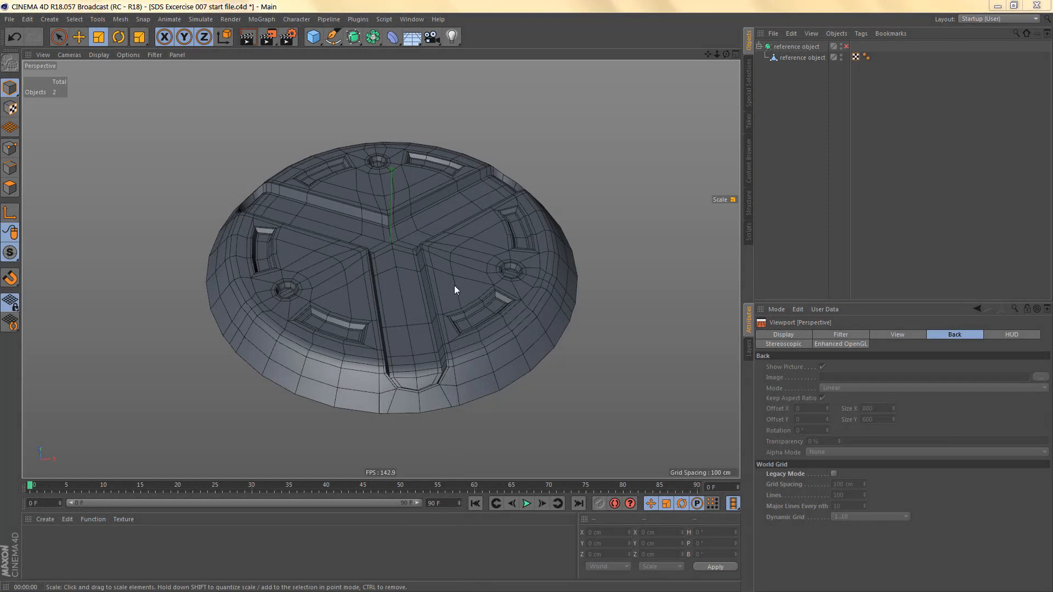
Step: Examine the reference object's topology from several angles with subdivision smoothing on and off, including a rendered view
{"action": "left_click_drag", "start_coordinate": [454, 286], "coordinate": [452, 304], "text": "alt"}
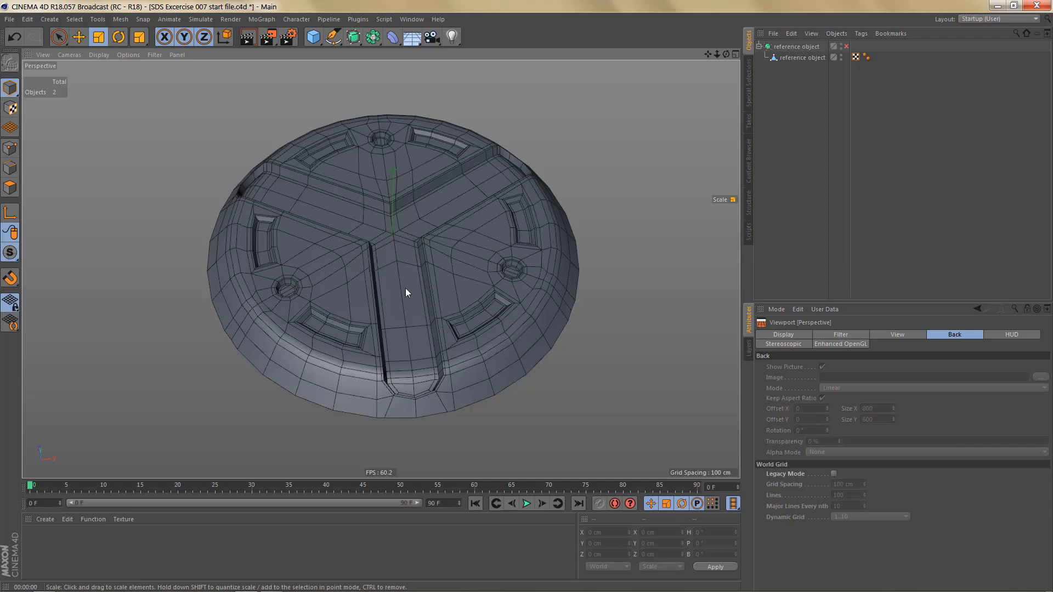
{"action": "key", "text": "q"}
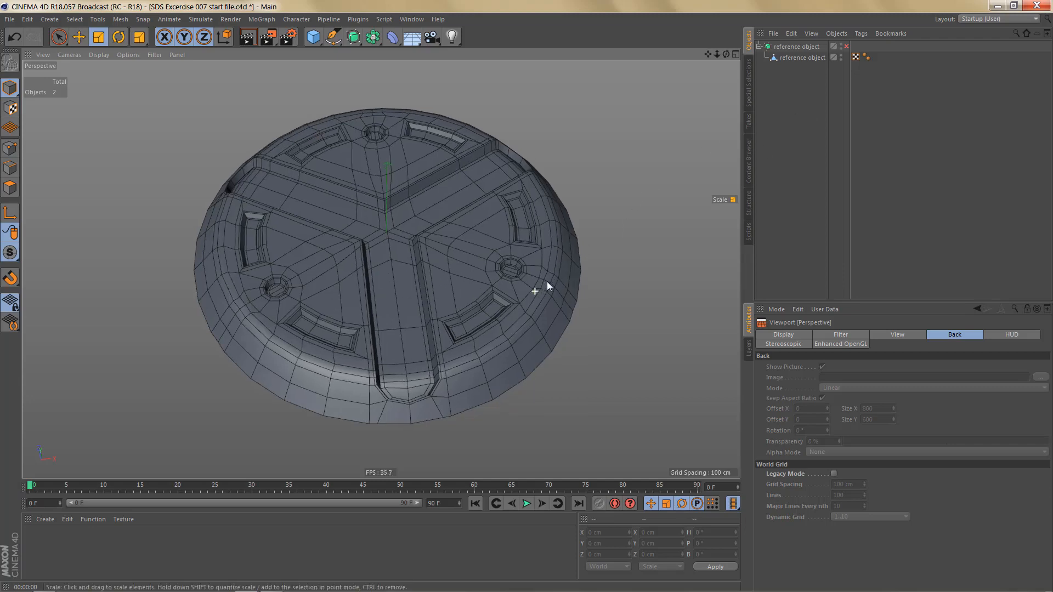
{"action": "key", "text": "ctrl+r"}
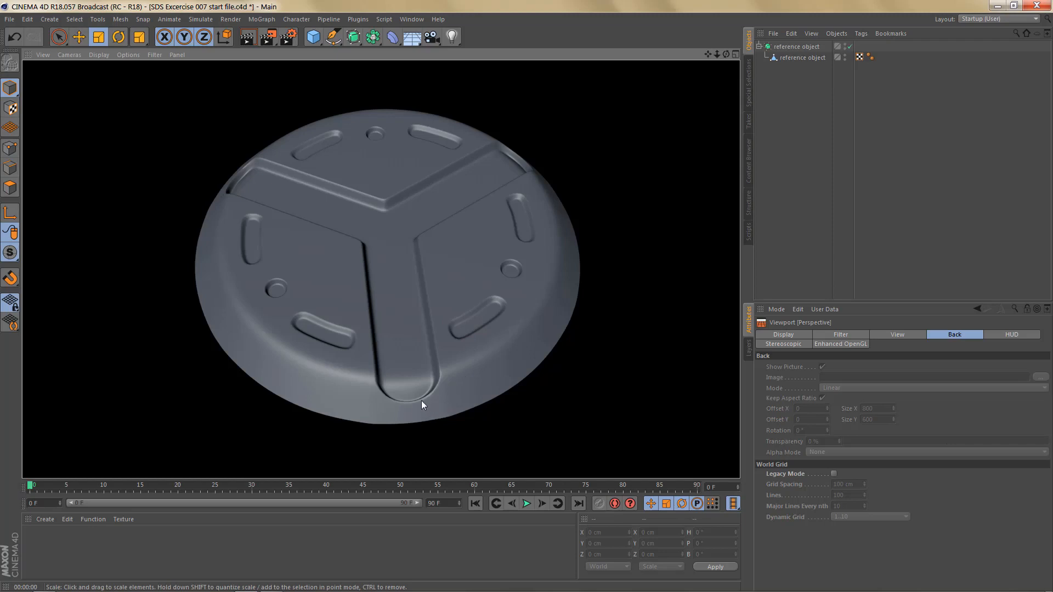
{"action": "scroll", "coordinate": [473, 348], "scroll_direction": "up", "scroll_amount": 3}
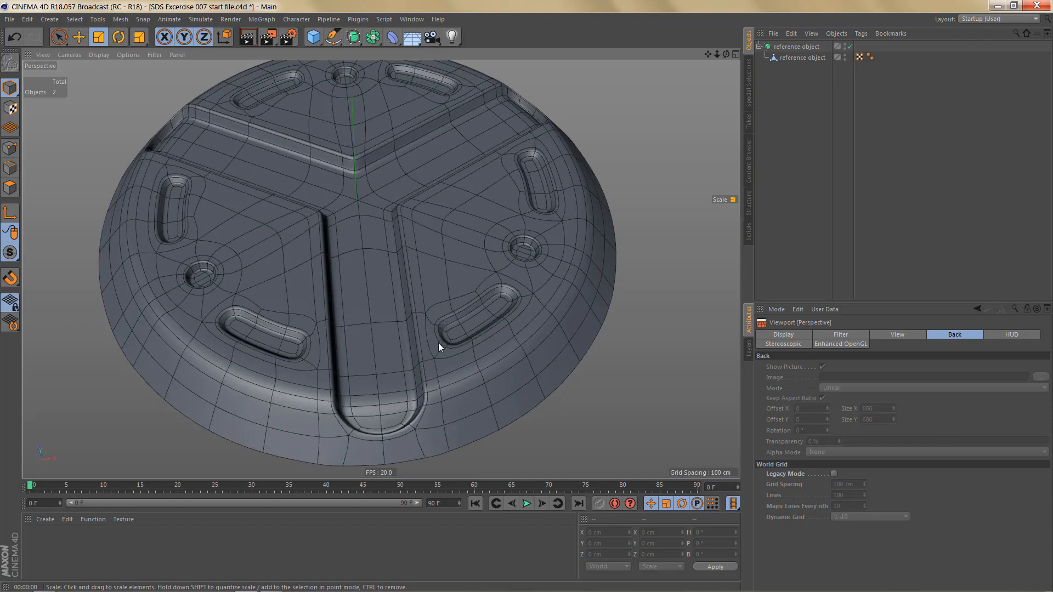
{"action": "scroll", "coordinate": [466, 337], "scroll_direction": "down", "scroll_amount": 4}
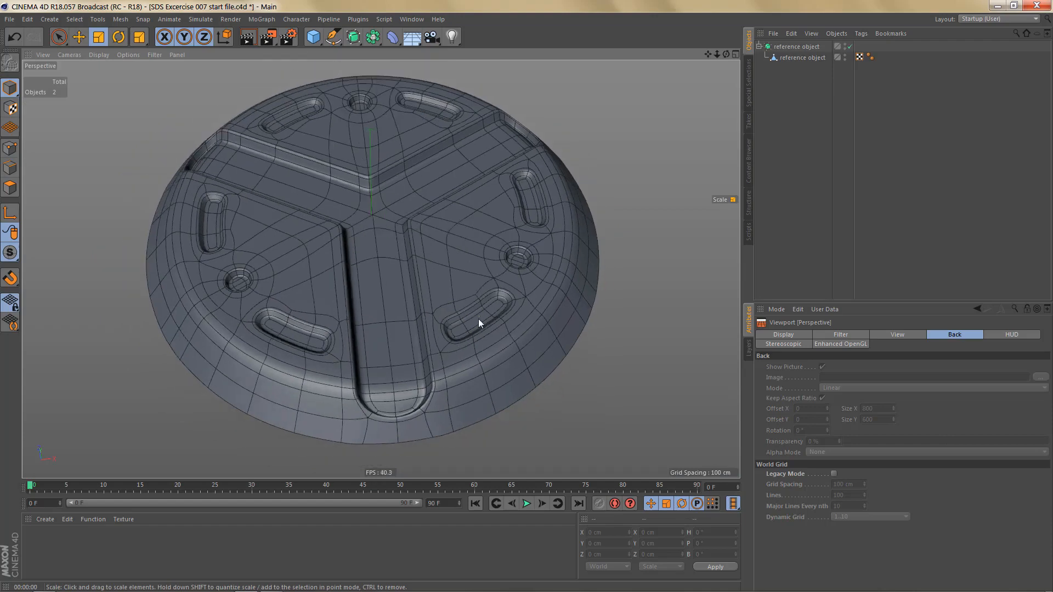
{"action": "scroll", "coordinate": [511, 276], "scroll_direction": "up", "scroll_amount": 3}
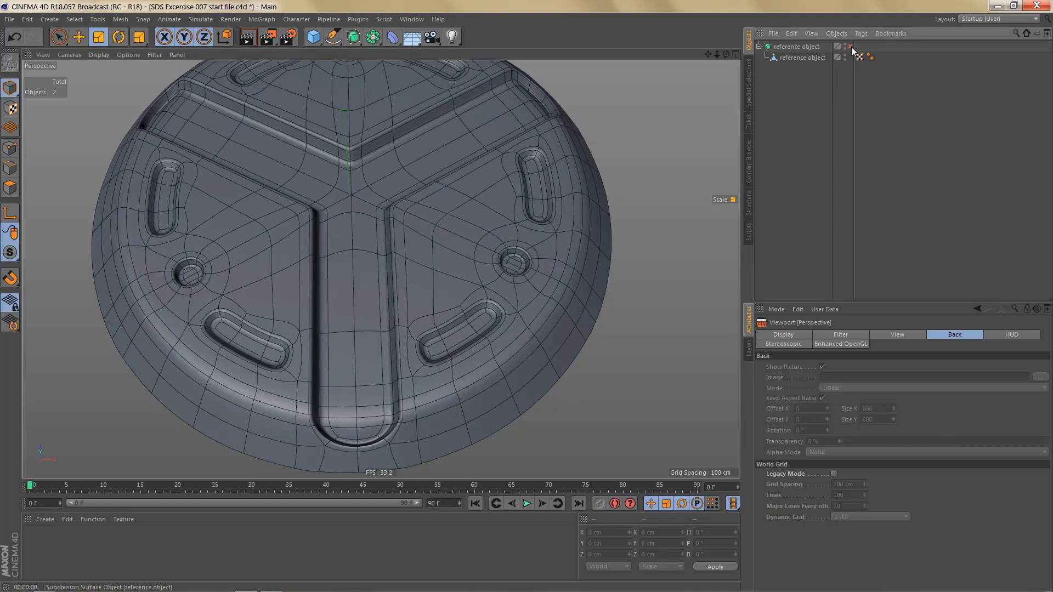
{"action": "key", "text": "q"}
{"action": "scroll", "coordinate": [538, 262], "scroll_direction": "up", "scroll_amount": 1}
{"action": "scroll", "coordinate": [554, 262], "scroll_direction": "up", "scroll_amount": 3}
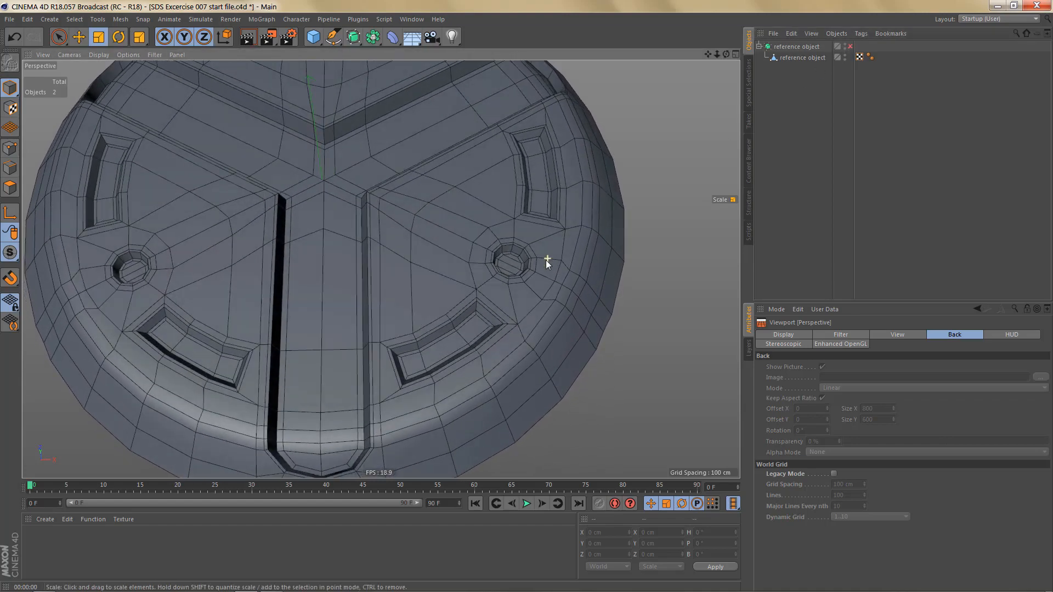
{"action": "scroll", "coordinate": [508, 275], "scroll_direction": "down", "scroll_amount": 5}
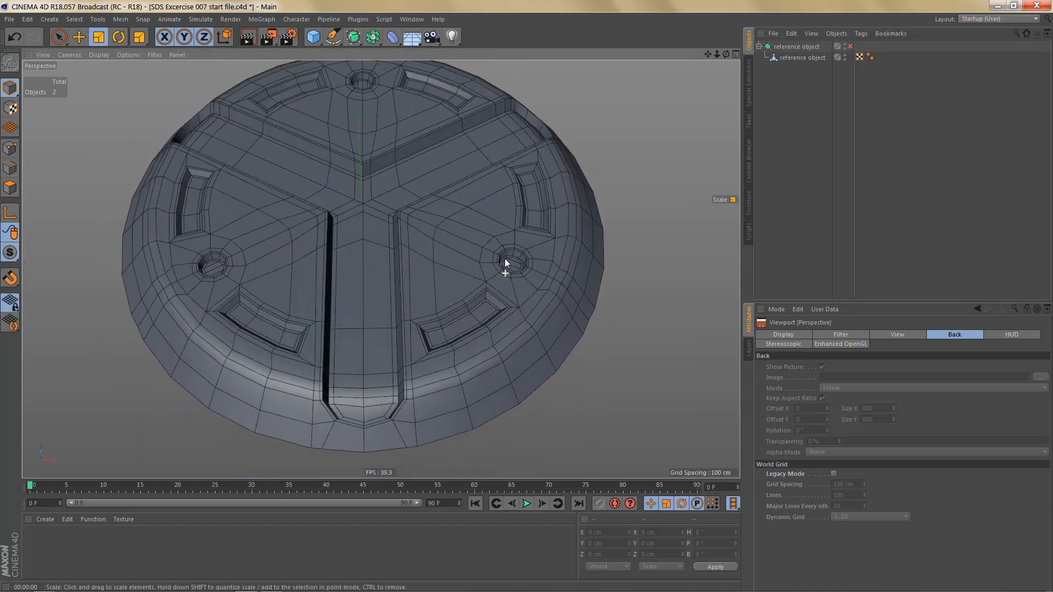
{"action": "scroll", "coordinate": [505, 258], "scroll_direction": "down", "scroll_amount": 4}
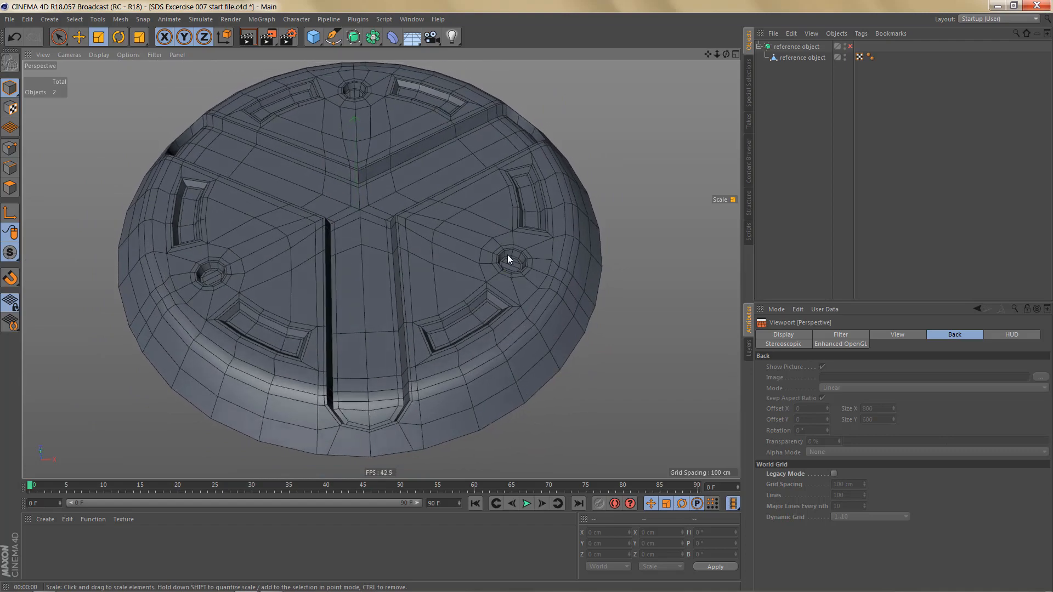
Step: Hide the reference object in the editor and renderer and centre the background image in the maximized Top view
{"action": "left_click", "coordinate": [844, 48], "text": "alt"}
{"action": "left_click", "coordinate": [844, 48], "text": "alt"}
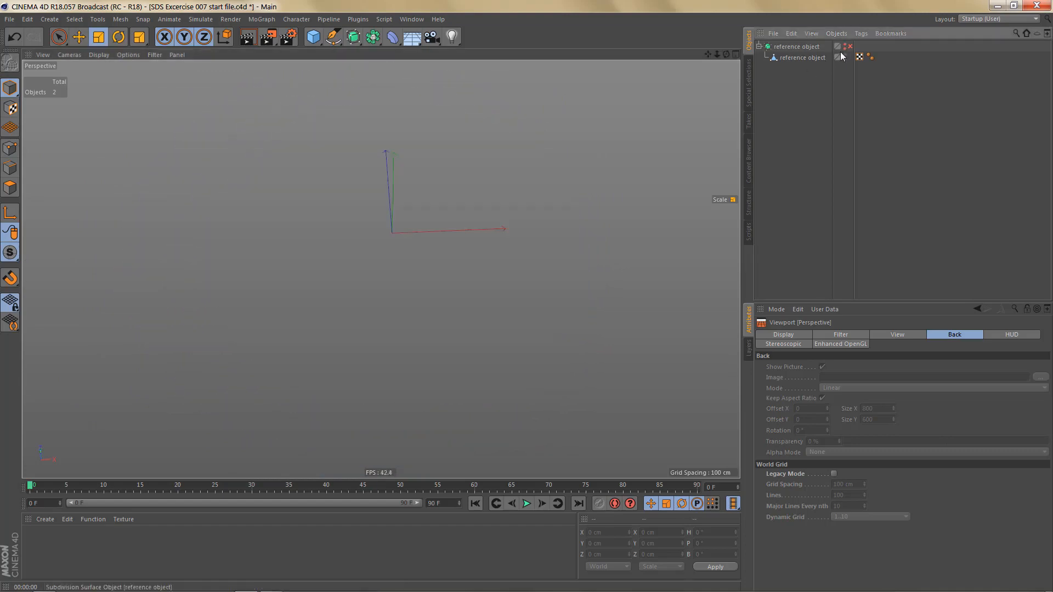
{"action": "middle_click", "coordinate": [579, 185]}
{"action": "middle_click", "coordinate": [555, 186]}
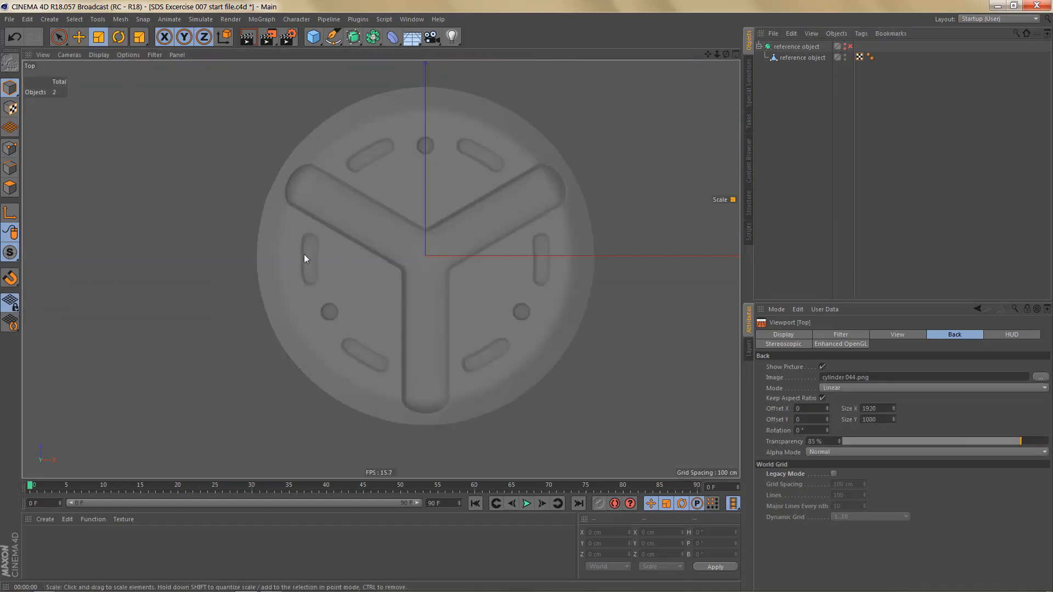
{"action": "middle_click_drag", "start_coordinate": [450, 195], "coordinate": [426, 215], "text": "alt"}
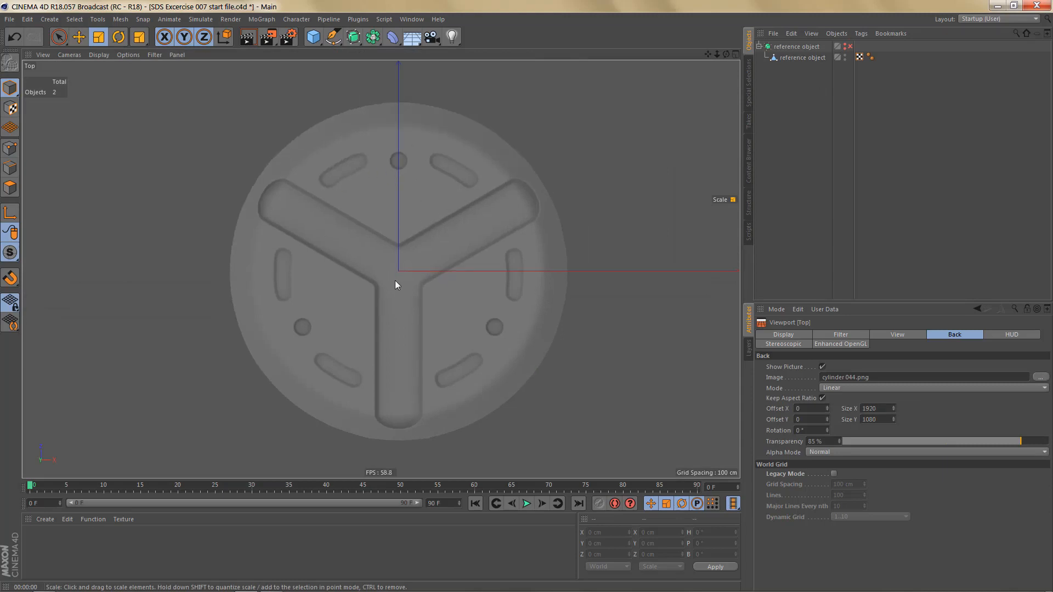
{"action": "middle_click_drag", "start_coordinate": [423, 288], "coordinate": [415, 284], "text": "alt"}
Step: Add a Disc primitive and set its outer radius to 510 cm to match the background image's outline
{"action": "left_click", "coordinate": [317, 40]}
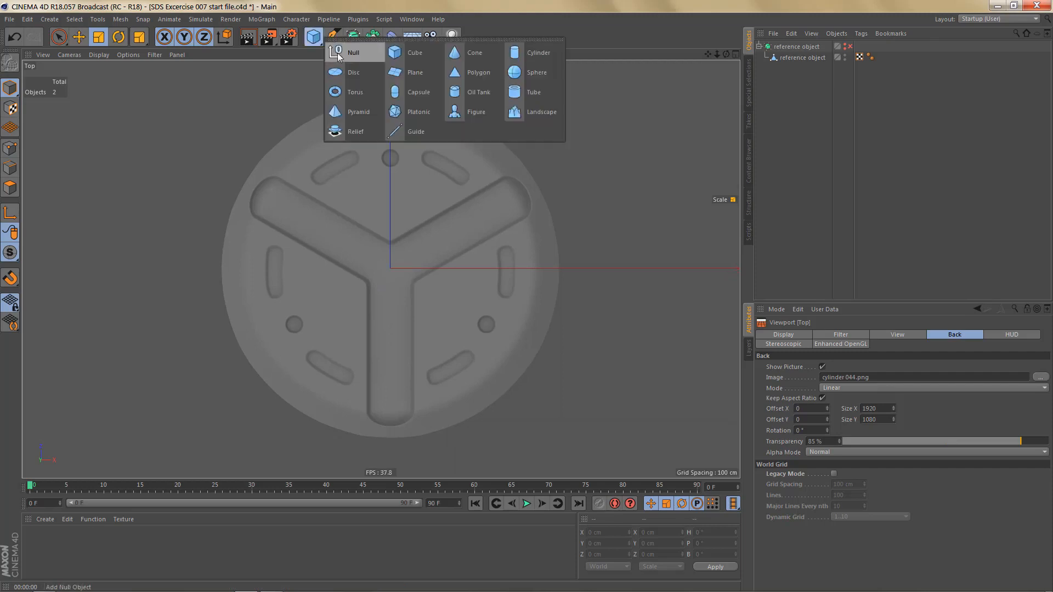
{"action": "left_click", "coordinate": [363, 77]}
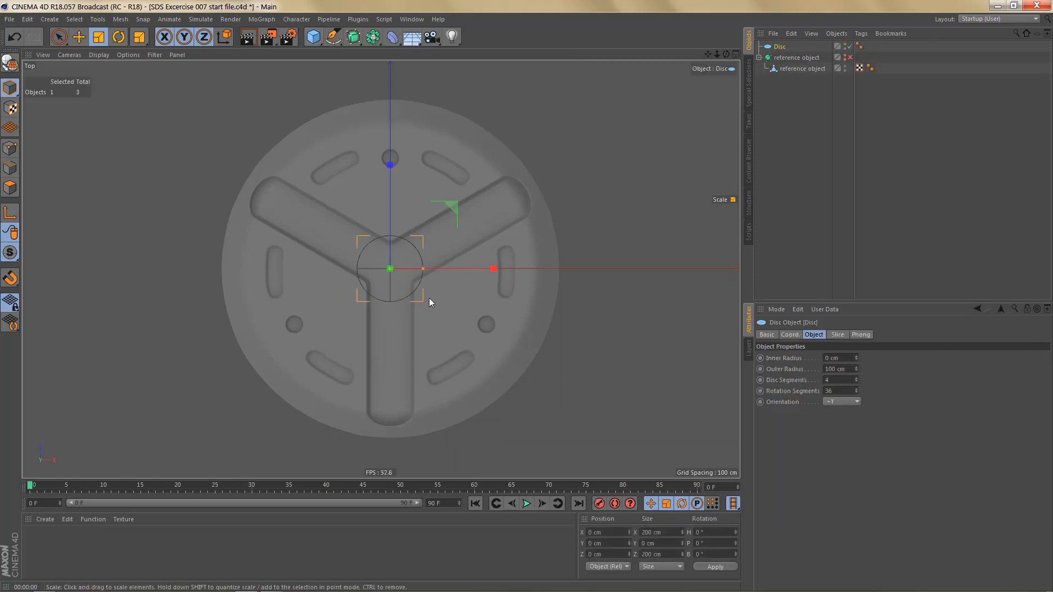
{"action": "middle_click_drag", "start_coordinate": [429, 297], "coordinate": [439, 299], "text": "alt"}
{"action": "left_click_drag", "start_coordinate": [500, 305], "coordinate": [553, 306]}
{"action": "left_click_drag", "start_coordinate": [855, 368], "coordinate": [855, 283]}
{"action": "left_click_drag", "start_coordinate": [854, 370], "coordinate": [855, 374]}
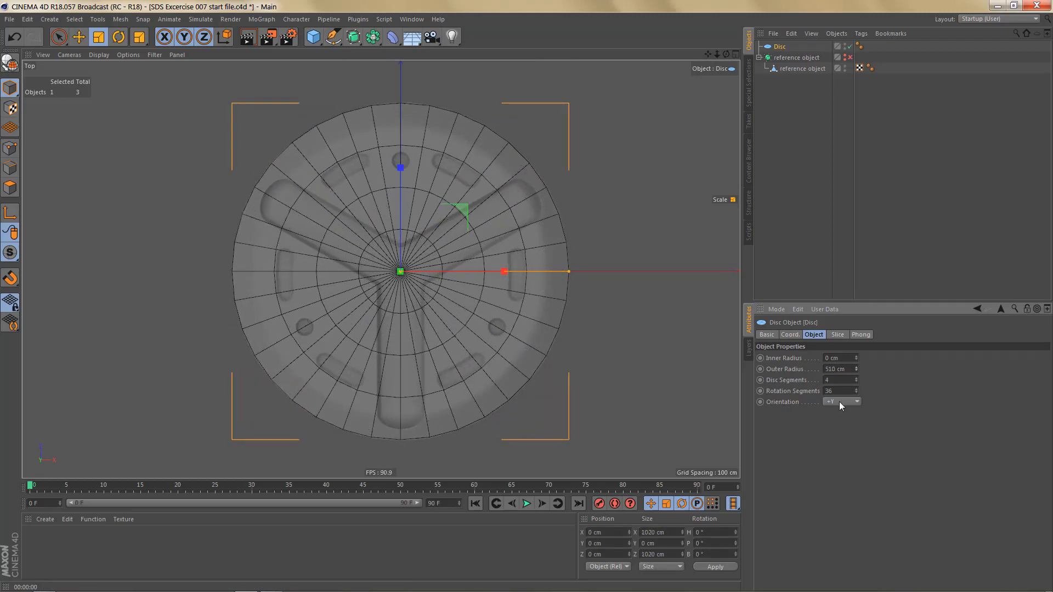
{"action": "scroll", "coordinate": [535, 306], "scroll_direction": "up", "scroll_amount": 2}
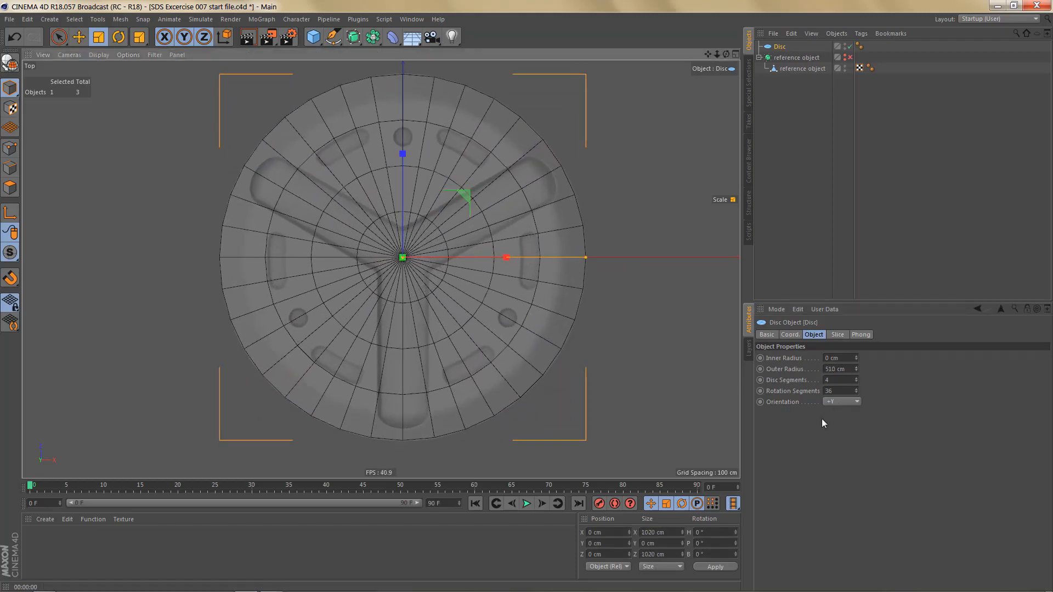
Step: Set the disc to 48 rotation segments and 1 disc segment
{"action": "left_click", "coordinate": [829, 390]}
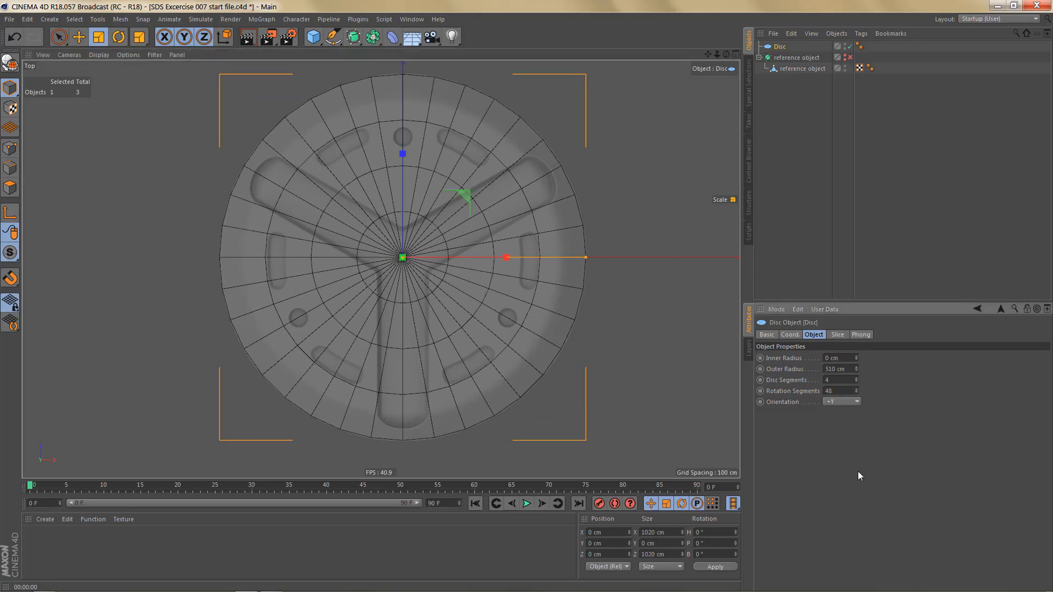
{"action": "key", "text": "Return"}
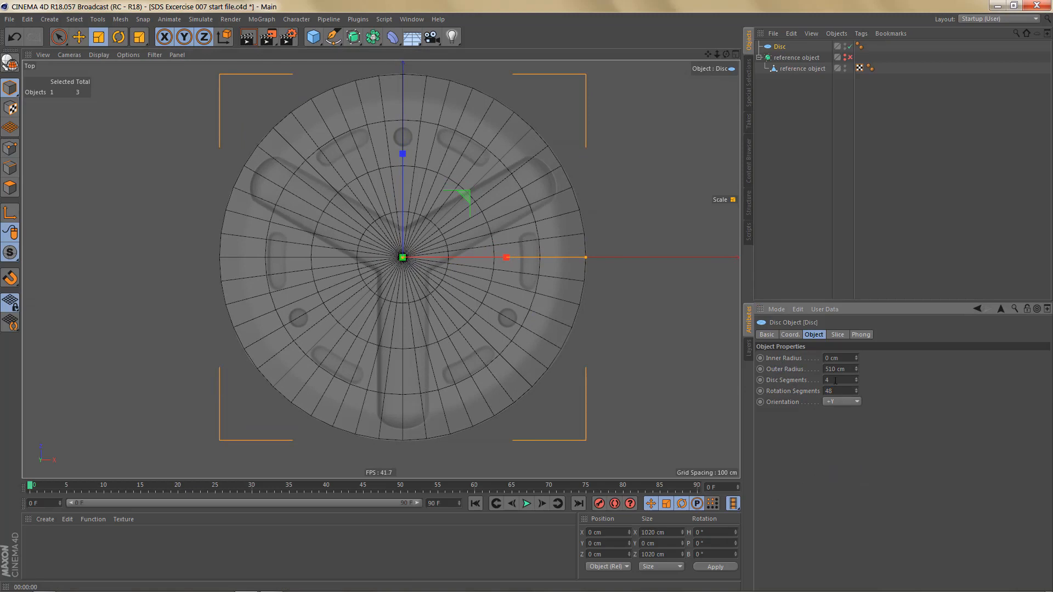
{"action": "left_click_drag", "start_coordinate": [855, 381], "coordinate": [856, 385]}
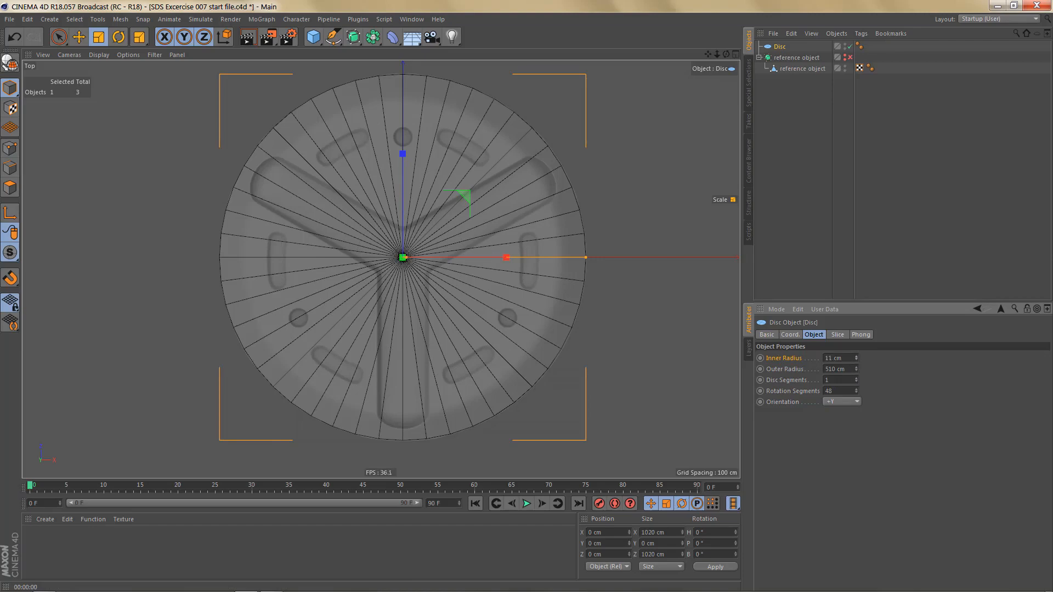
Step: Set the disc's inner radius to 75 cm so the central hole fits the corners of the Y-shaped groove
{"action": "left_click_drag", "start_coordinate": [856, 357], "coordinate": [855, 340]}
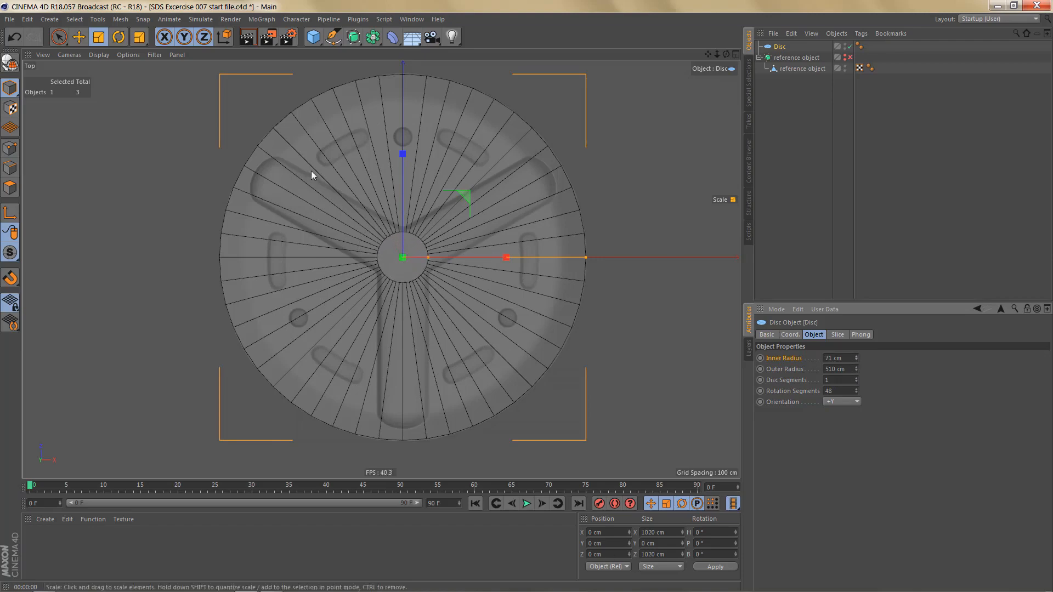
{"action": "right_click_drag", "start_coordinate": [418, 265], "coordinate": [481, 259], "text": "alt"}
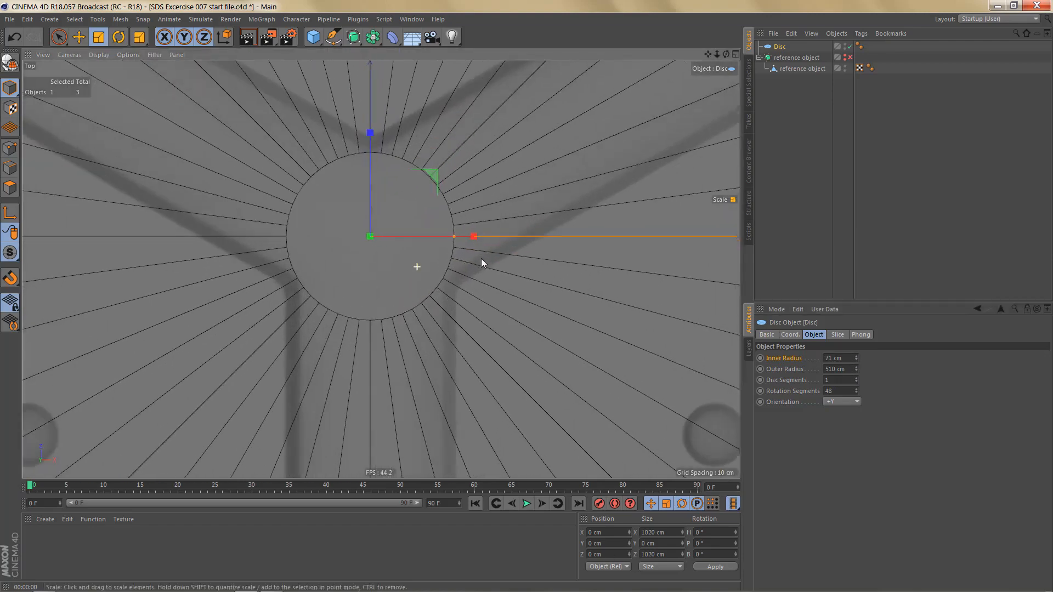
{"action": "left_click", "coordinate": [856, 355]}
{"action": "left_click", "coordinate": [856, 355]}
{"action": "left_click", "coordinate": [857, 356]}
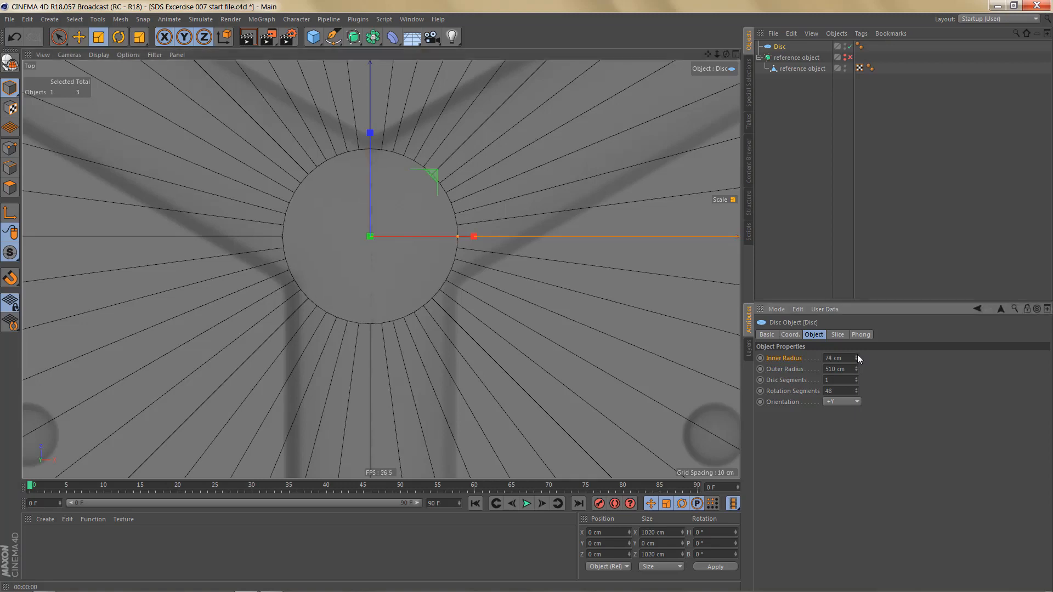
{"action": "left_click", "coordinate": [856, 355]}
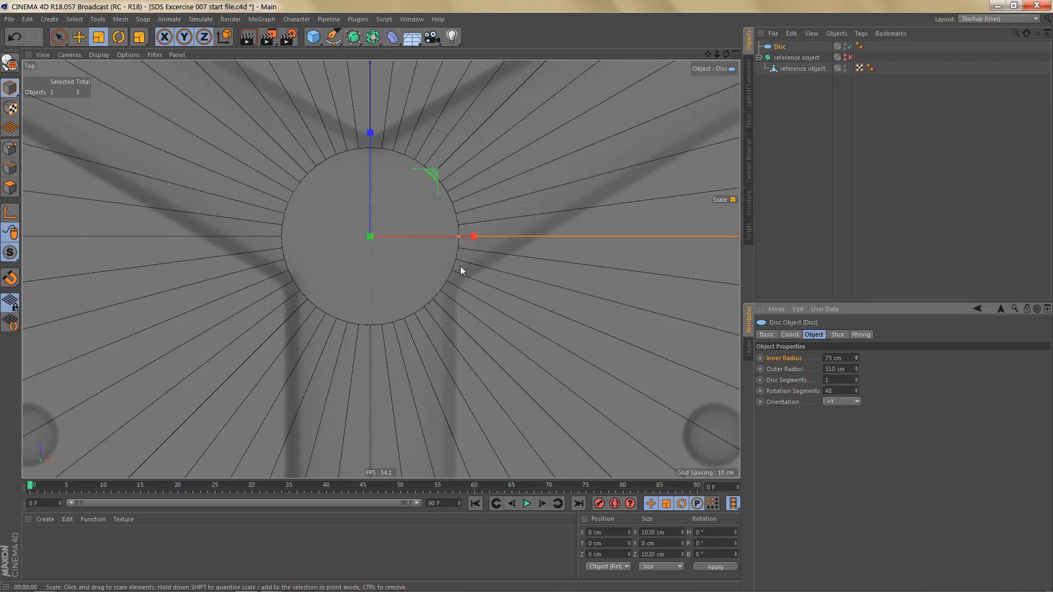
Step: Duplicate the disc in the object hierarchy and hide the original as a backup
{"action": "scroll", "coordinate": [460, 265], "scroll_direction": "down", "scroll_amount": 3}
{"action": "scroll", "coordinate": [447, 294], "scroll_direction": "down", "scroll_amount": 3}
{"action": "middle_click_drag", "start_coordinate": [439, 310], "coordinate": [441, 288]}
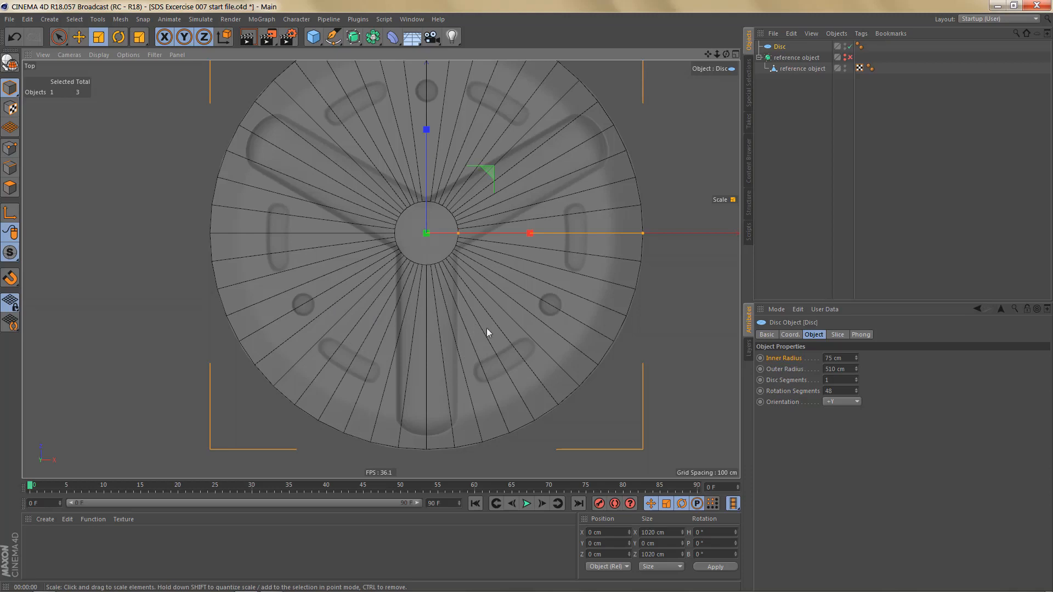
{"action": "left_click_drag", "start_coordinate": [779, 46], "coordinate": [778, 83]}
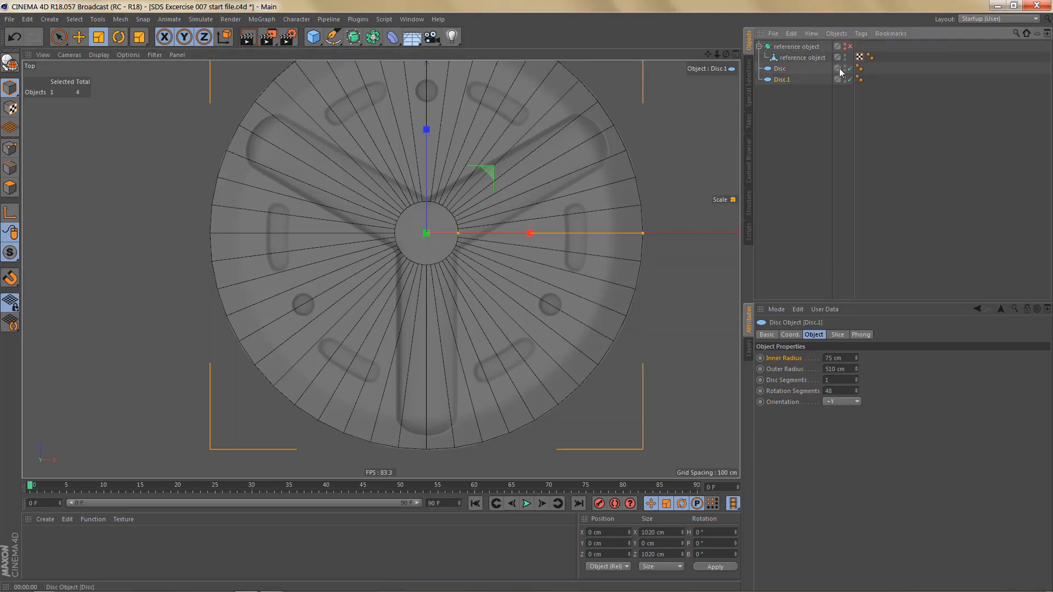
{"action": "left_click", "coordinate": [781, 71]}
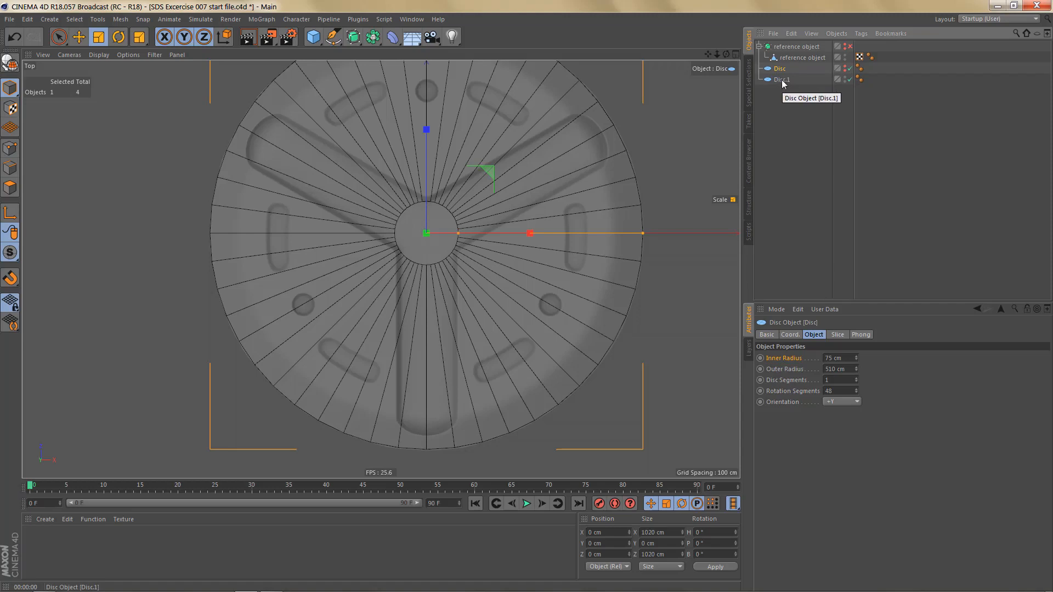
Step: Make the duplicated disc editable and switch to edge mode
{"action": "left_click", "coordinate": [782, 81]}
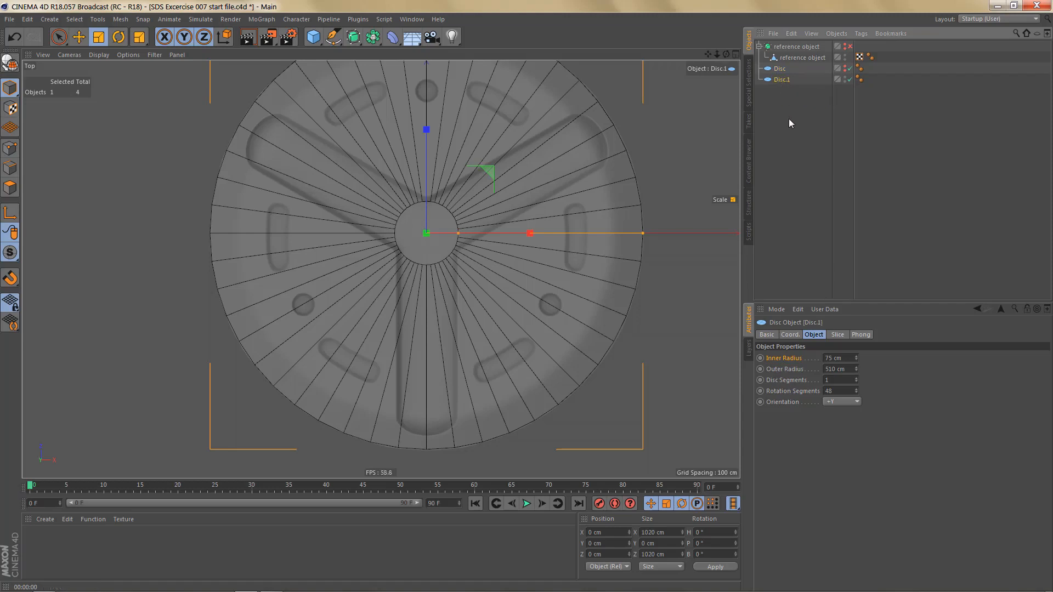
{"action": "key", "text": "c"}
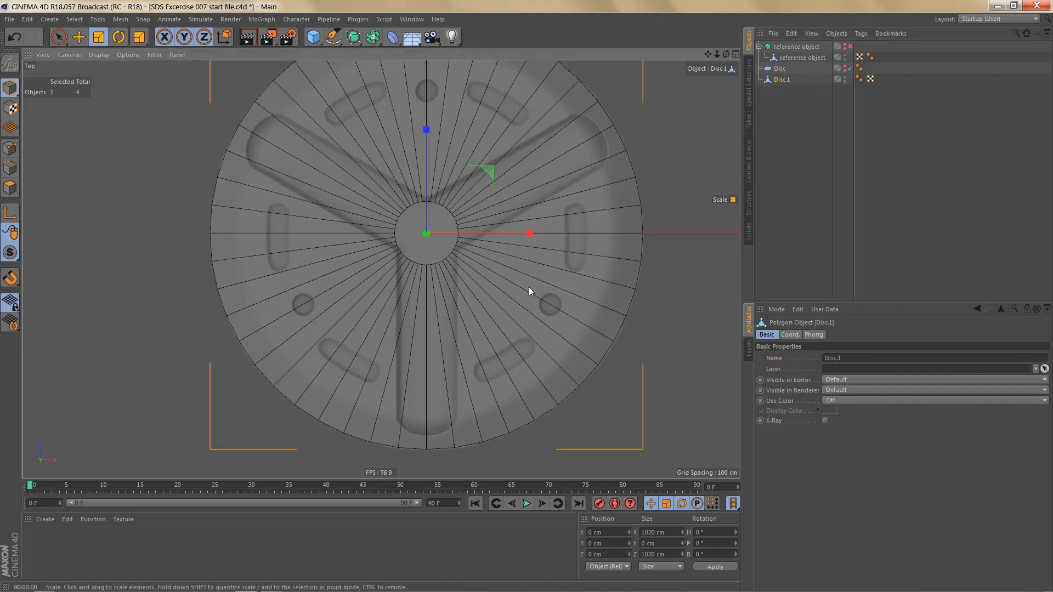
{"action": "middle_click_drag", "start_coordinate": [528, 288], "coordinate": [525, 268], "text": "alt"}
{"action": "key", "text": "Return"}
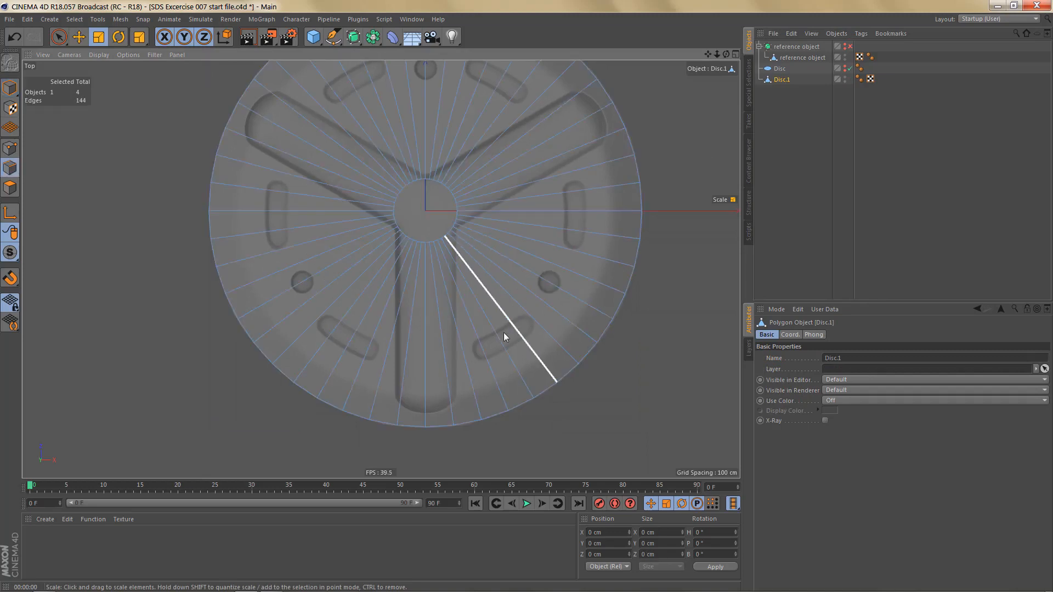
Step: Add a loop cut around the editable disc at about 93% offset, just outside the rounded end of the lower groove arm
{"action": "scroll", "coordinate": [503, 357], "scroll_direction": "up", "scroll_amount": 6}
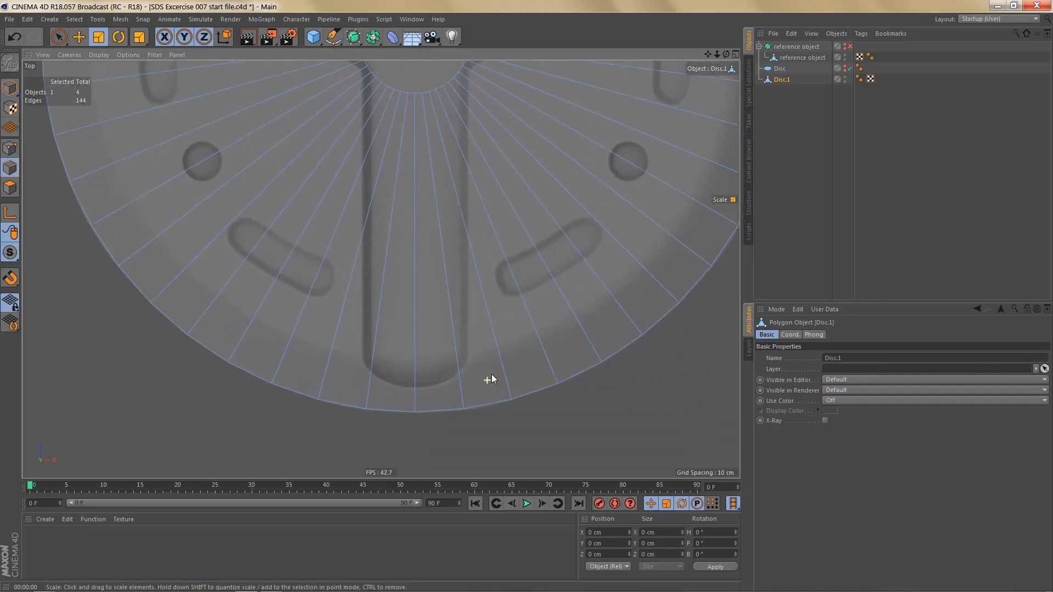
{"action": "scroll", "coordinate": [496, 373], "scroll_direction": "up", "scroll_amount": 2}
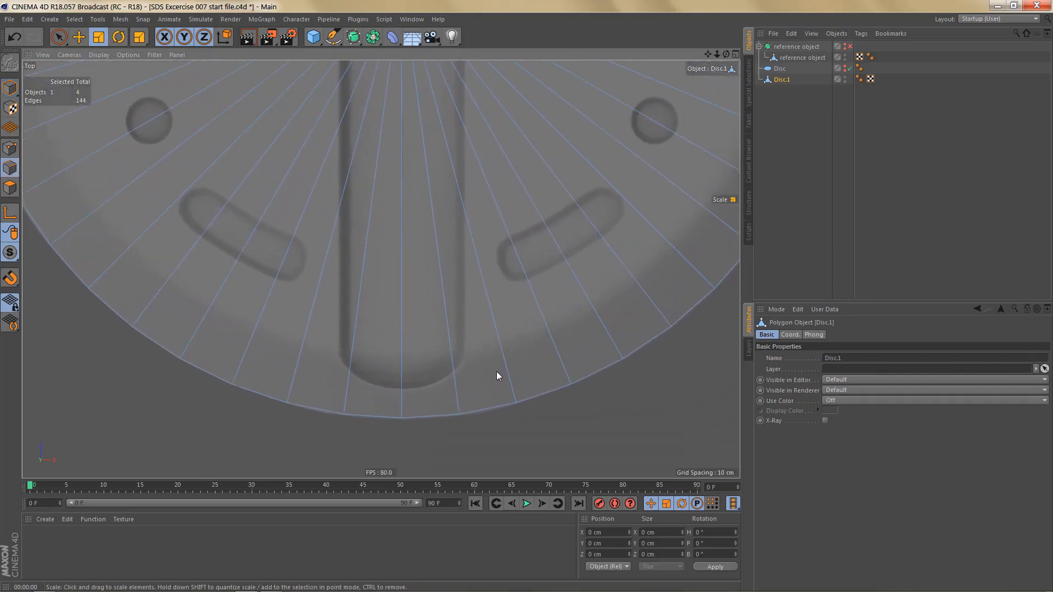
{"action": "key", "text": "k"}
{"action": "key", "text": "l"}
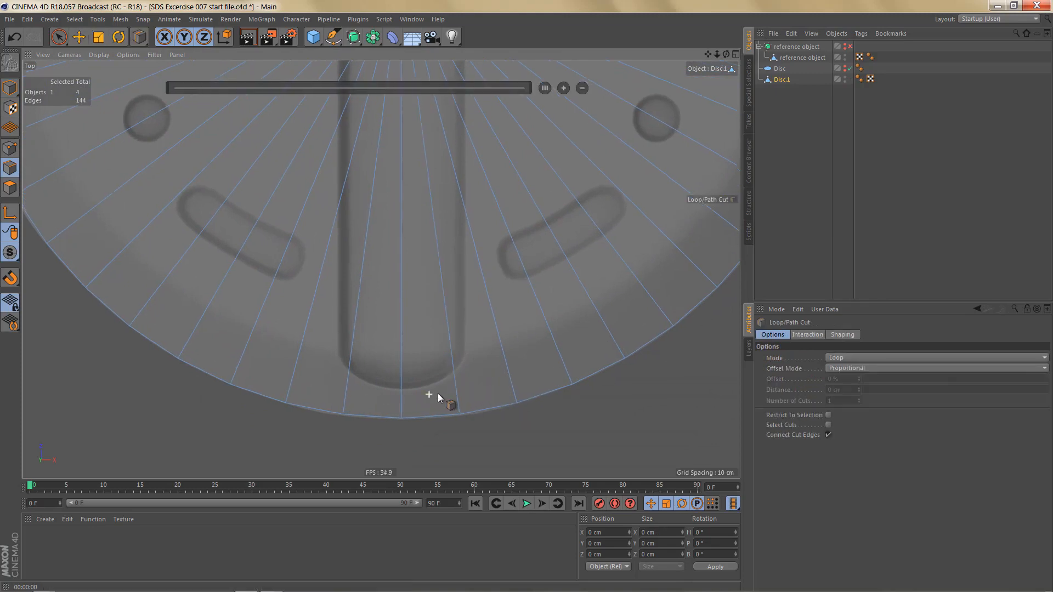
{"action": "scroll", "coordinate": [441, 395], "scroll_direction": "up", "scroll_amount": 2}
{"action": "scroll", "coordinate": [391, 406], "scroll_direction": "up", "scroll_amount": 2}
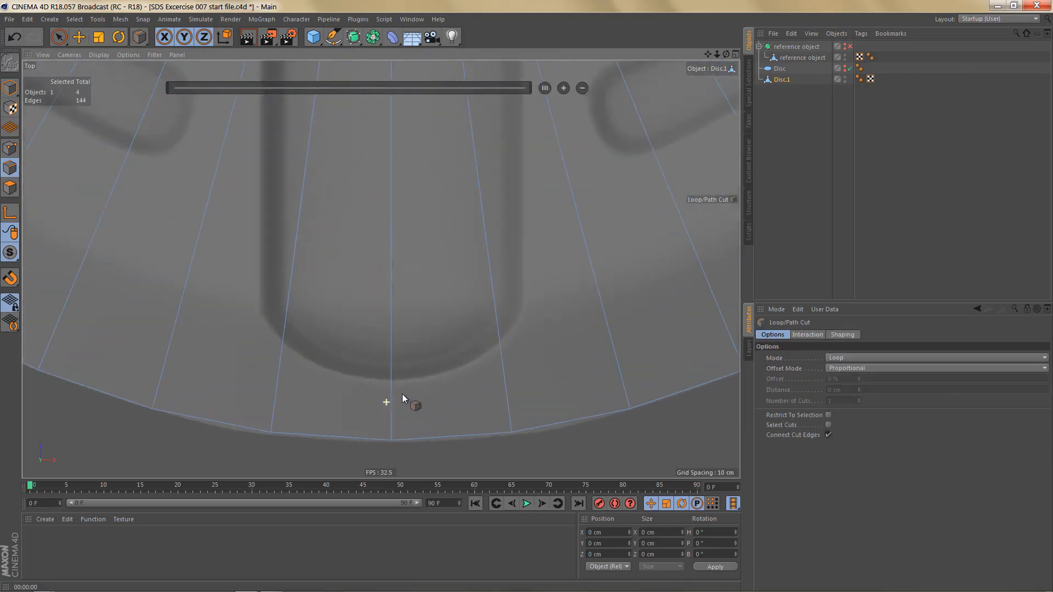
{"action": "left_click", "coordinate": [390, 386]}
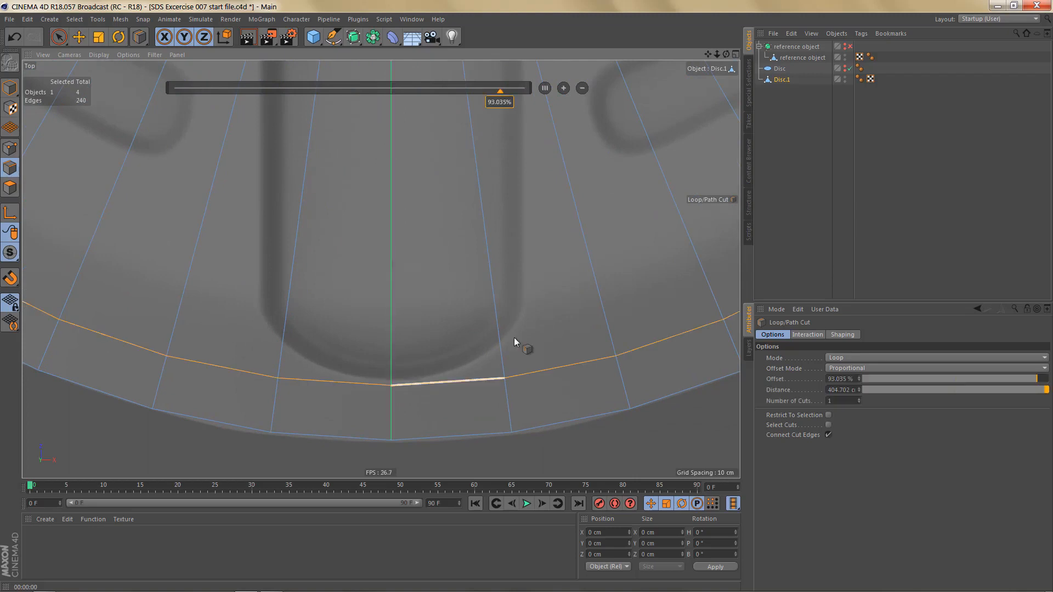
{"action": "scroll", "coordinate": [513, 336], "scroll_direction": "down", "scroll_amount": 3}
{"action": "scroll", "coordinate": [478, 360], "scroll_direction": "up", "scroll_amount": 1}
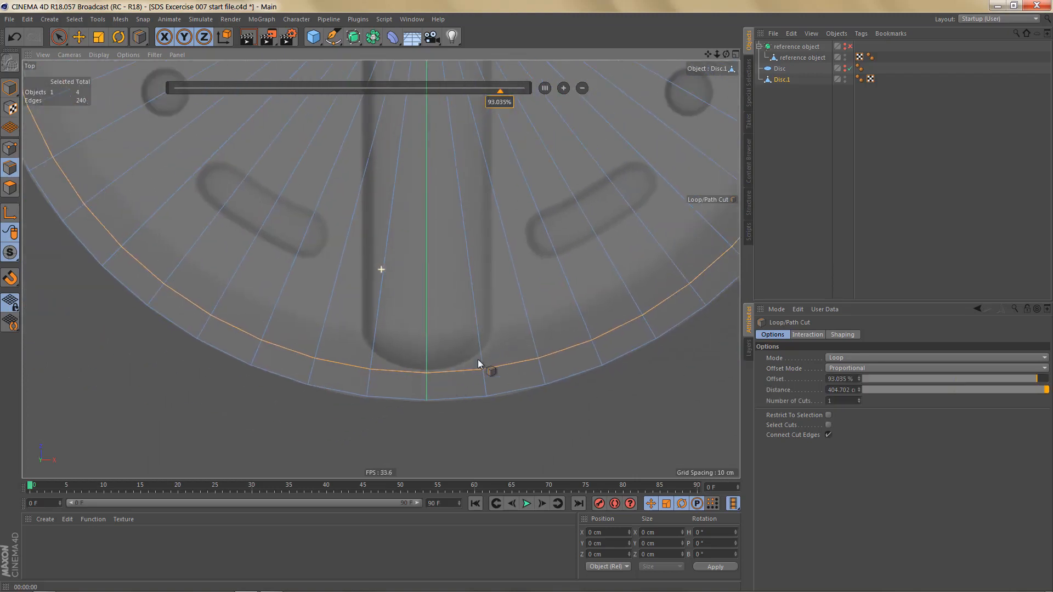
Step: Add three more concentric loop cuts inside the outer ring, at about 89.6%, 15.6% and 17.5% offset, to bracket the curved slots
{"action": "left_click", "coordinate": [570, 309]}
{"action": "scroll", "coordinate": [564, 321], "scroll_direction": "down", "scroll_amount": 2}
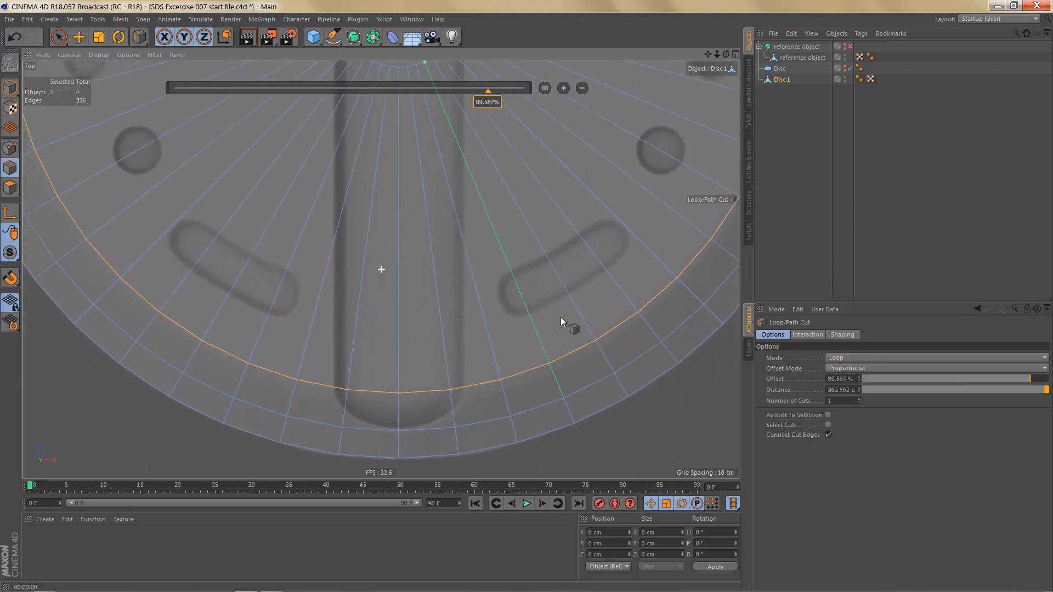
{"action": "scroll", "coordinate": [573, 296], "scroll_direction": "up", "scroll_amount": 3}
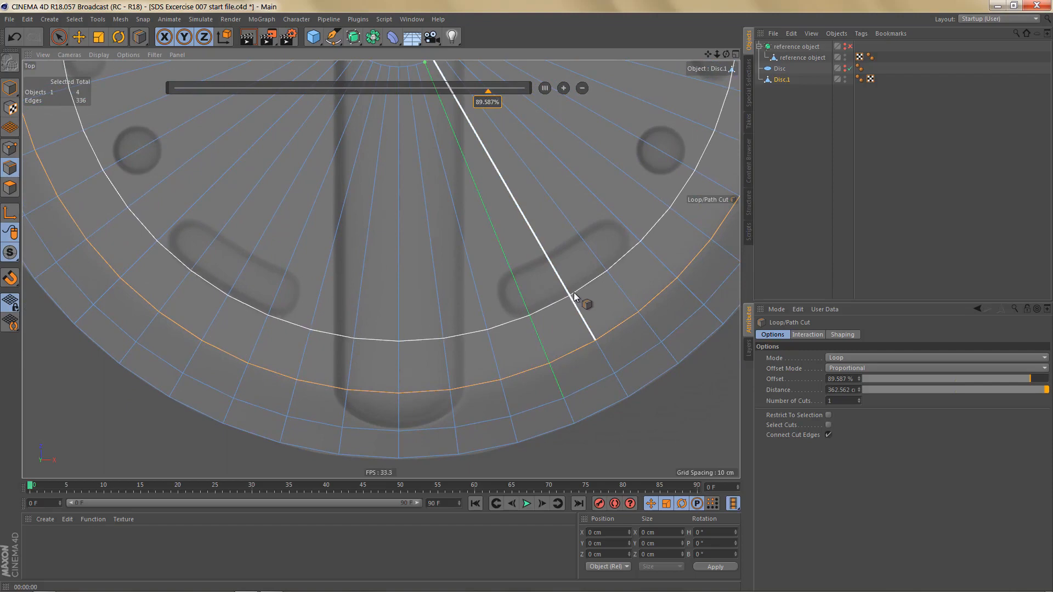
{"action": "left_click", "coordinate": [574, 293]}
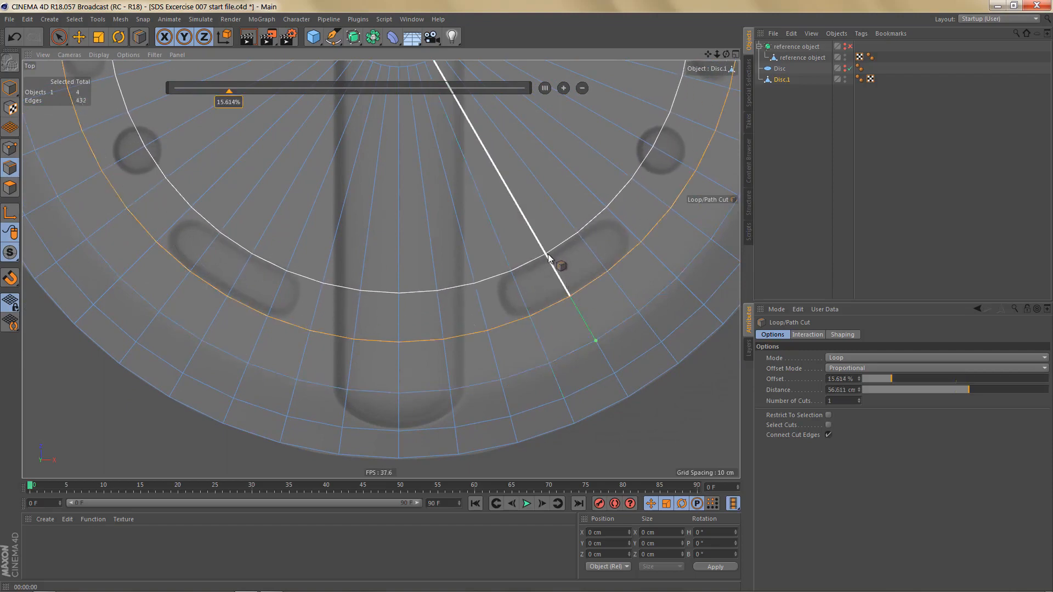
{"action": "left_click", "coordinate": [537, 272]}
{"action": "scroll", "coordinate": [534, 275], "scroll_direction": "down", "scroll_amount": 2}
{"action": "scroll", "coordinate": [535, 278], "scroll_direction": "down", "scroll_amount": 2}
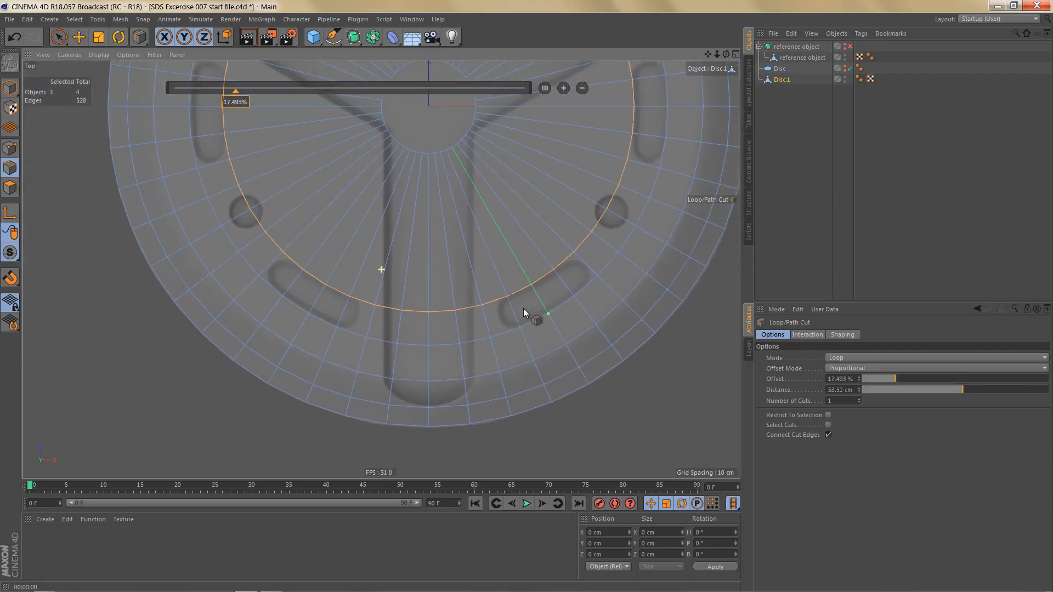
{"action": "scroll", "coordinate": [558, 303], "scroll_direction": "down", "scroll_amount": 1}
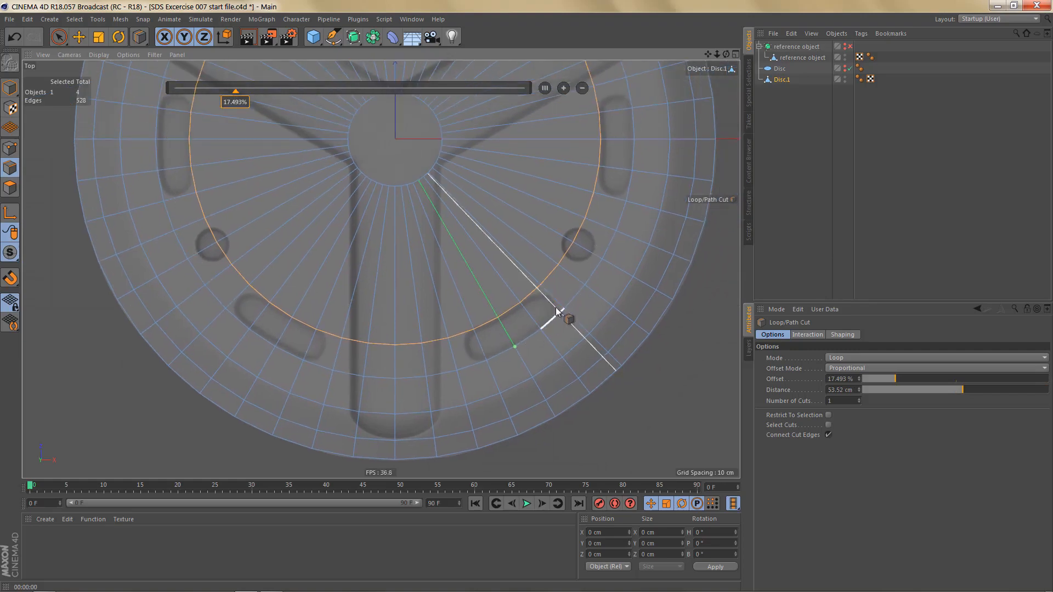
Step: Ring-select the radial edges that cross the curved slots and cut them once to add a loop midway through the slots
{"action": "key", "text": "u"}
{"action": "key", "text": "b"}
{"action": "left_click", "coordinate": [536, 313]}
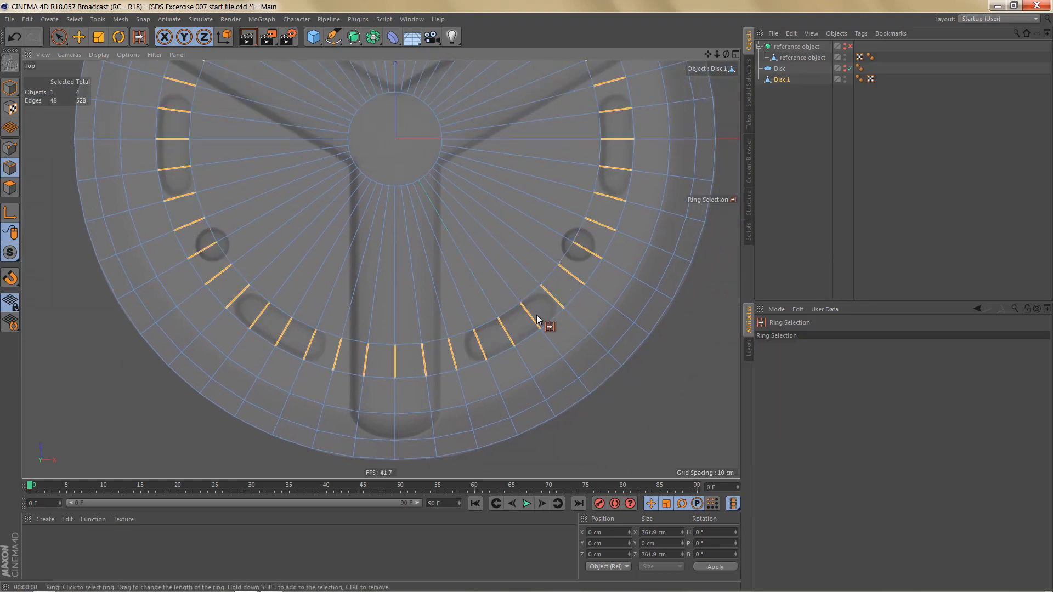
{"action": "scroll", "coordinate": [571, 306], "scroll_direction": "up", "scroll_amount": 2}
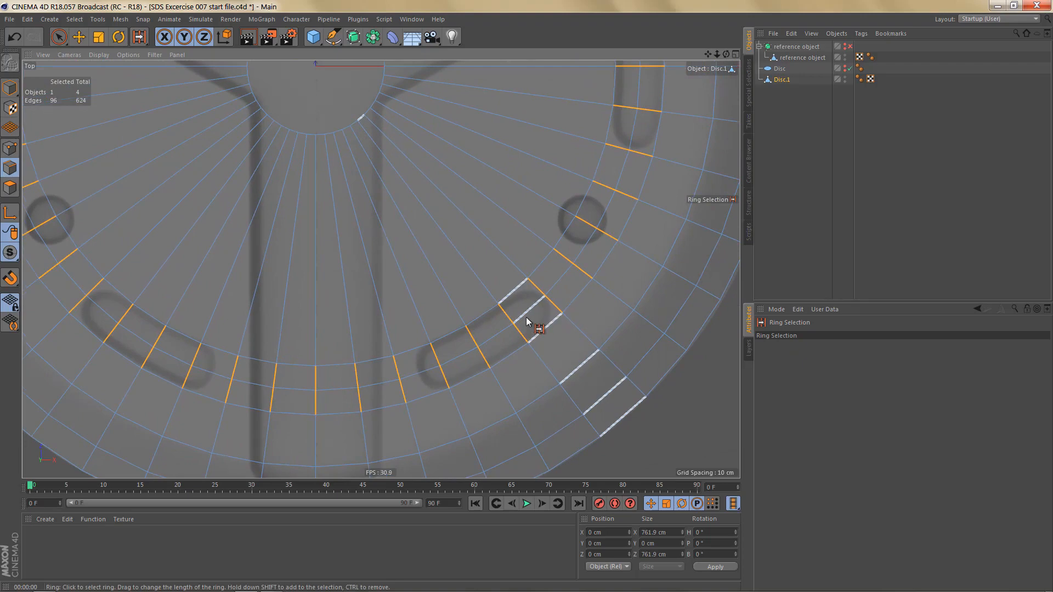
{"action": "middle_click_drag", "start_coordinate": [567, 276], "coordinate": [577, 305], "text": "alt"}
{"action": "scroll", "coordinate": [577, 305], "scroll_direction": "down", "scroll_amount": 3}
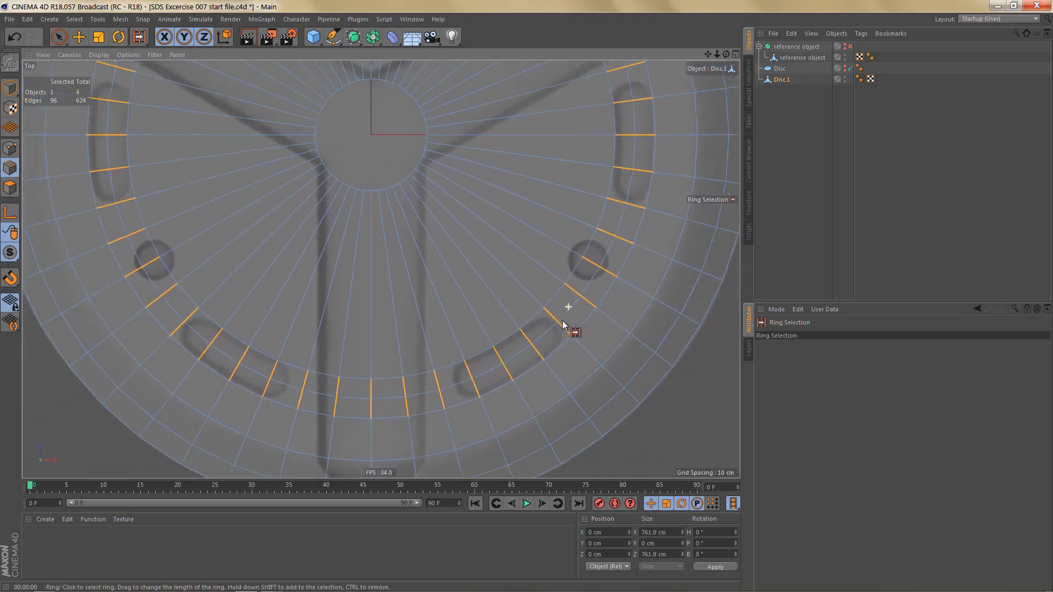
{"action": "middle_click_drag", "start_coordinate": [510, 343], "coordinate": [486, 361], "text": "alt"}
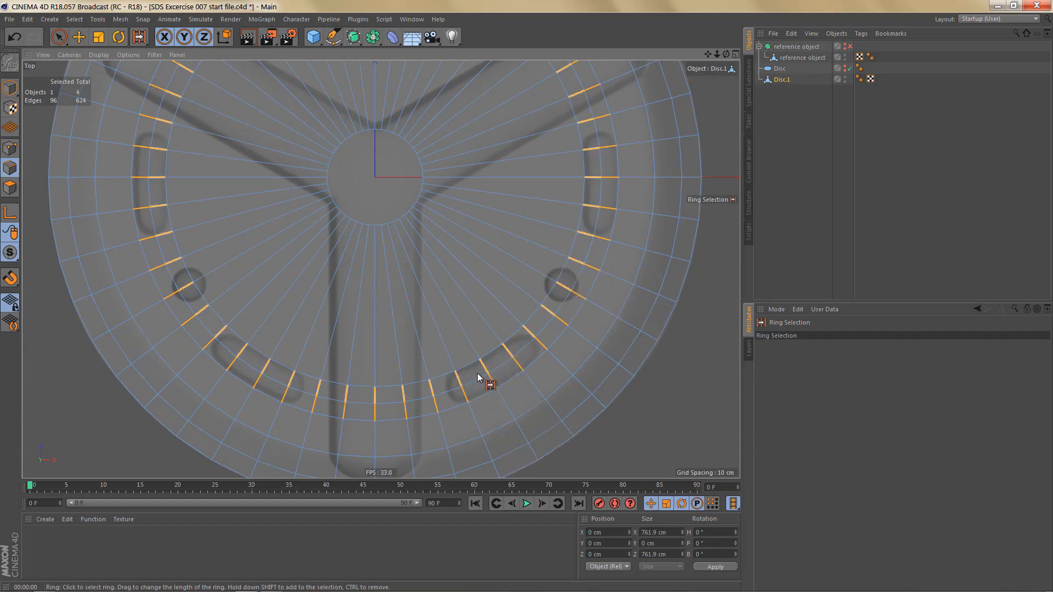
Step: Select the three inner radial edges around the lower-right round hole and scale them toward the disc's centre with the modeling axis set to Object
{"action": "scroll", "coordinate": [548, 315], "scroll_direction": "up", "scroll_amount": 3}
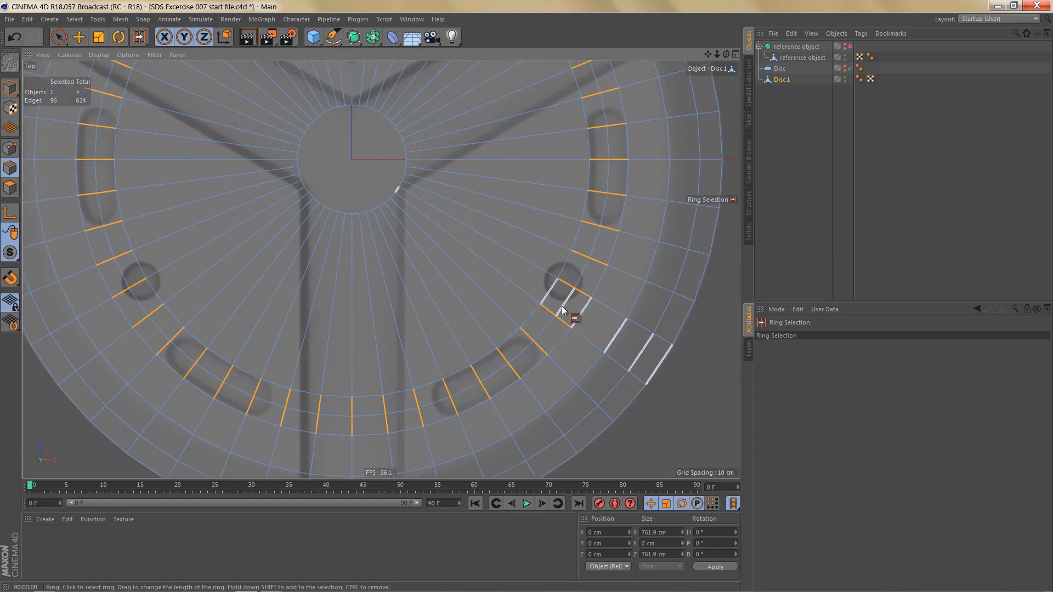
{"action": "key", "text": "space"}
{"action": "scroll", "coordinate": [571, 283], "scroll_direction": "up", "scroll_amount": 2}
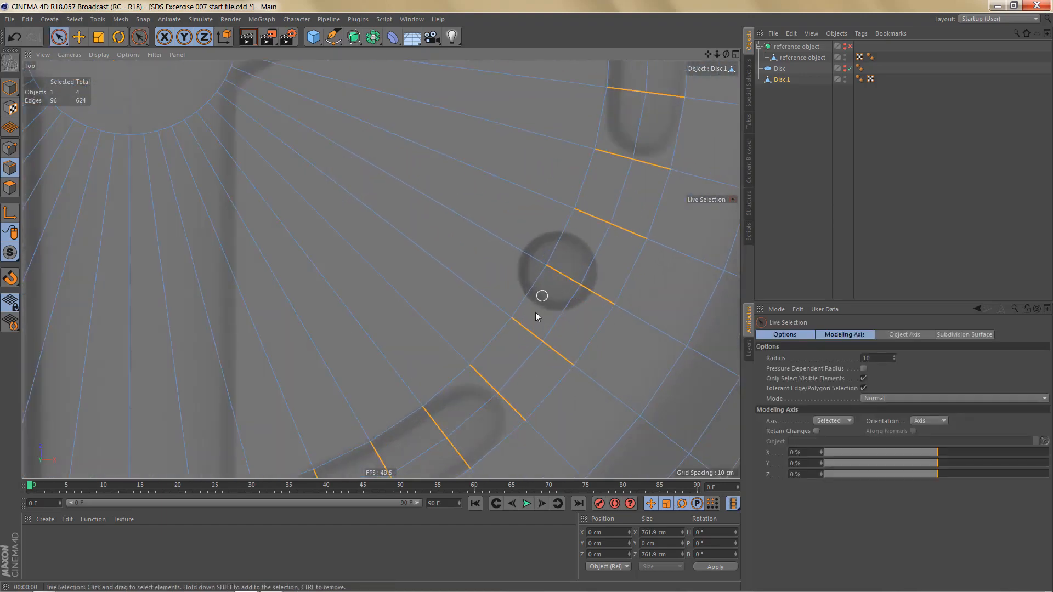
{"action": "left_click_drag", "start_coordinate": [525, 334], "coordinate": [580, 232]}
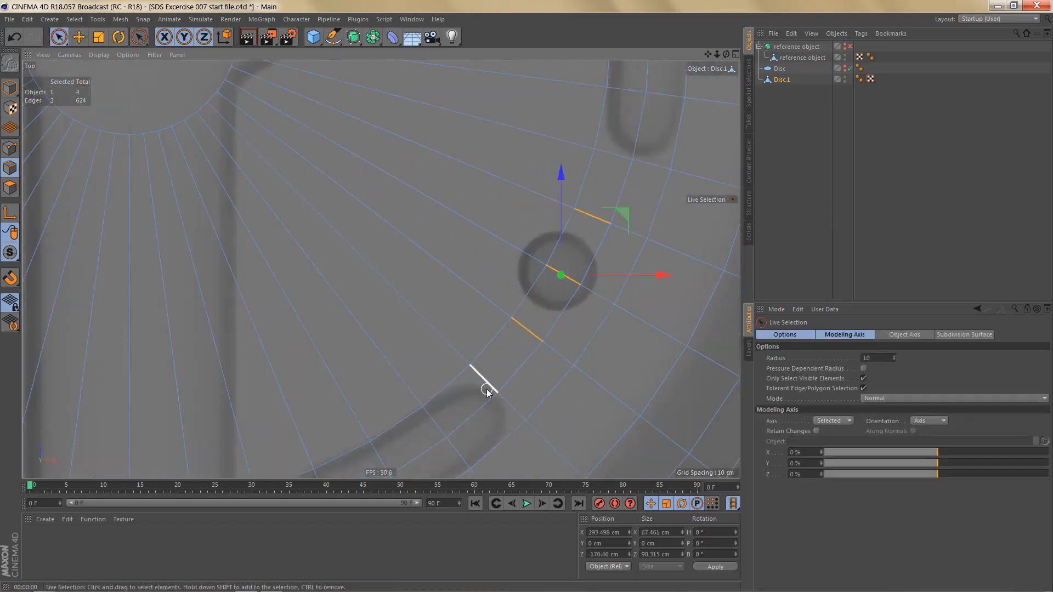
{"action": "key", "text": "t"}
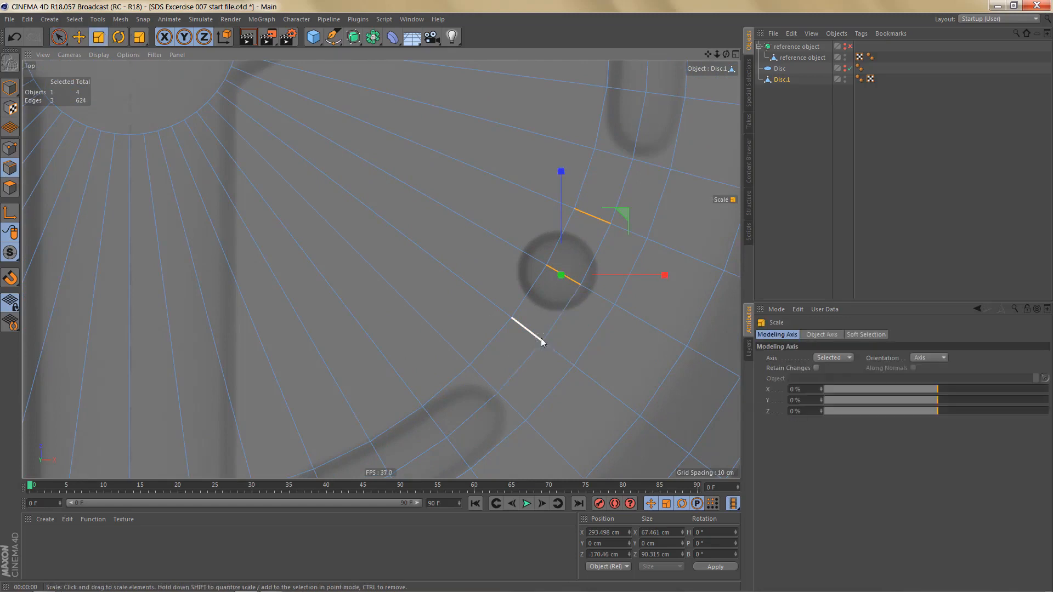
{"action": "middle_click_drag", "start_coordinate": [607, 327], "coordinate": [604, 310]}
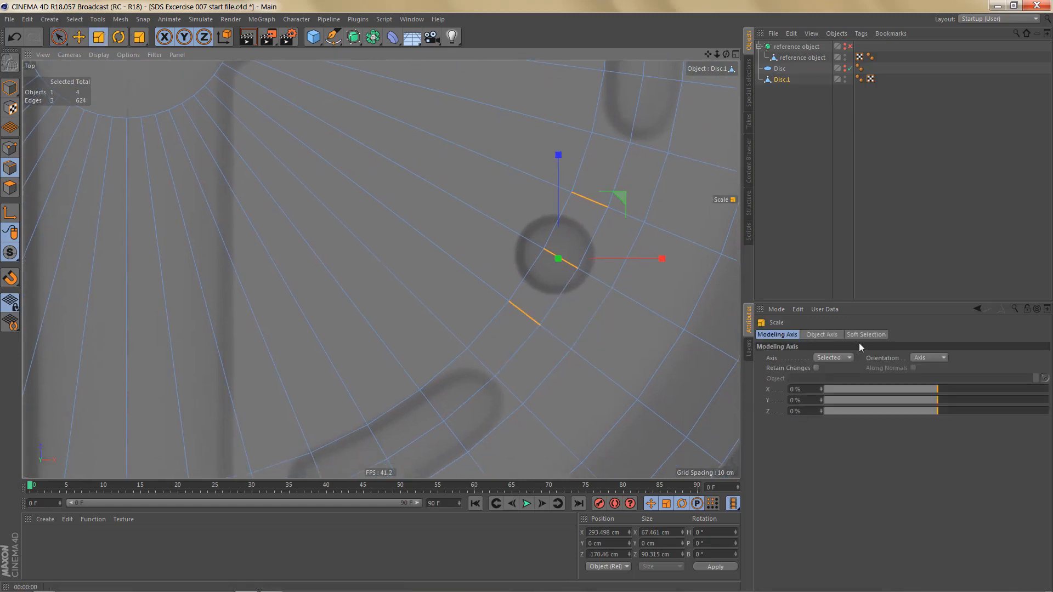
{"action": "left_click", "coordinate": [828, 358]}
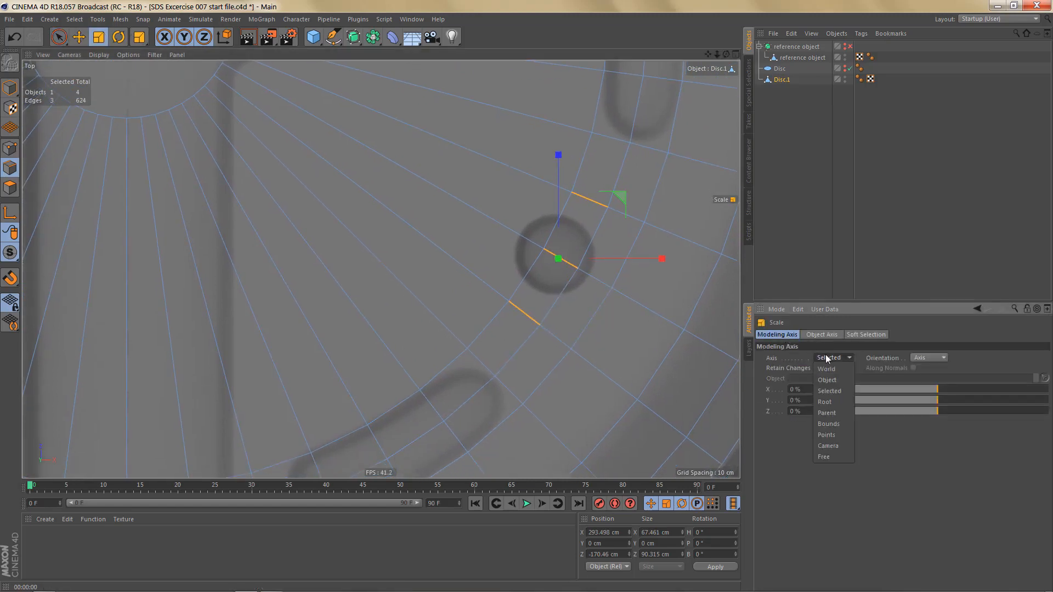
{"action": "left_click", "coordinate": [830, 383]}
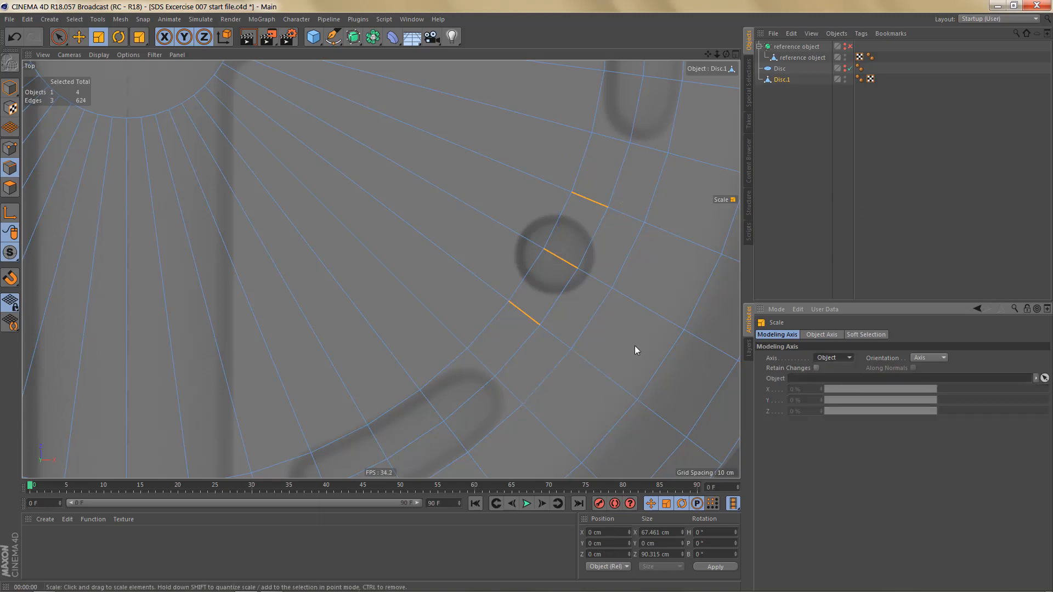
{"action": "left_click_drag", "start_coordinate": [633, 346], "coordinate": [608, 347]}
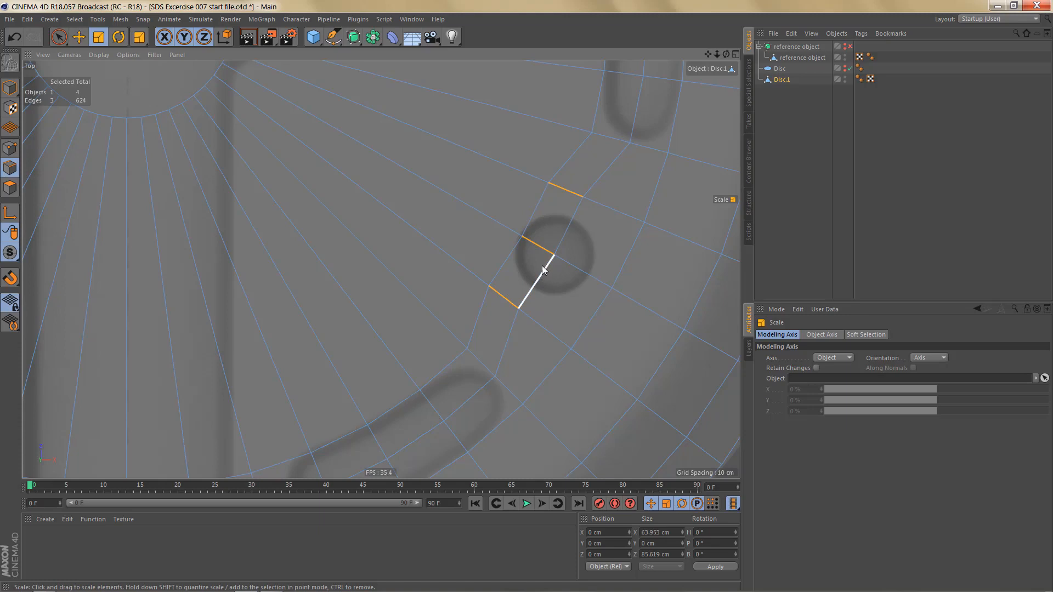
Step: Scale the innermost point beside the round hole toward the disc's centre to about 97%, and pull in all three inner points together
{"action": "key", "text": "Return"}
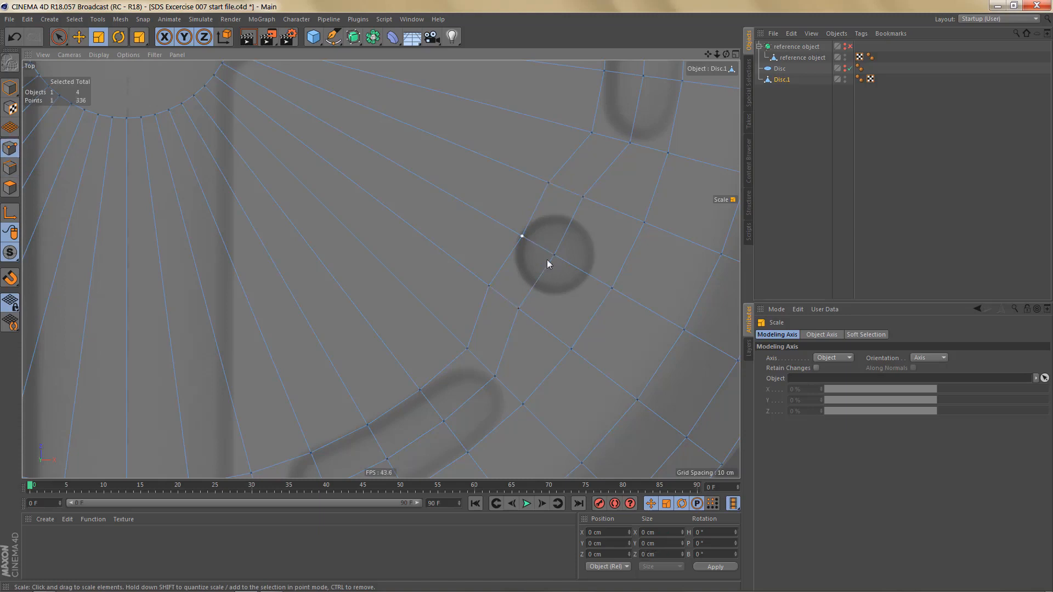
{"action": "left_click_drag", "start_coordinate": [613, 340], "coordinate": [593, 334]}
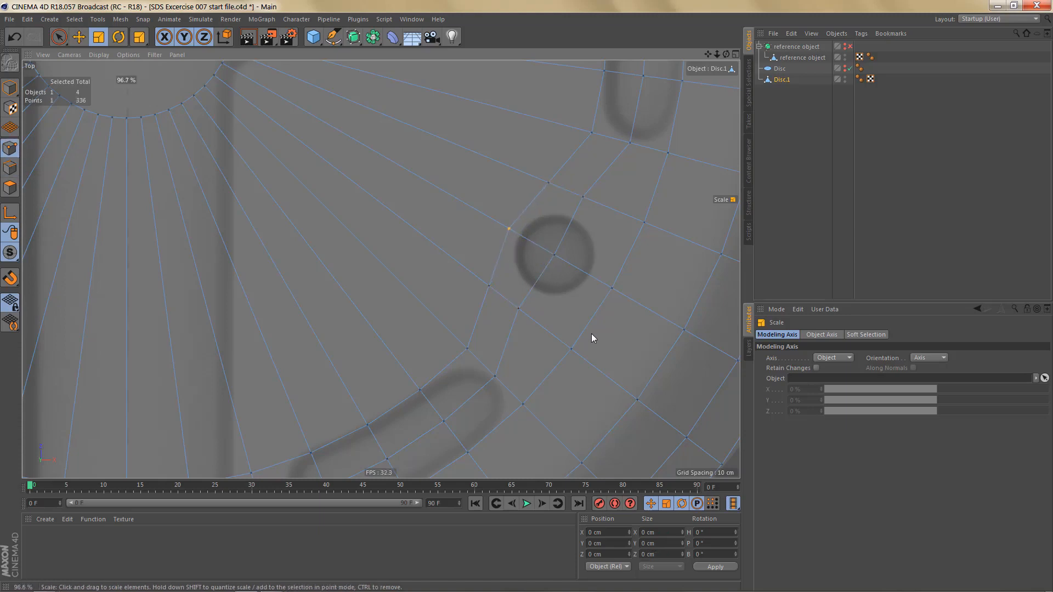
{"action": "left_click", "coordinate": [548, 182]}
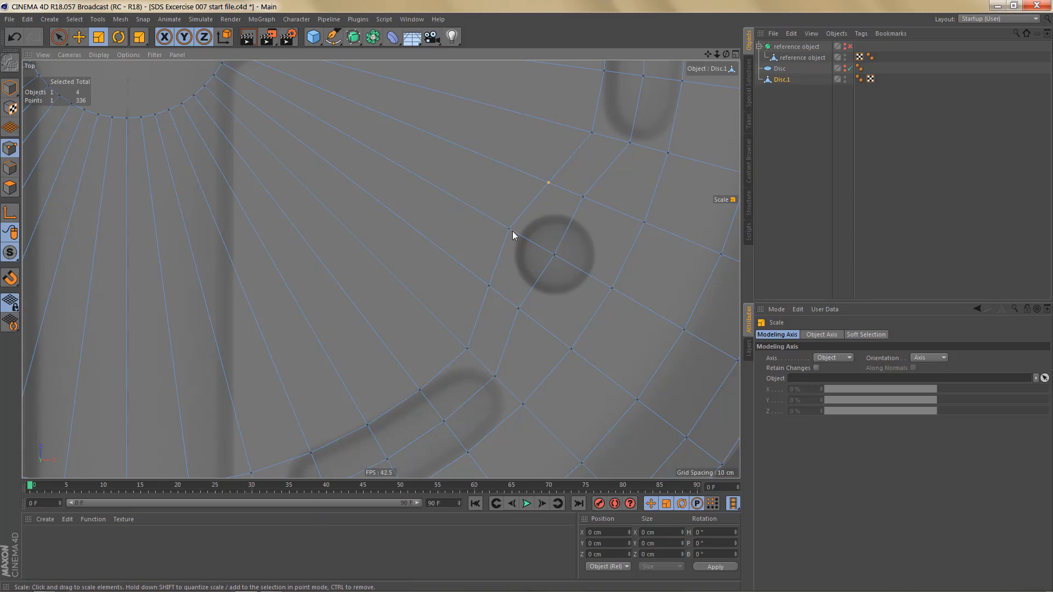
{"action": "left_click", "coordinate": [490, 286], "text": "shift"}
{"action": "left_click_drag", "start_coordinate": [633, 308], "coordinate": [605, 296]}
Step: Select the four inner and outer ring edges adjoining the lower-right curved slot's ends and divide each with one midpoint
{"action": "middle_click_drag", "start_coordinate": [587, 312], "coordinate": [603, 277], "text": "alt"}
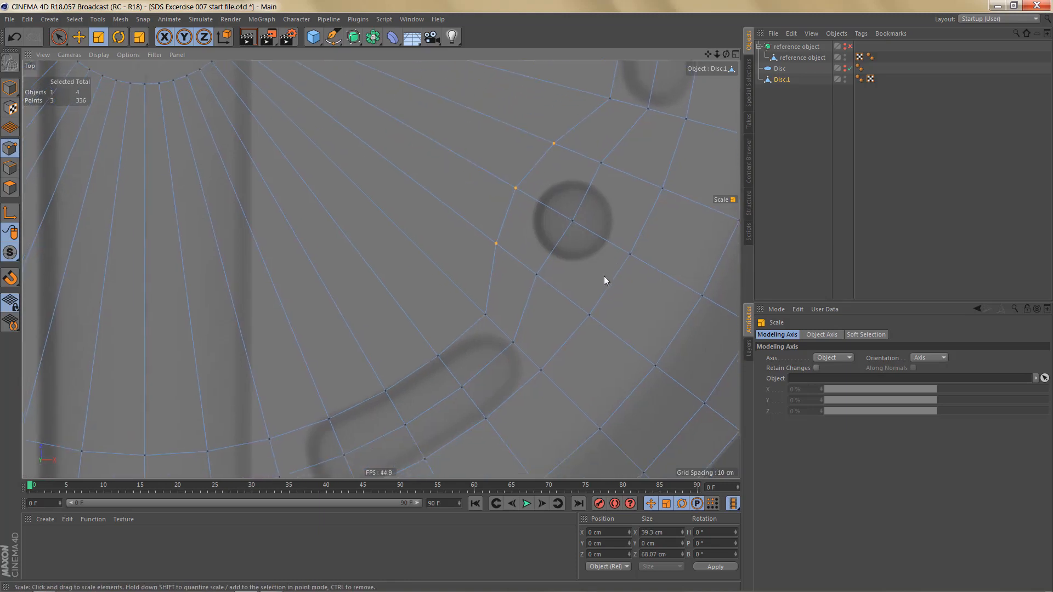
{"action": "right_click_drag", "start_coordinate": [603, 277], "coordinate": [586, 317], "text": "alt"}
{"action": "middle_click_drag", "start_coordinate": [568, 355], "coordinate": [583, 305], "text": "alt"}
{"action": "right_click_drag", "start_coordinate": [539, 349], "coordinate": [545, 338], "text": "alt"}
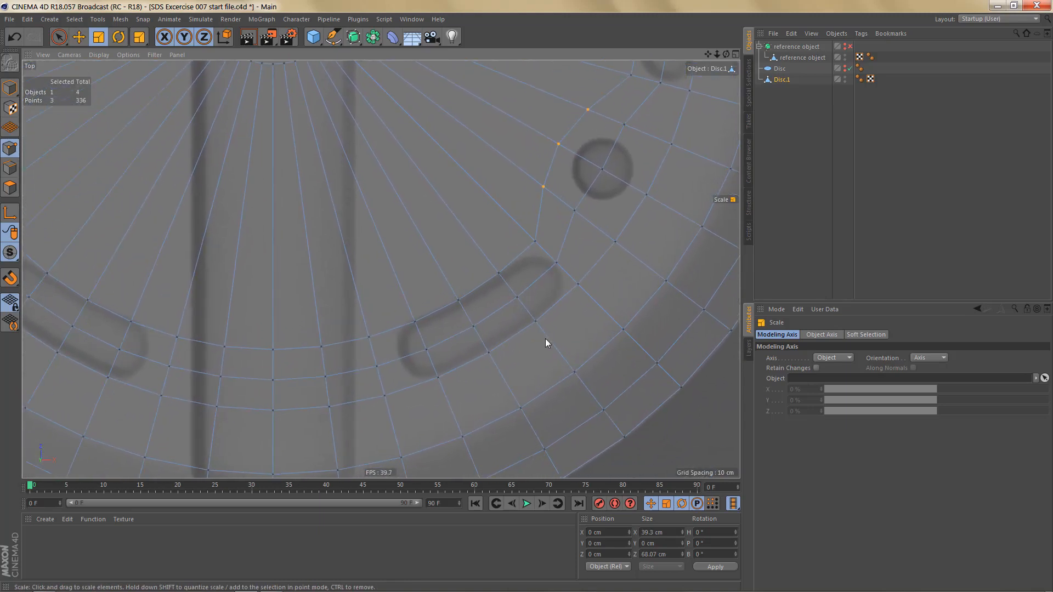
{"action": "middle_click_drag", "start_coordinate": [481, 382], "coordinate": [513, 372], "text": "alt"}
{"action": "scroll", "coordinate": [512, 365], "scroll_direction": "up", "scroll_amount": 2}
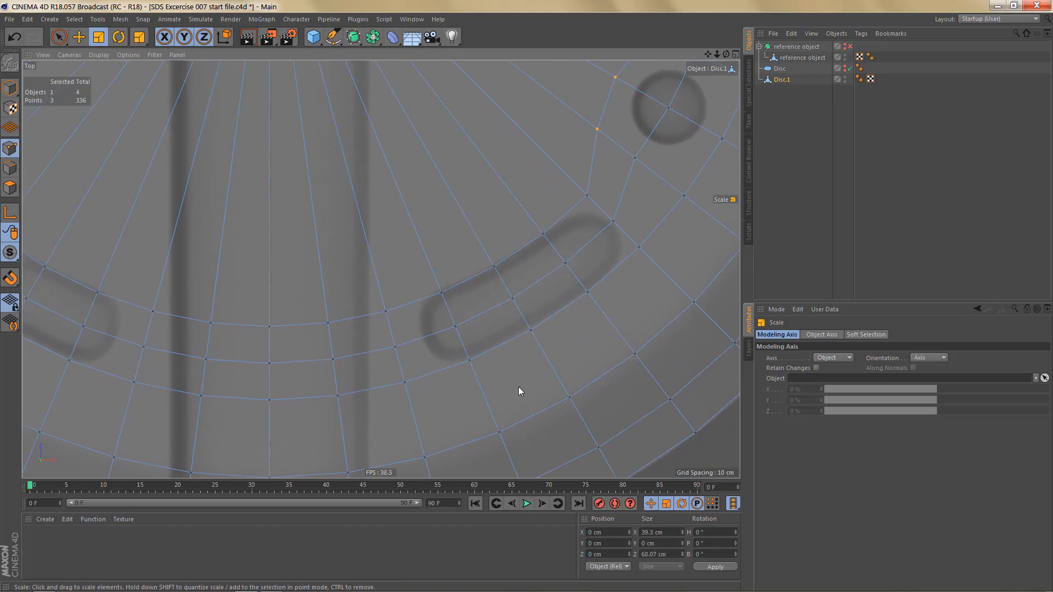
{"action": "key", "text": "Return"}
{"action": "left_click", "coordinate": [415, 298]}
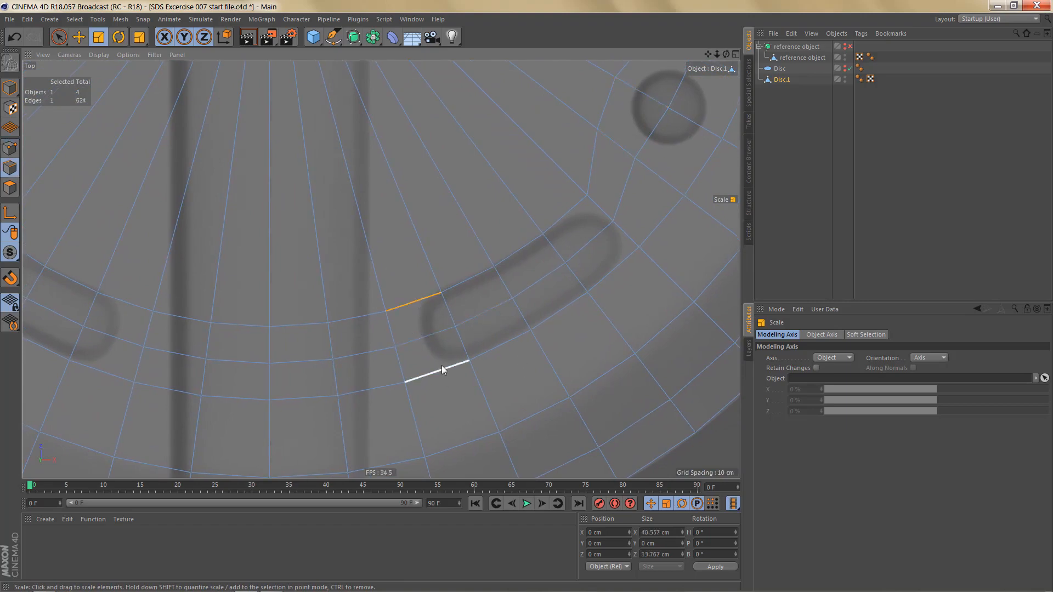
{"action": "left_click", "coordinate": [442, 364], "text": "shift"}
{"action": "left_click", "coordinate": [560, 223], "text": "shift"}
{"action": "key", "text": "Return"}
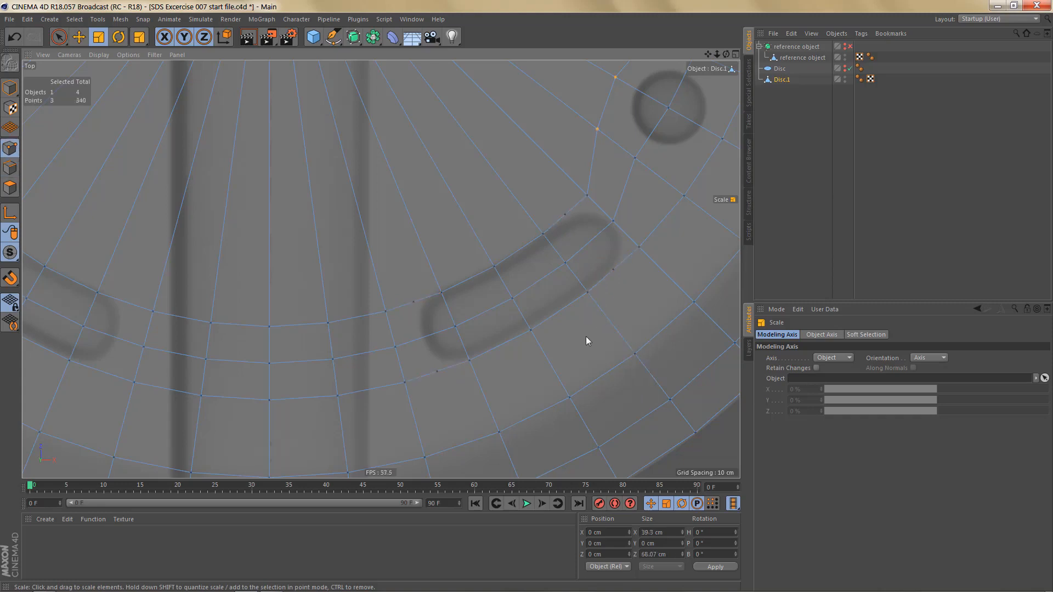
Step: Weld the neighbouring corner points onto the four new midpoints with the Polygon Pen so the mesh tightens around the slot's ends
{"action": "middle_click_drag", "start_coordinate": [543, 350], "coordinate": [543, 341], "text": "alt"}
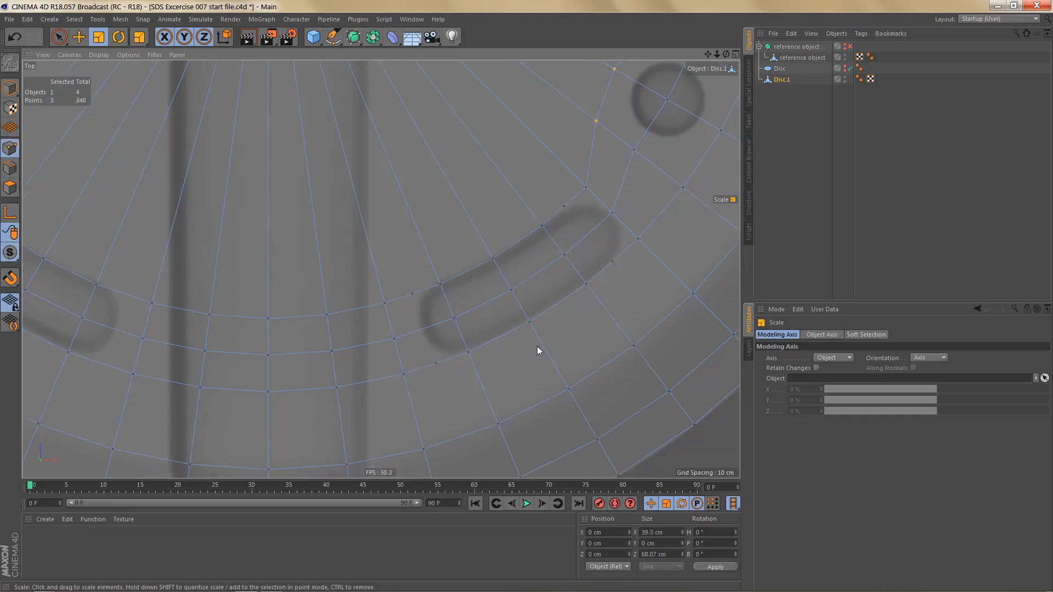
{"action": "key", "text": "m"}
{"action": "key", "text": "e"}
{"action": "left_click_drag", "start_coordinate": [385, 304], "coordinate": [412, 294]}
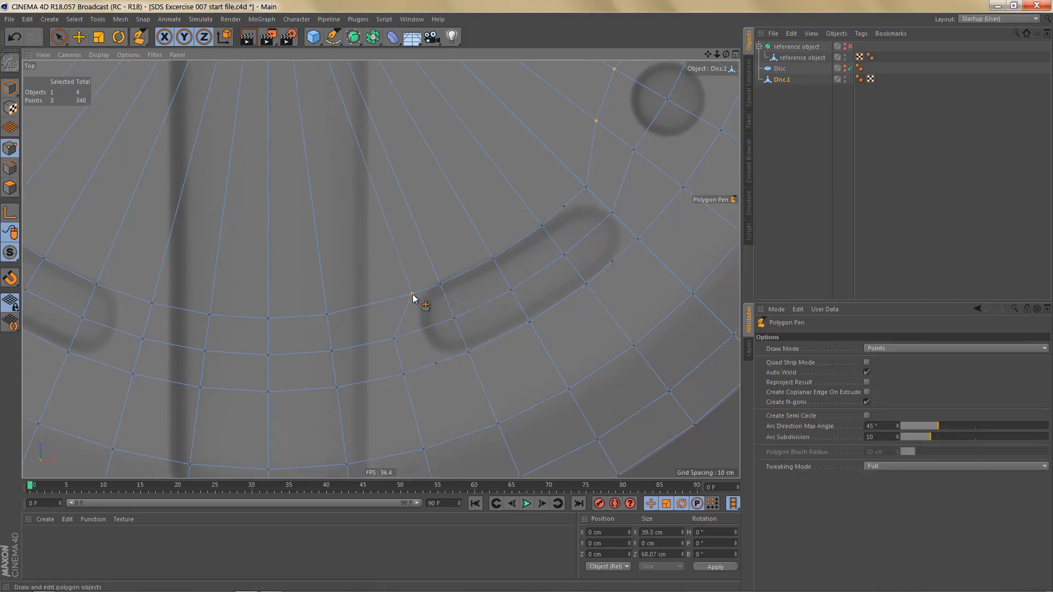
{"action": "left_click_drag", "start_coordinate": [407, 376], "coordinate": [439, 364]}
{"action": "left_click_drag", "start_coordinate": [637, 241], "coordinate": [613, 262]}
{"action": "left_click_drag", "start_coordinate": [585, 187], "coordinate": [564, 207]}
{"action": "middle_click_drag", "start_coordinate": [575, 301], "coordinate": [563, 300], "text": "alt"}
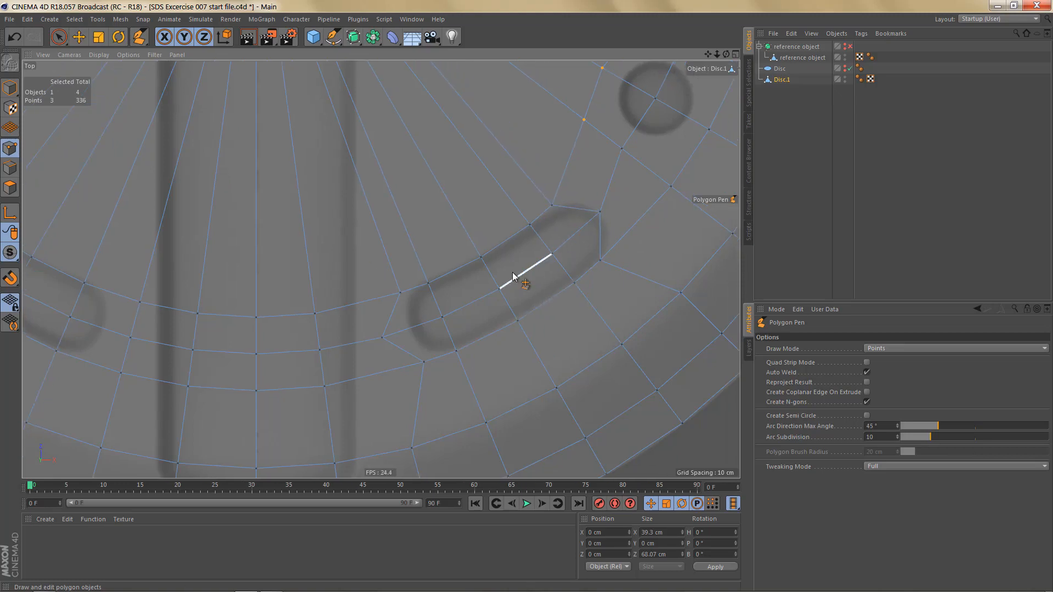
Step: Select all 15 points around the lower-right slot, set the modeling axis to Selected, and shift them slightly right and up to match the reference
{"action": "key", "text": "0"}
{"action": "left_click_drag", "start_coordinate": [370, 285], "coordinate": [497, 377]}
{"action": "left_click_drag", "start_coordinate": [446, 237], "coordinate": [540, 314], "text": "ctrl"}
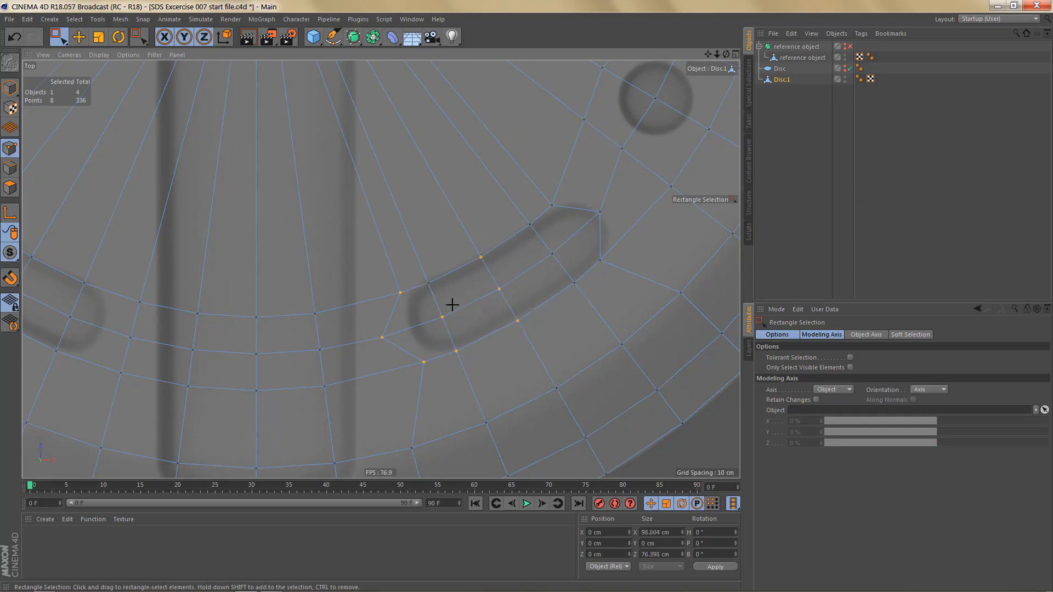
{"action": "left_click_drag", "start_coordinate": [514, 193], "coordinate": [612, 301], "text": "ctrl"}
{"action": "key", "text": "e"}
{"action": "left_click", "coordinate": [832, 357]}
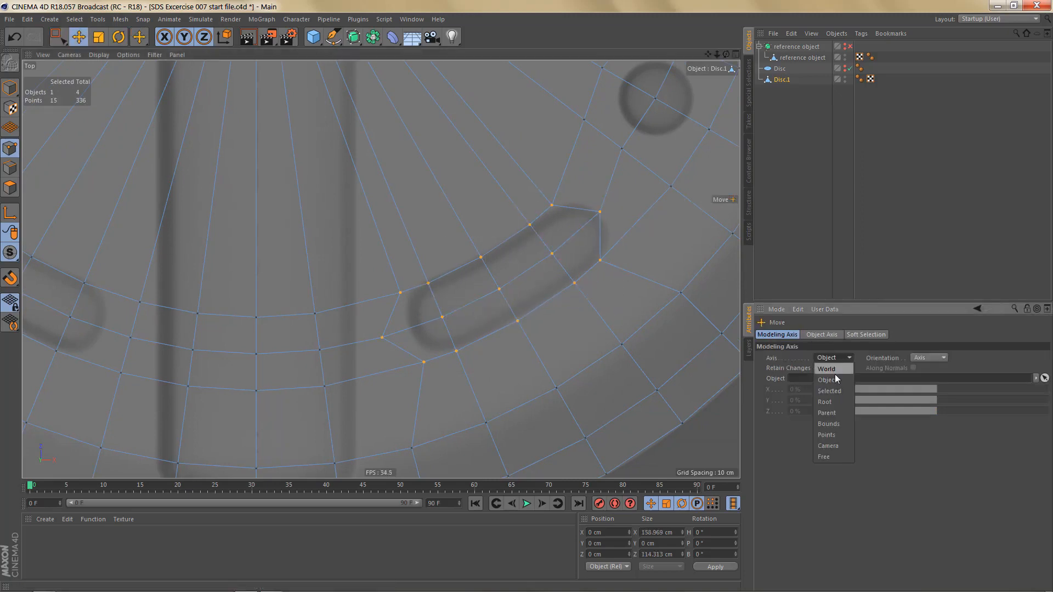
{"action": "left_click", "coordinate": [837, 393]}
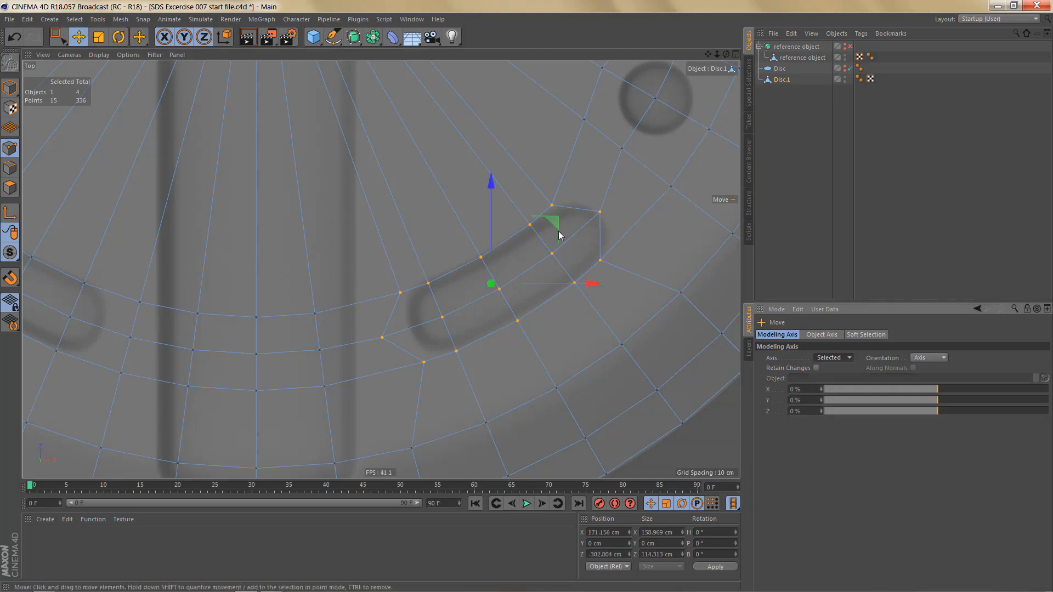
{"action": "left_click_drag", "start_coordinate": [555, 222], "coordinate": [564, 213]}
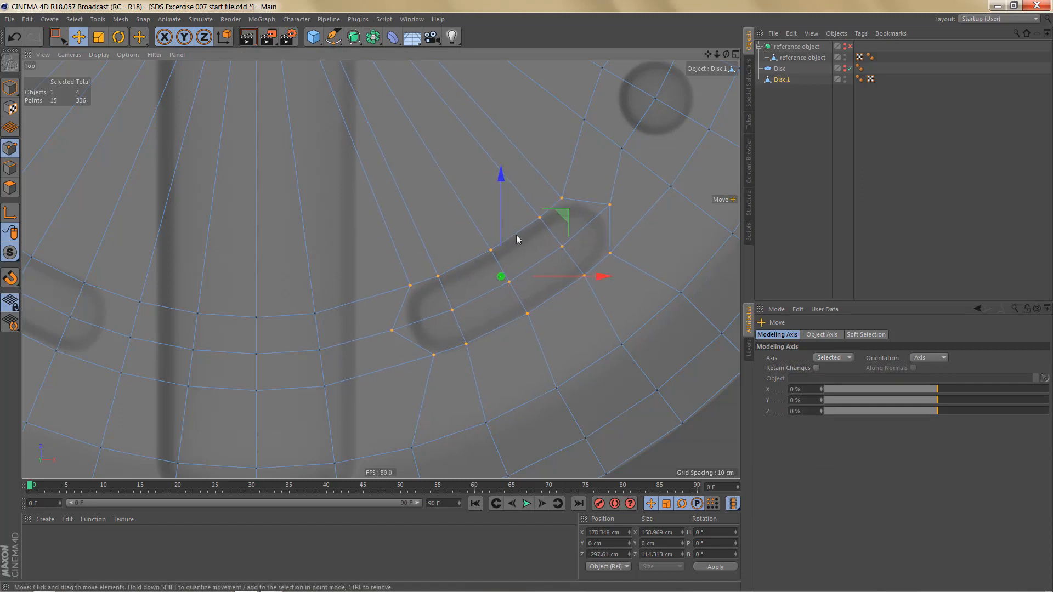
Step: Move the centre point just below the lower groove arm's rounded end downward to about Z -488 cm
{"action": "scroll", "coordinate": [508, 228], "scroll_direction": "down", "scroll_amount": 5}
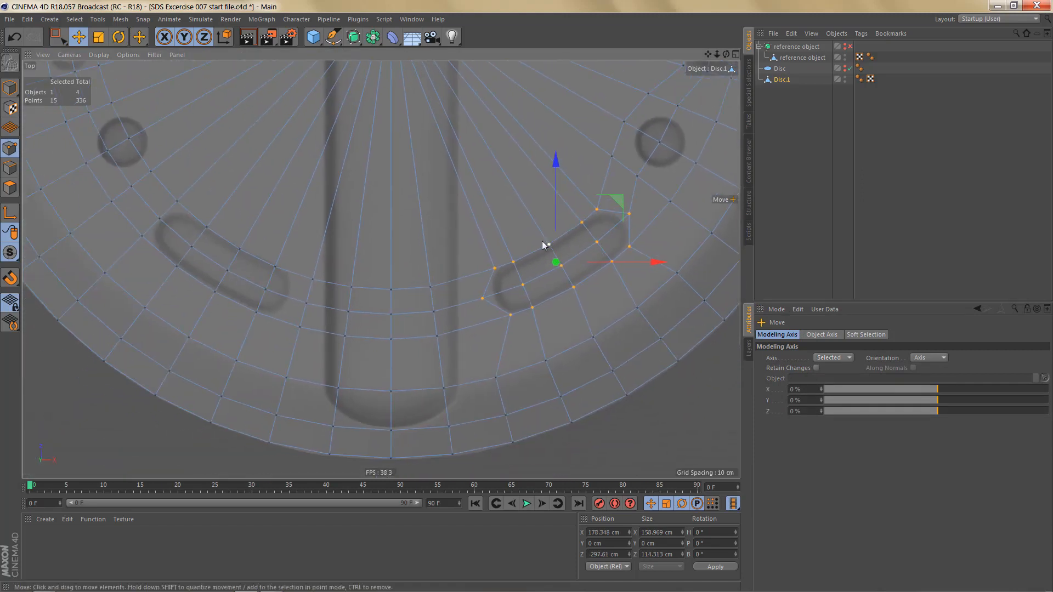
{"action": "middle_click_drag", "start_coordinate": [480, 334], "coordinate": [514, 279], "text": "alt"}
{"action": "scroll", "coordinate": [429, 375], "scroll_direction": "up", "scroll_amount": 4}
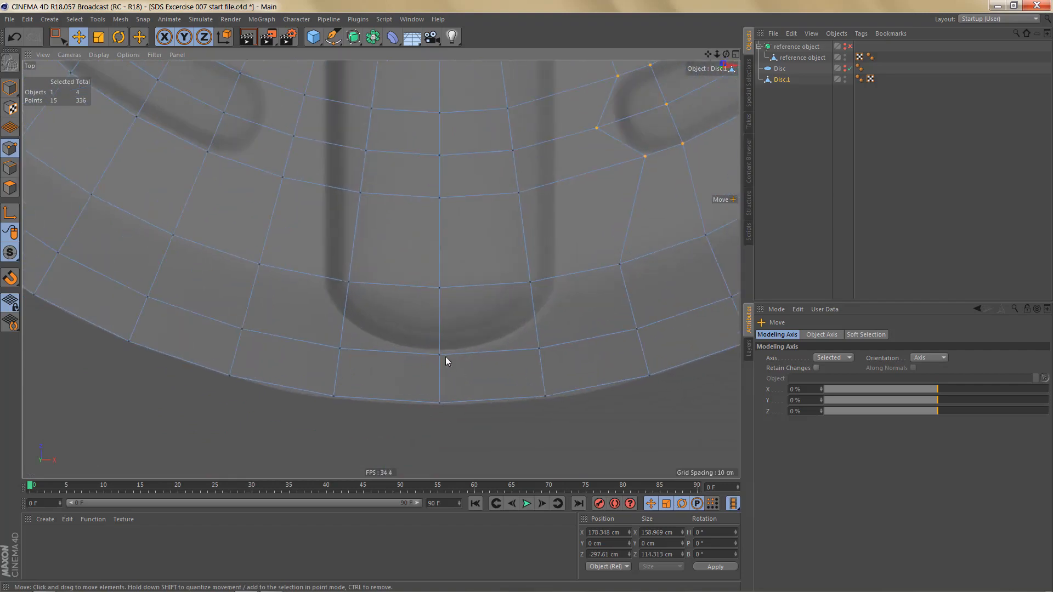
{"action": "left_click", "coordinate": [439, 356]}
{"action": "left_click_drag", "start_coordinate": [441, 255], "coordinate": [445, 269]}
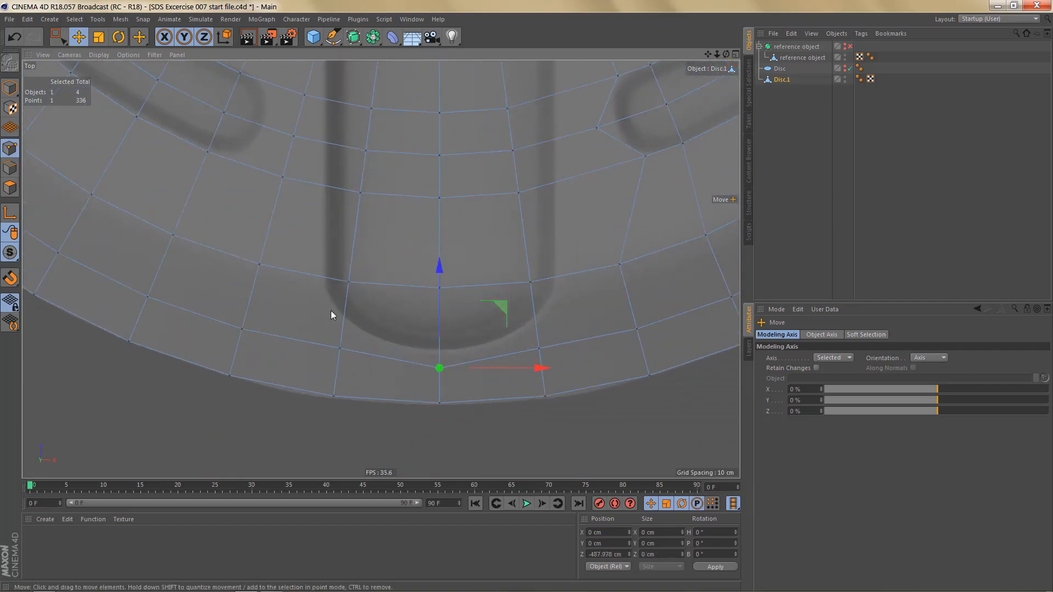
Step: Select the two points flanking the lower groove arm's rounded end, raise them to about Z -466 cm and scale them to about 149 cm apart
{"action": "left_click", "coordinate": [340, 349]}
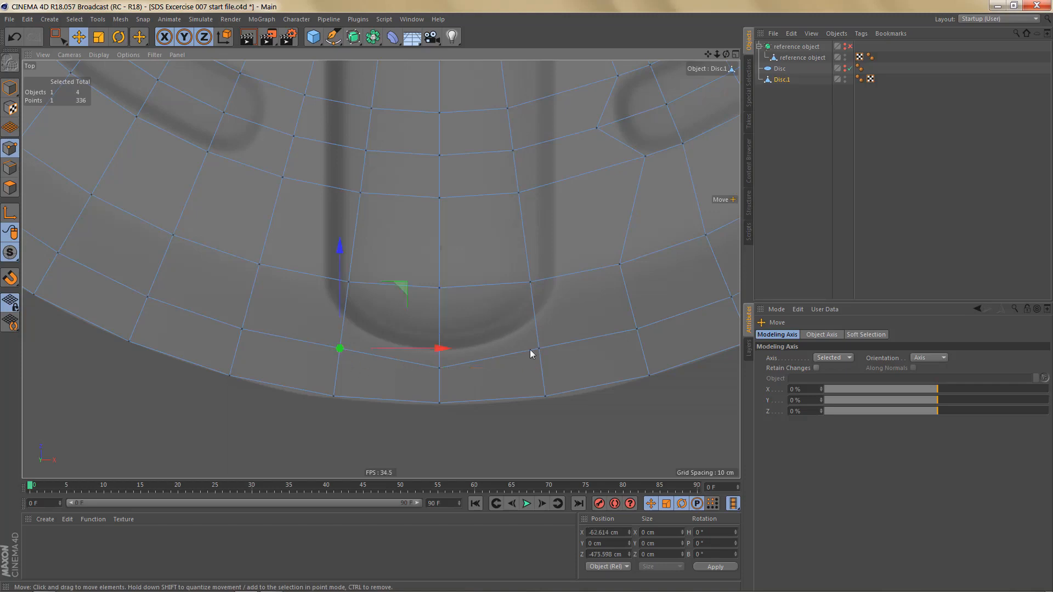
{"action": "left_click", "coordinate": [539, 349], "text": "shift"}
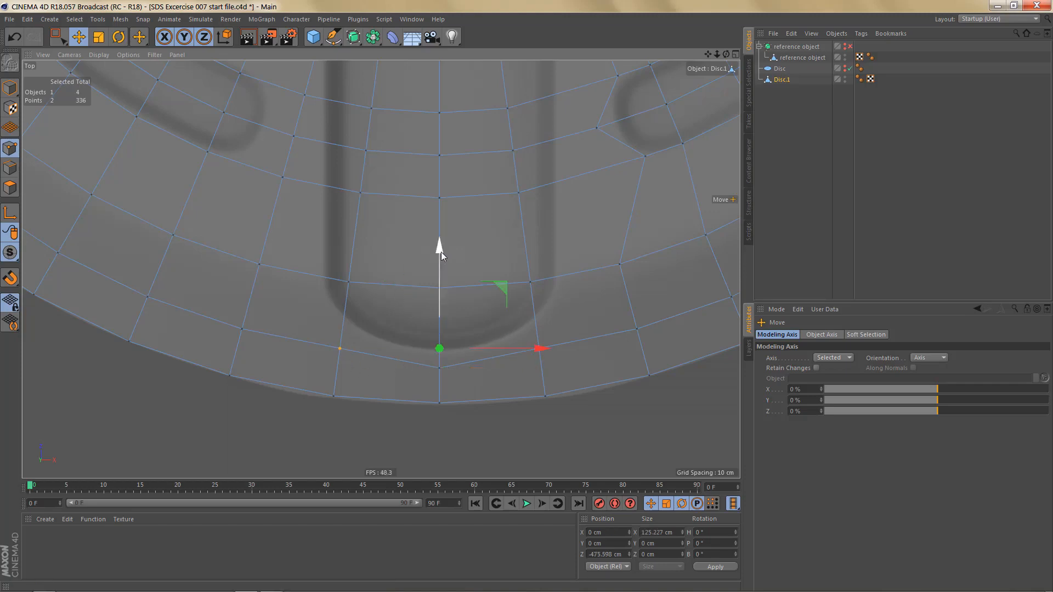
{"action": "left_click_drag", "start_coordinate": [441, 252], "coordinate": [442, 236]}
{"action": "key", "text": "t"}
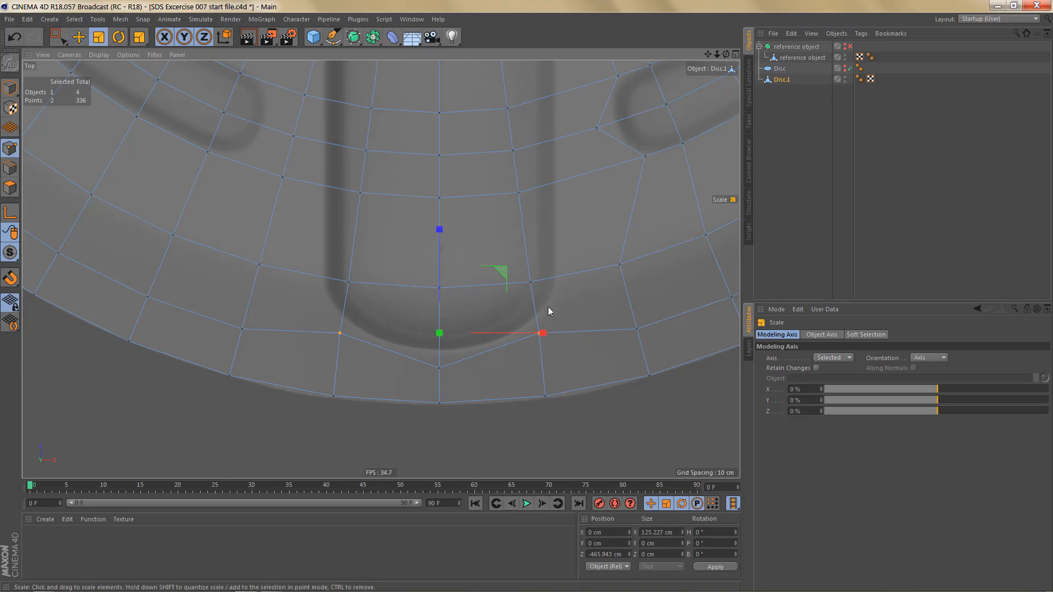
{"action": "left_click_drag", "start_coordinate": [546, 333], "coordinate": [562, 335]}
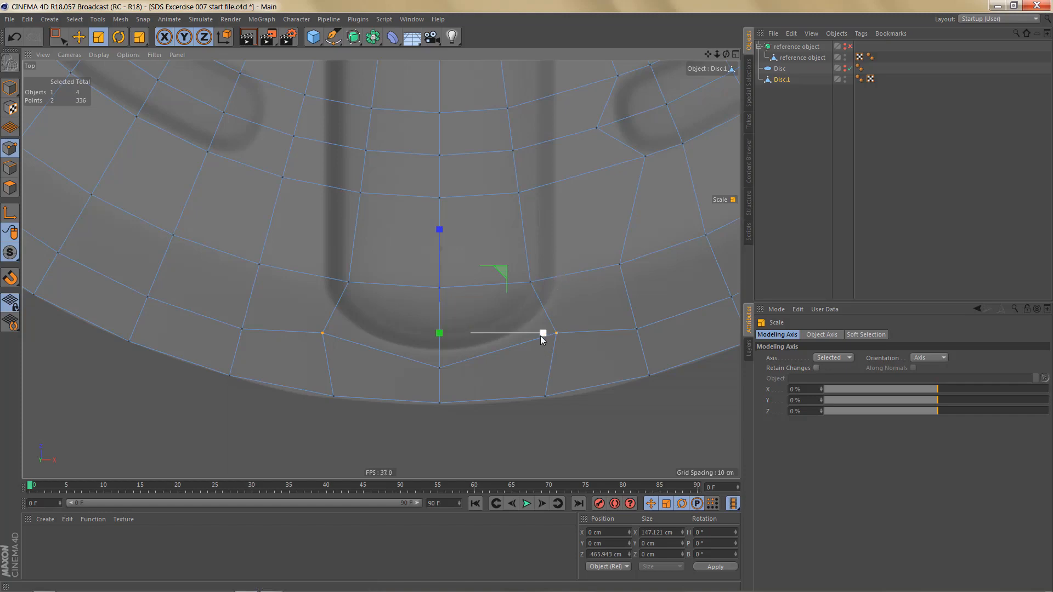
{"action": "left_click_drag", "start_coordinate": [540, 335], "coordinate": [544, 332]}
{"action": "scroll", "coordinate": [496, 354], "scroll_direction": "down", "scroll_amount": 5}
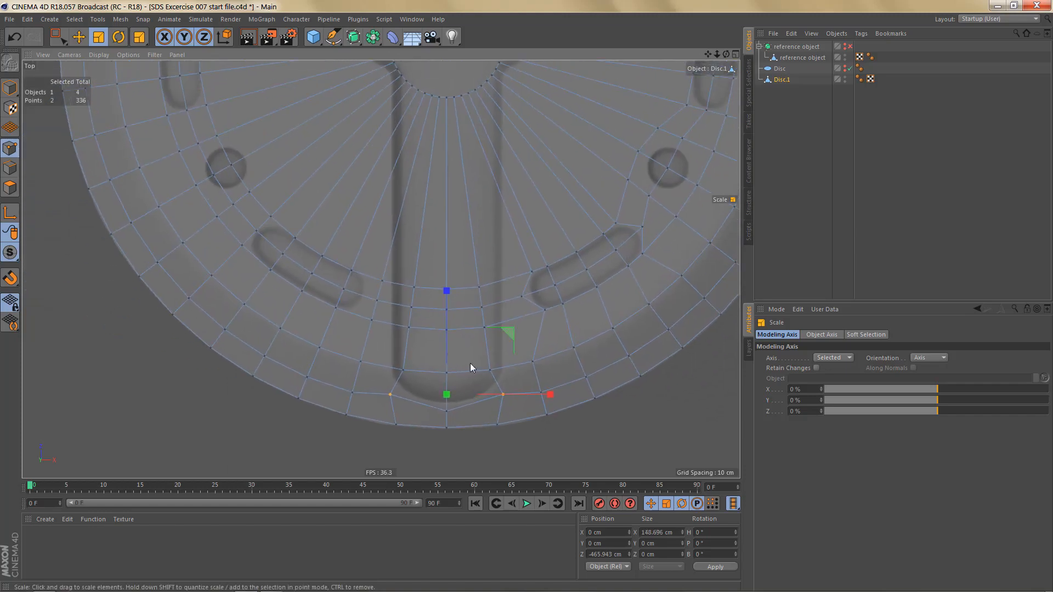
Step: Line Cut a straight vertical edge from the right-hand point at the groove's rounded end up to the side of the central hub opening
{"action": "scroll", "coordinate": [469, 363], "scroll_direction": "down", "scroll_amount": 3}
{"action": "key", "text": "k"}
{"action": "key", "text": "k"}
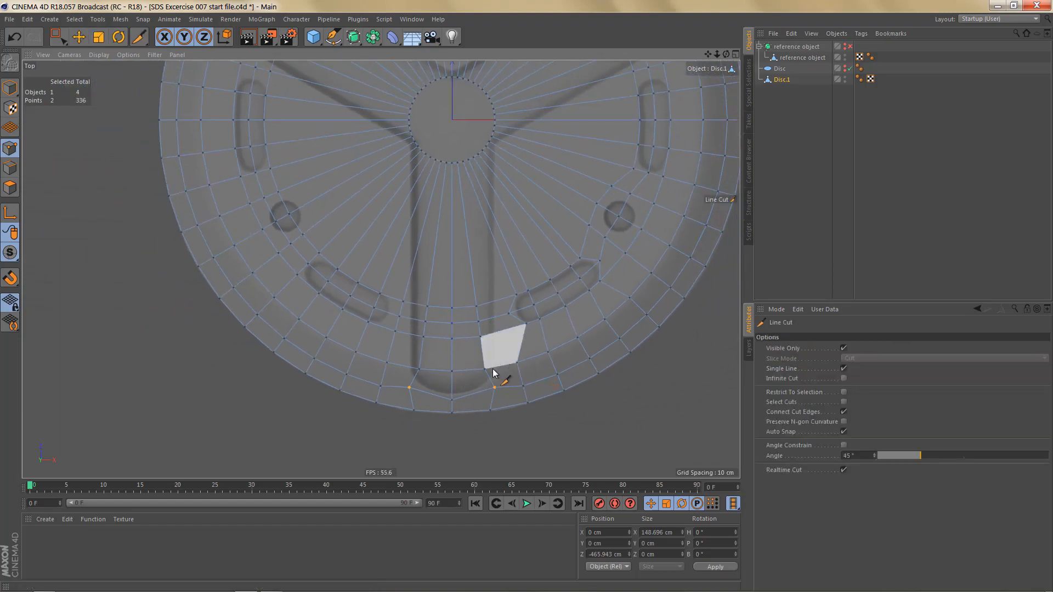
{"action": "left_click_drag", "start_coordinate": [495, 388], "coordinate": [487, 124]}
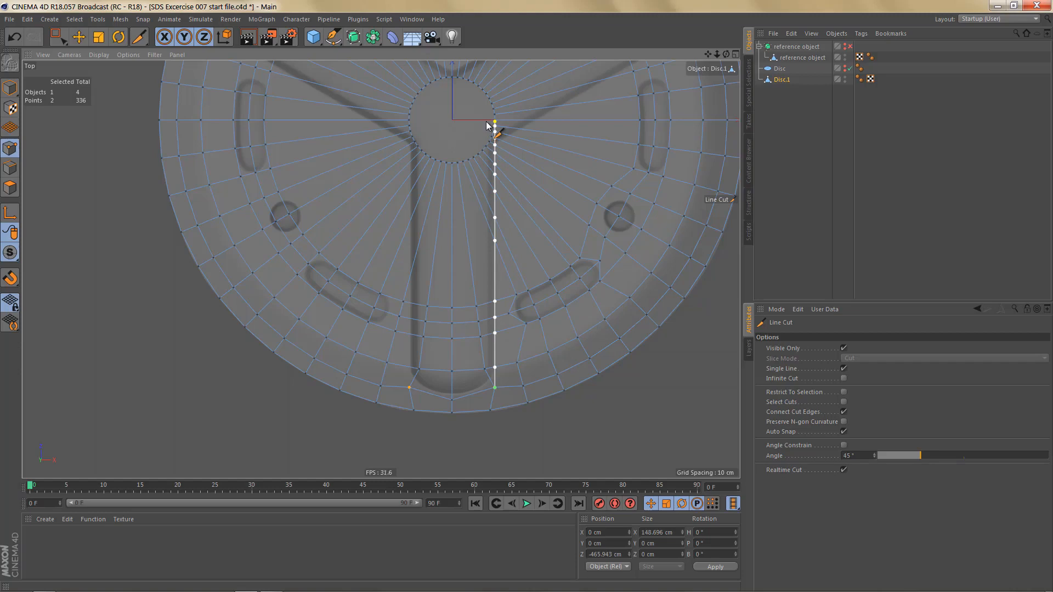
{"action": "scroll", "coordinate": [536, 272], "scroll_direction": "down", "scroll_amount": 5}
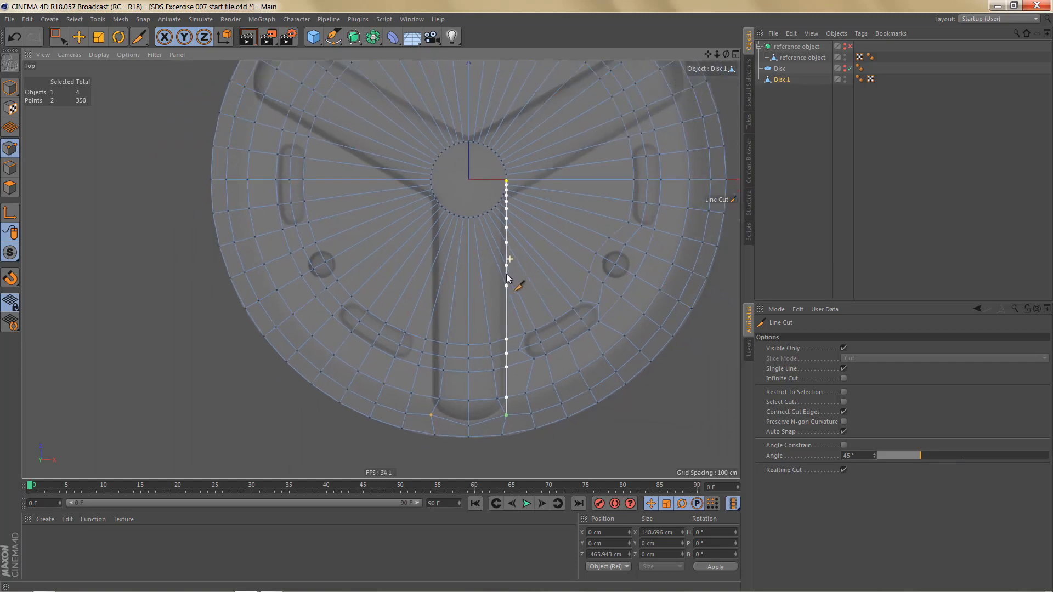
{"action": "scroll", "coordinate": [496, 307], "scroll_direction": "down", "scroll_amount": 2}
{"action": "middle_click_drag", "start_coordinate": [499, 317], "coordinate": [492, 334], "text": "alt"}
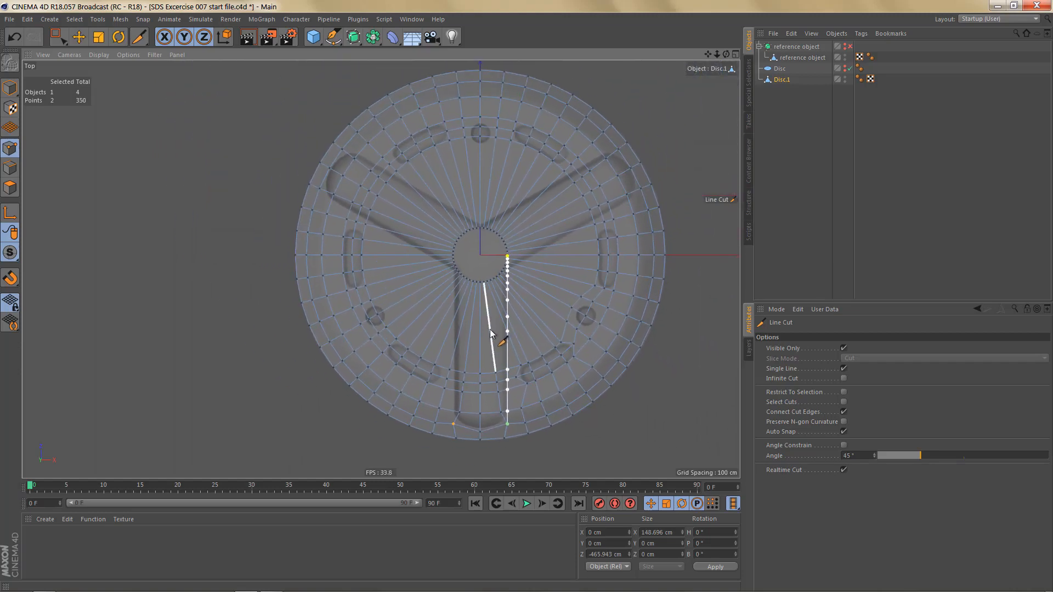
Step: Delete all points in the disc's left half and upper half so only the lower-right quarter remains
{"action": "key", "text": "0"}
{"action": "scroll", "coordinate": [359, 182], "scroll_direction": "down", "scroll_amount": 3}
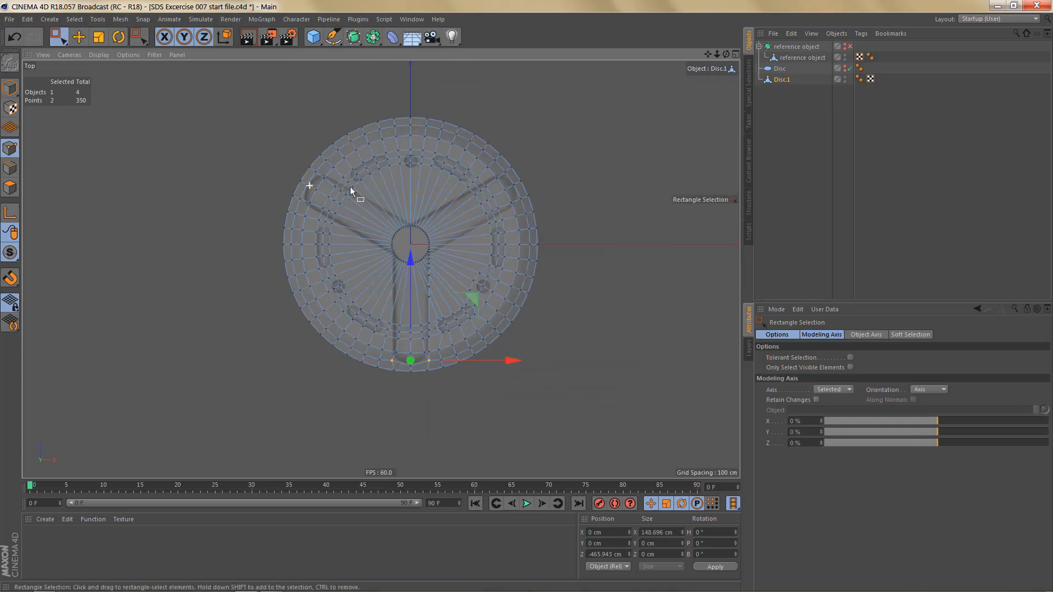
{"action": "left_click_drag", "start_coordinate": [250, 106], "coordinate": [400, 387]}
{"action": "key", "text": "Delete"}
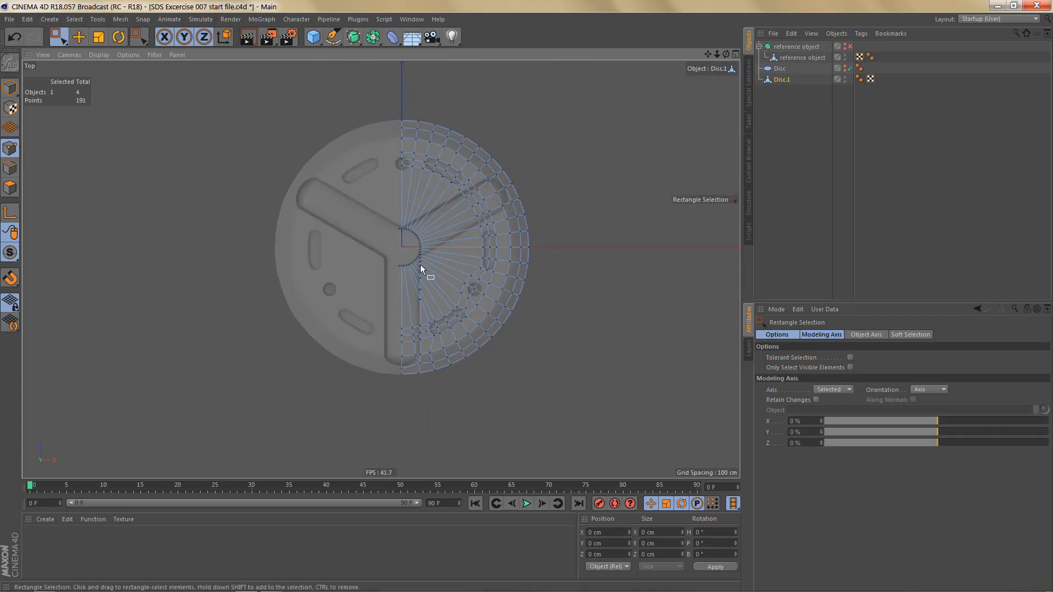
{"action": "left_click_drag", "start_coordinate": [366, 96], "coordinate": [593, 248]}
{"action": "key", "text": "Delete"}
{"action": "scroll", "coordinate": [456, 310], "scroll_direction": "up", "scroll_amount": 5}
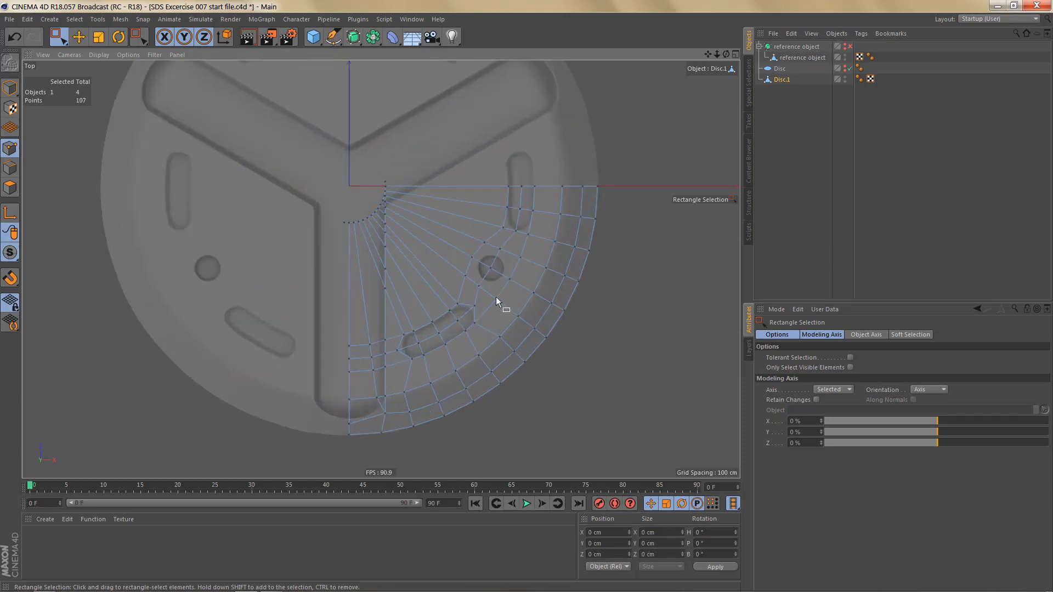
Step: Select the radial edge loop through the round hole and delete the filled polygon region above it
{"action": "scroll", "coordinate": [483, 329], "scroll_direction": "up", "scroll_amount": 5}
{"action": "key", "text": "Return"}
{"action": "key", "text": "e"}
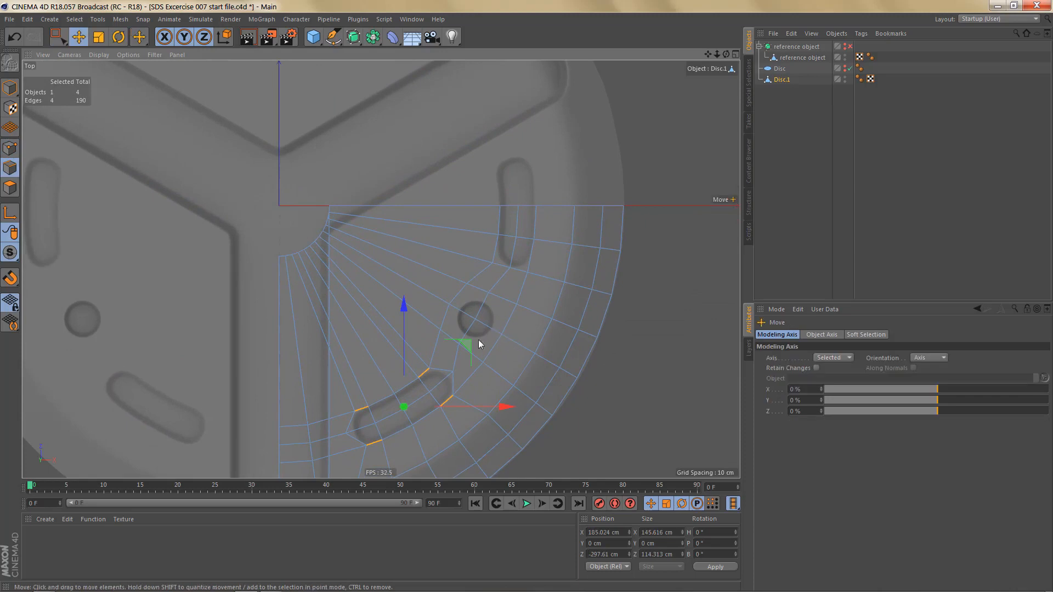
{"action": "double_click", "coordinate": [466, 321]}
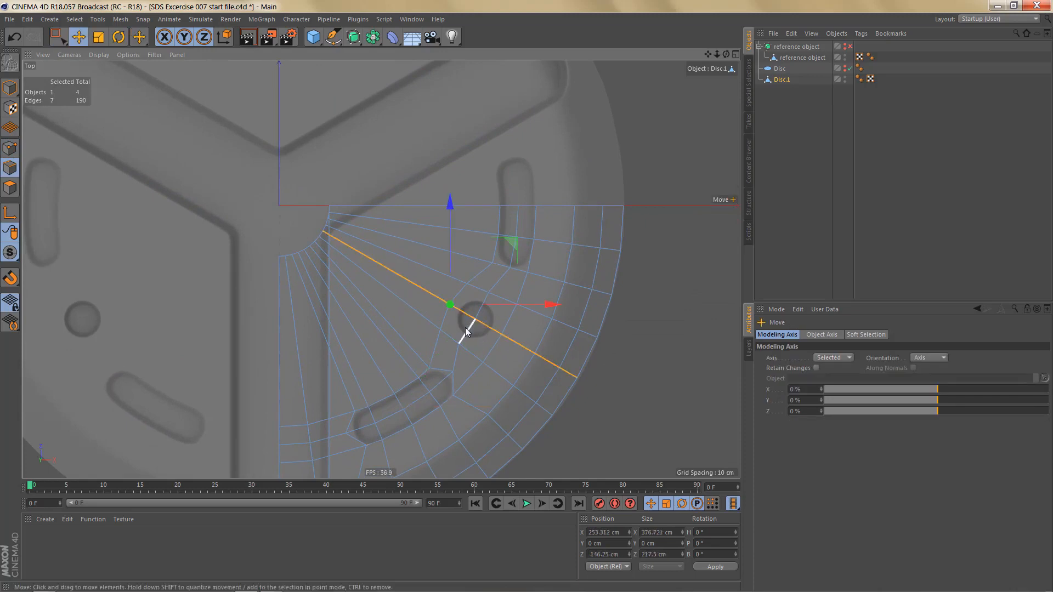
{"action": "key", "text": "u"}
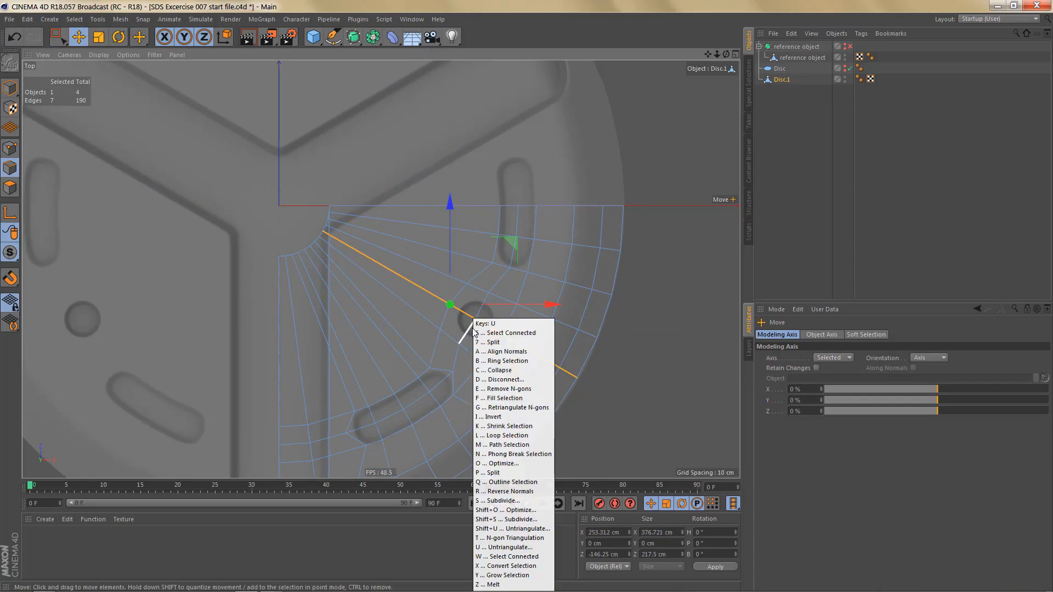
{"action": "key", "text": "f"}
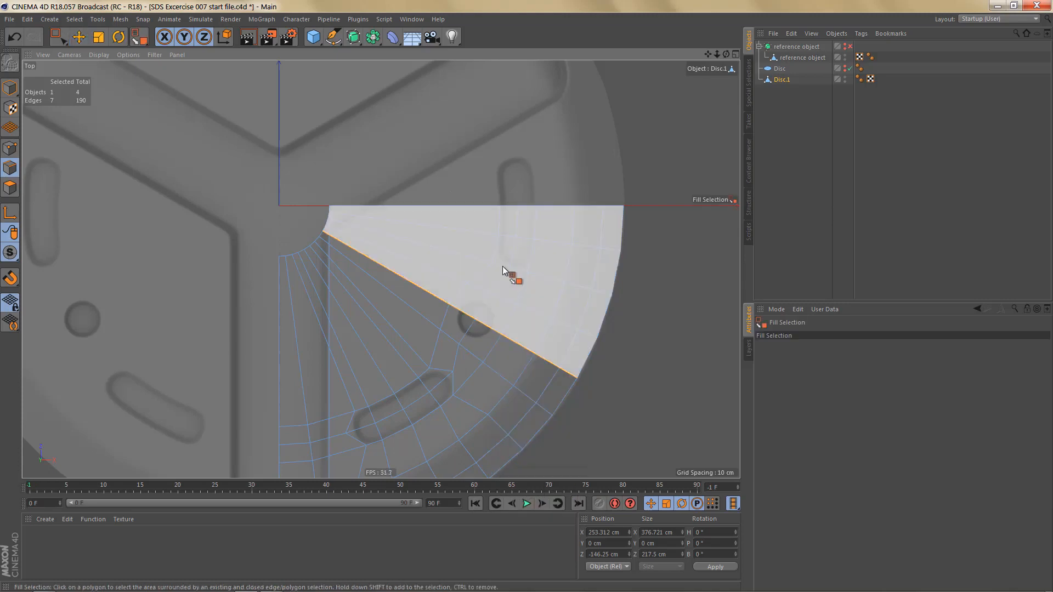
{"action": "left_click", "coordinate": [502, 267]}
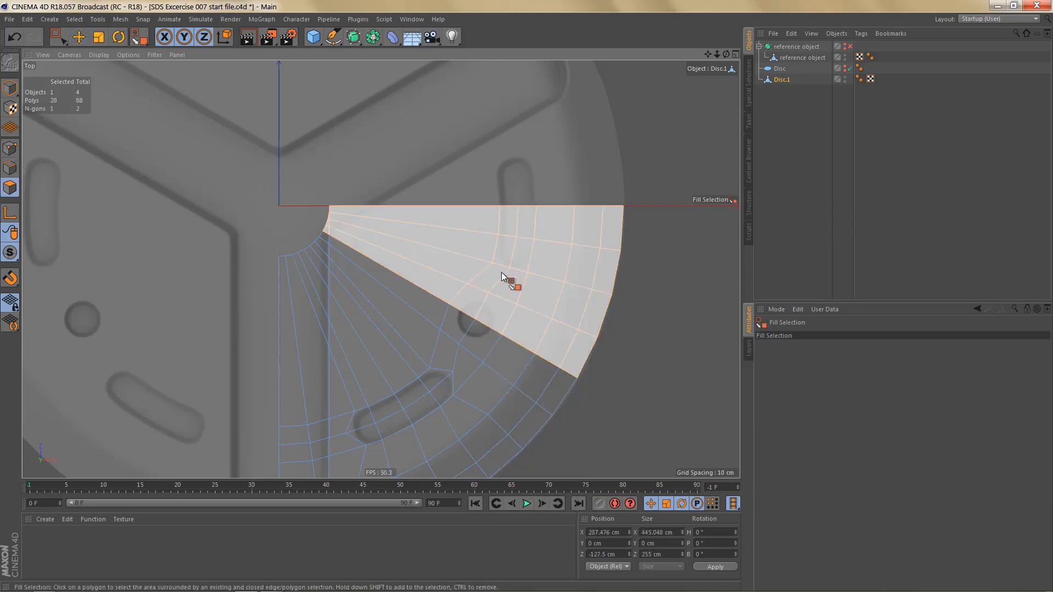
{"action": "key", "text": "Delete"}
{"action": "key", "text": "n"}
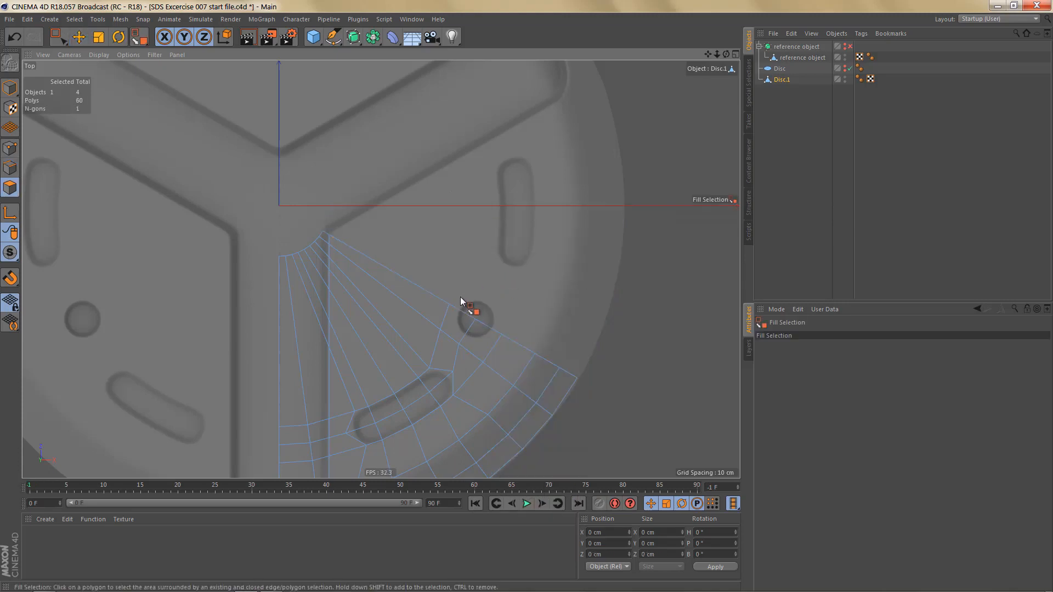
Step: Select the first radial edge loop beside the vertical symmetry edge inside the groove and delete it
{"action": "scroll", "coordinate": [447, 329], "scroll_direction": "up", "scroll_amount": 5}
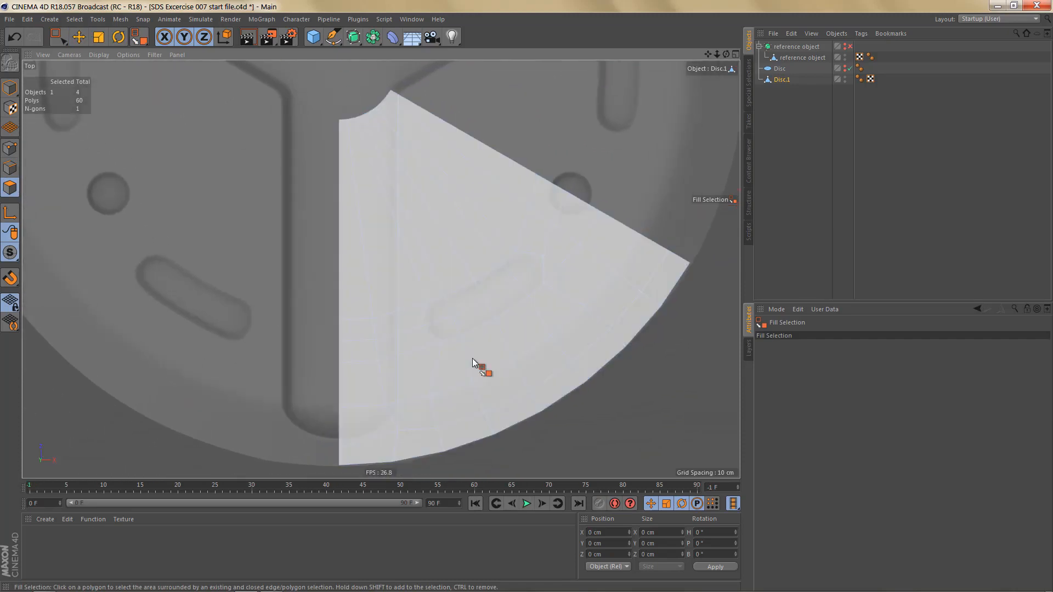
{"action": "scroll", "coordinate": [472, 358], "scroll_direction": "up", "scroll_amount": 2}
{"action": "key", "text": "Tab"}
{"action": "key", "text": "w"}
{"action": "key", "text": "e"}
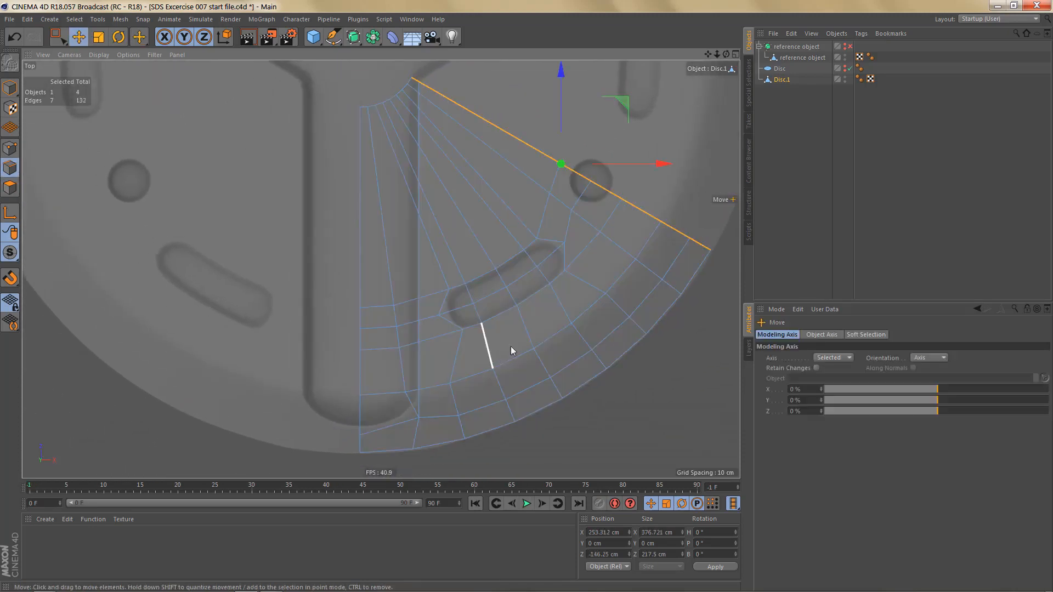
{"action": "middle_click_drag", "start_coordinate": [584, 281], "coordinate": [578, 312]}
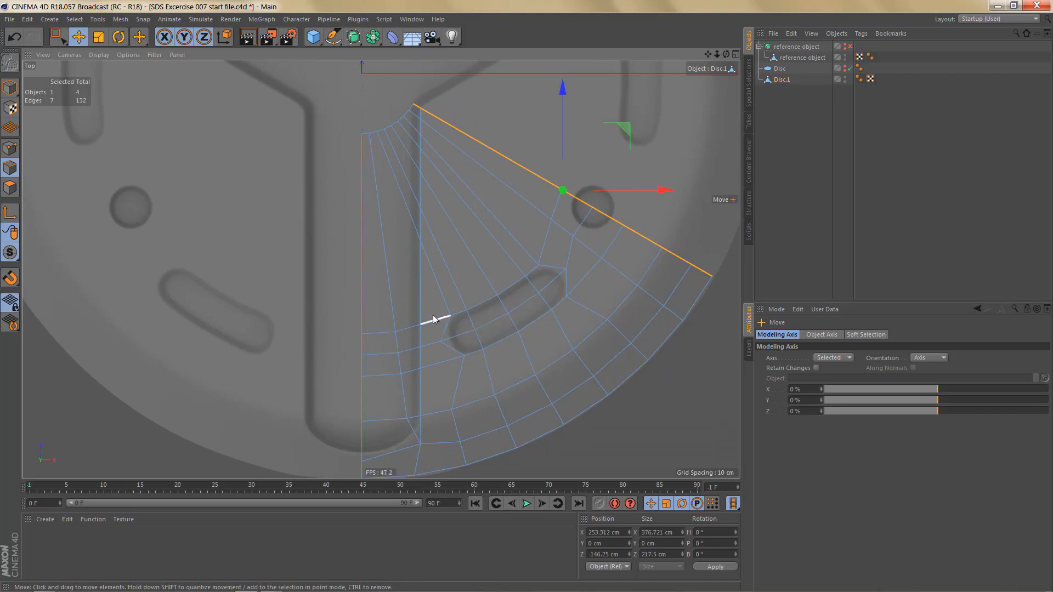
{"action": "double_click", "coordinate": [387, 258]}
{"action": "key", "text": "Delete"}
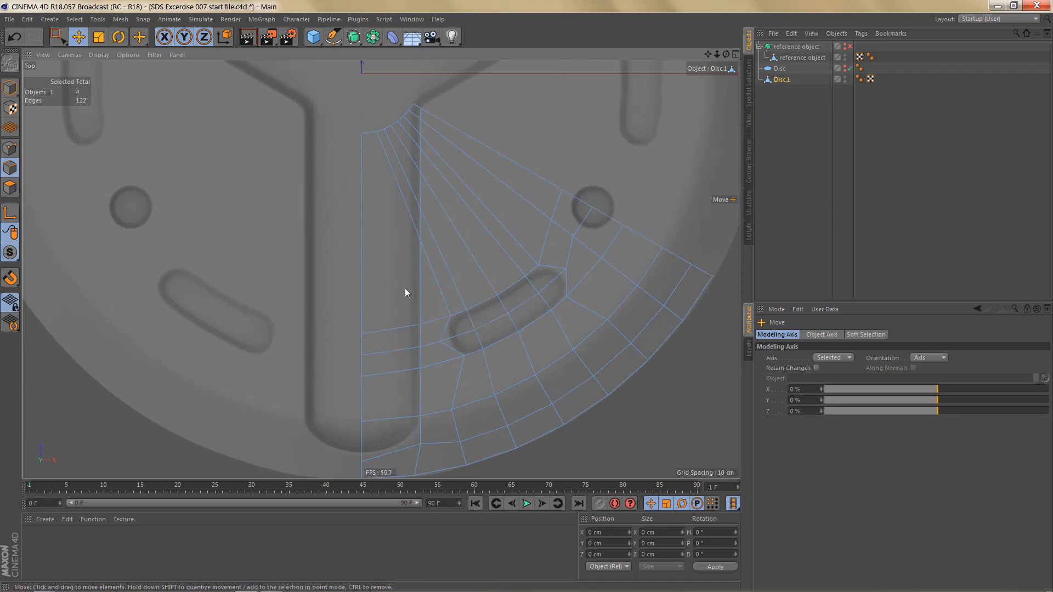
Step: Live-select the five spoke edges inside the groove near the hub and delete them
{"action": "scroll", "coordinate": [449, 228], "scroll_direction": "up", "scroll_amount": 5}
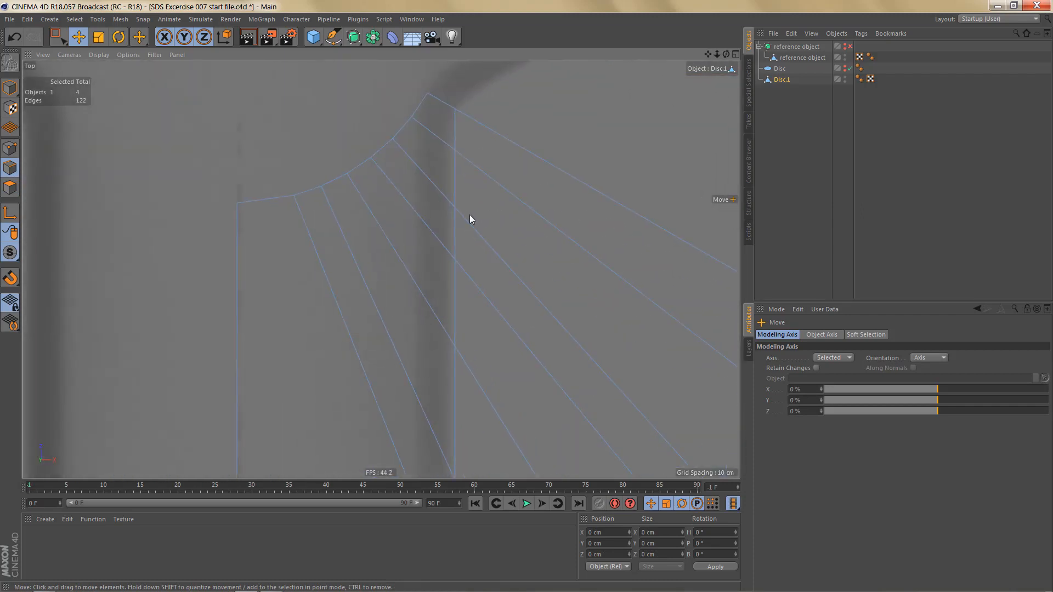
{"action": "key", "text": "9"}
{"action": "left_click_drag", "start_coordinate": [305, 274], "coordinate": [418, 146]}
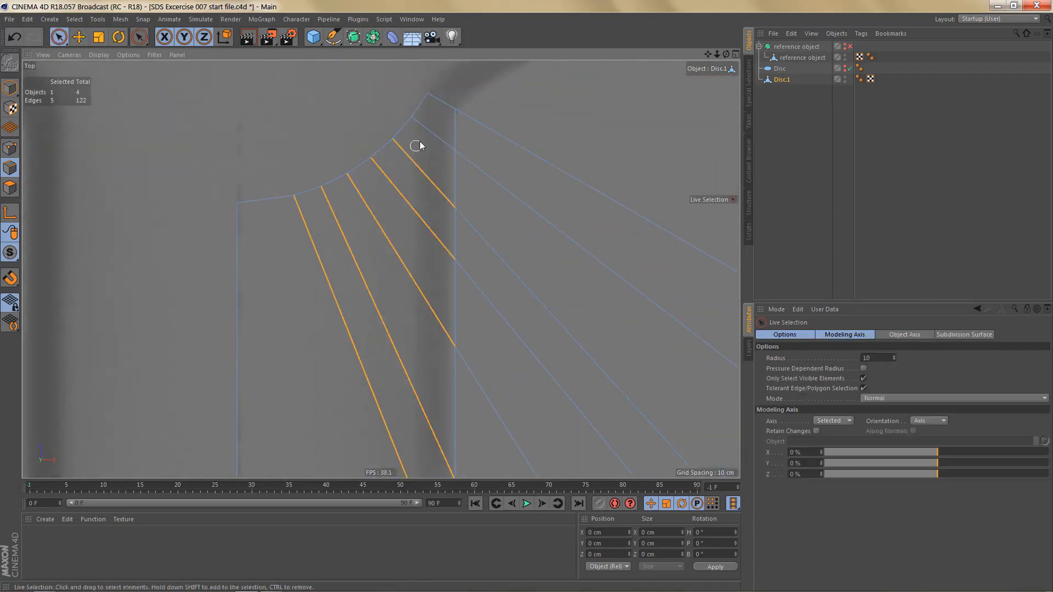
{"action": "key", "text": "Delete"}
{"action": "scroll", "coordinate": [508, 205], "scroll_direction": "down", "scroll_amount": 3}
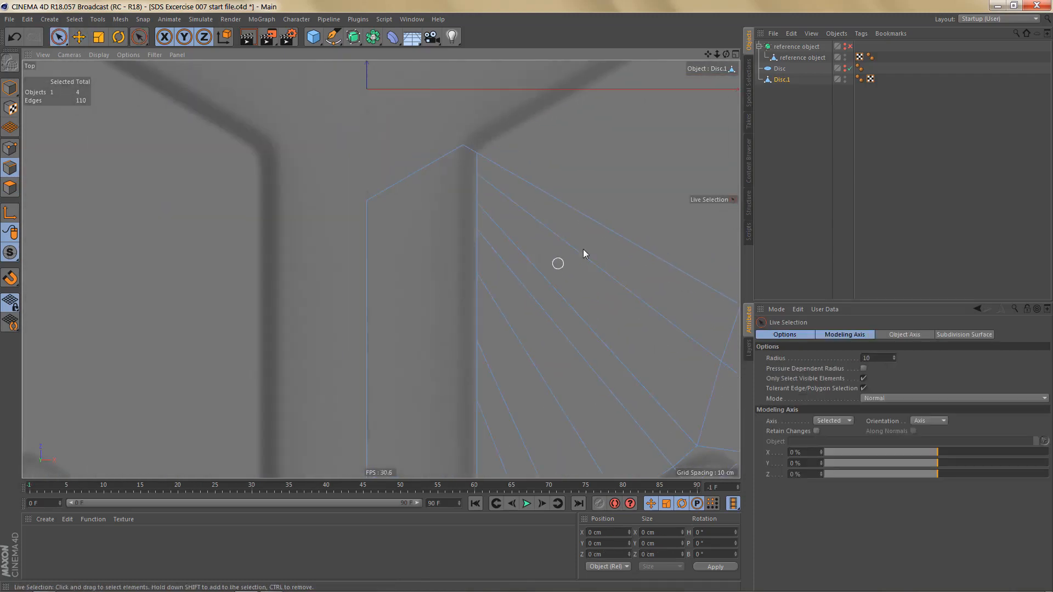
Step: Live-select the six spoke edges between the groove's side edge and the curved slot and delete them
{"action": "mouse_move", "coordinate": [581, 251]}
{"action": "left_mouse_down"}
{"action": "mouse_move", "coordinate": [505, 451]}
{"action": "mouse_move", "coordinate": [519, 373]}
{"action": "left_mouse_up"}
{"action": "scroll", "coordinate": [520, 372], "scroll_direction": "down", "scroll_amount": 3}
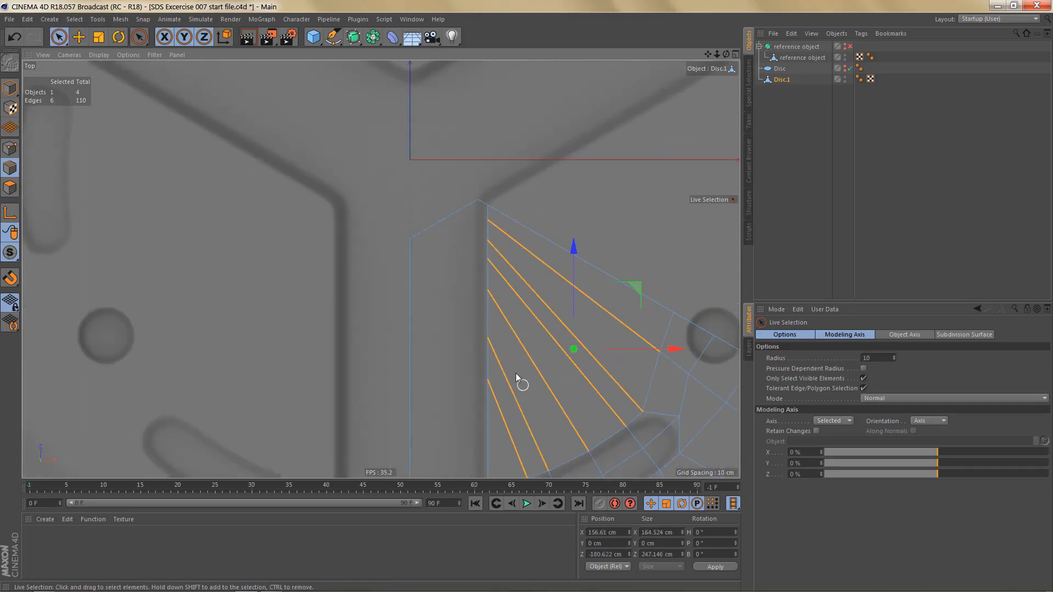
{"action": "middle_click_drag", "start_coordinate": [519, 380], "coordinate": [481, 271], "text": "alt"}
{"action": "key", "text": "Delete"}
{"action": "middle_click_drag", "start_coordinate": [522, 324], "coordinate": [484, 306], "text": "alt"}
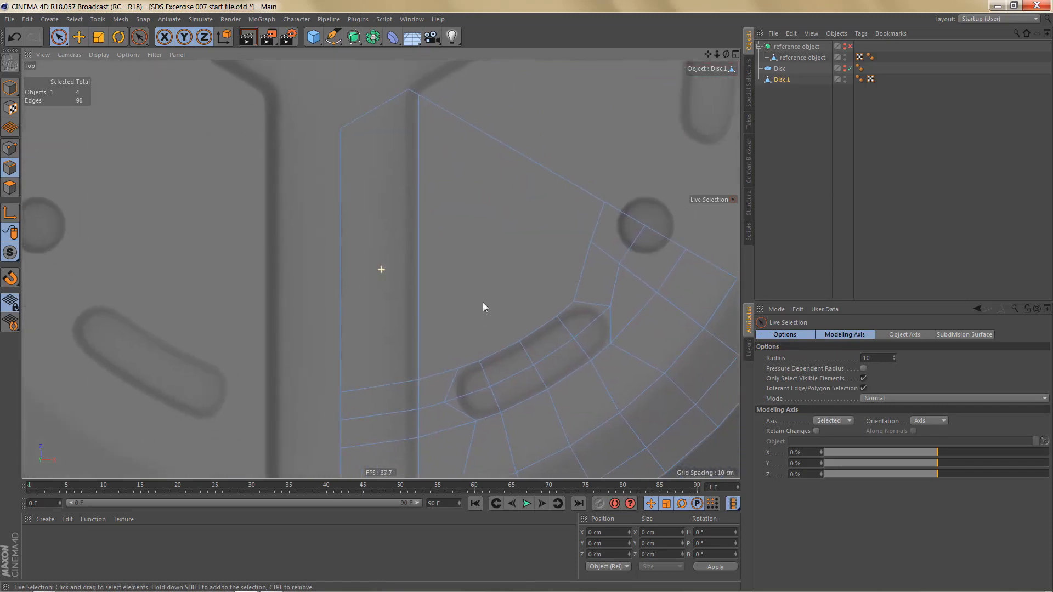
Step: Line Cut four vertical edges from the points along the curved slot's inner rim up to the slanted border edge
{"action": "key", "text": "k"}
{"action": "key", "text": "k"}
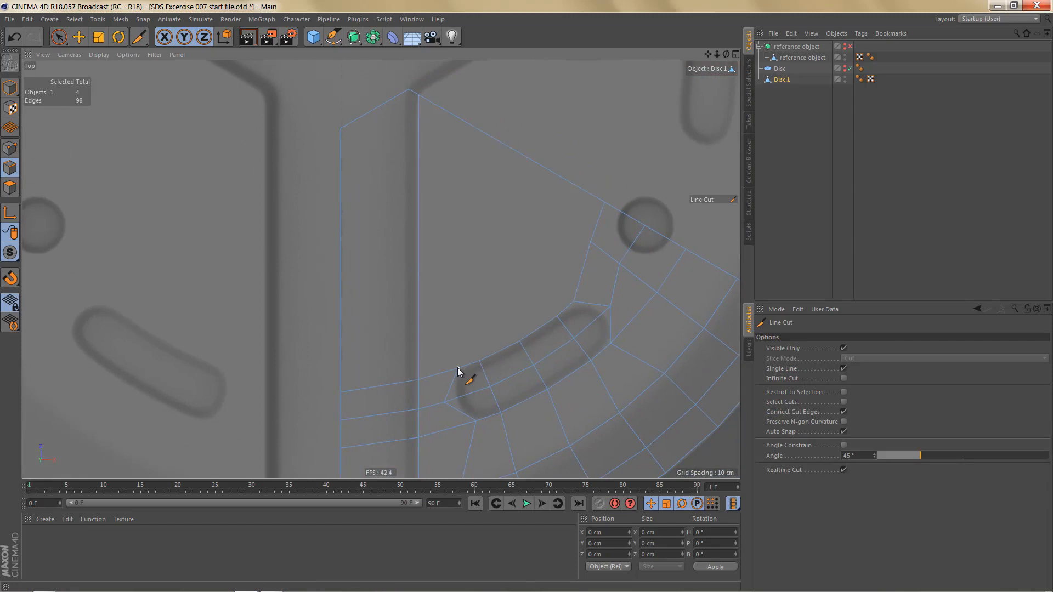
{"action": "left_click_drag", "start_coordinate": [459, 368], "coordinate": [459, 81]}
{"action": "key", "text": "Escape"}
{"action": "left_click_drag", "start_coordinate": [481, 360], "coordinate": [480, 119]}
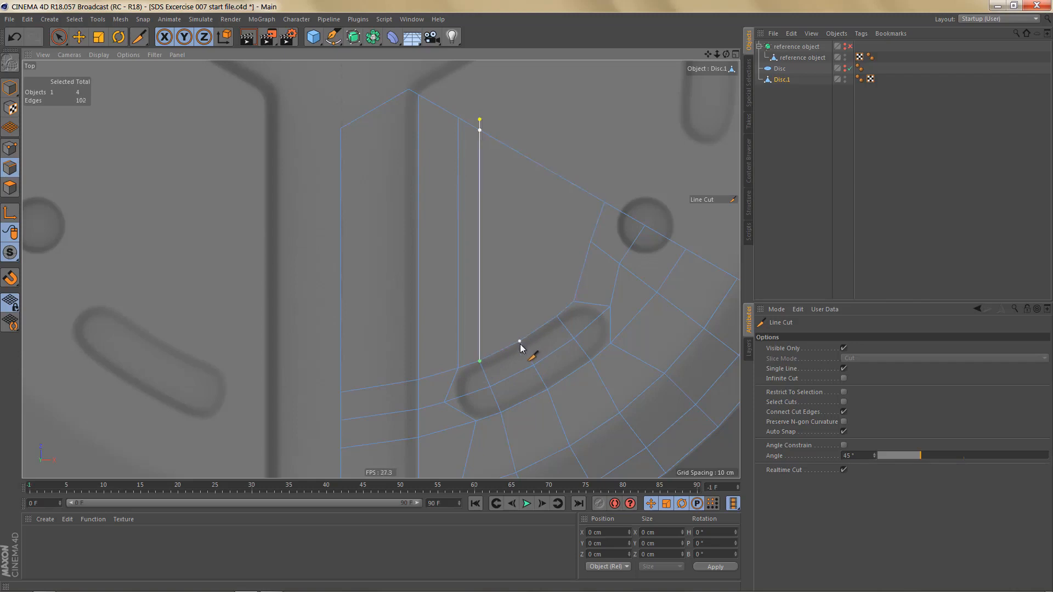
{"action": "left_click_drag", "start_coordinate": [520, 342], "coordinate": [538, 92]}
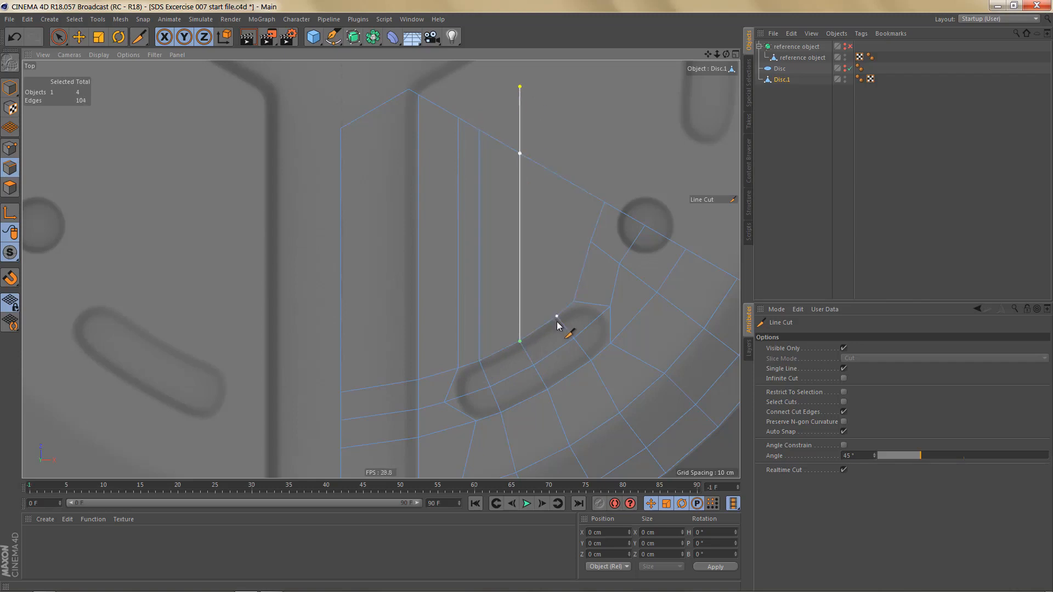
{"action": "left_click_drag", "start_coordinate": [557, 317], "coordinate": [557, 108]}
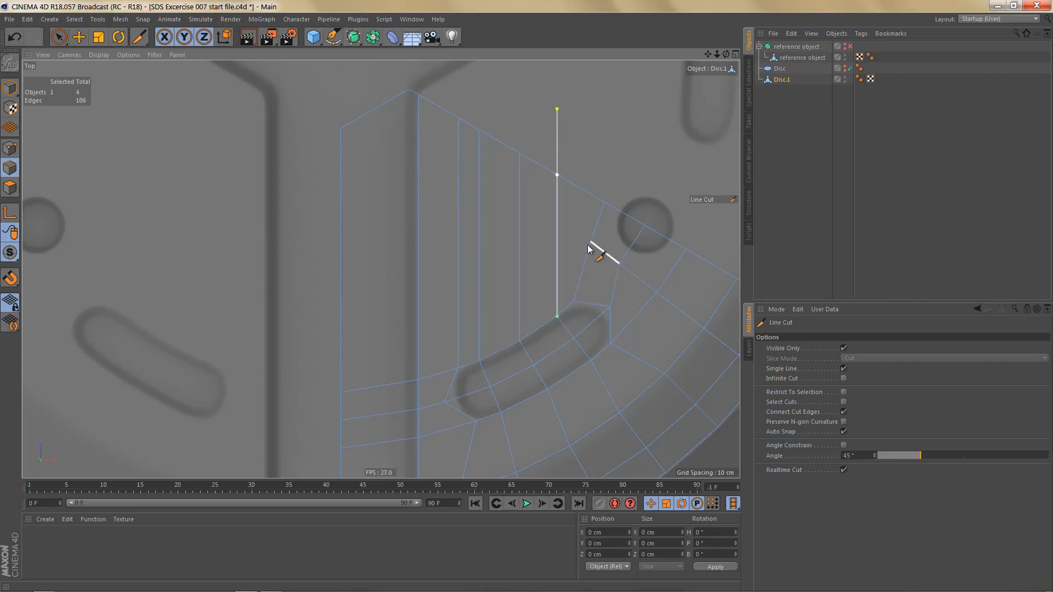
Step: Line Cut a horizontal edge from the mesh corner beside the round hole across all vertical edges and the groove
{"action": "left_click_drag", "start_coordinate": [588, 240], "coordinate": [273, 275], "text": "shift"}
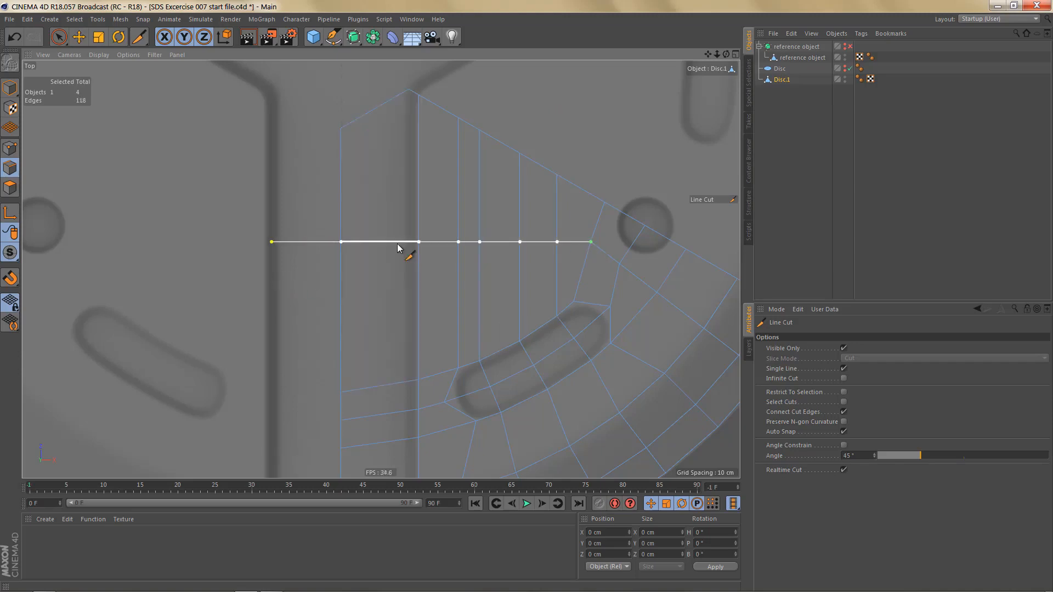
{"action": "key", "text": "e"}
{"action": "scroll", "coordinate": [418, 233], "scroll_direction": "down", "scroll_amount": 3}
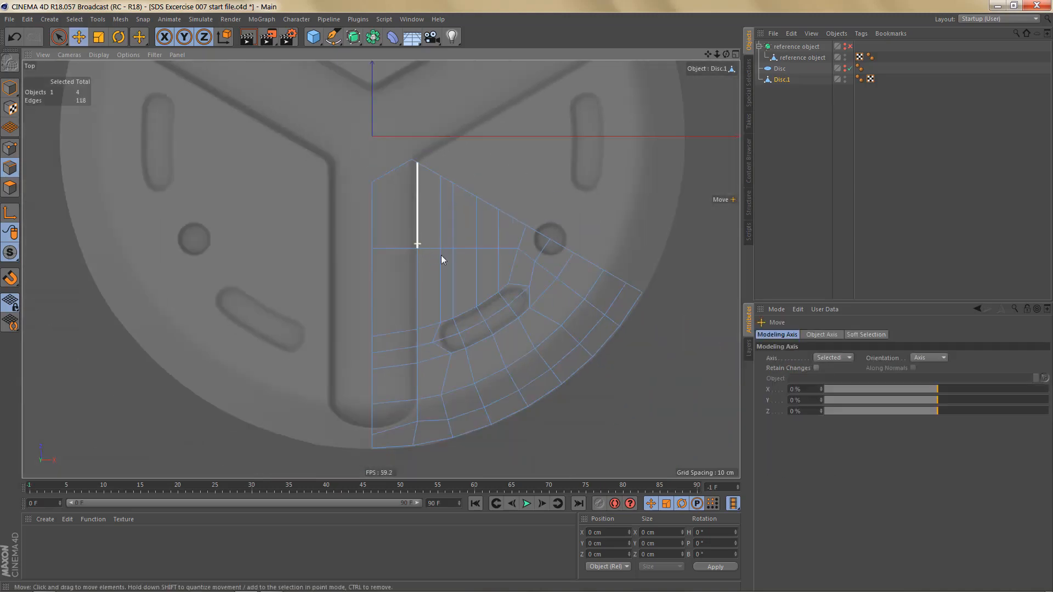
{"action": "middle_click_drag", "start_coordinate": [441, 255], "coordinate": [416, 258], "text": "alt"}
Step: Path-select the edges along the curved slot's inner rim and evenly space their points, and do the same for the slot's centre row
{"action": "scroll", "coordinate": [433, 244], "scroll_direction": "up", "scroll_amount": 2}
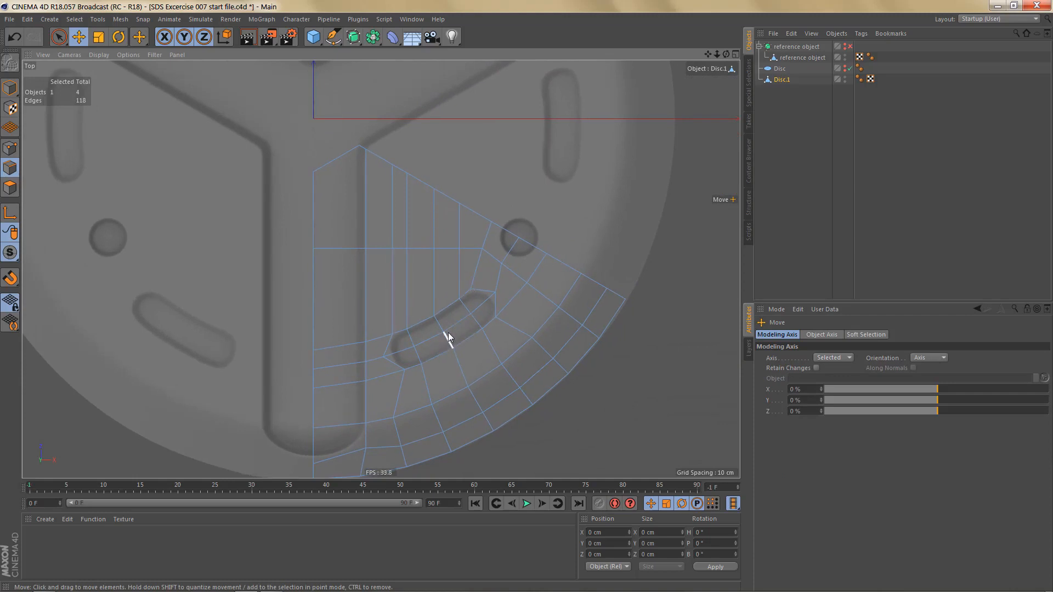
{"action": "scroll", "coordinate": [446, 334], "scroll_direction": "up", "scroll_amount": 3}
{"action": "left_click", "coordinate": [369, 333]}
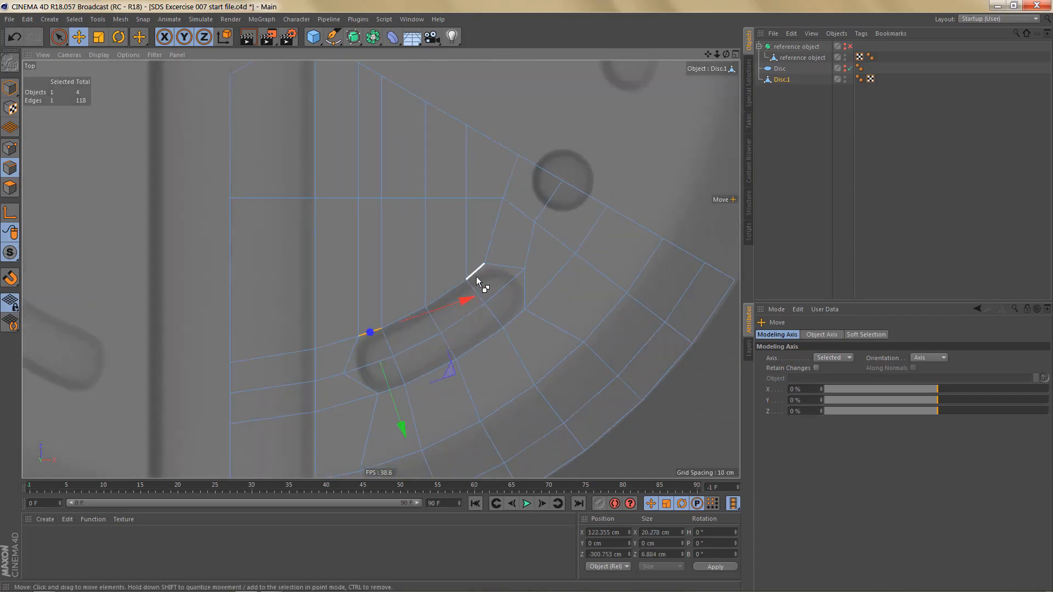
{"action": "left_click", "coordinate": [476, 276], "text": "ctrl+shift"}
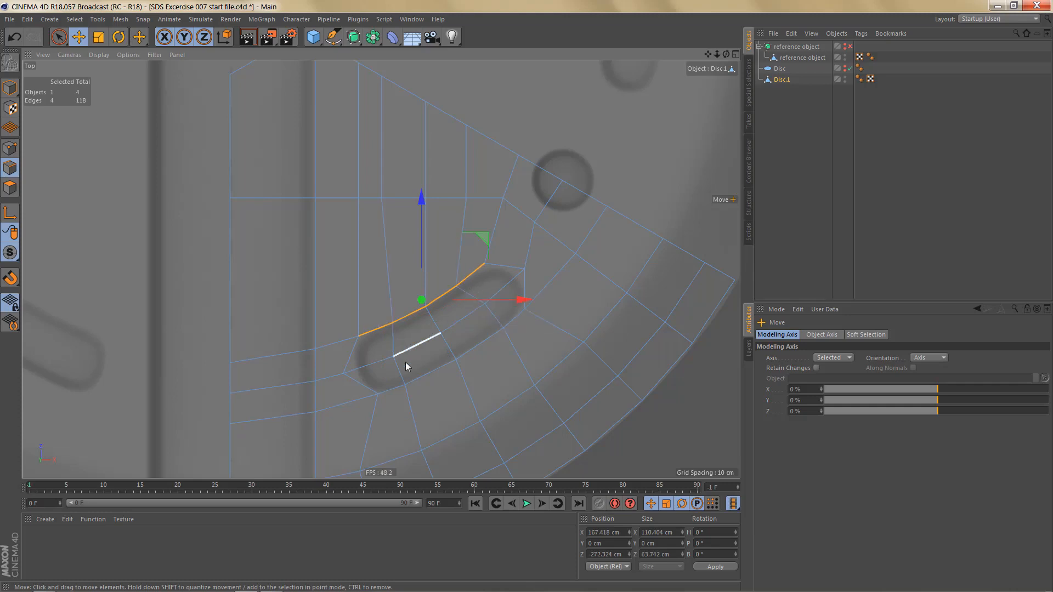
{"action": "left_click", "coordinate": [370, 364]}
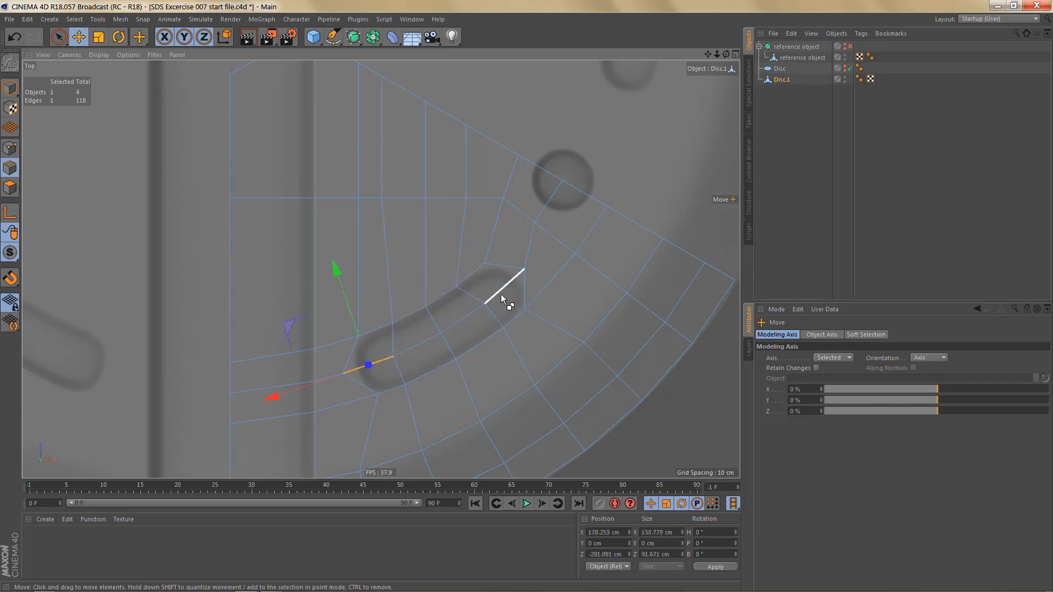
{"action": "left_click", "coordinate": [501, 294], "text": "ctrl+shift"}
Step: Path-select the edge row along the curved slot's outer rim and distribute its points evenly
{"action": "left_click", "coordinate": [392, 393]}
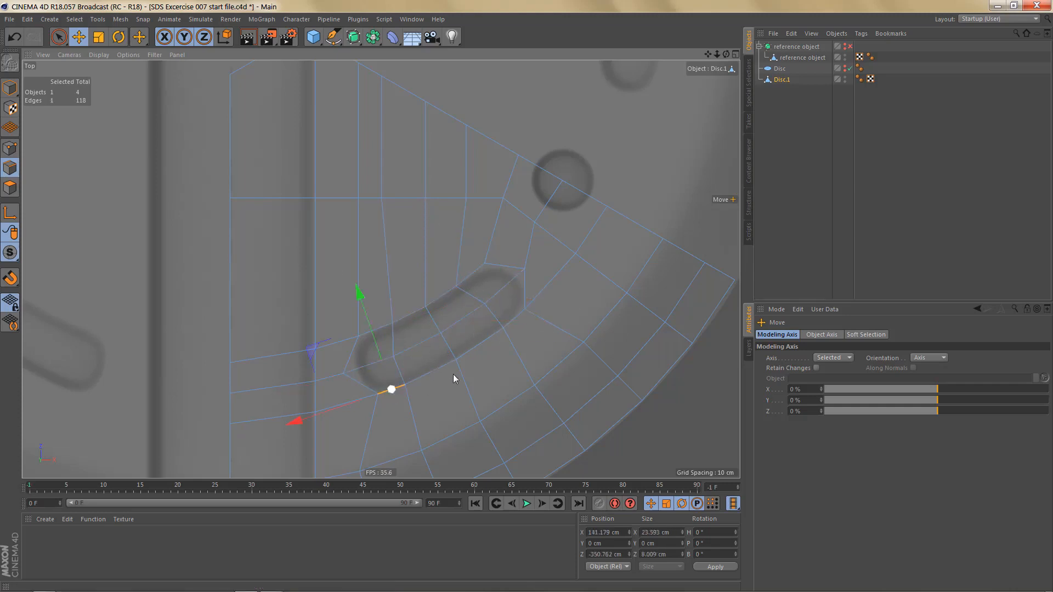
{"action": "left_click", "coordinate": [509, 321], "text": "ctrl+shift"}
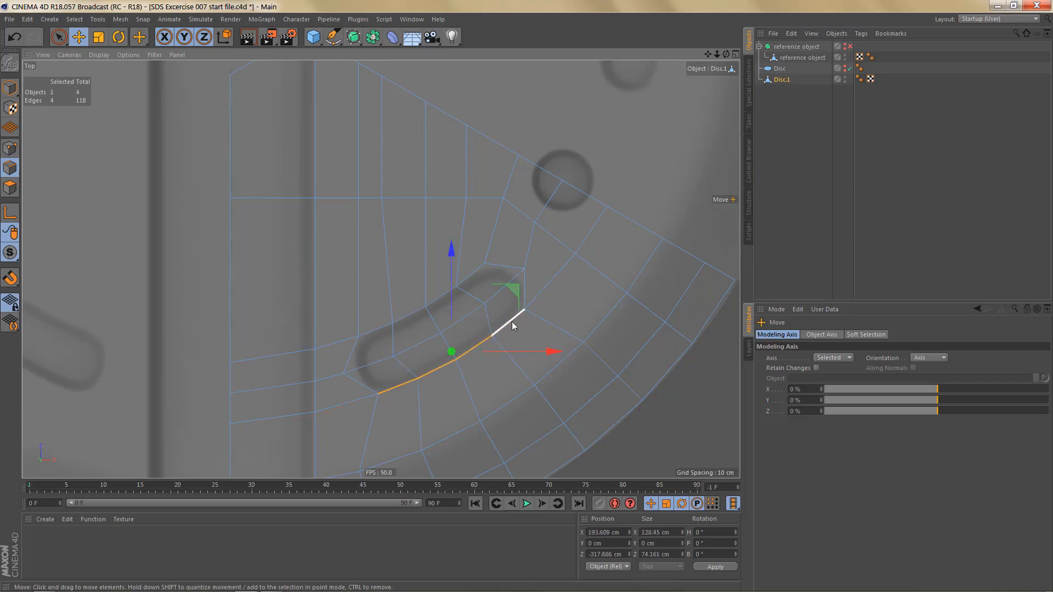
{"action": "middle_click_drag", "start_coordinate": [488, 335], "coordinate": [509, 325], "text": "alt"}
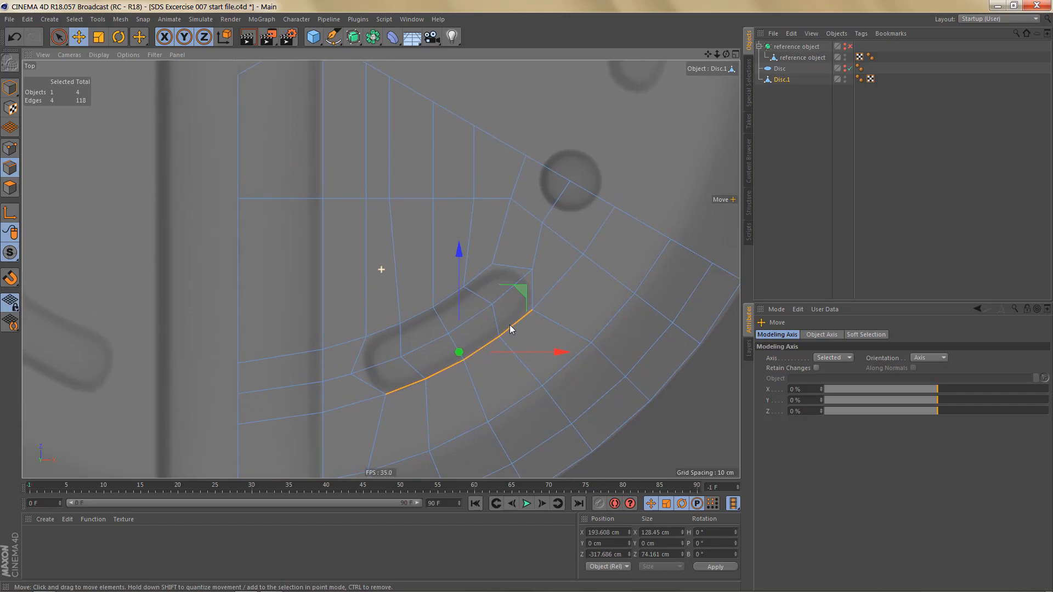
Step: Evenly space the points on the horizontal edge row right of the groove and on the slanted border between groove and round hole
{"action": "scroll", "coordinate": [495, 303], "scroll_direction": "down", "scroll_amount": 3}
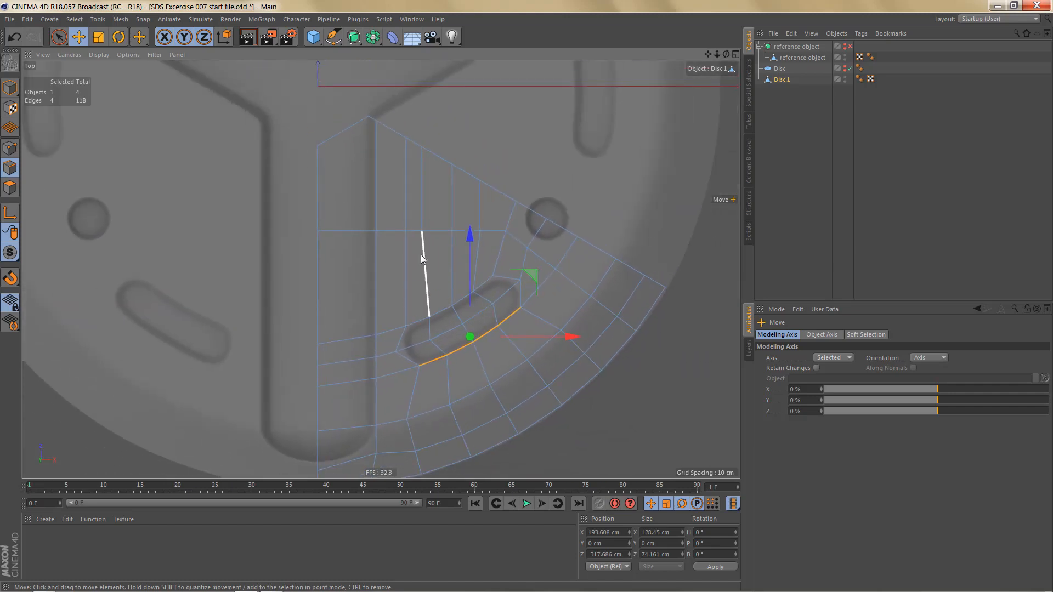
{"action": "scroll", "coordinate": [420, 255], "scroll_direction": "up", "scroll_amount": 2}
{"action": "left_click", "coordinate": [378, 225]}
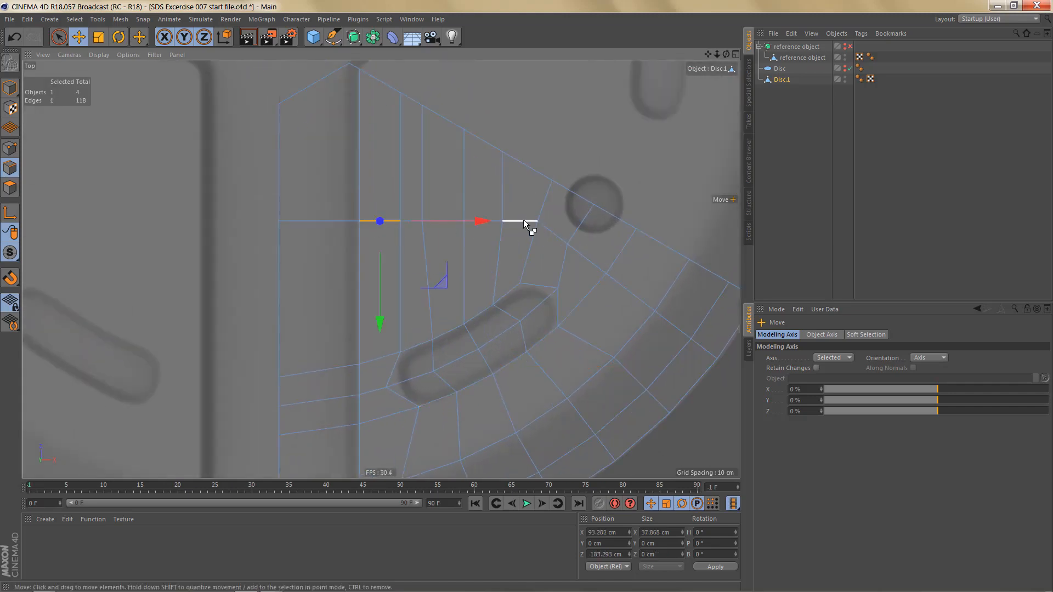
{"action": "left_click", "coordinate": [523, 219], "text": "shift"}
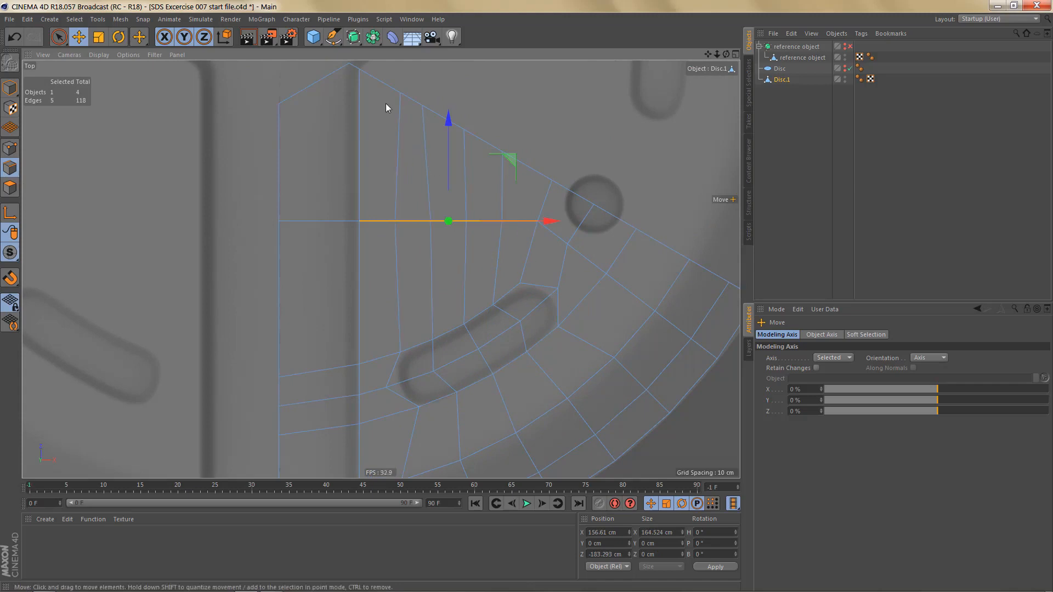
{"action": "left_click", "coordinate": [383, 84]}
{"action": "left_click", "coordinate": [530, 176], "text": "shift"}
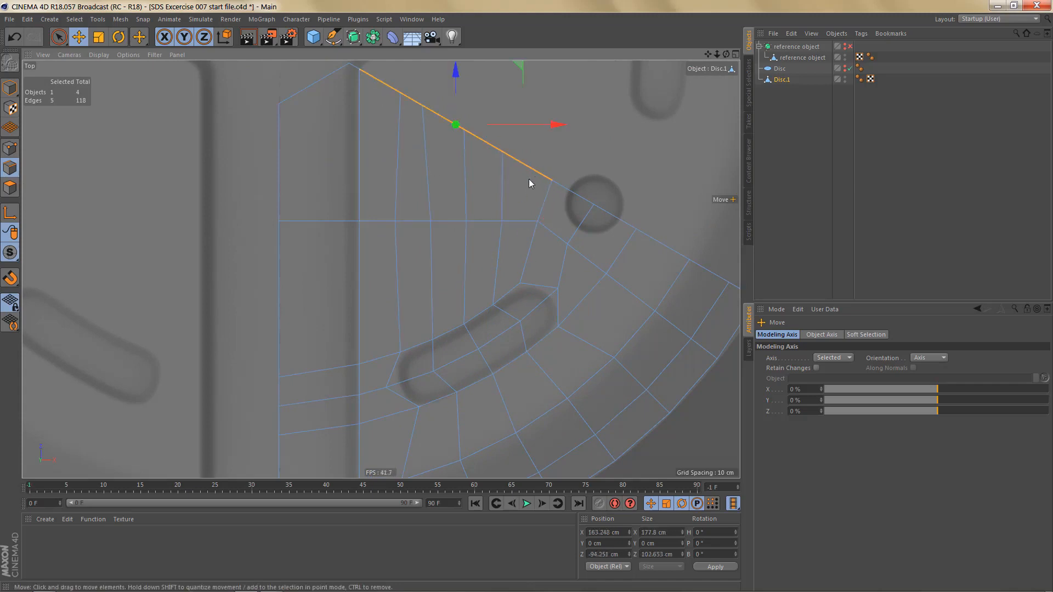
{"action": "scroll", "coordinate": [473, 259], "scroll_direction": "down", "scroll_amount": 6}
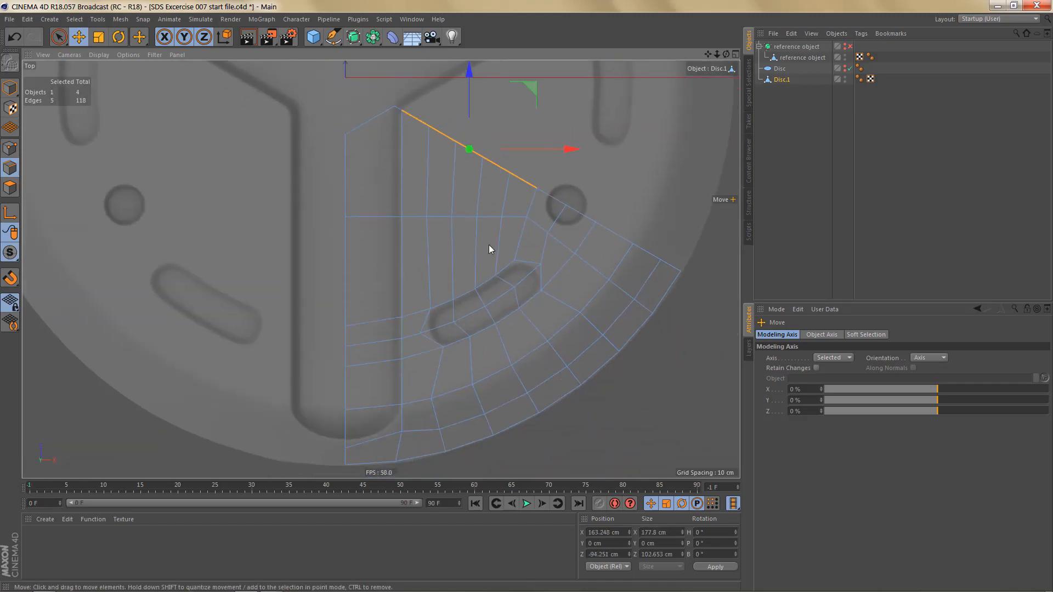
Step: Rotate the wedge object to a heading of -60° and realign its object axis by setting the axis heading to 0°
{"action": "key", "text": "Return"}
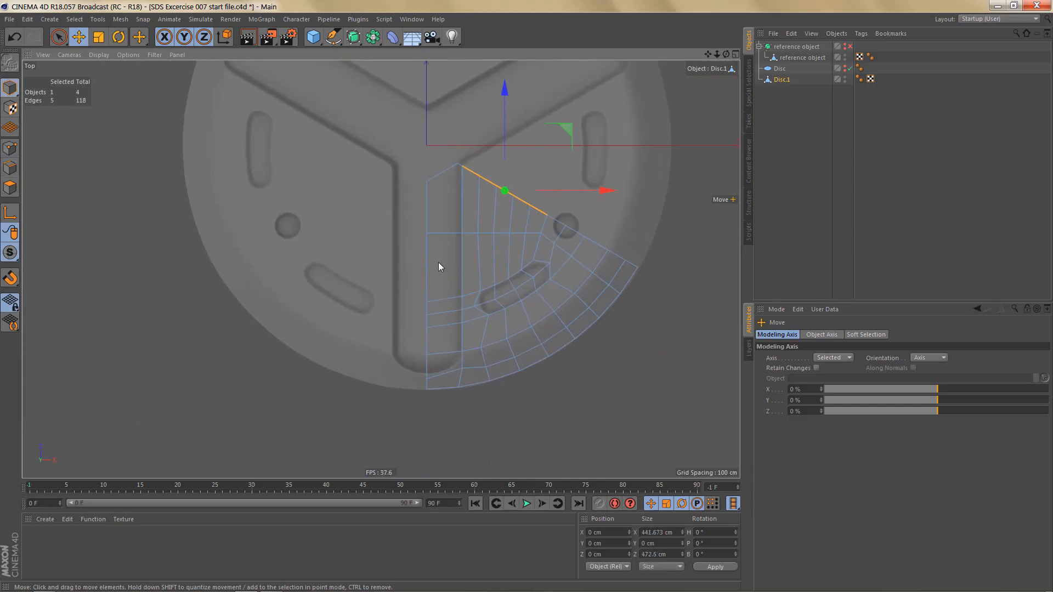
{"action": "key", "text": "r"}
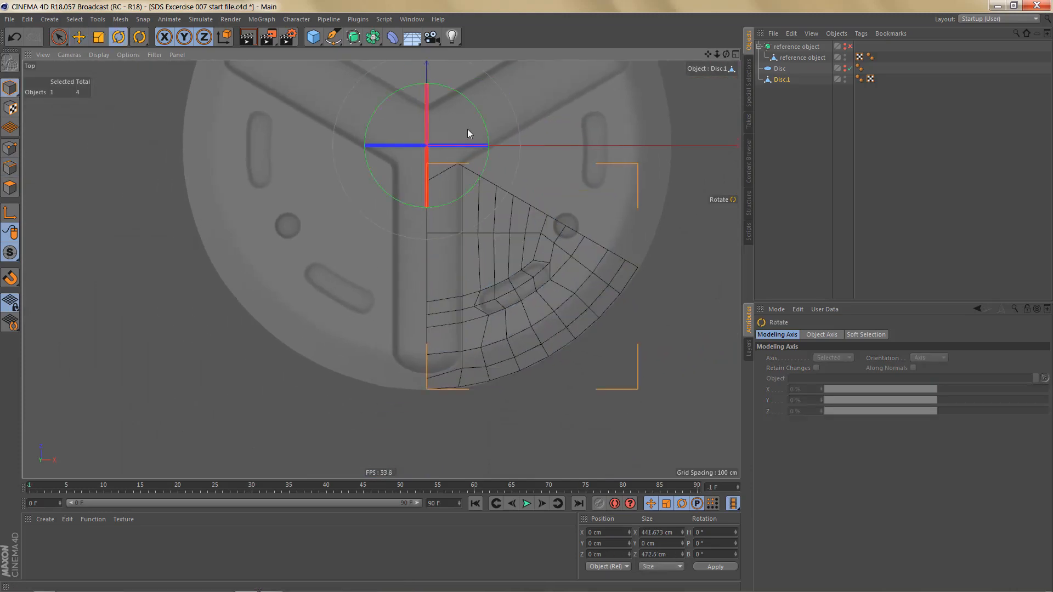
{"action": "left_click_drag", "start_coordinate": [478, 110], "coordinate": [473, 164]}
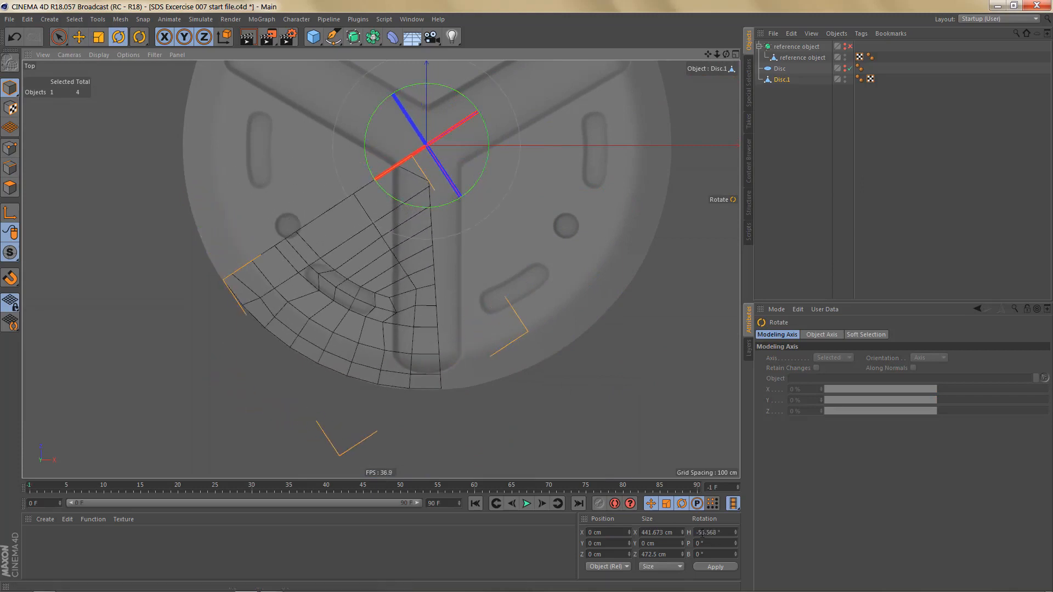
{"action": "left_click_drag", "start_coordinate": [699, 532], "coordinate": [719, 533]}
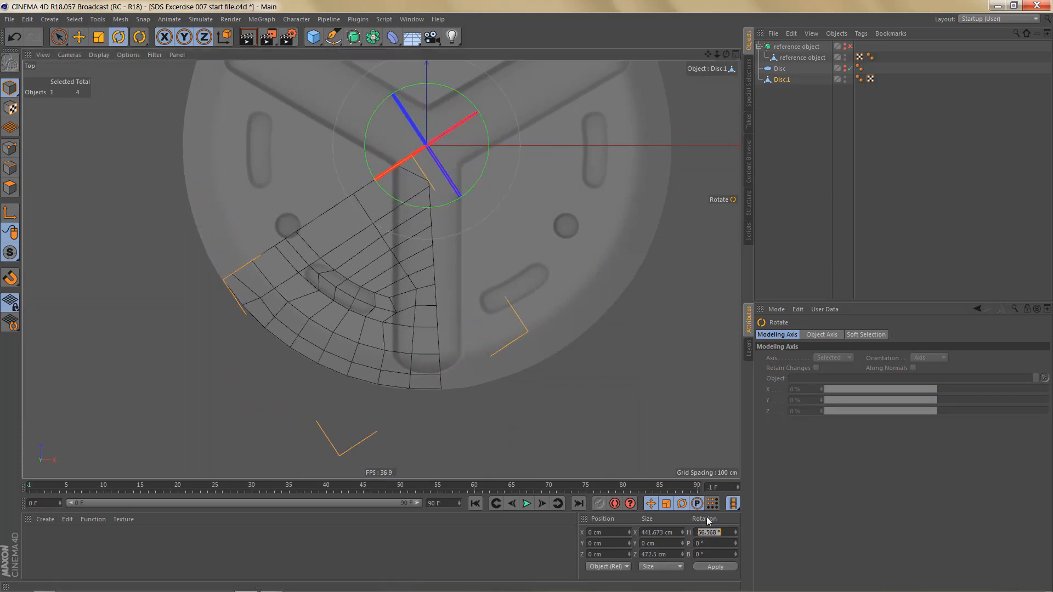
{"action": "type", "text": "60"}
{"action": "key", "text": "Return"}
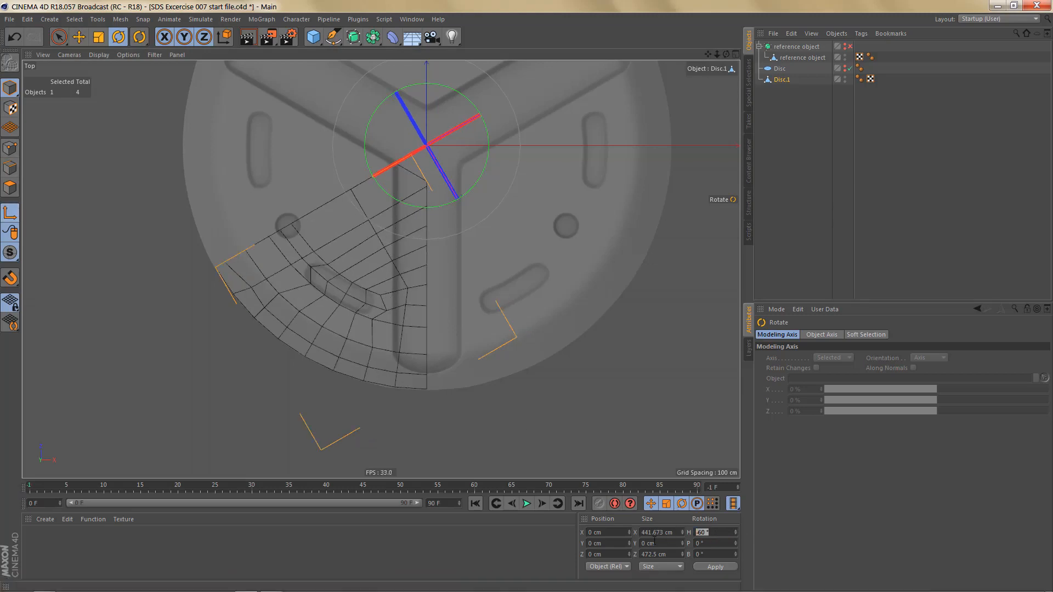
{"action": "key", "text": "Return"}
{"action": "key", "text": "Return"}
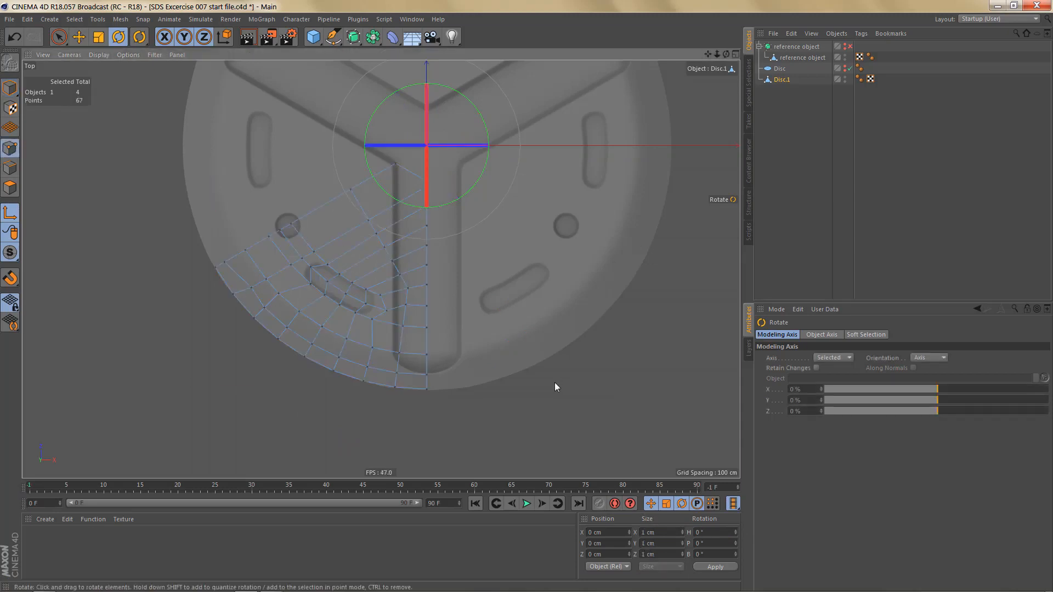
Step: Rectangle-select the points along the wedge's vertical border edge and turn off axis modification to check their X alignment
{"action": "key", "text": "0"}
{"action": "left_click_drag", "start_coordinate": [423, 173], "coordinate": [470, 393]}
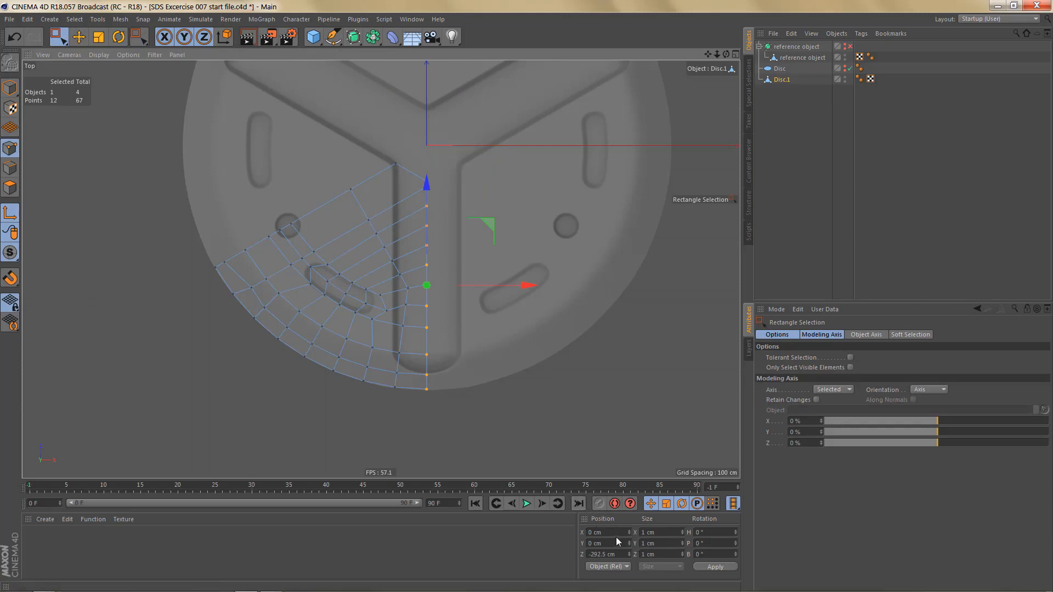
{"action": "middle_click_drag", "start_coordinate": [443, 351], "coordinate": [452, 352], "text": "alt"}
{"action": "left_click", "coordinate": [10, 207]}
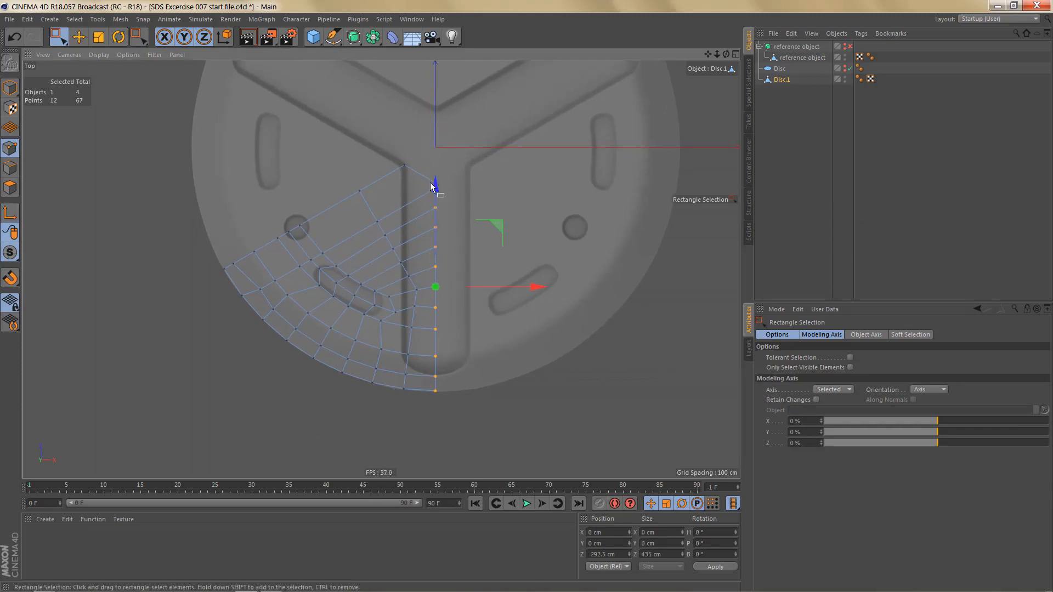
{"action": "middle_click_drag", "start_coordinate": [472, 314], "coordinate": [469, 317], "text": "alt"}
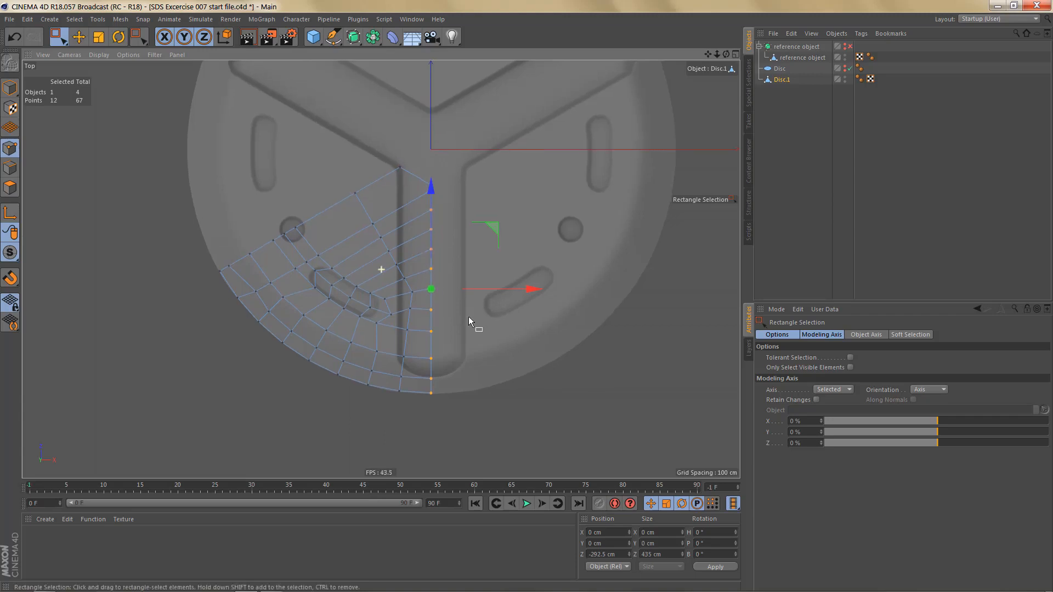
Step: Rotate the wedge object back to a heading of 60° and reset its object axis heading to 0°
{"action": "left_click", "coordinate": [10, 87]}
{"action": "left_click", "coordinate": [713, 533]}
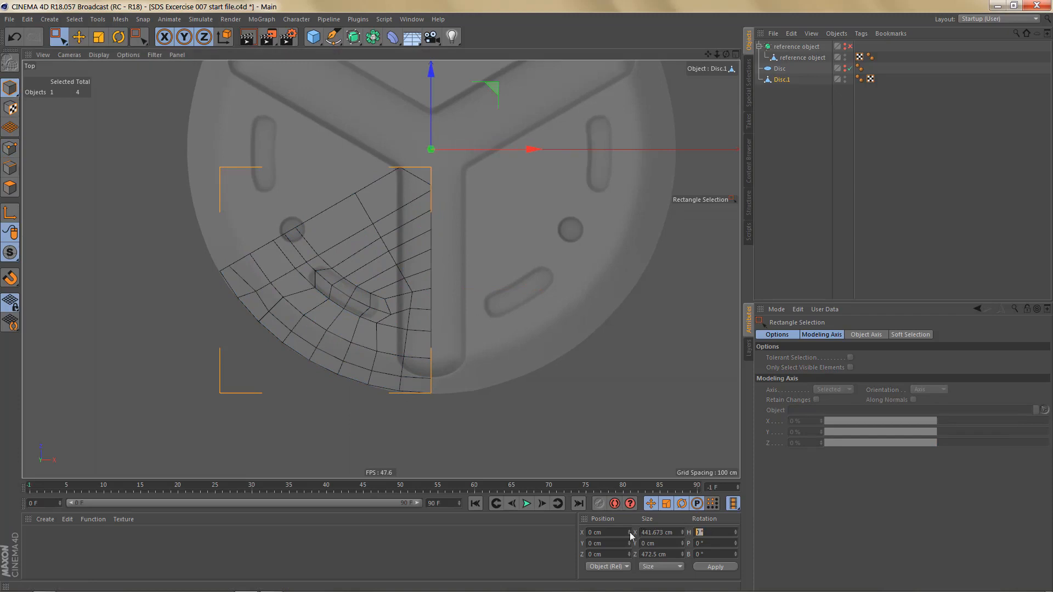
{"action": "type", "text": "60"}
{"action": "key", "text": "Return"}
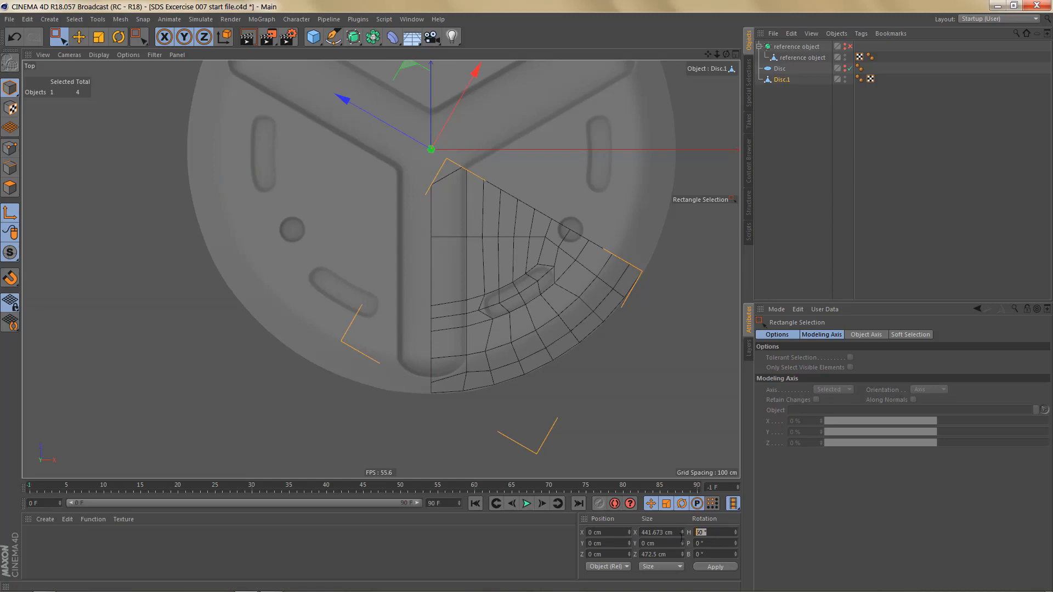
{"action": "key", "text": "Return"}
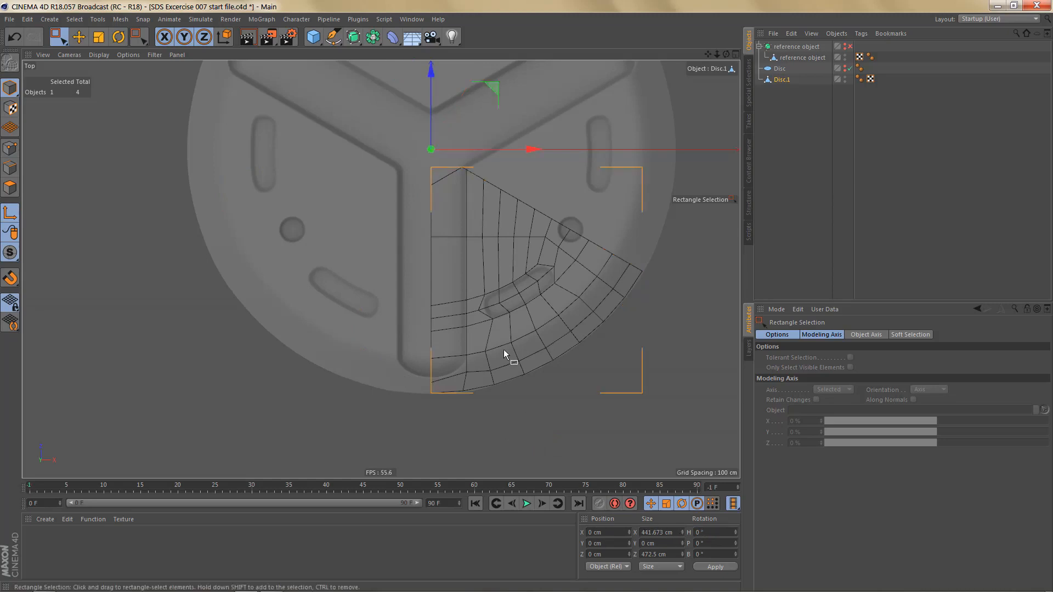
Step: Add a Symmetry object as parent of Disc.1 to mirror the wedge across the ZY plane
{"action": "middle_click_drag", "start_coordinate": [504, 350], "coordinate": [505, 377], "text": "alt"}
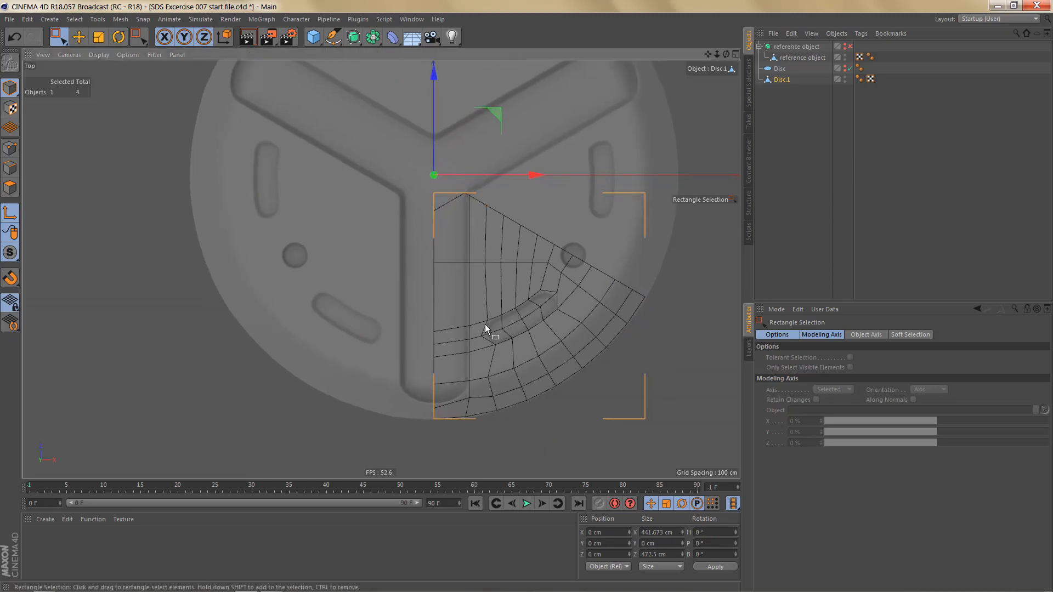
{"action": "middle_click_drag", "start_coordinate": [485, 324], "coordinate": [473, 332], "text": "alt"}
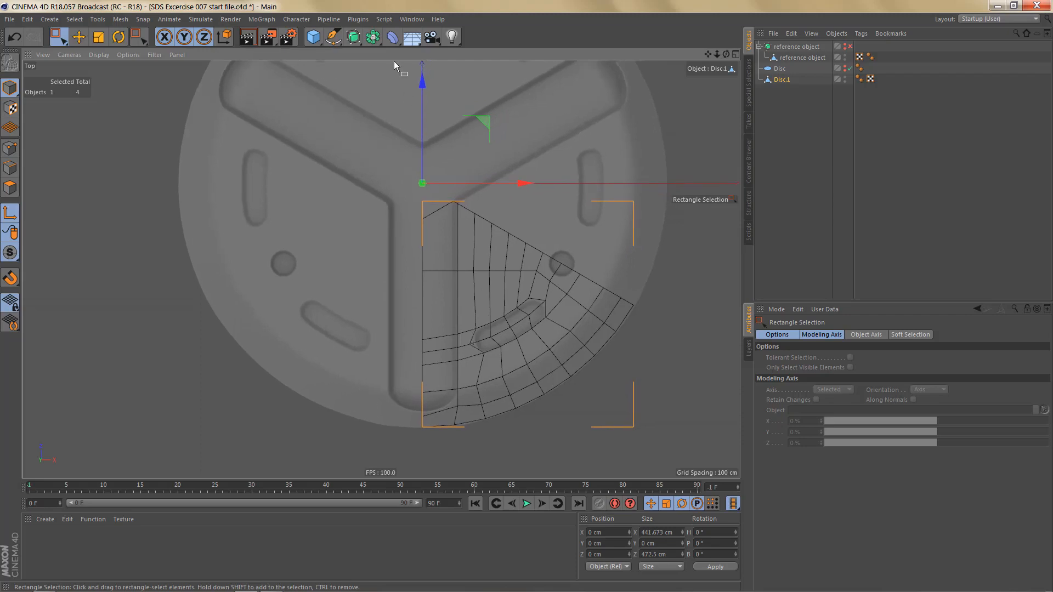
{"action": "left_click", "coordinate": [372, 37]}
{"action": "left_click", "coordinate": [502, 93], "text": "alt"}
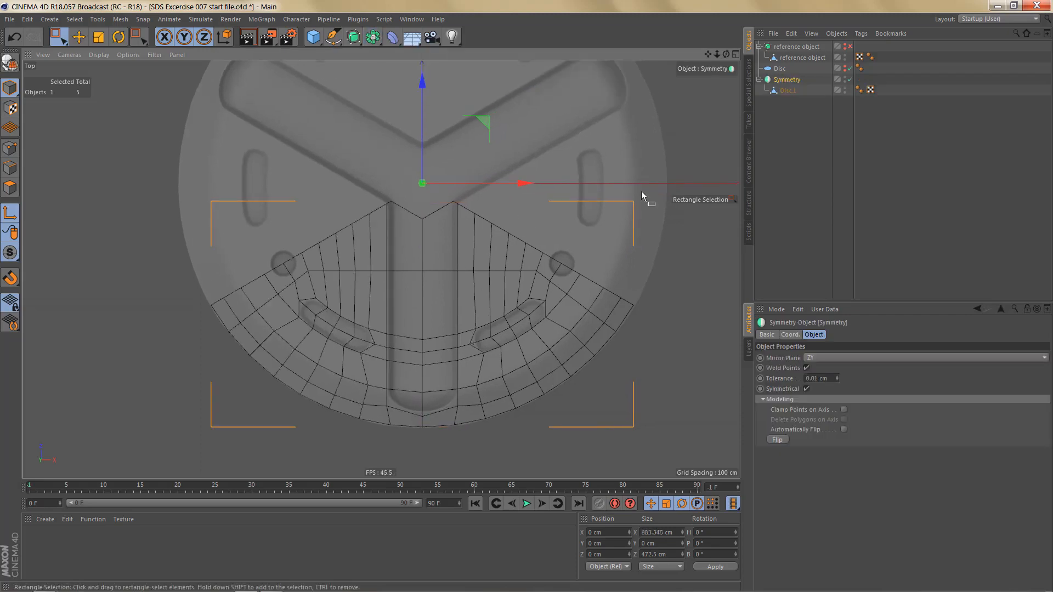
Step: Make the Symmetry object editable, move Disc.1 out of the resulting null and delete the null
{"action": "key", "text": "c"}
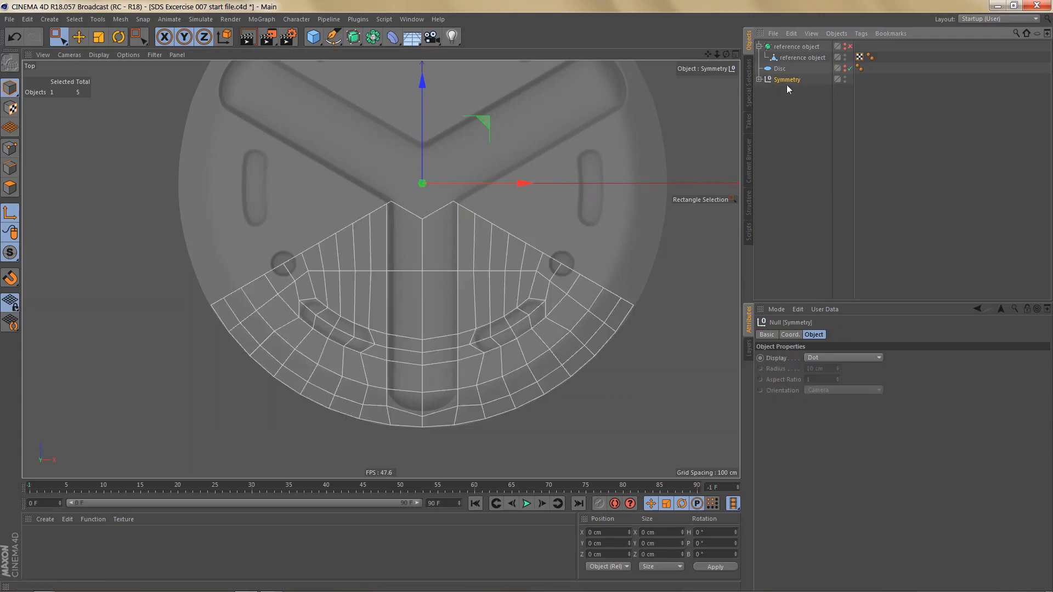
{"action": "left_click", "coordinate": [758, 78]}
{"action": "left_click_drag", "start_coordinate": [779, 91], "coordinate": [779, 102]}
{"action": "left_click", "coordinate": [784, 81]}
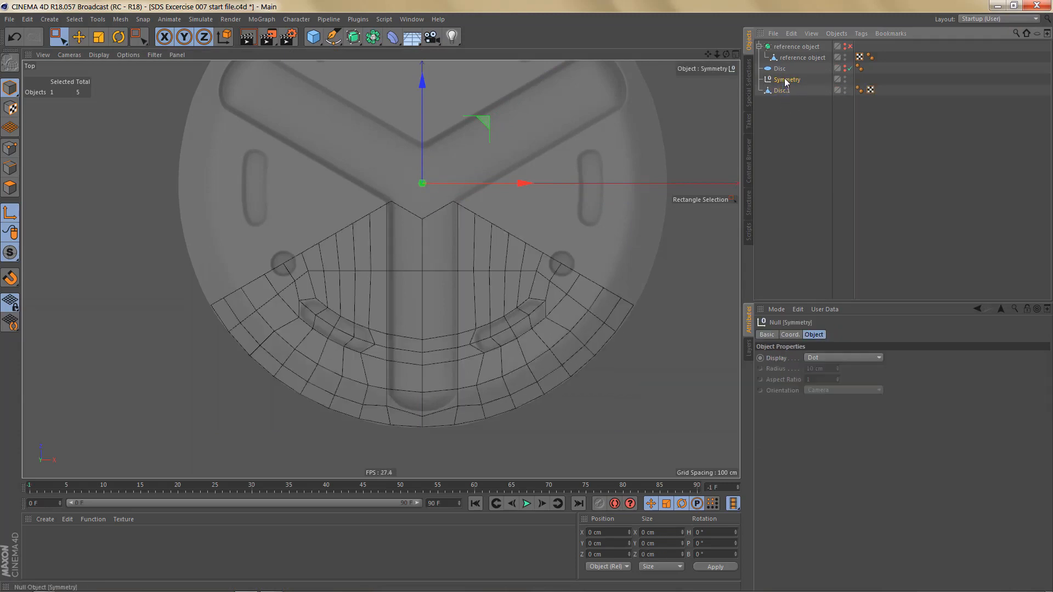
{"action": "key", "text": "Delete"}
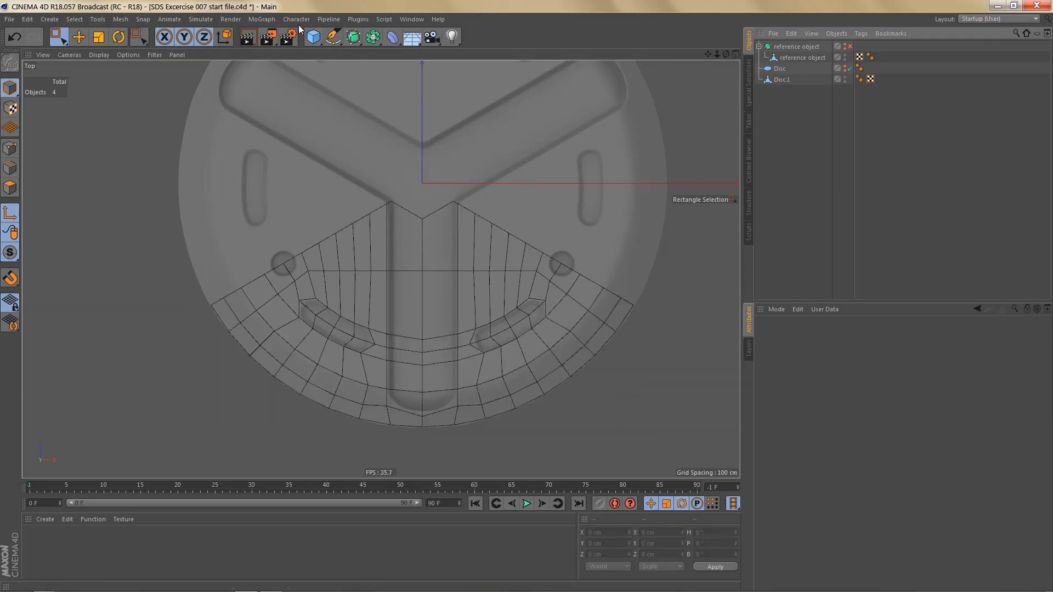
Step: Add a MoGraph Cloner as parent of the mirrored Disc.1 and set its mode to Radial
{"action": "left_click", "coordinate": [262, 20]}
{"action": "left_click", "coordinate": [791, 79]}
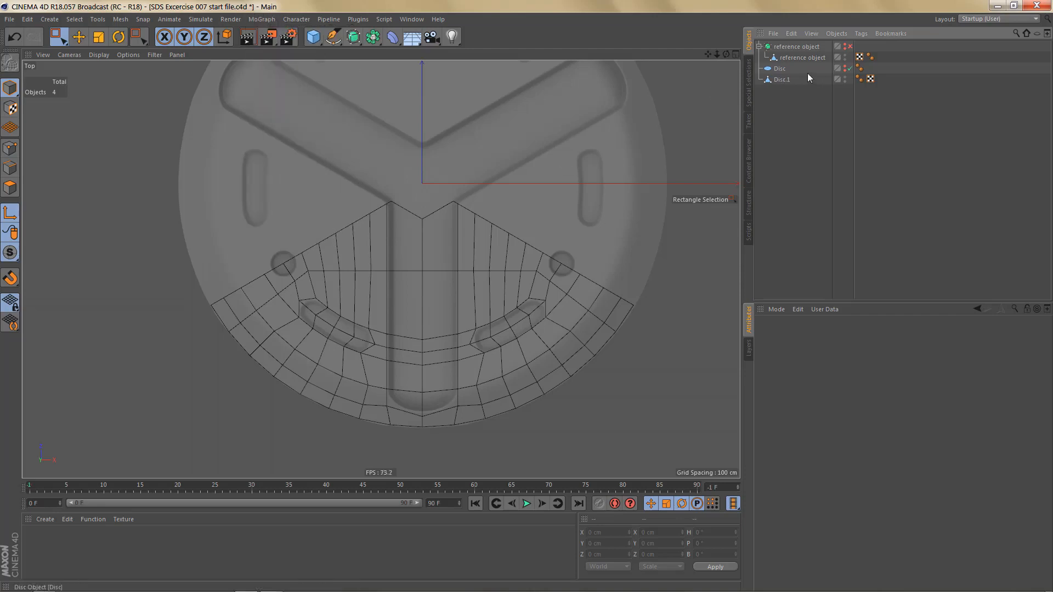
{"action": "left_click", "coordinate": [783, 79]}
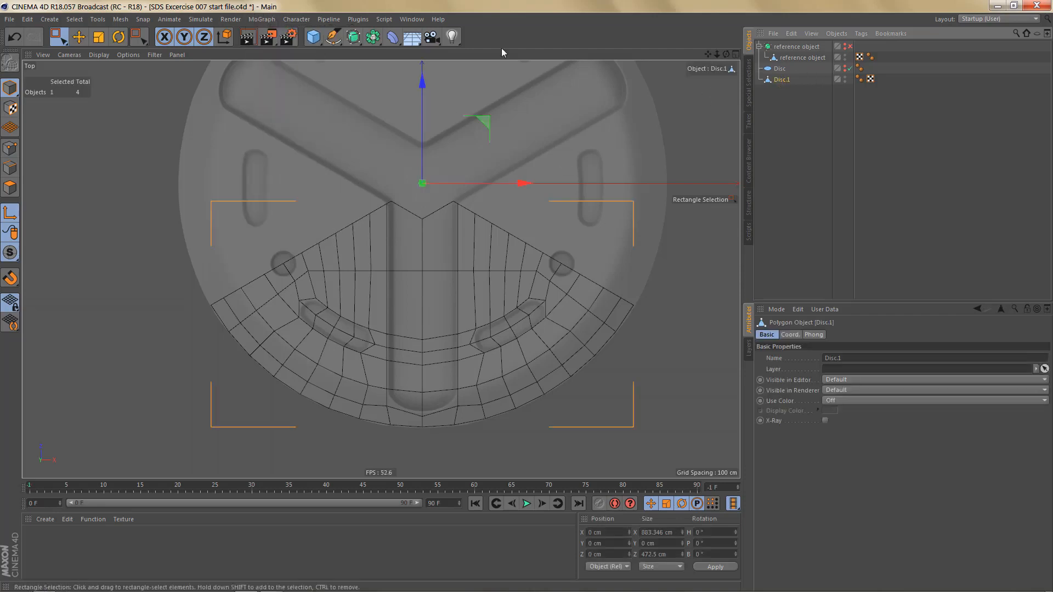
{"action": "left_click", "coordinate": [262, 19]}
{"action": "left_click", "coordinate": [273, 139]}
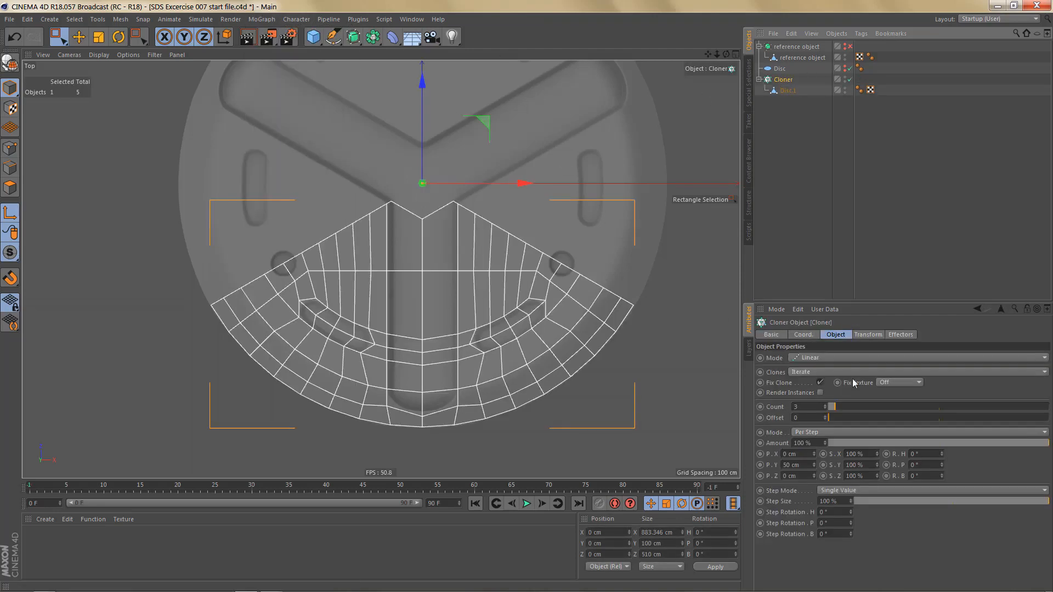
{"action": "left_click", "coordinate": [818, 358]}
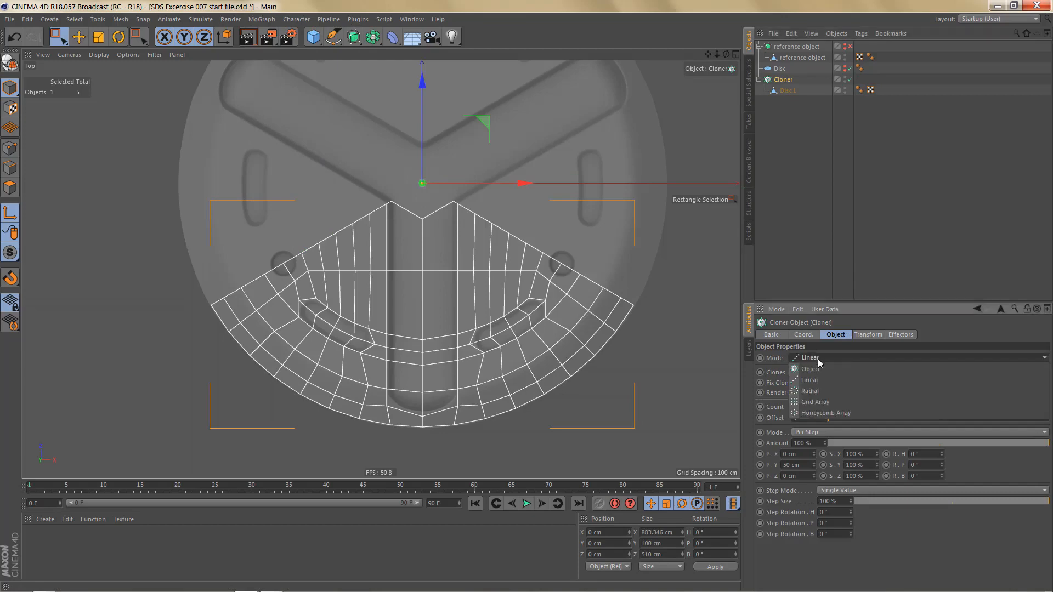
{"action": "left_click", "coordinate": [820, 390]}
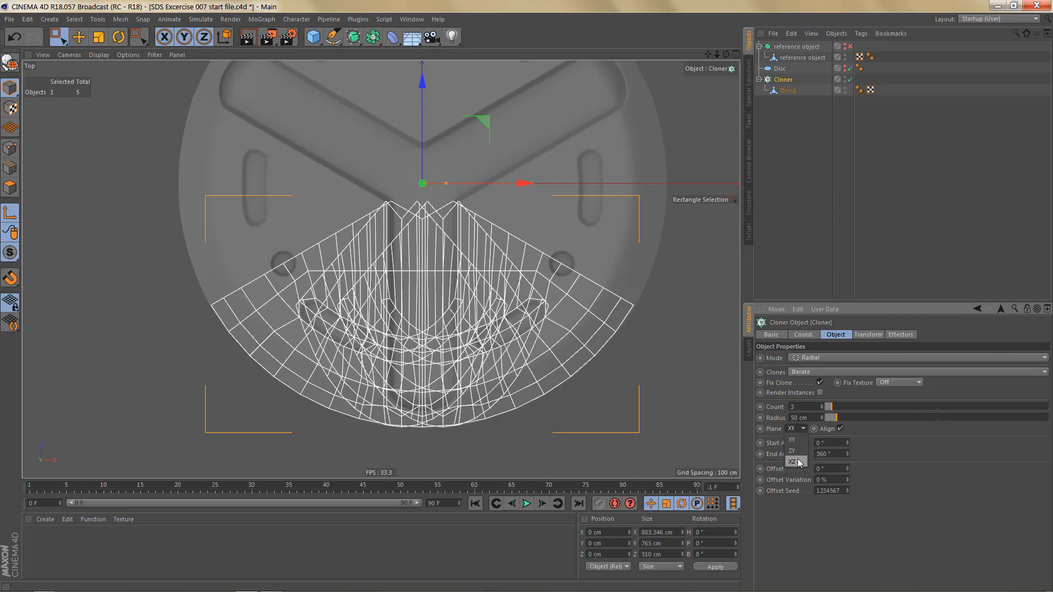
Step: Set the Cloner's plane to XZ and its radius to 0 cm so the three wedges form a full disc
{"action": "left_click", "coordinate": [793, 462]}
{"action": "middle_click_drag", "start_coordinate": [557, 400], "coordinate": [560, 422], "text": "alt"}
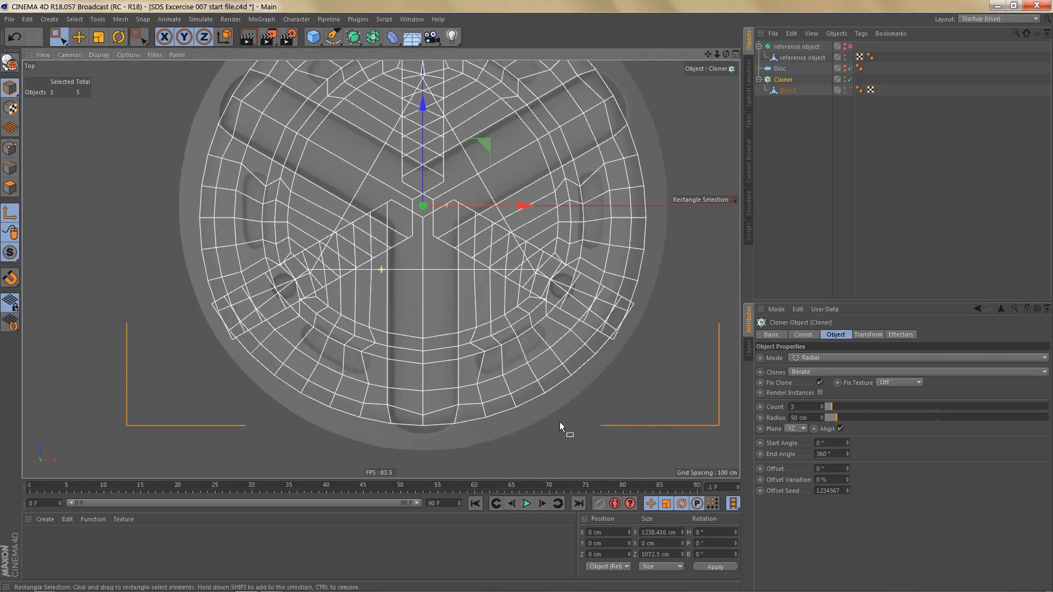
{"action": "double_click", "coordinate": [799, 419]}
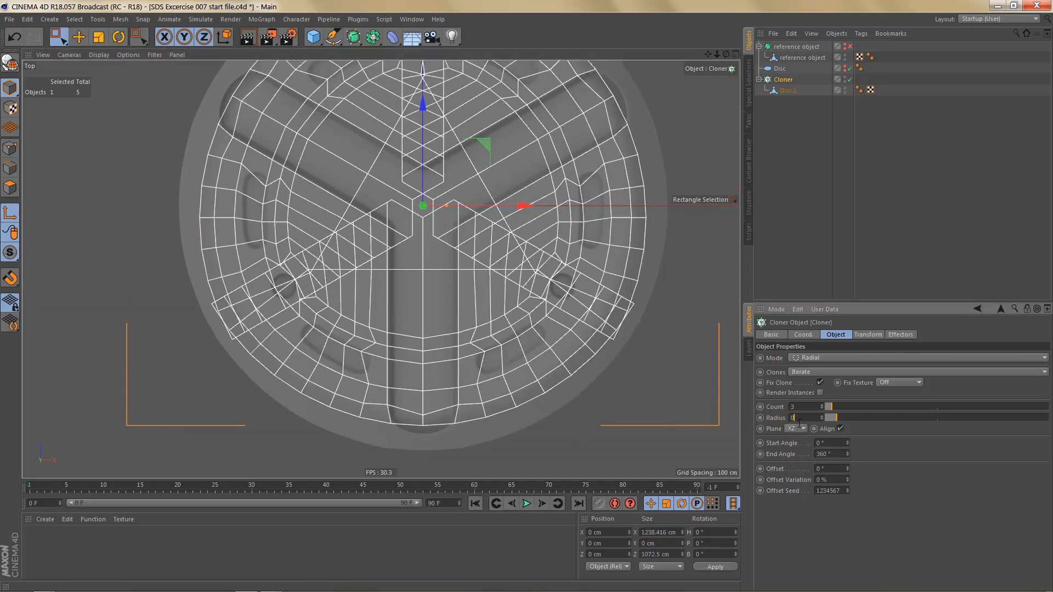
{"action": "type", "text": "0"}
{"action": "key", "text": "Return"}
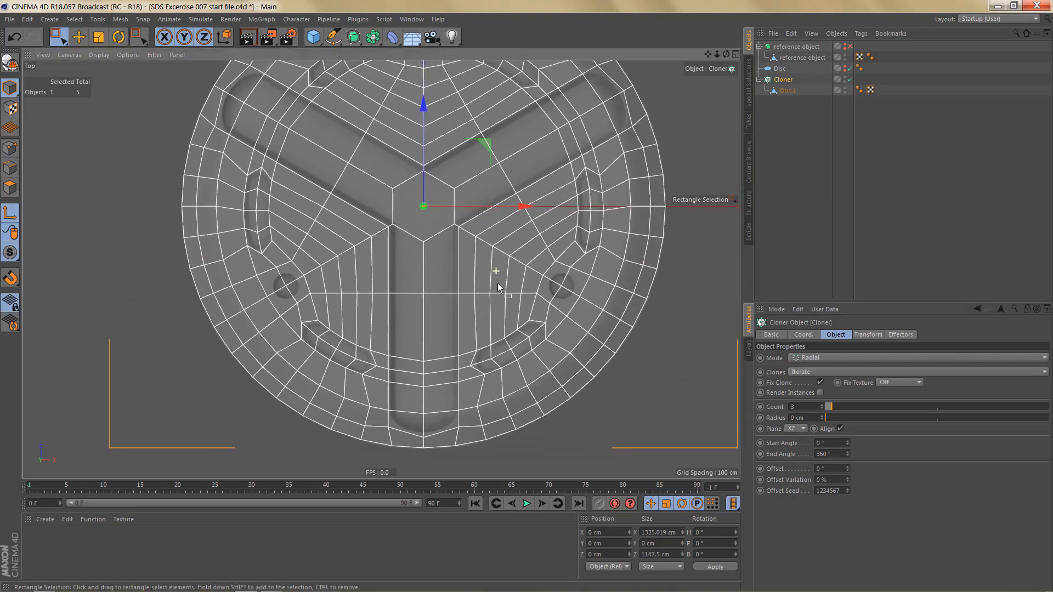
{"action": "scroll", "coordinate": [500, 290], "scroll_direction": "down", "scroll_amount": 2}
{"action": "middle_click_drag", "start_coordinate": [503, 294], "coordinate": [500, 316], "text": "alt"}
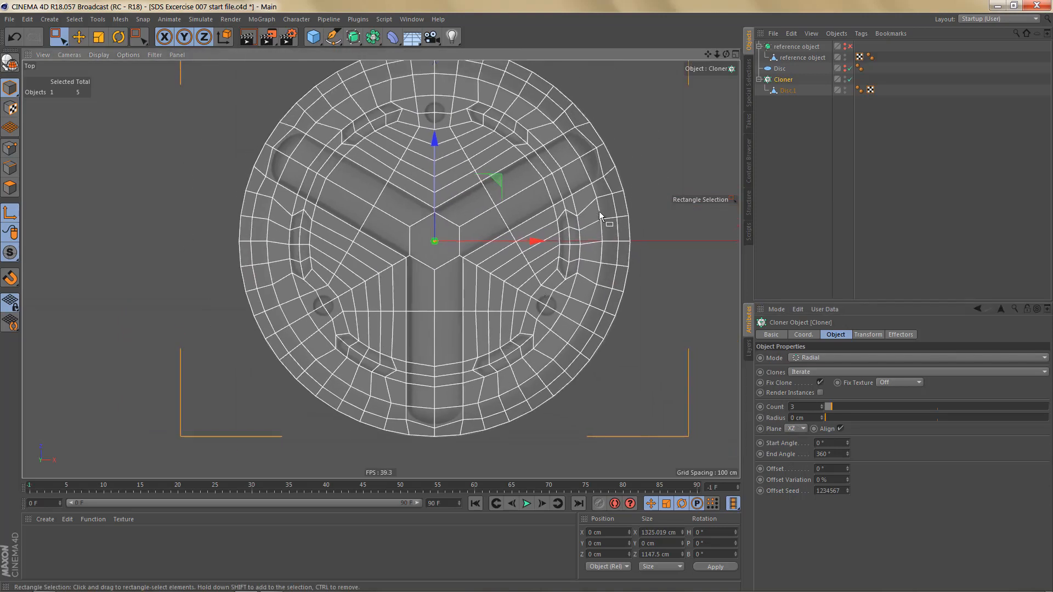
Step: Add a Connect object as parent of the Cloner and make it editable as a single mesh
{"action": "left_click", "coordinate": [371, 38]}
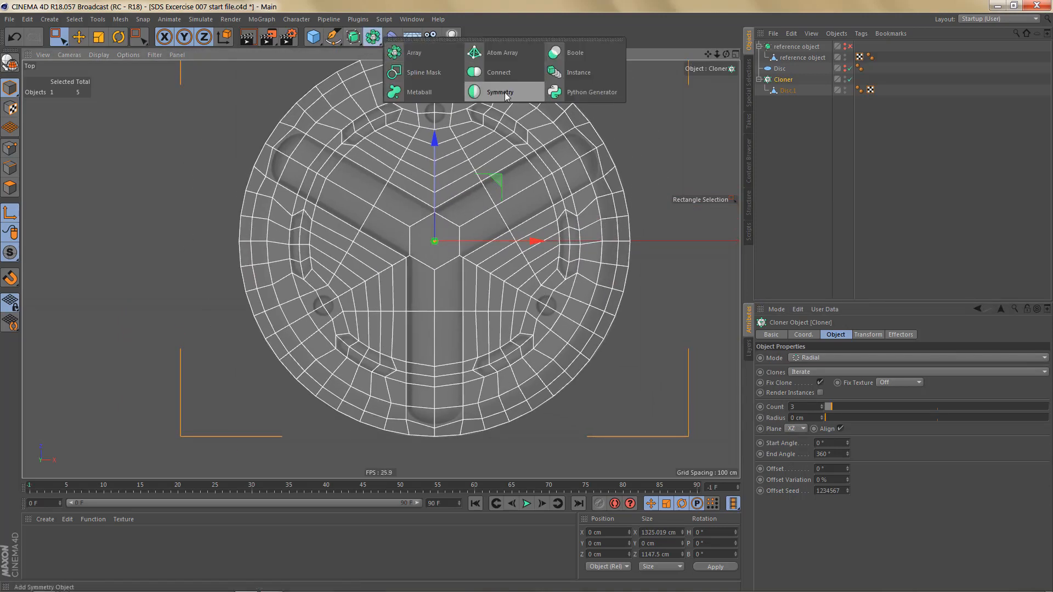
{"action": "left_click", "coordinate": [514, 69], "text": "alt"}
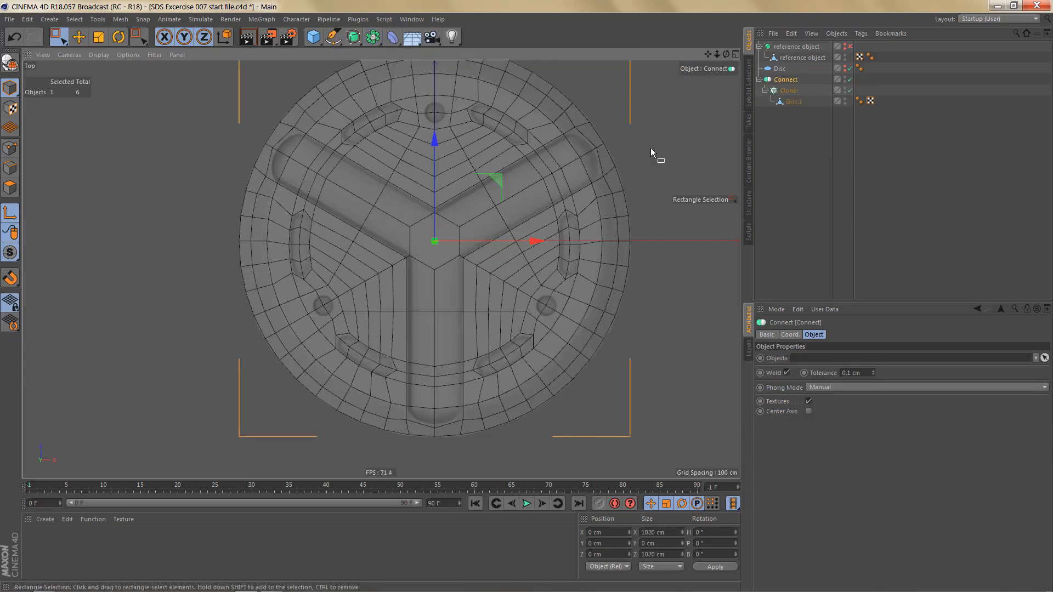
{"action": "key", "text": "c"}
Step: Weld the six corner points of the central hexagonal hole into one point at the disc's centre
{"action": "middle_click", "coordinate": [467, 228]}
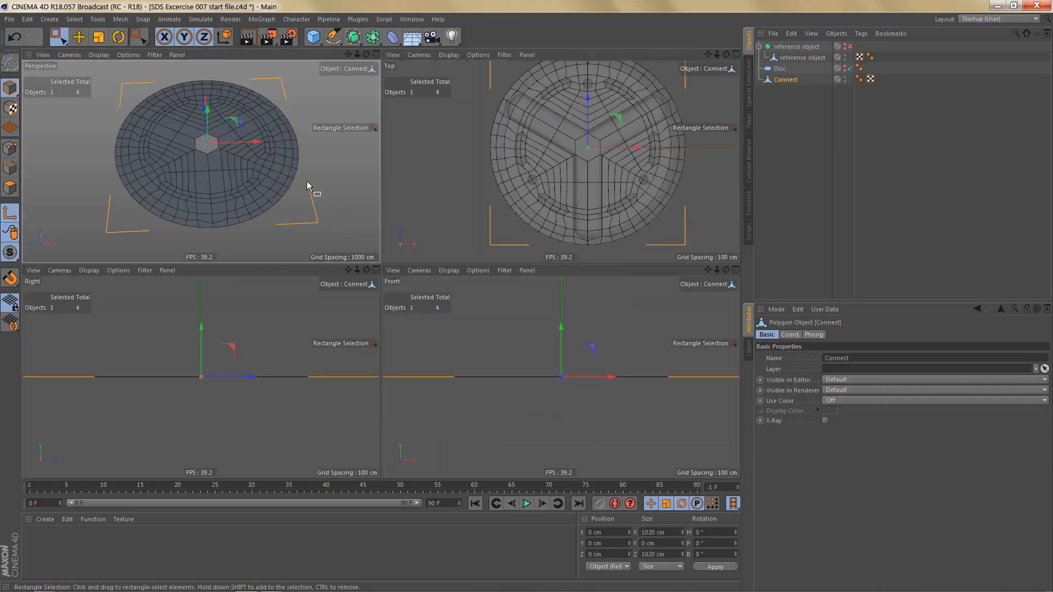
{"action": "middle_click", "coordinate": [307, 181]}
{"action": "middle_click_drag", "start_coordinate": [410, 253], "coordinate": [403, 280], "text": "alt"}
{"action": "key", "text": "Return"}
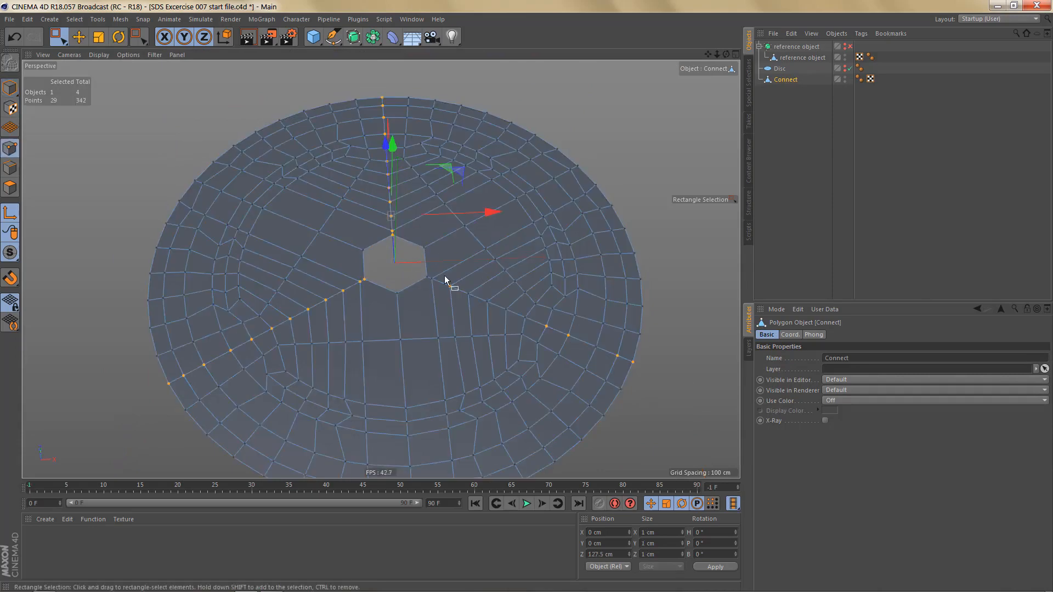
{"action": "key", "text": "s"}
{"action": "key", "text": "l"}
{"action": "scroll", "coordinate": [422, 278], "scroll_direction": "up", "scroll_amount": 3}
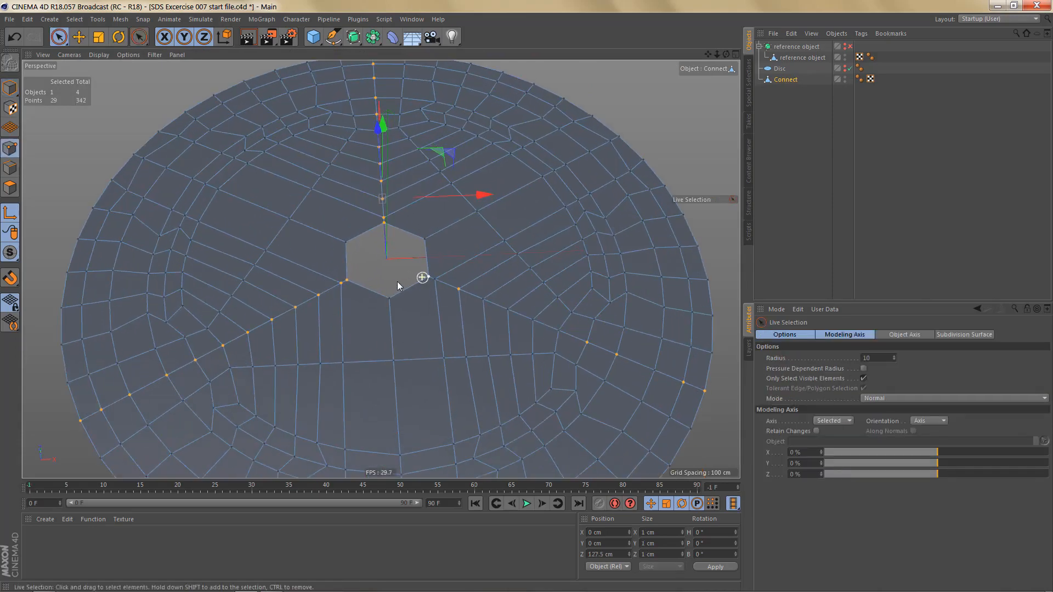
{"action": "mouse_move", "coordinate": [409, 290]}
{"action": "left_mouse_down", "text": "shift"}
{"action": "mouse_move", "coordinate": [432, 268]}
{"action": "mouse_move", "coordinate": [418, 230]}
{"action": "mouse_move", "coordinate": [385, 228]}
{"action": "mouse_move", "coordinate": [338, 251]}
{"action": "mouse_move", "coordinate": [399, 227]}
{"action": "mouse_move", "coordinate": [390, 218]}
{"action": "left_mouse_up", "text": "shift"}
{"action": "scroll", "coordinate": [384, 229], "scroll_direction": "up", "scroll_amount": 2}
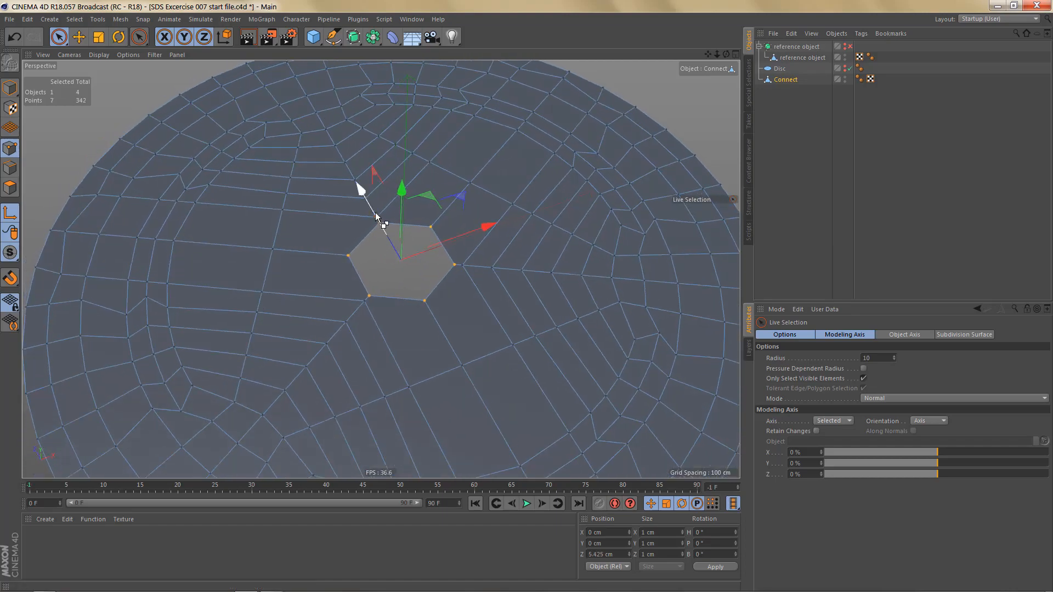
{"action": "left_click", "coordinate": [375, 216], "text": "ctrl"}
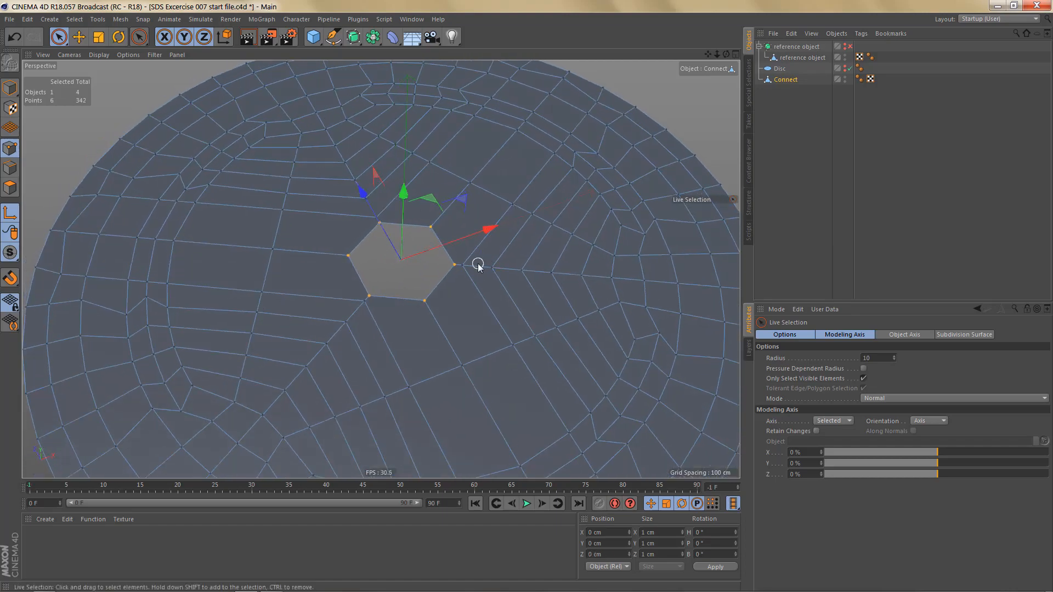
{"action": "key", "text": "m"}
{"action": "key", "text": "q"}
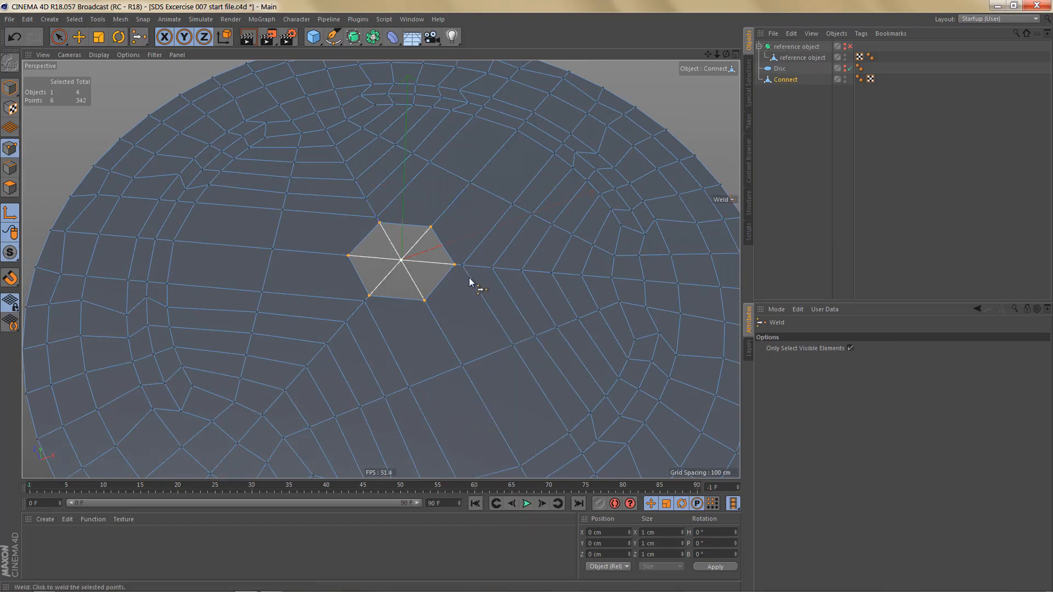
{"action": "left_click", "coordinate": [443, 313]}
Step: Bevel the point at the centre of the lower-right round recess with subdivision 1 and an offset of about 18.7 cm
{"action": "right_click_drag", "start_coordinate": [419, 239], "coordinate": [403, 307], "text": "alt"}
{"action": "left_click_drag", "start_coordinate": [402, 307], "coordinate": [439, 305], "text": "alt"}
{"action": "middle_click", "coordinate": [439, 305]}
{"action": "middle_click", "coordinate": [502, 190]}
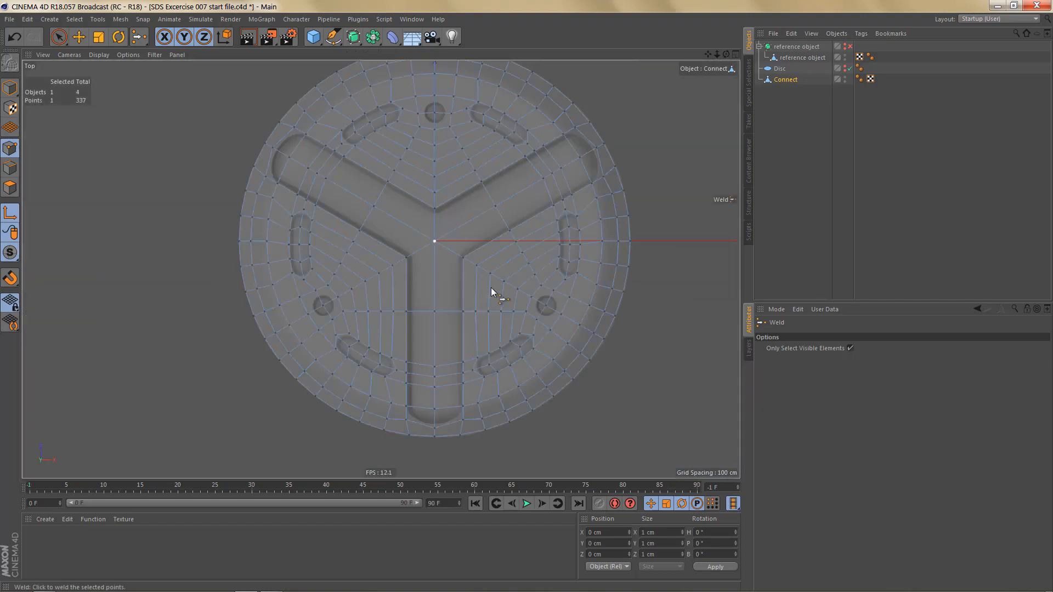
{"action": "middle_click_drag", "start_coordinate": [469, 324], "coordinate": [423, 300], "text": "alt"}
{"action": "scroll", "coordinate": [493, 307], "scroll_direction": "up", "scroll_amount": 5}
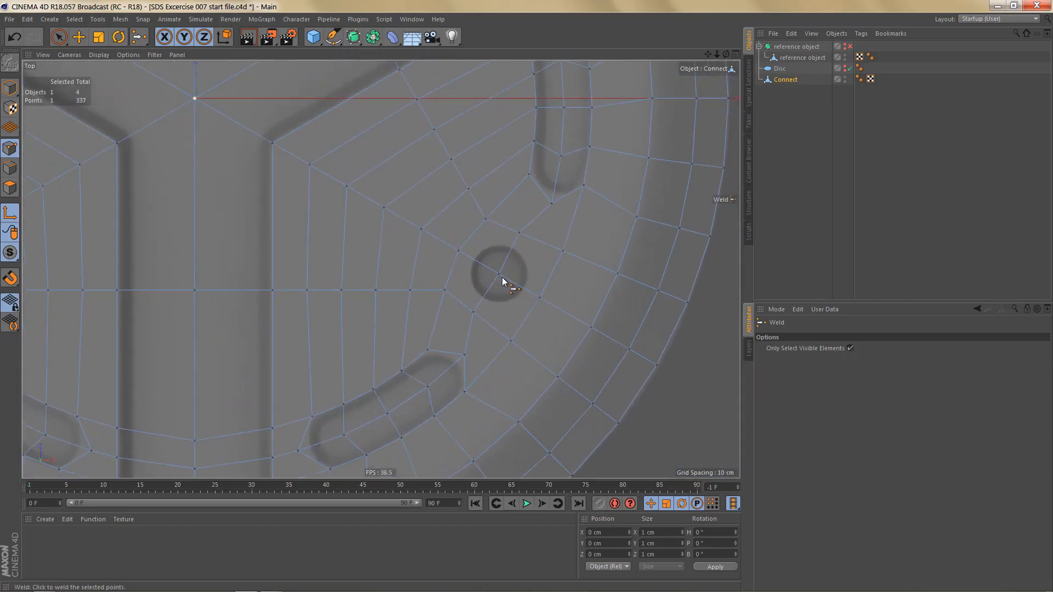
{"action": "key", "text": "0"}
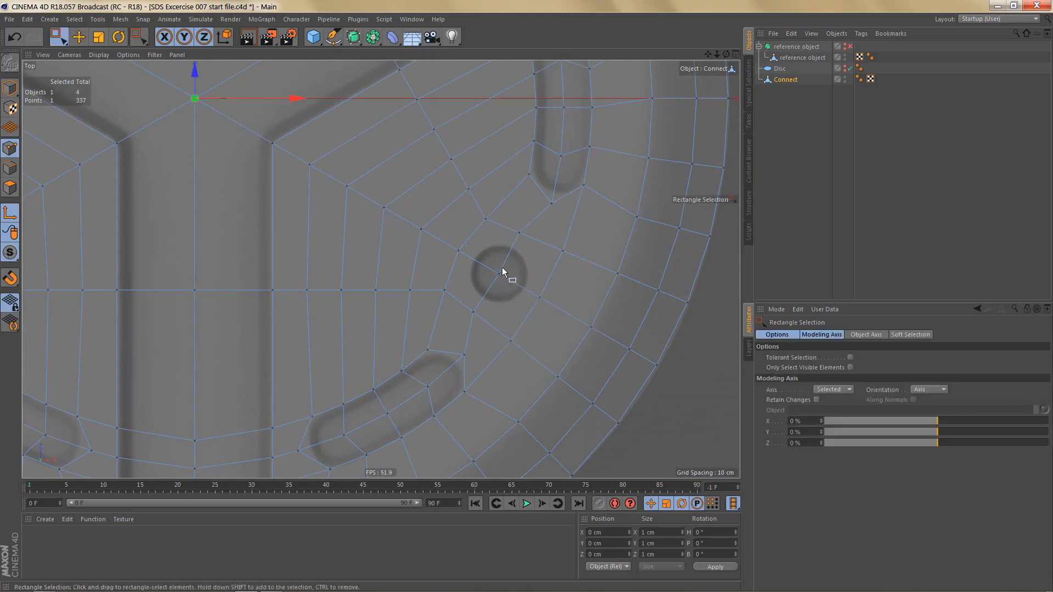
{"action": "left_click_drag", "start_coordinate": [511, 289], "coordinate": [511, 290]}
{"action": "key", "text": "m"}
{"action": "key", "text": "s"}
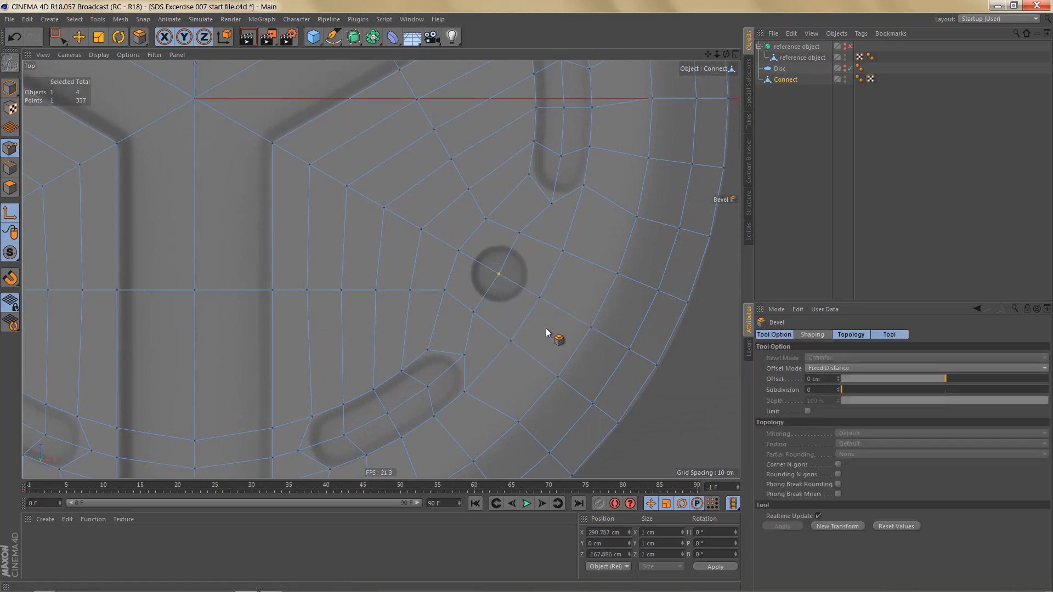
{"action": "scroll", "coordinate": [572, 331], "scroll_direction": "up", "scroll_amount": 2}
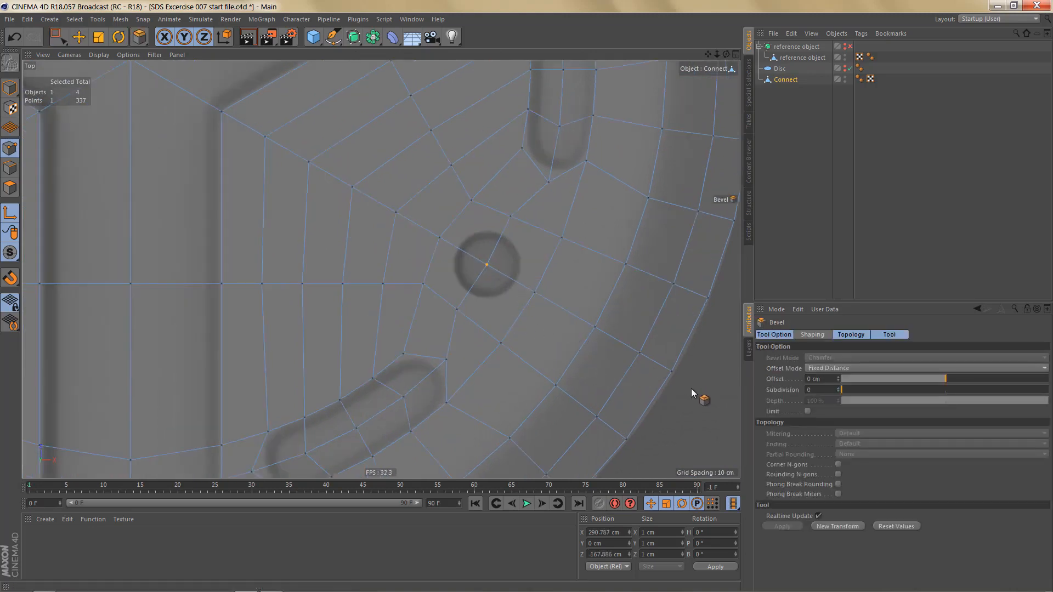
{"action": "left_click", "coordinate": [837, 388]}
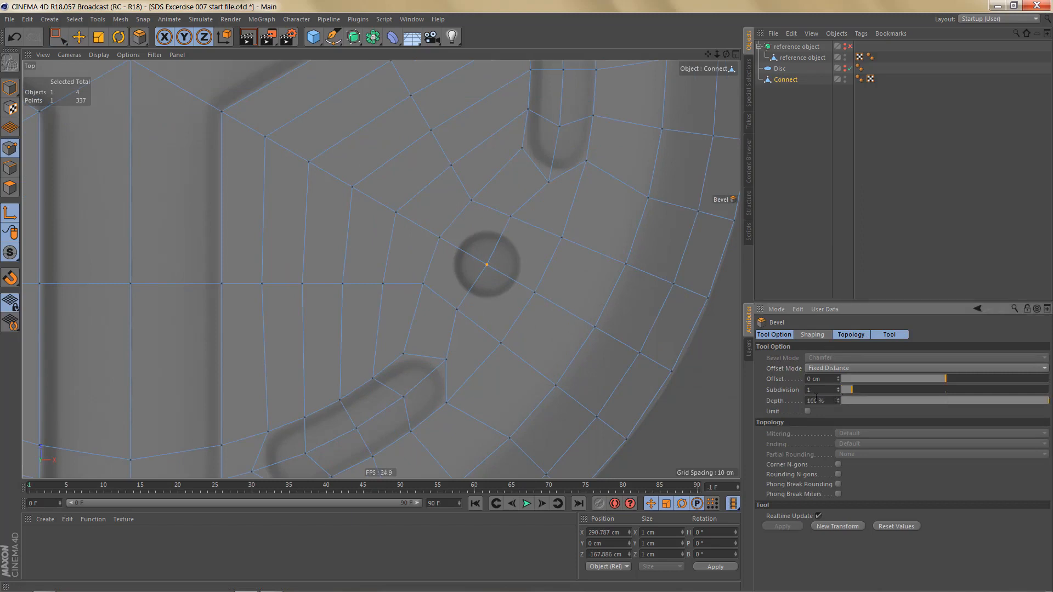
{"action": "left_click_drag", "start_coordinate": [569, 324], "coordinate": [547, 323]}
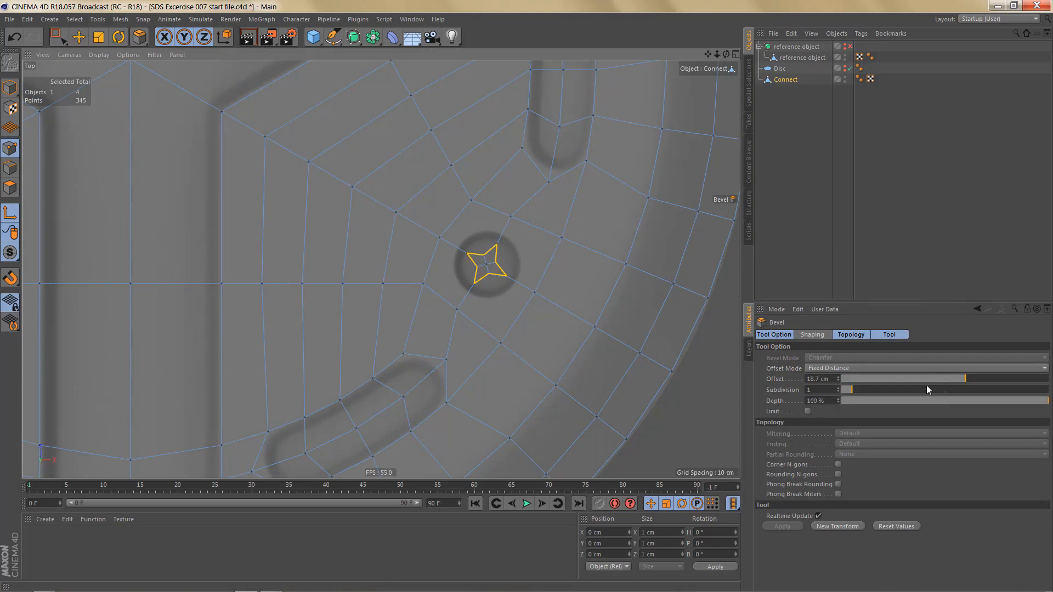
Step: Set the bevel's depth to -100 % and enlarge its offset to 31.7 cm to surround the round recess
{"action": "left_click_drag", "start_coordinate": [883, 403], "coordinate": [818, 407]}
{"action": "scroll", "coordinate": [524, 329], "scroll_direction": "up", "scroll_amount": 4}
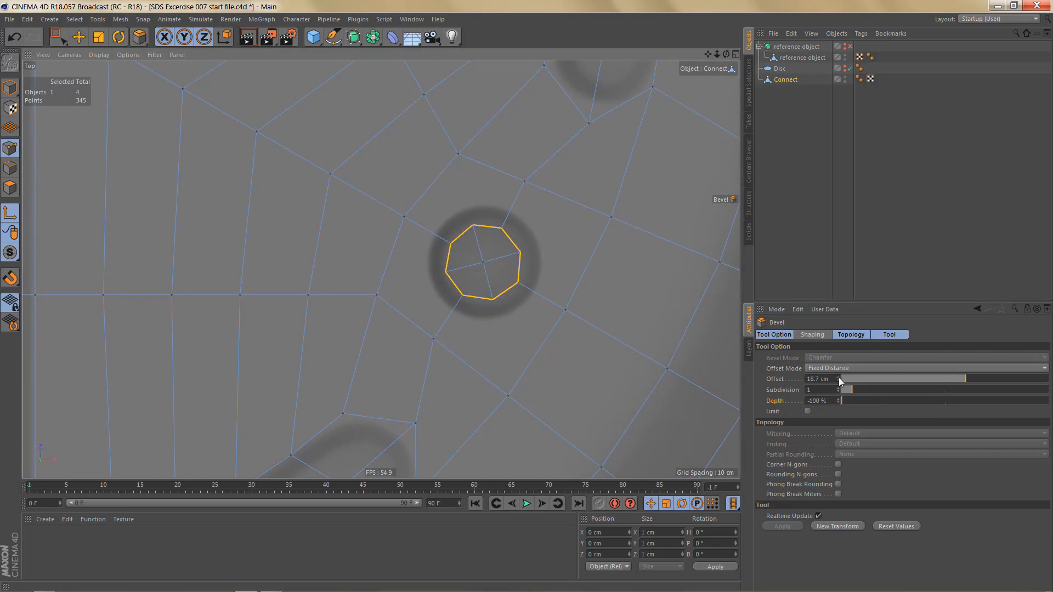
{"action": "left_click_drag", "start_coordinate": [837, 377], "coordinate": [859, 367]}
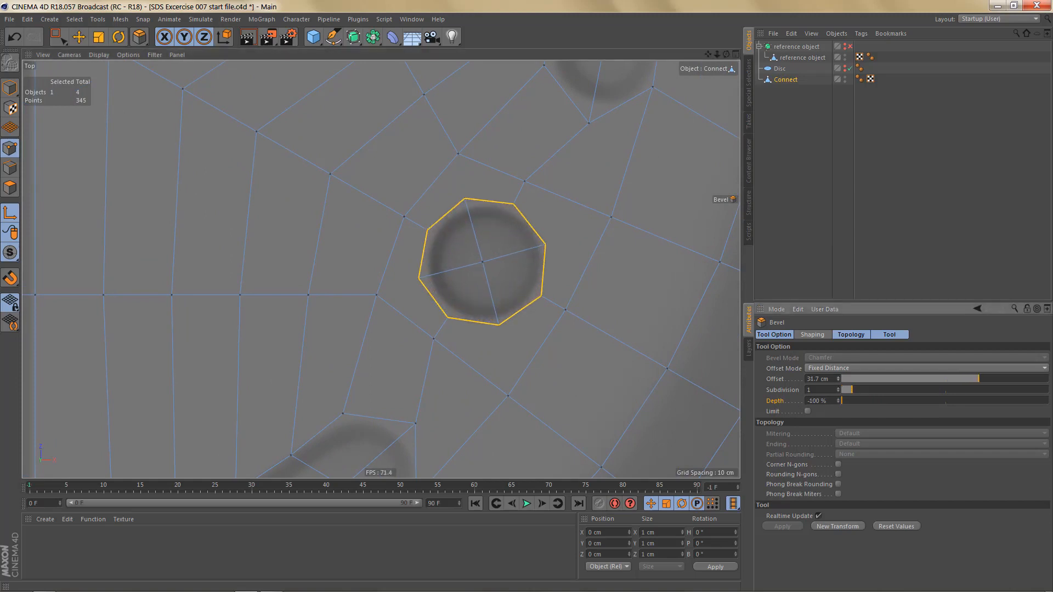
{"action": "scroll", "coordinate": [602, 296], "scroll_direction": "down", "scroll_amount": 1}
{"action": "middle_click_drag", "start_coordinate": [591, 305], "coordinate": [609, 307], "text": "alt"}
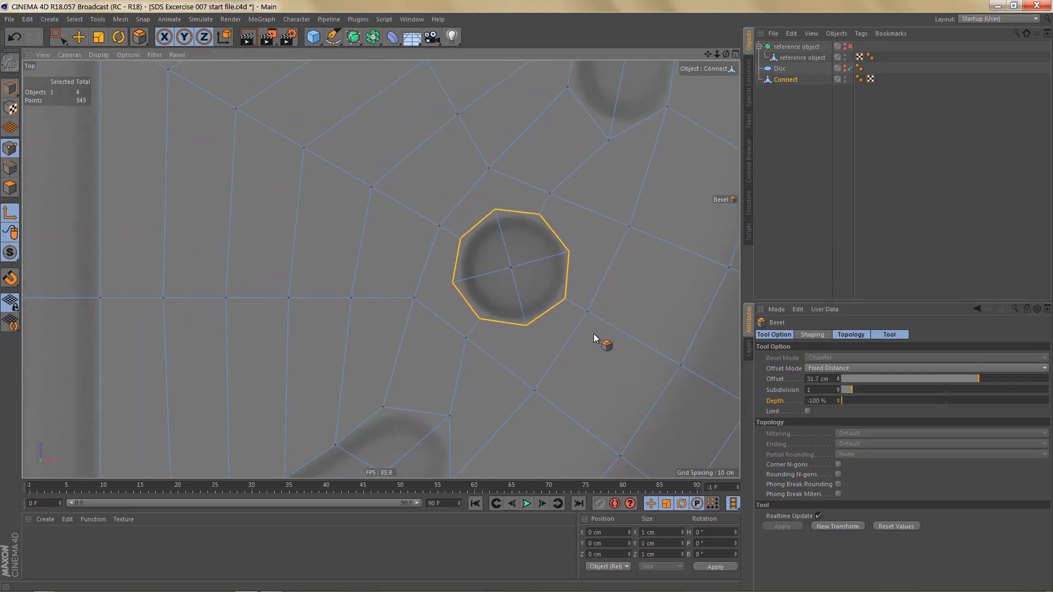
{"action": "left_click", "coordinate": [593, 334]}
Step: Connect the octagon's four loose corner points to the nearest diagonal points of the surrounding mesh with new edges
{"action": "key", "text": "space"}
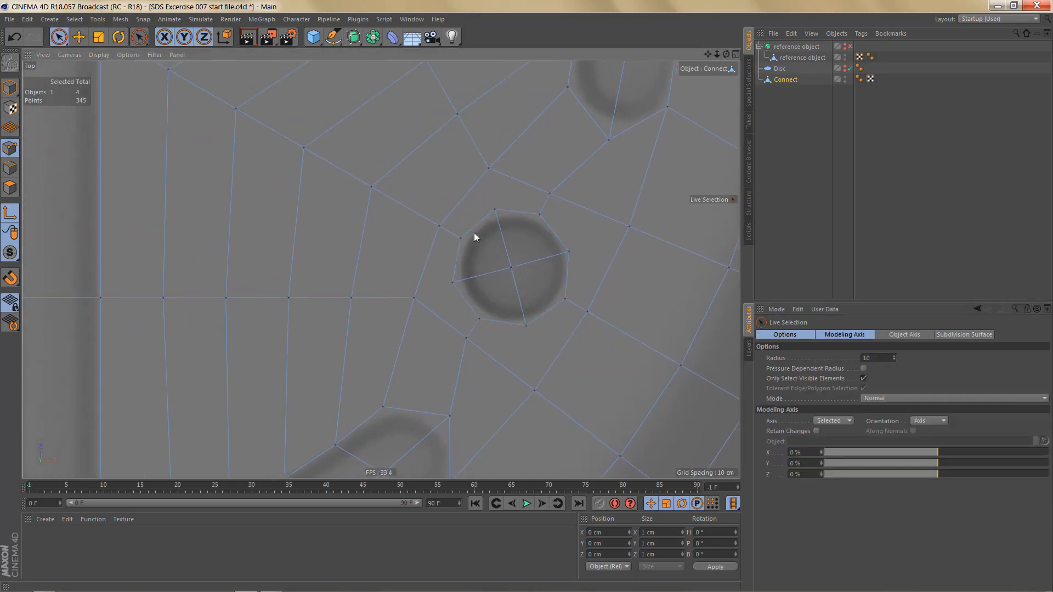
{"action": "key", "text": "m"}
{"action": "key", "text": "m"}
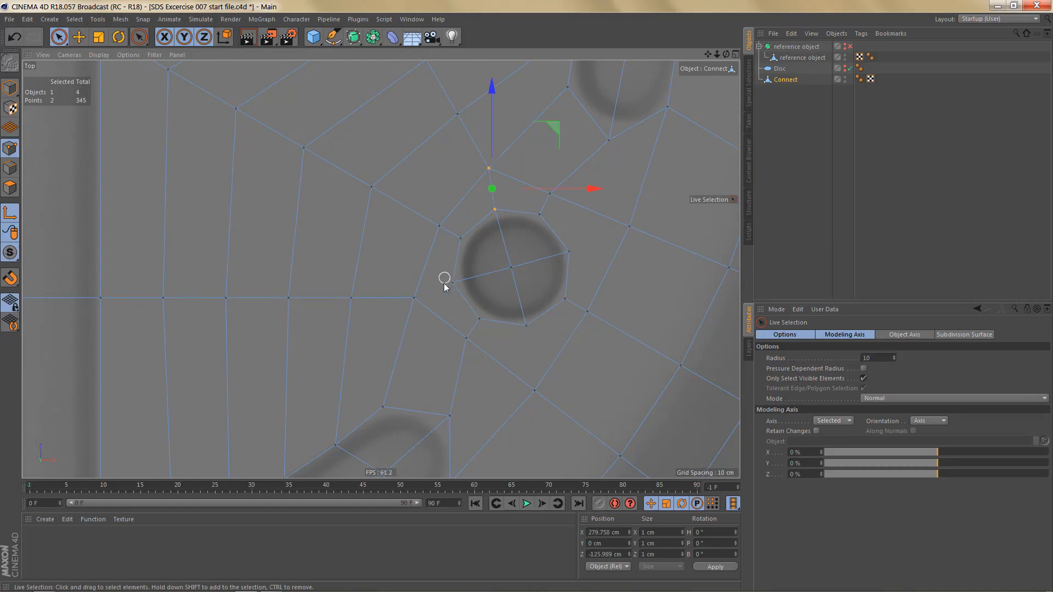
{"action": "mouse_move", "coordinate": [450, 282]}
{"action": "left_mouse_down"}
{"action": "mouse_move", "coordinate": [407, 305]}
{"action": "mouse_move", "coordinate": [412, 313]}
{"action": "left_mouse_up"}
{"action": "key", "text": "m"}
{"action": "key", "text": "m"}
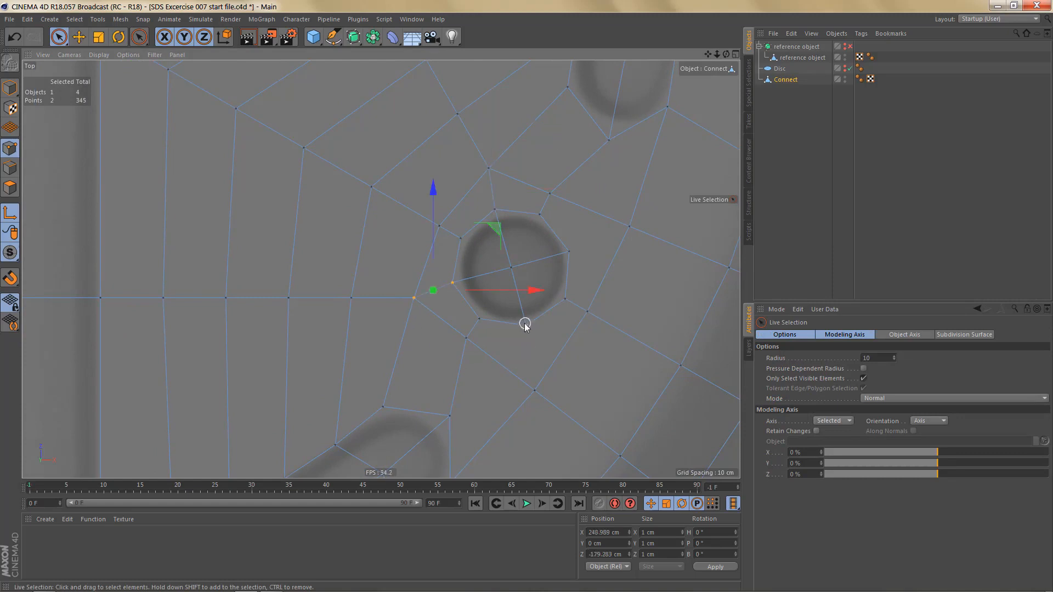
{"action": "mouse_move", "coordinate": [524, 323]}
{"action": "left_mouse_down"}
{"action": "mouse_move", "coordinate": [536, 406]}
{"action": "mouse_move", "coordinate": [536, 391]}
{"action": "left_mouse_up"}
{"action": "key", "text": "m"}
{"action": "key", "text": "m"}
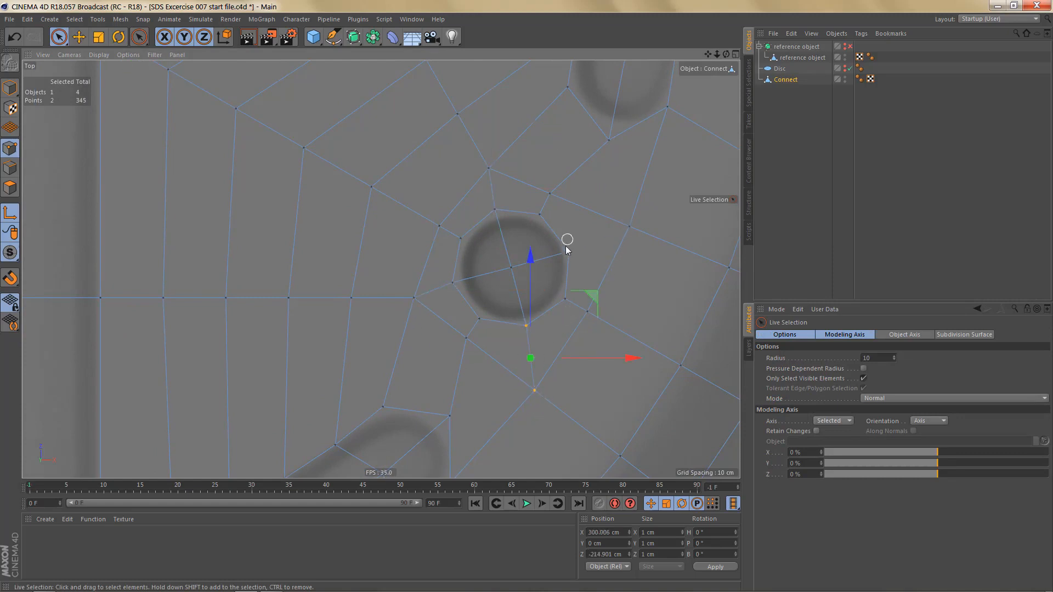
{"action": "key", "text": "m"}
{"action": "key", "text": "m"}
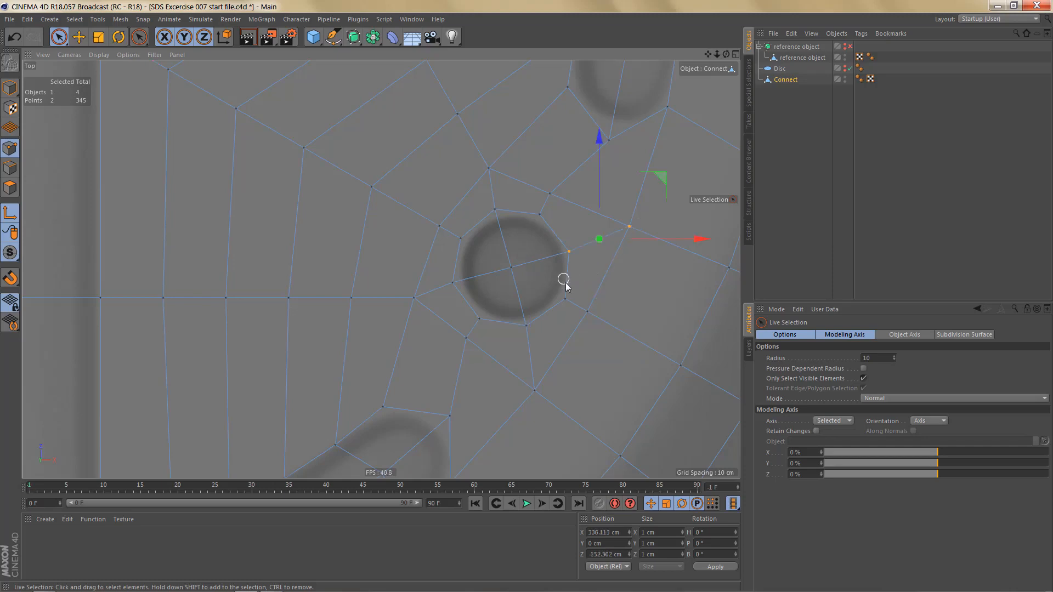
Step: Delete the four edges crossing inside the octagon around the round recess
{"action": "key", "text": "Tab"}
{"action": "key", "text": "w"}
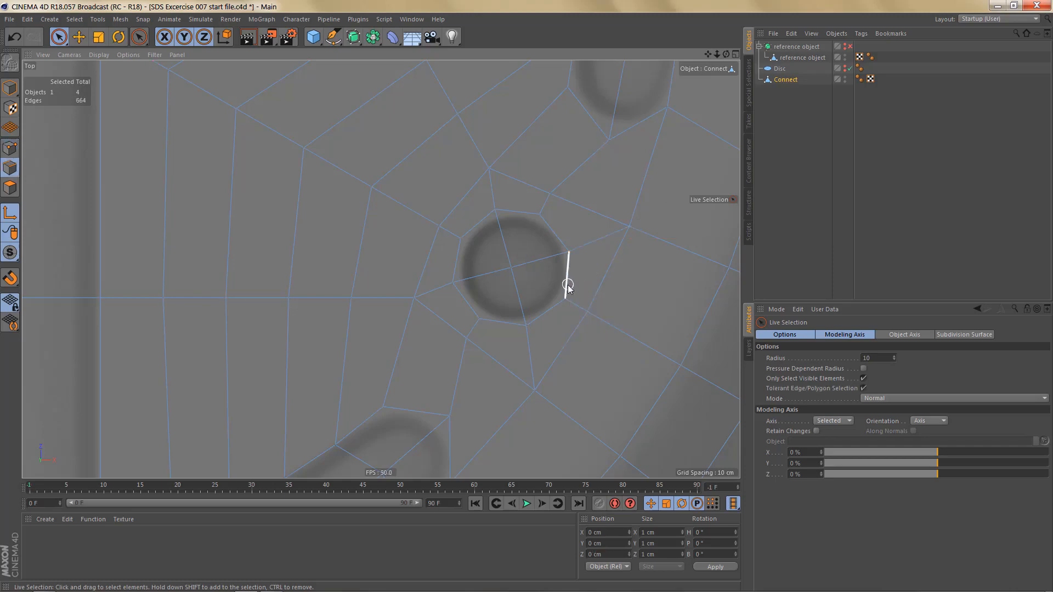
{"action": "left_click", "coordinate": [511, 268]}
{"action": "key", "text": "Delete"}
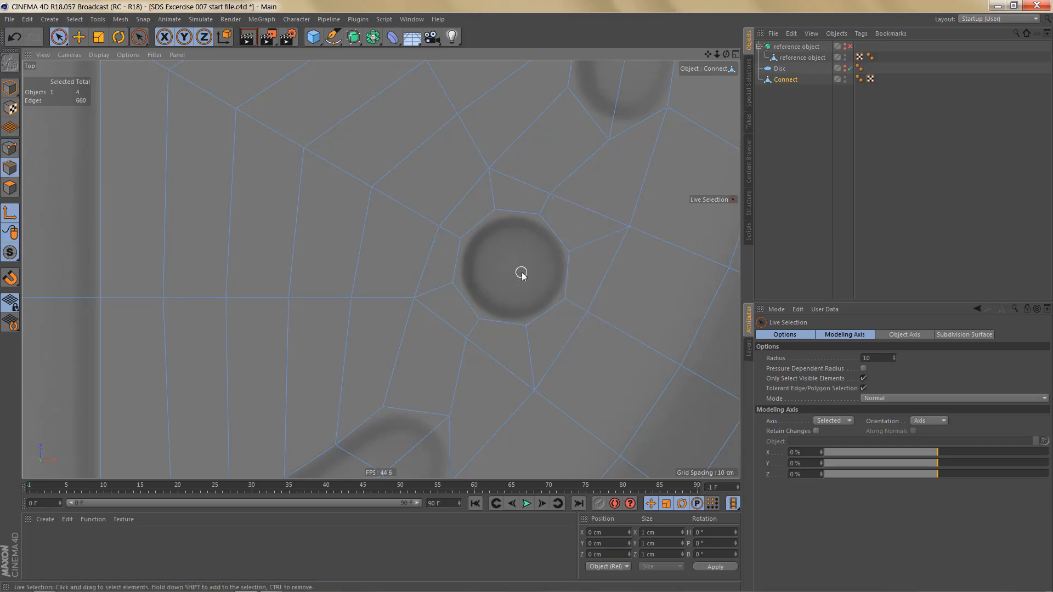
Step: Divide the octagon into four quads with two crossing edges aligned to the surrounding radial and ring edges
{"action": "key", "text": "Return"}
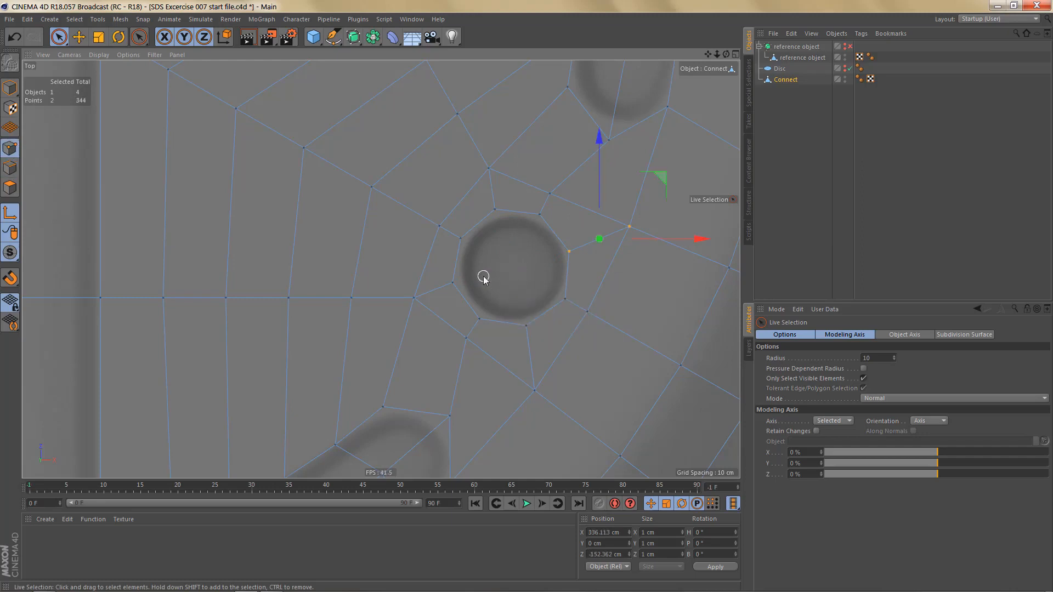
{"action": "left_click", "coordinate": [485, 317]}
{"action": "key", "text": "k"}
{"action": "key", "text": "k"}
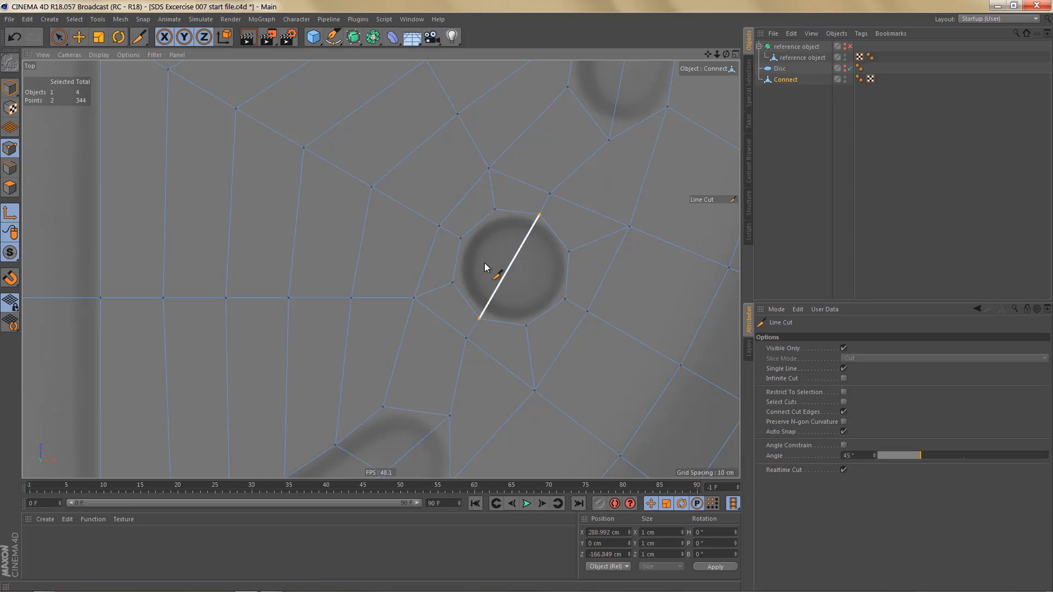
{"action": "left_click", "coordinate": [461, 238]}
{"action": "left_click", "coordinate": [566, 301]}
{"action": "key", "text": "e"}
Step: Delete all mesh points outside the lower-right sector that contains the reworked round recess, keeping the centre point
{"action": "scroll", "coordinate": [562, 296], "scroll_direction": "down", "scroll_amount": 5}
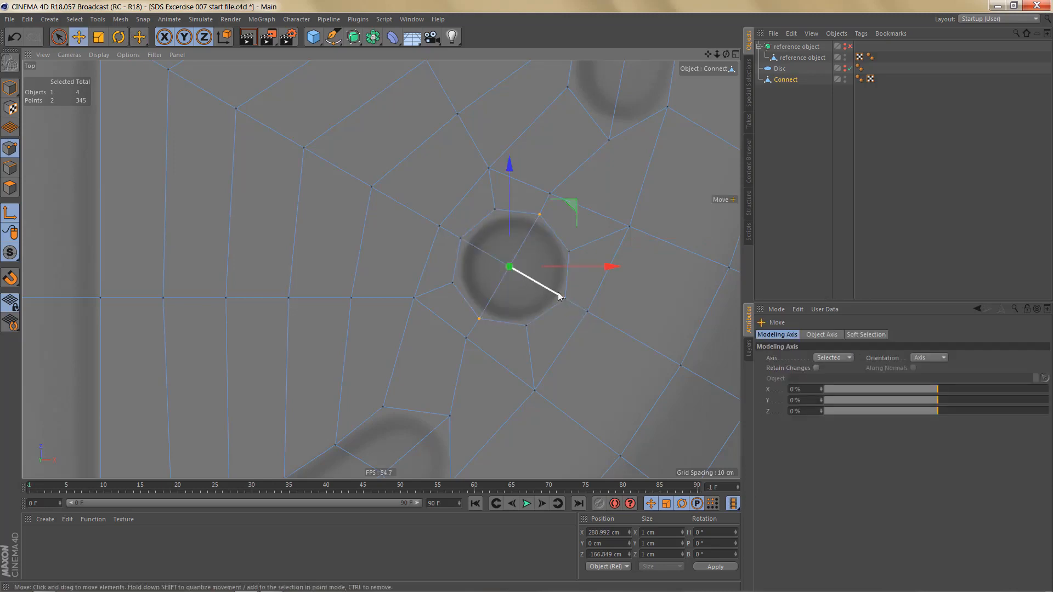
{"action": "scroll", "coordinate": [564, 283], "scroll_direction": "down", "scroll_amount": 6}
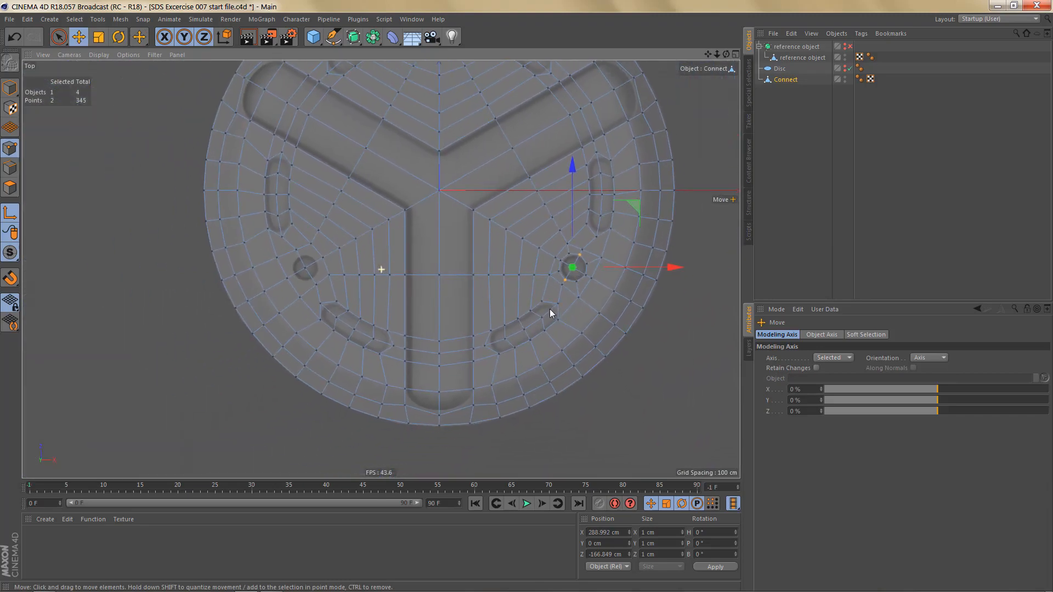
{"action": "middle_click_drag", "start_coordinate": [511, 361], "coordinate": [497, 364], "text": "alt"}
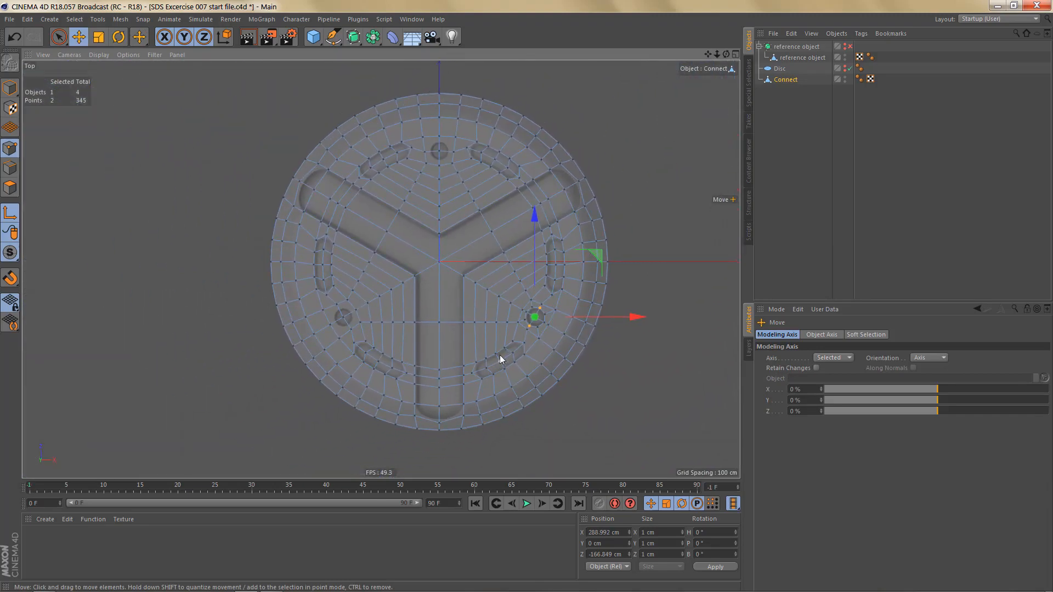
{"action": "key", "text": "0"}
{"action": "middle_click_drag", "start_coordinate": [285, 154], "coordinate": [272, 165], "text": "alt"}
{"action": "left_click_drag", "start_coordinate": [251, 89], "coordinate": [418, 475]}
{"action": "left_click_drag", "start_coordinate": [359, 92], "coordinate": [622, 279]}
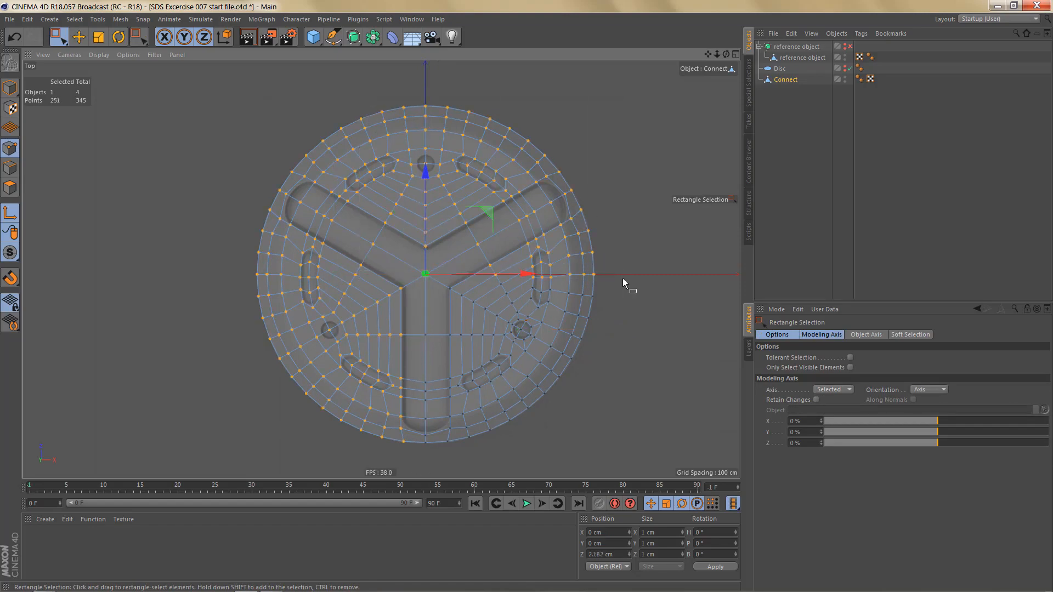
{"action": "key", "text": "Delete"}
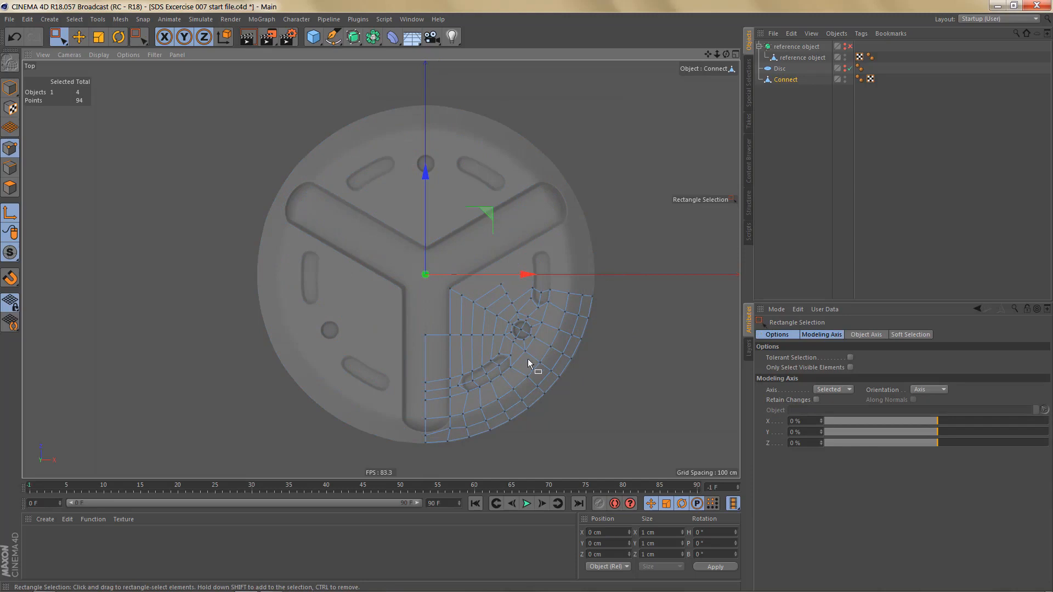
{"action": "key", "text": "ctrl+z"}
{"action": "scroll", "coordinate": [465, 343], "scroll_direction": "up", "scroll_amount": 2}
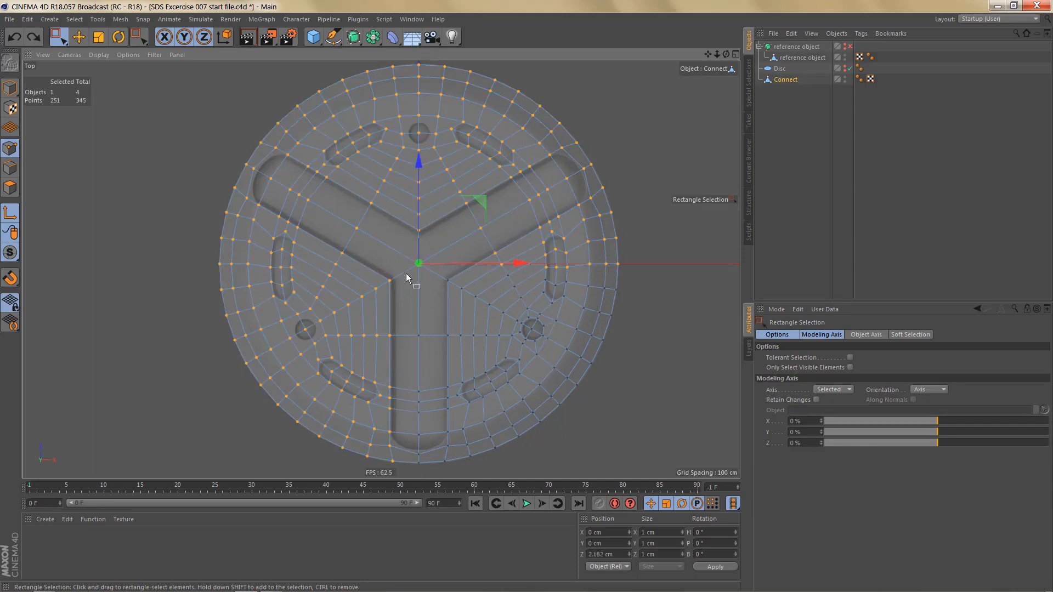
{"action": "left_click_drag", "start_coordinate": [455, 287], "coordinate": [457, 290], "text": "ctrl"}
{"action": "key", "text": "Delete"}
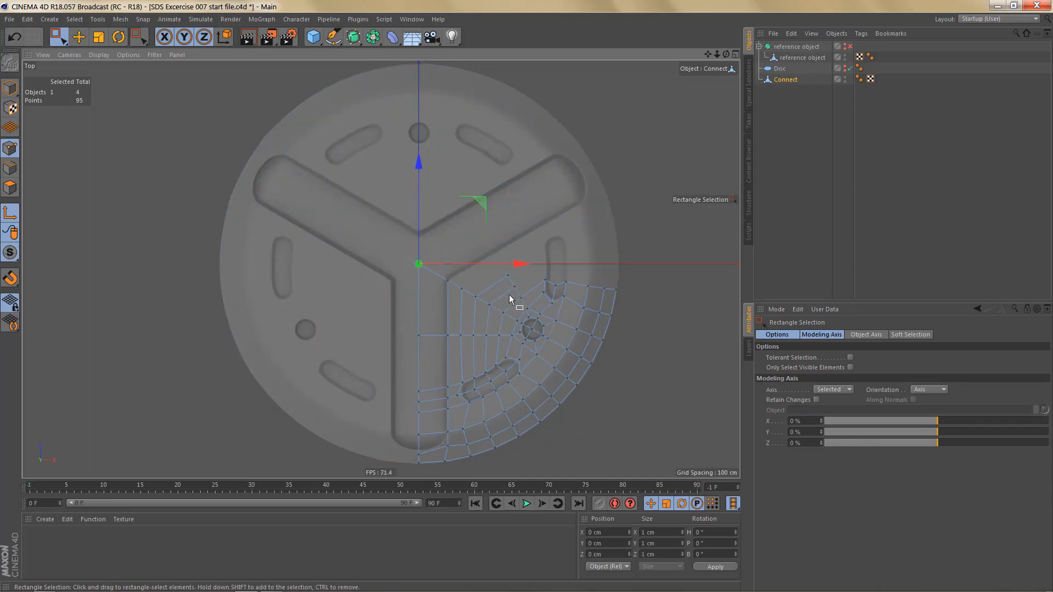
Step: Loop-select the radial edges running through the round recess, and fill-select and delete the polygons on the upper side of that loop
{"action": "scroll", "coordinate": [541, 327], "scroll_direction": "up", "scroll_amount": 2}
{"action": "middle_click_drag", "start_coordinate": [544, 321], "coordinate": [512, 314], "text": "alt"}
{"action": "key", "text": "v"}
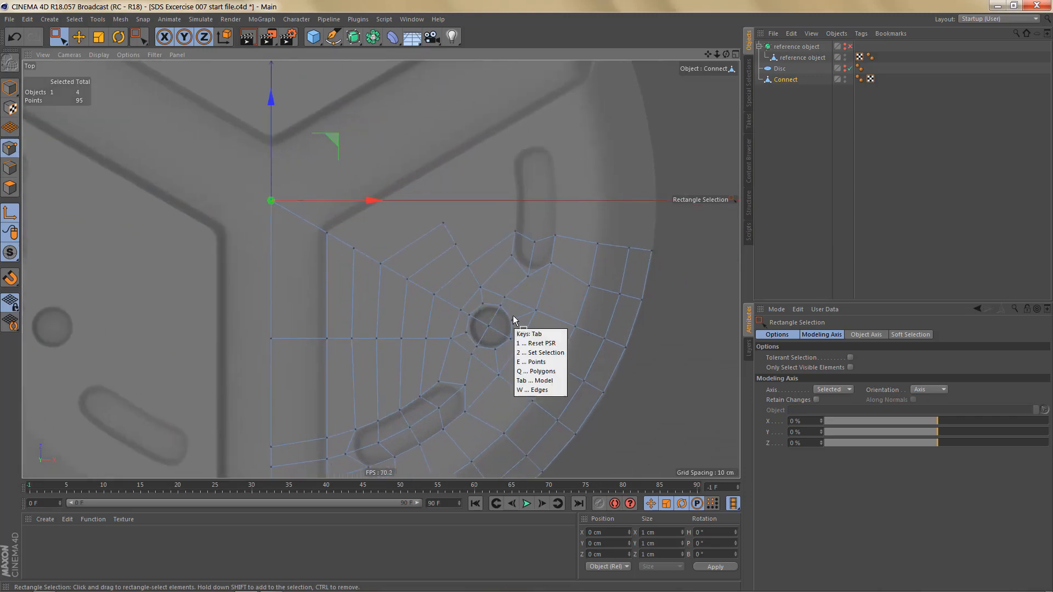
{"action": "key", "text": "e"}
{"action": "key", "text": "e"}
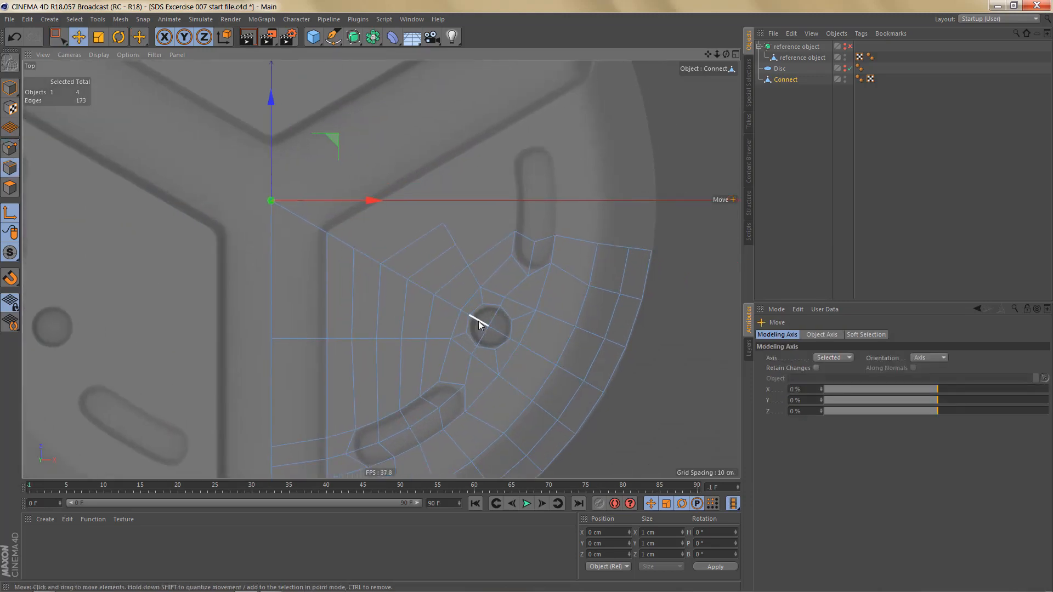
{"action": "left_click", "coordinate": [478, 325]}
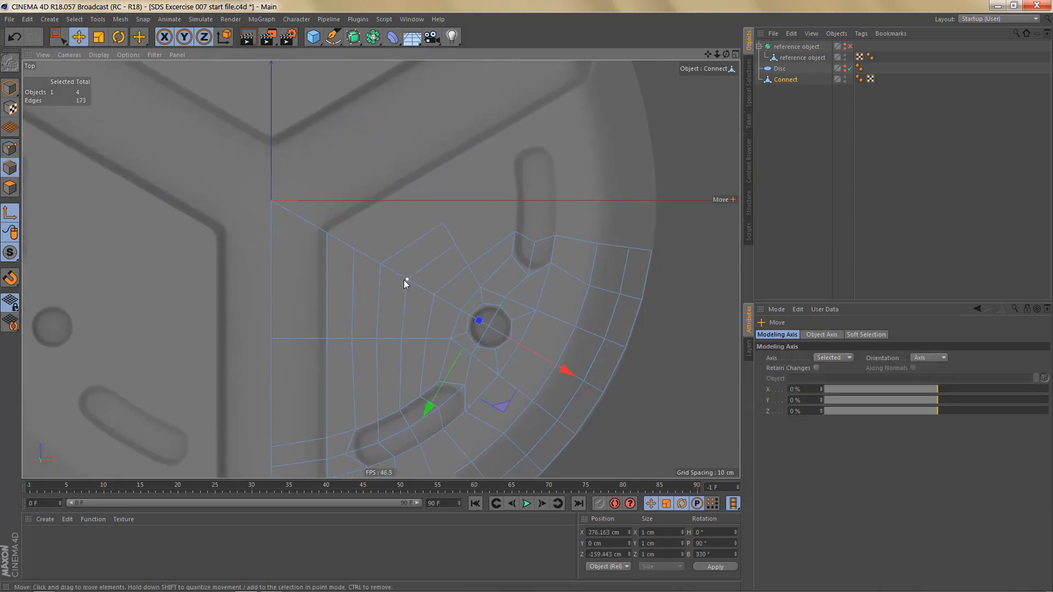
{"action": "key", "text": "l"}
{"action": "double_click", "coordinate": [419, 285]}
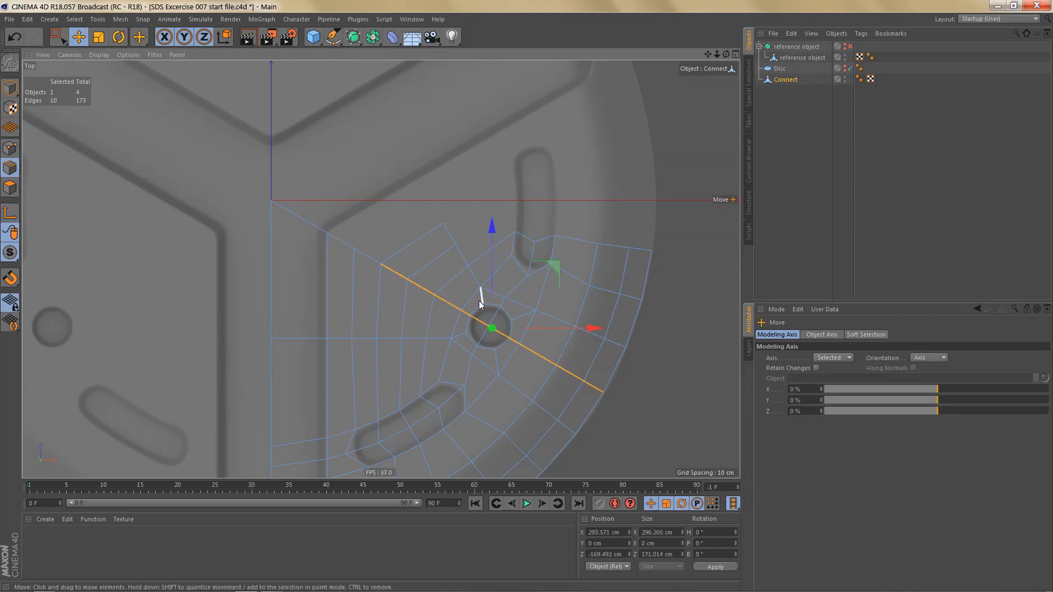
{"action": "key", "text": "u"}
{"action": "key", "text": "f"}
{"action": "left_click", "coordinate": [528, 277]}
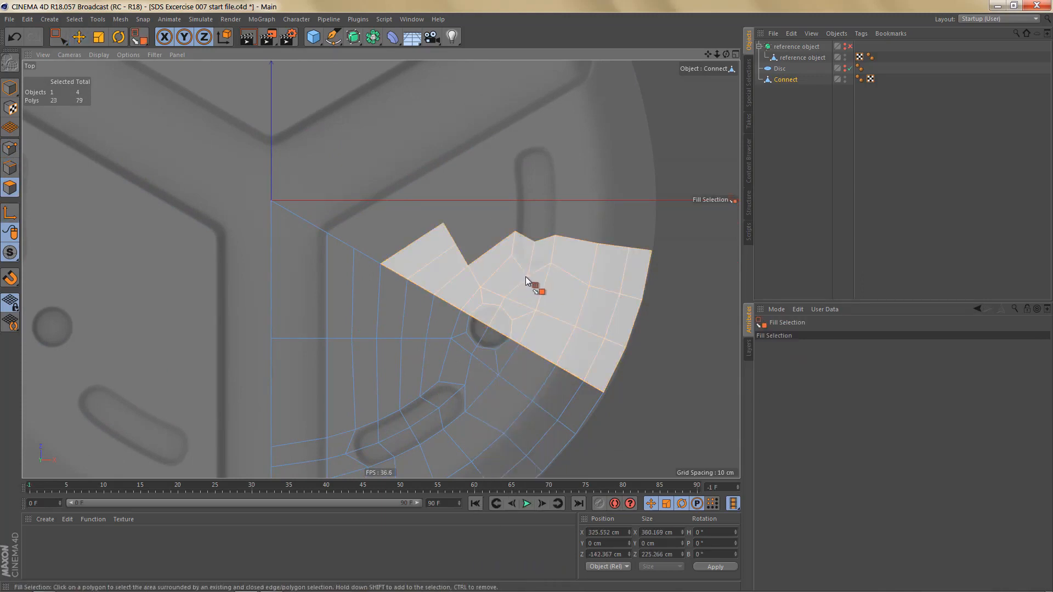
{"action": "key", "text": "Delete"}
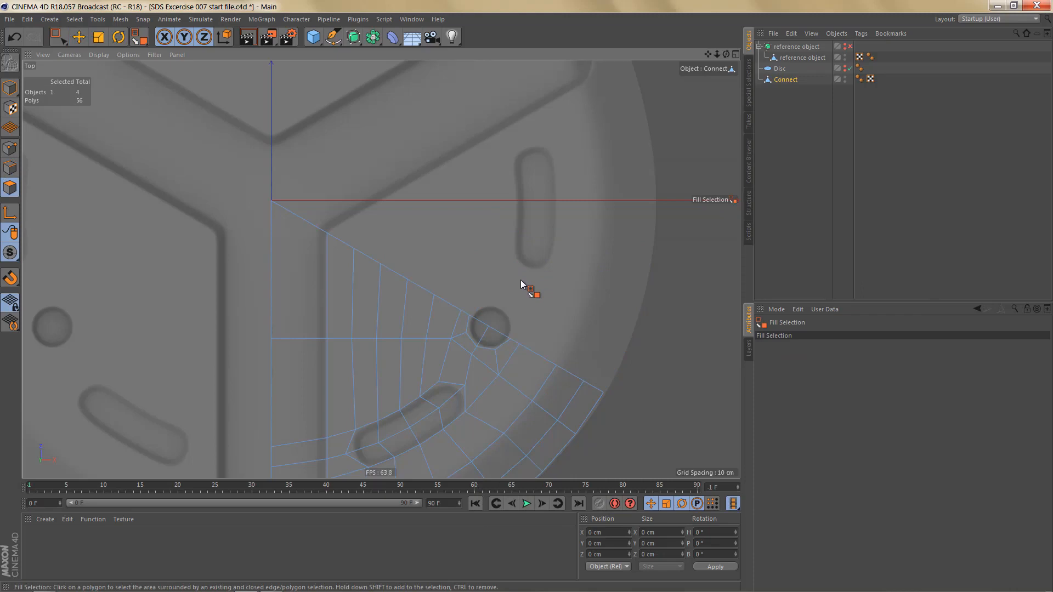
Step: Unhide the parametric Disc object and convert it to an editable polygon object
{"action": "scroll", "coordinate": [521, 281], "scroll_direction": "down", "scroll_amount": 4}
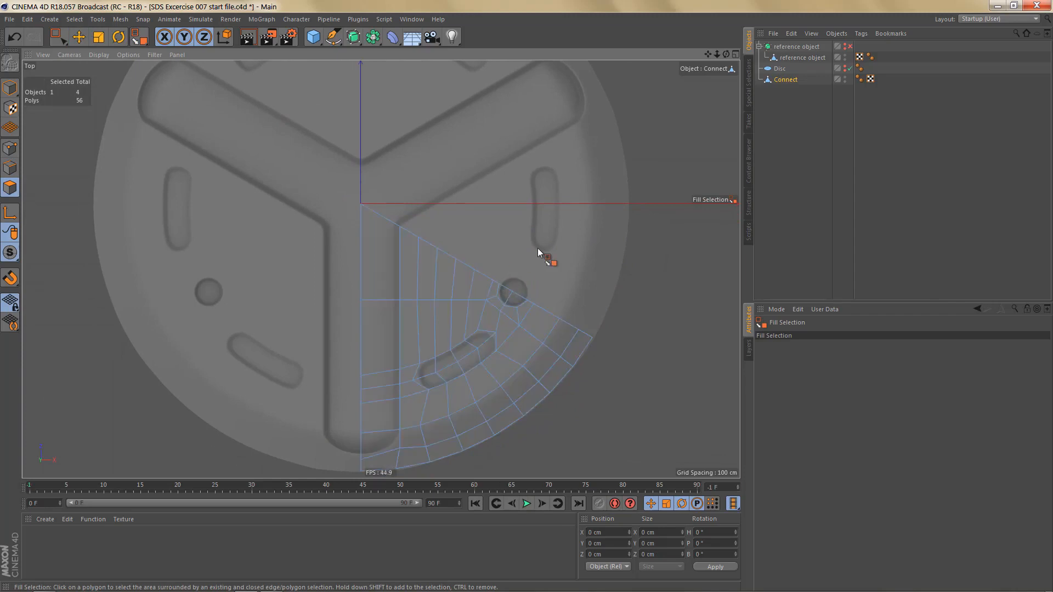
{"action": "left_click", "coordinate": [779, 70]}
{"action": "left_click", "coordinate": [845, 66]}
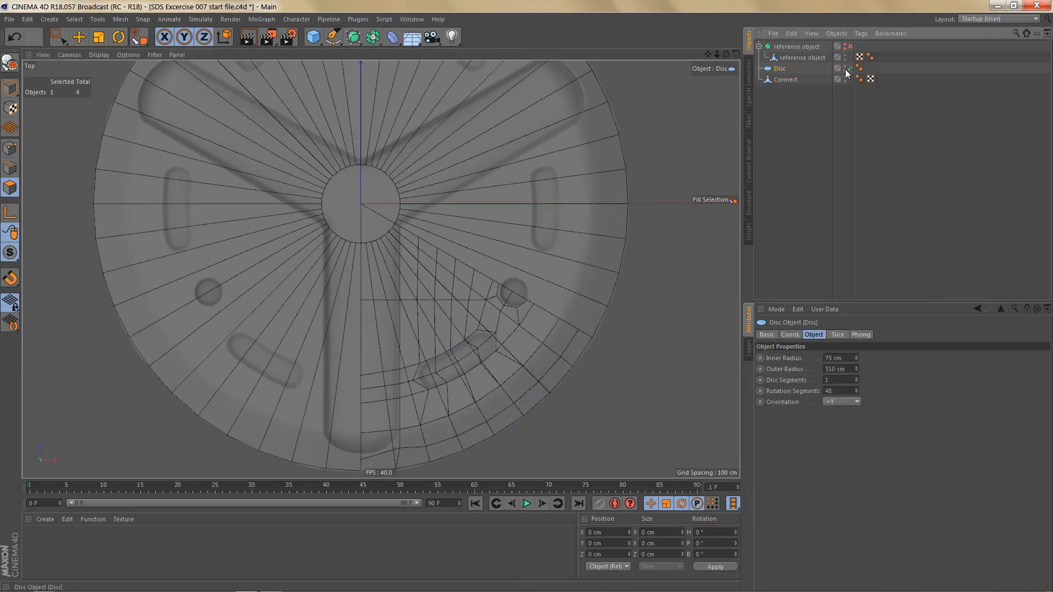
{"action": "middle_click", "coordinate": [475, 264]}
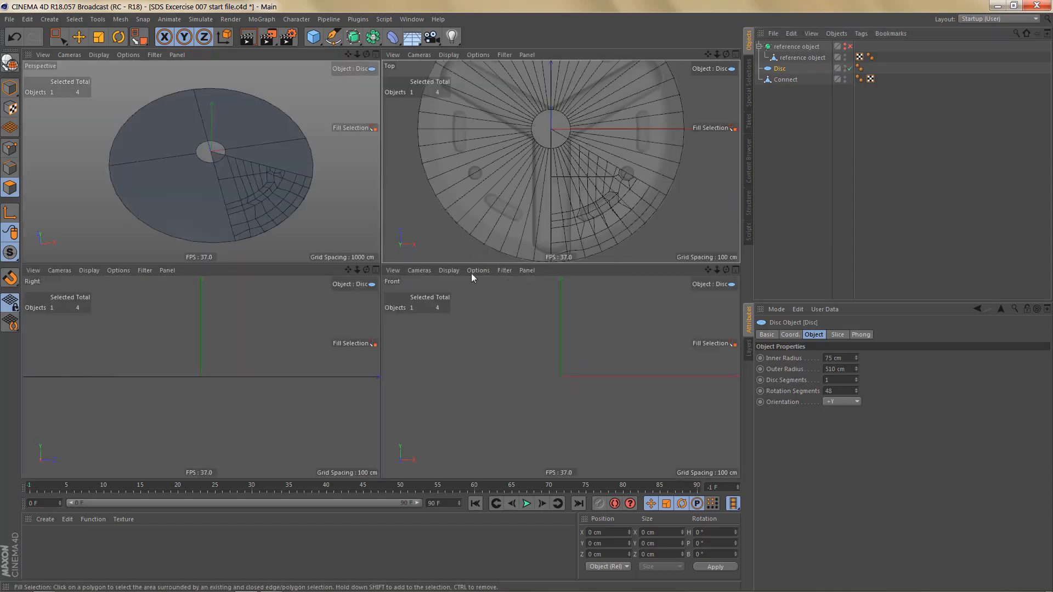
{"action": "middle_click", "coordinate": [531, 192]}
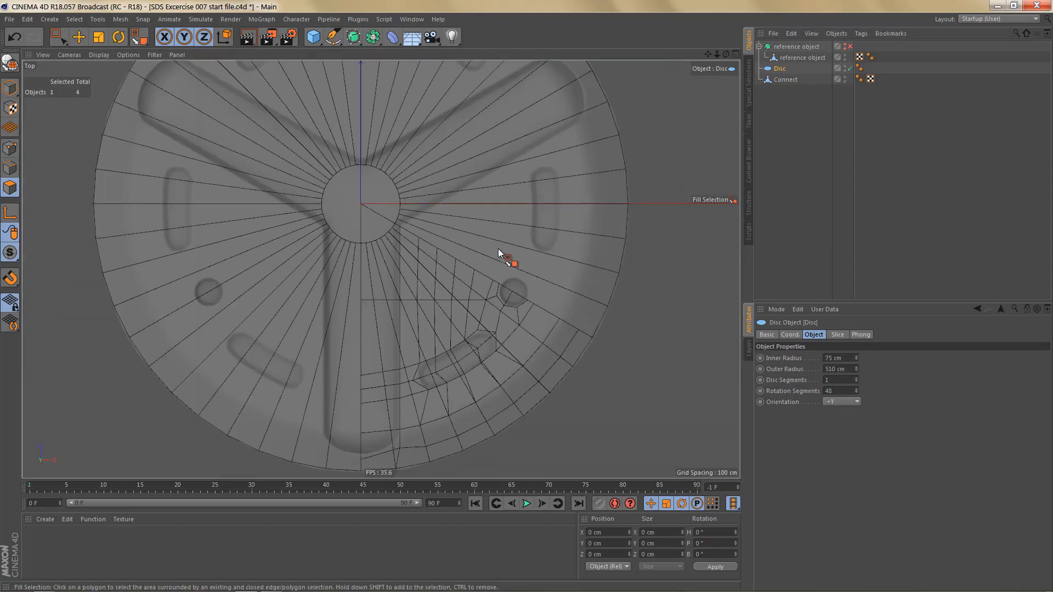
{"action": "key", "text": "c"}
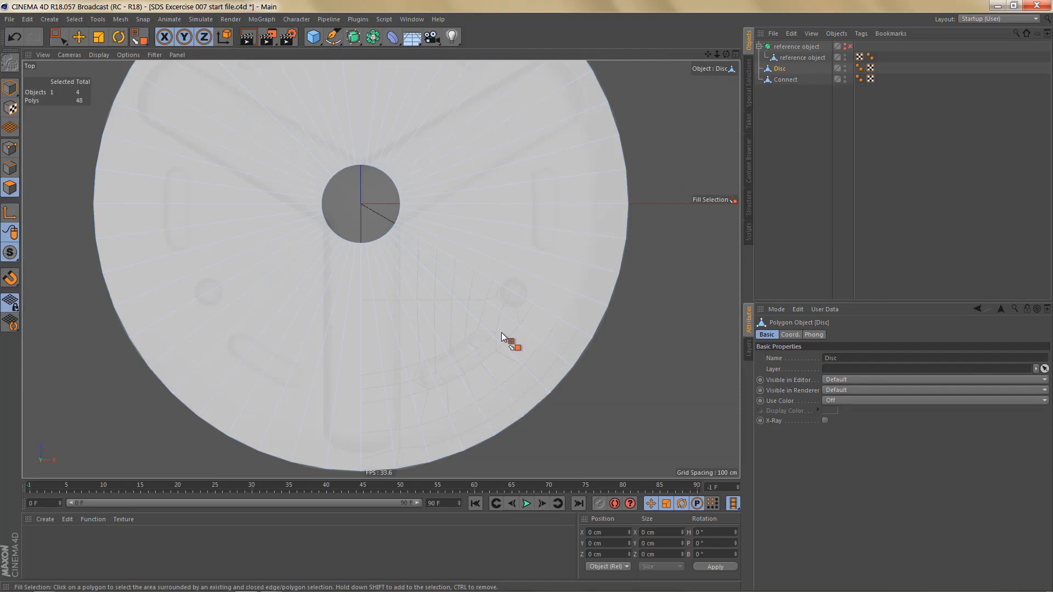
Step: Add a loop cut around the disc at an offset of 16.854 %, matching the wedge's second ring from the rim
{"action": "key", "text": "k"}
{"action": "key", "text": "l"}
{"action": "scroll", "coordinate": [507, 425], "scroll_direction": "up", "scroll_amount": 6}
{"action": "left_click", "coordinate": [440, 382]}
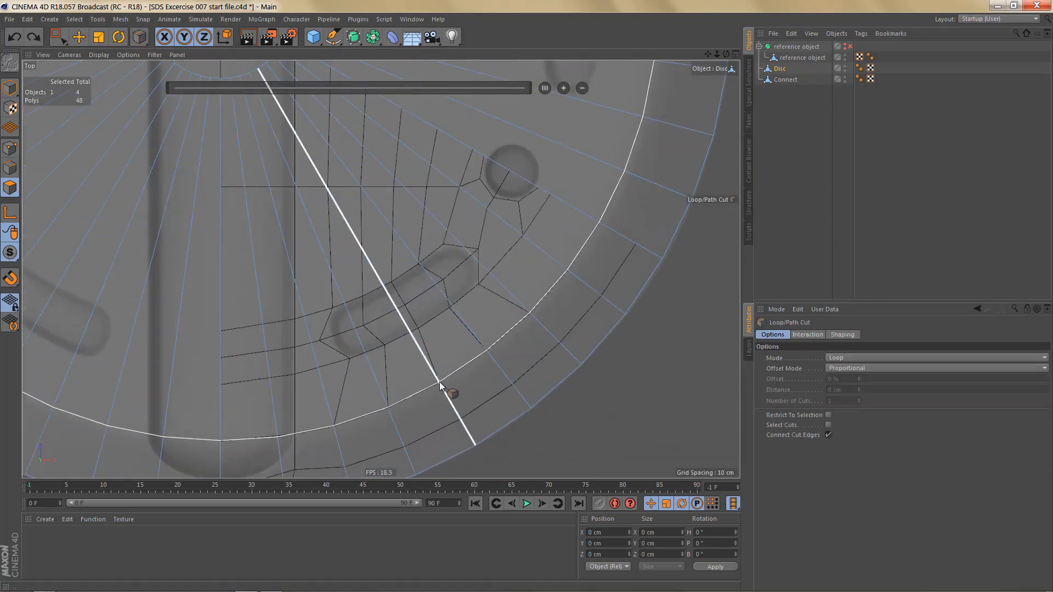
{"action": "left_click", "coordinate": [439, 382]}
{"action": "scroll", "coordinate": [456, 371], "scroll_direction": "down", "scroll_amount": 6}
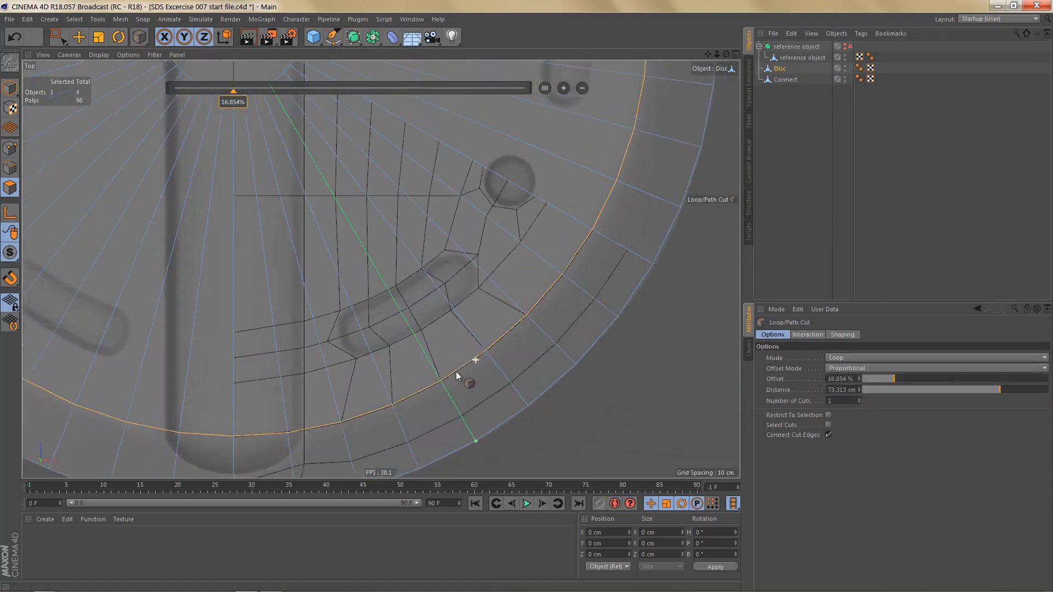
{"action": "middle_click", "coordinate": [332, 286]}
{"action": "middle_click", "coordinate": [291, 219]}
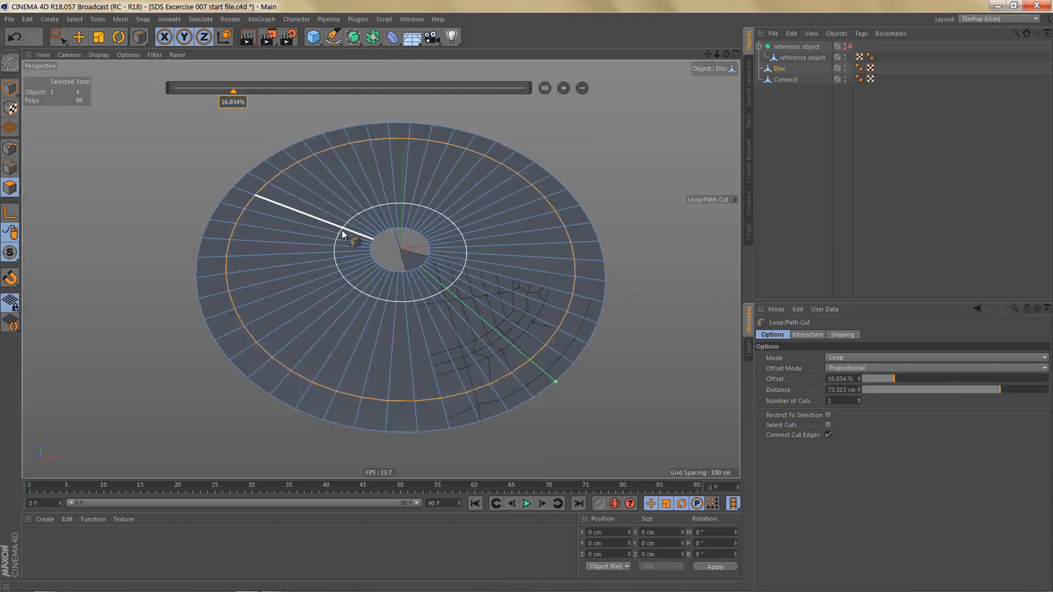
{"action": "key", "text": "Return"}
Step: Move the whole disc straight down below the wedge
{"action": "key", "text": "e"}
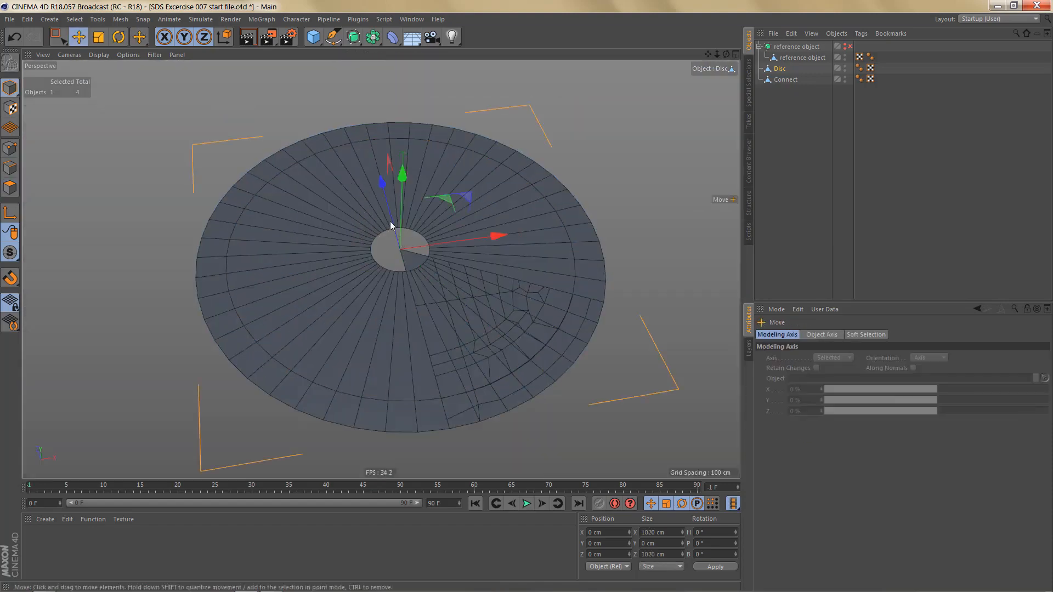
{"action": "left_click_drag", "start_coordinate": [400, 178], "coordinate": [393, 214]}
{"action": "left_click_drag", "start_coordinate": [364, 302], "coordinate": [400, 266], "text": "alt"}
Step: Select the disc's outer edge loop and lower it to about -71 cm in Y to form a sloped rim
{"action": "key", "text": "Return"}
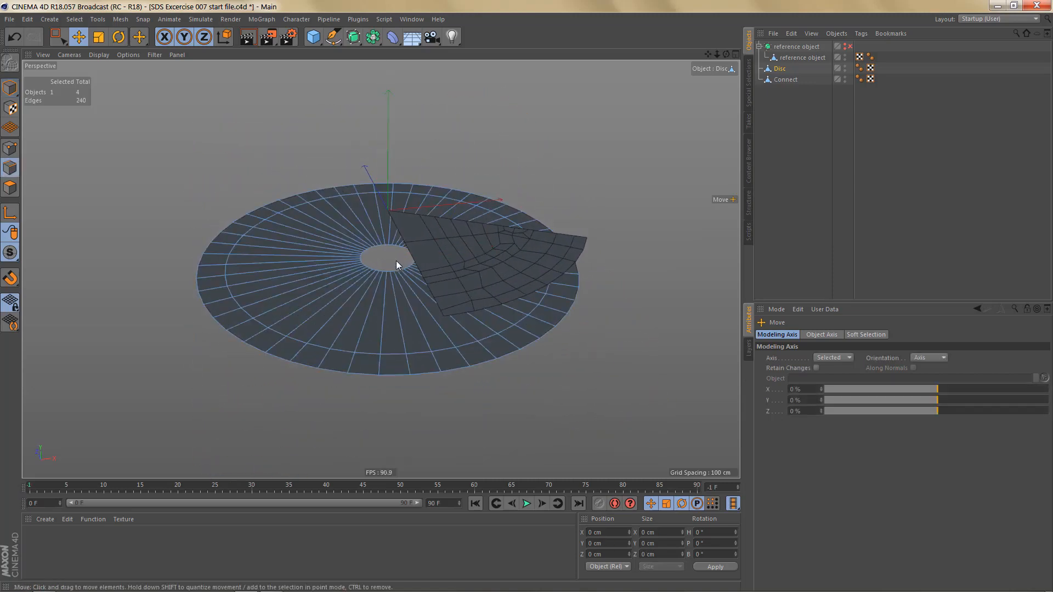
{"action": "left_click", "coordinate": [426, 374]}
{"action": "double_click", "coordinate": [426, 373]}
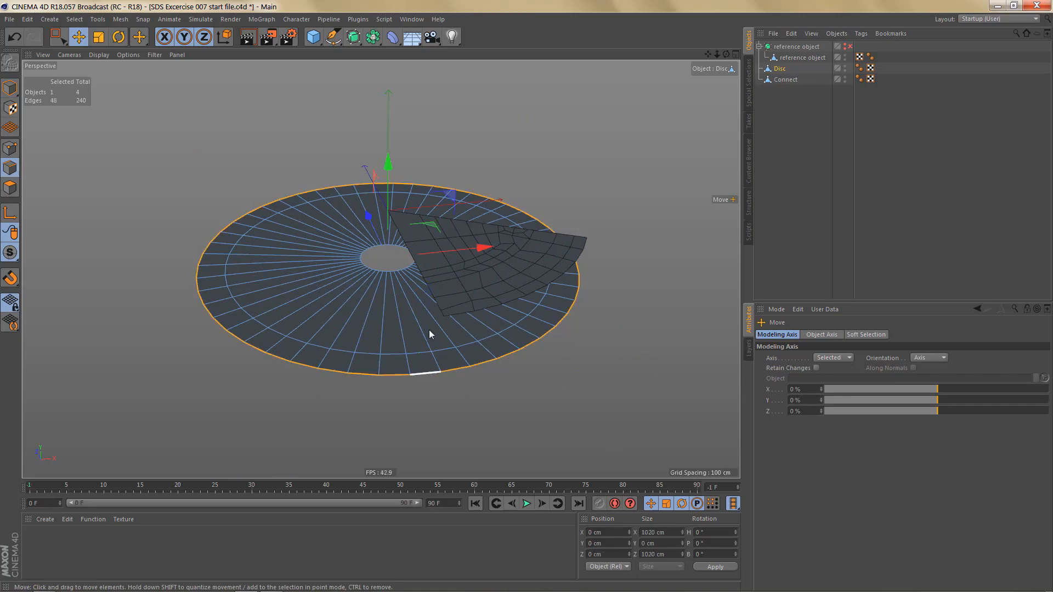
{"action": "left_click_drag", "start_coordinate": [389, 160], "coordinate": [394, 185]}
{"action": "middle_click_drag", "start_coordinate": [438, 227], "coordinate": [439, 243], "text": "alt"}
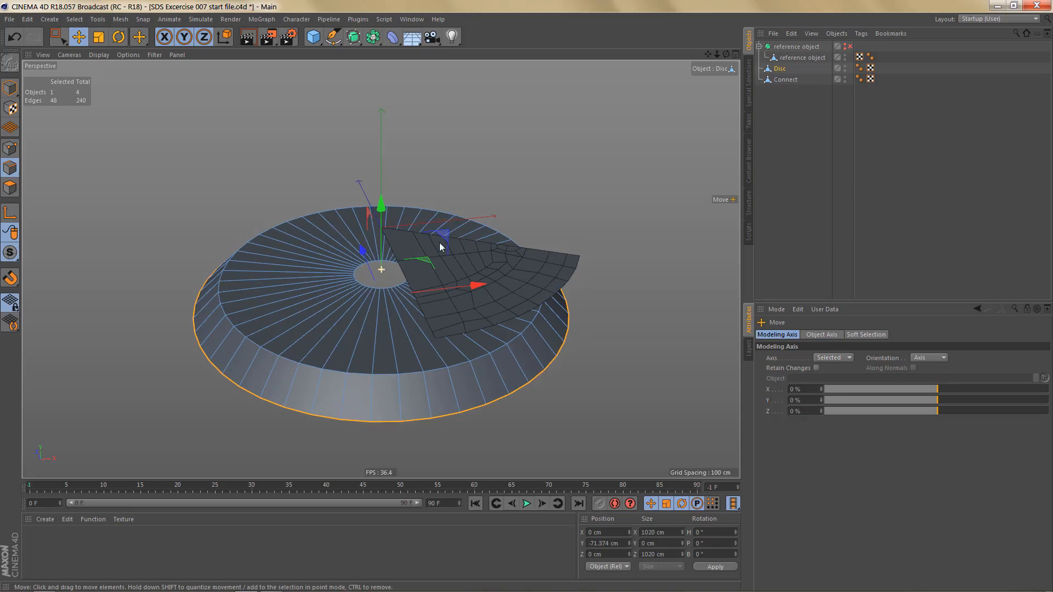
Step: Add a Shrink Wrap deformer as a child of the Connect wedge and set Disc as its target object
{"action": "left_click", "coordinate": [784, 81]}
{"action": "left_click", "coordinate": [393, 39]}
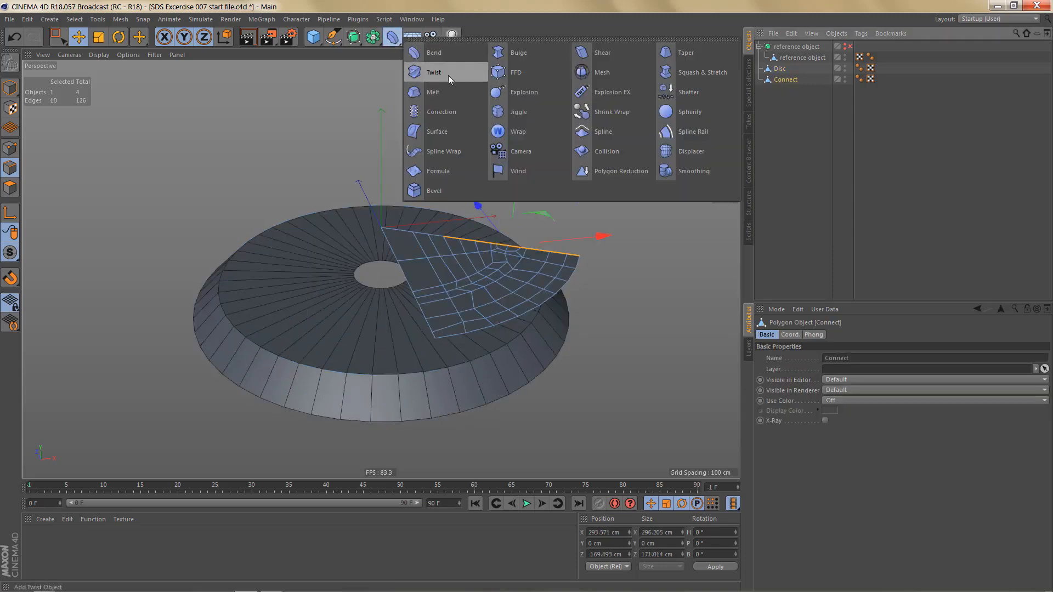
{"action": "left_click", "coordinate": [595, 113]}
{"action": "left_click_drag", "start_coordinate": [492, 298], "coordinate": [496, 309], "text": "alt"}
{"action": "left_click_drag", "start_coordinate": [778, 70], "coordinate": [833, 354]}
{"action": "left_click_drag", "start_coordinate": [623, 350], "coordinate": [507, 324], "text": "alt"}
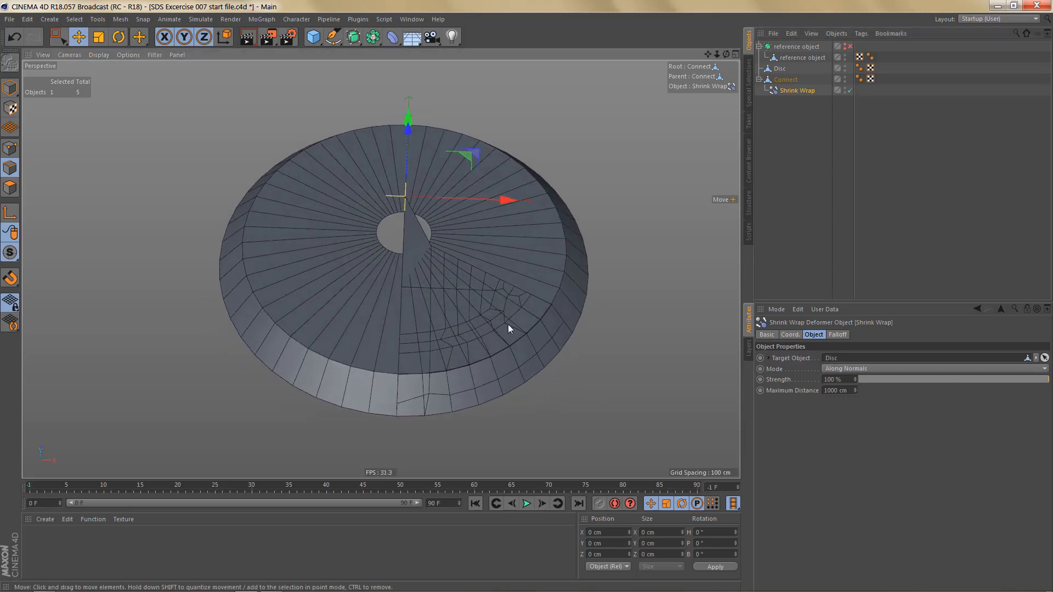
Step: Hide the disc and inspect how the wedge is projected, especially around its inner tip
{"action": "double_click", "coordinate": [844, 68]}
{"action": "left_click_drag", "start_coordinate": [431, 275], "coordinate": [315, 254], "text": "alt"}
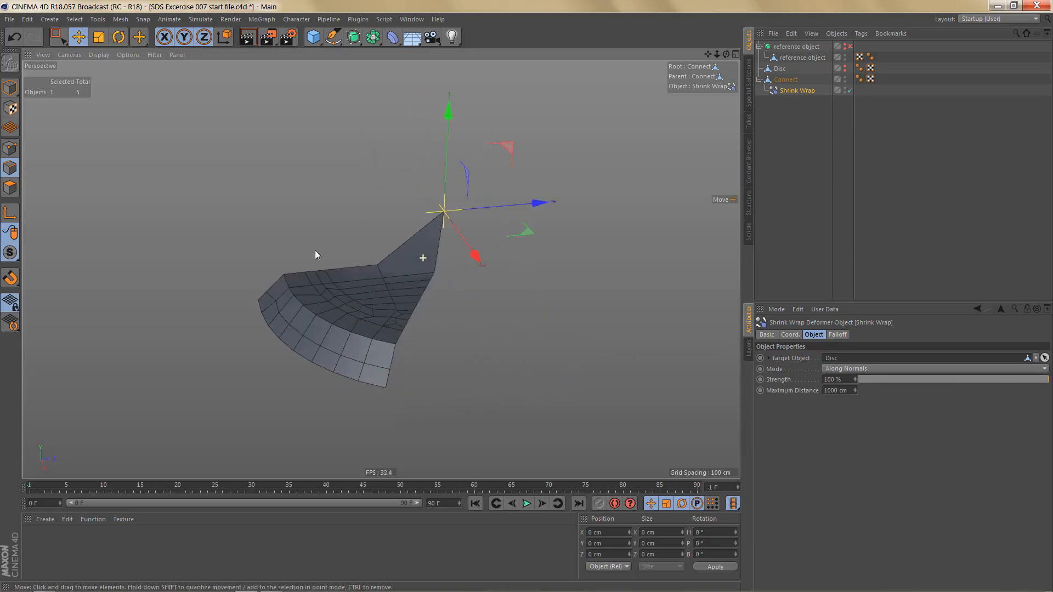
{"action": "left_click_drag", "start_coordinate": [429, 247], "coordinate": [486, 279], "text": "alt"}
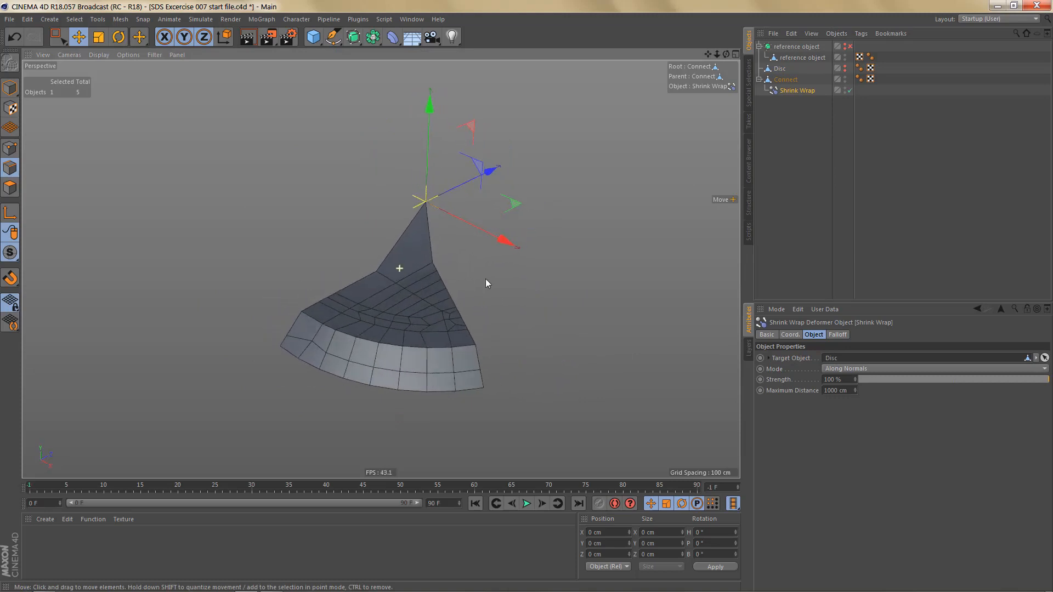
Step: Unhide the disc, weld the points around its central hole into one centre point, and hide the disc again
{"action": "left_click", "coordinate": [782, 69]}
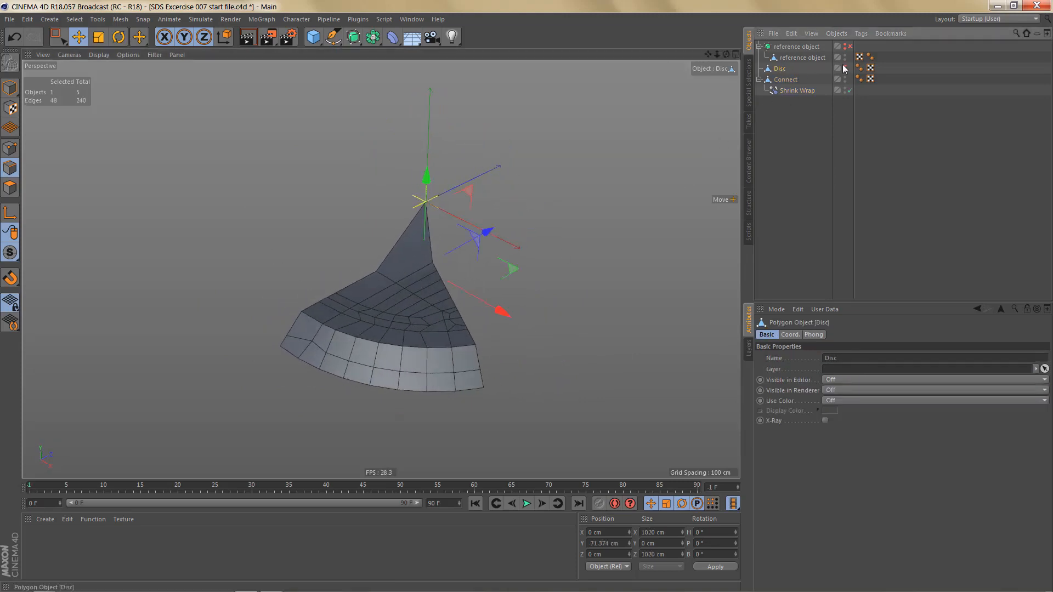
{"action": "left_click", "coordinate": [844, 68]}
{"action": "left_click_drag", "start_coordinate": [464, 256], "coordinate": [454, 274], "text": "alt"}
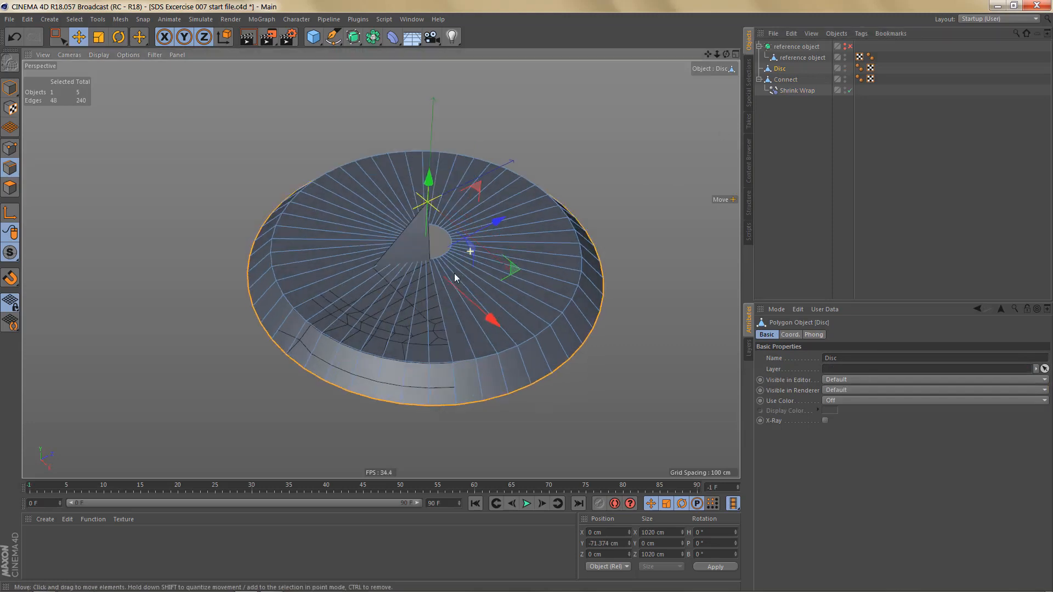
{"action": "key", "text": "Return"}
{"action": "key", "text": "0"}
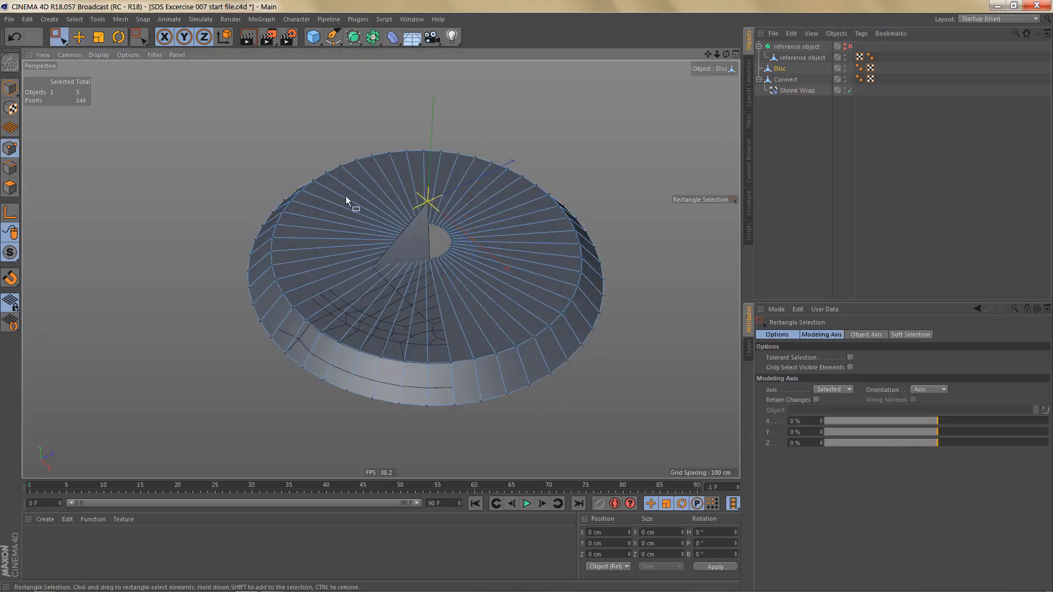
{"action": "left_click_drag", "start_coordinate": [424, 243], "coordinate": [460, 272]}
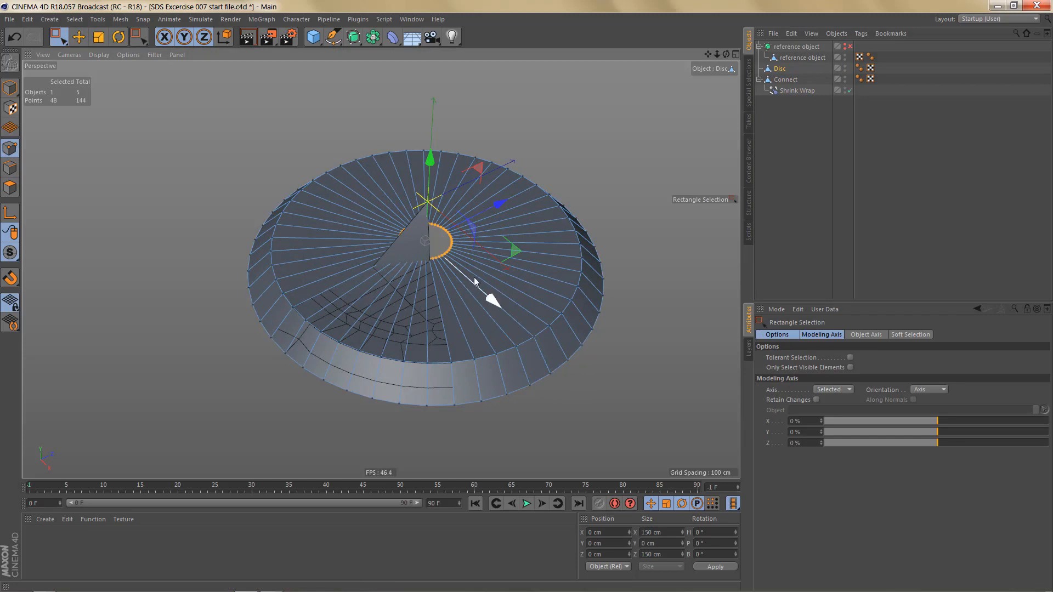
{"action": "key", "text": "m"}
{"action": "key", "text": "q"}
{"action": "left_click", "coordinate": [490, 288]}
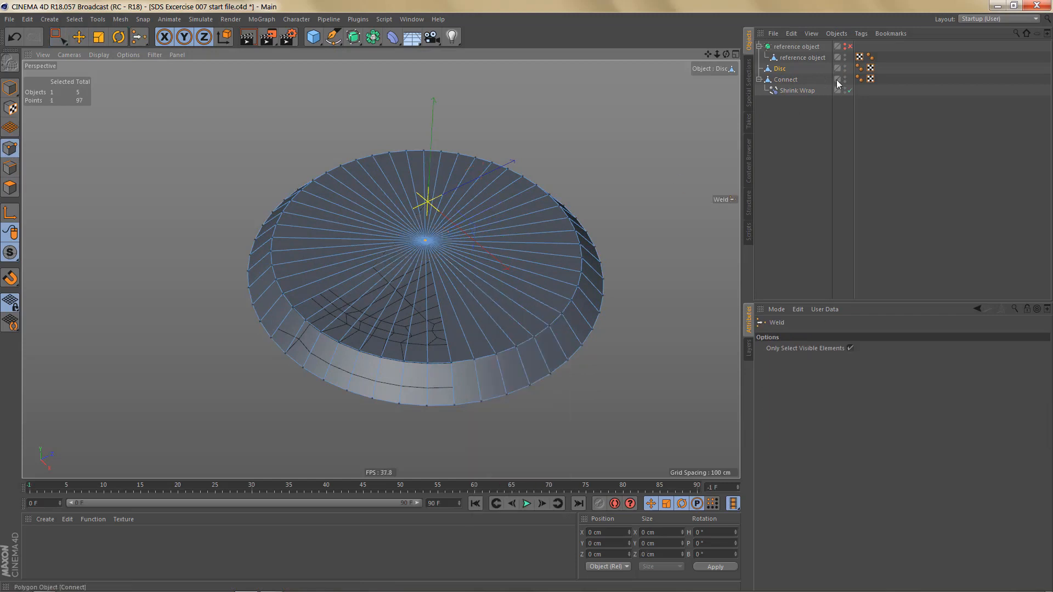
{"action": "left_click", "coordinate": [845, 68]}
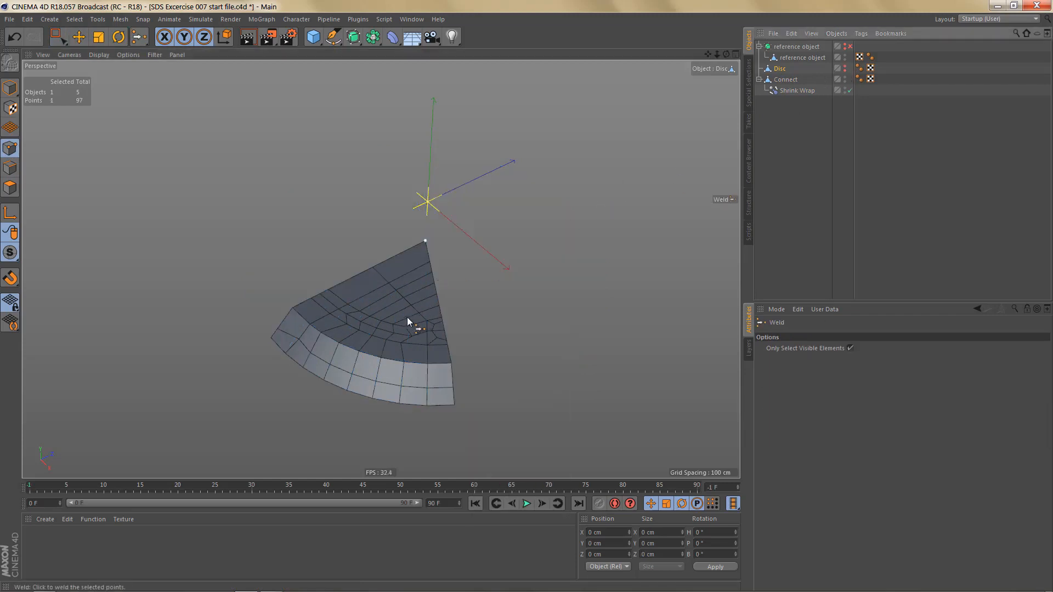
Step: Bake the shrink-wrapped Connect wedge into a new polygon object with Current State to Object and hide the original wedge
{"action": "left_click_drag", "start_coordinate": [406, 317], "coordinate": [570, 258], "text": "alt"}
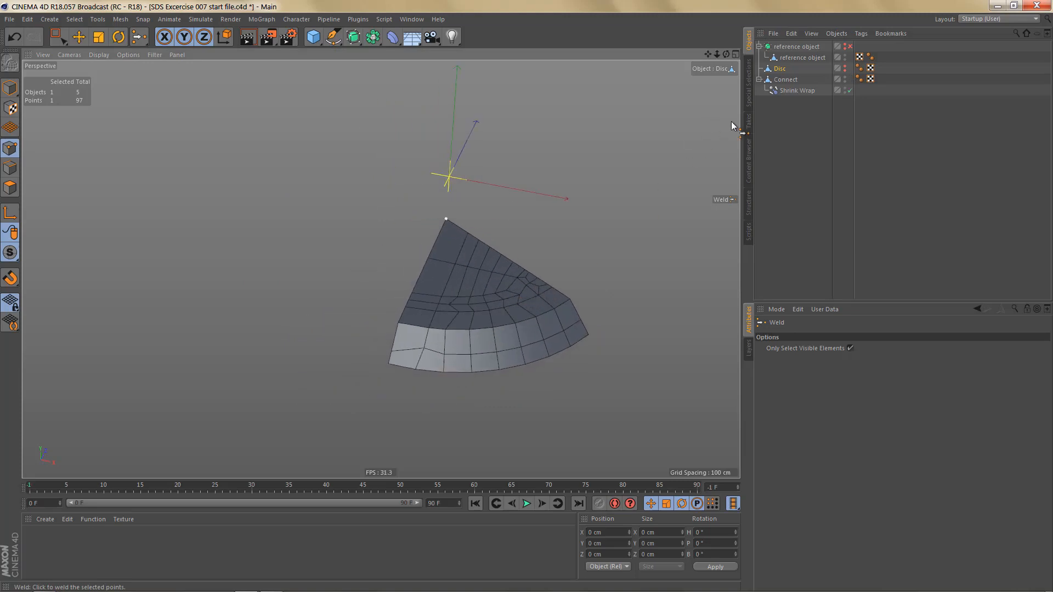
{"action": "right_click", "coordinate": [791, 79]}
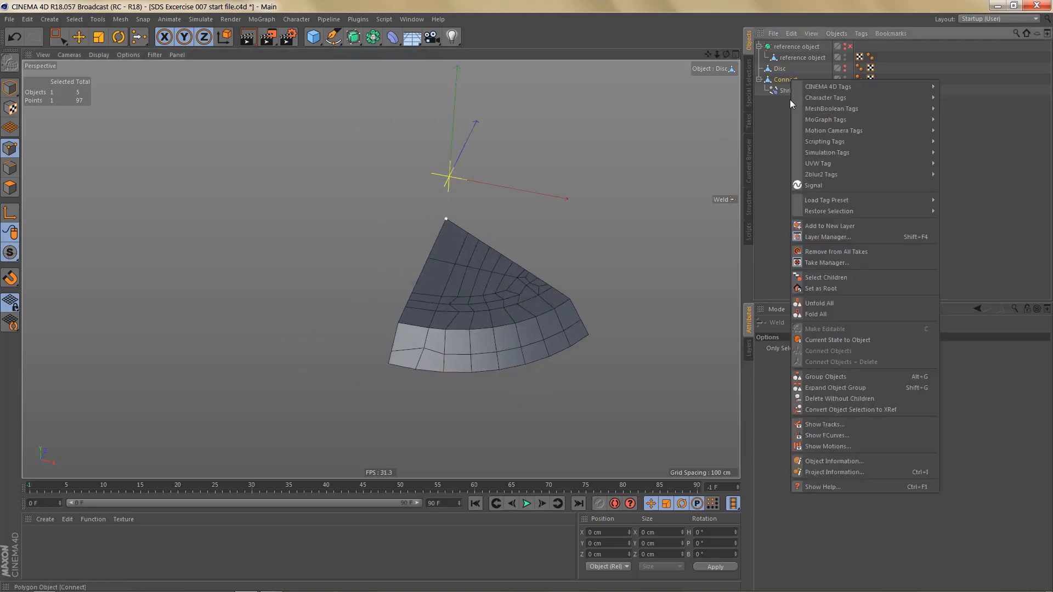
{"action": "left_click", "coordinate": [836, 341]}
{"action": "left_click", "coordinate": [845, 81], "text": "alt"}
{"action": "left_click", "coordinate": [845, 81], "text": "alt"}
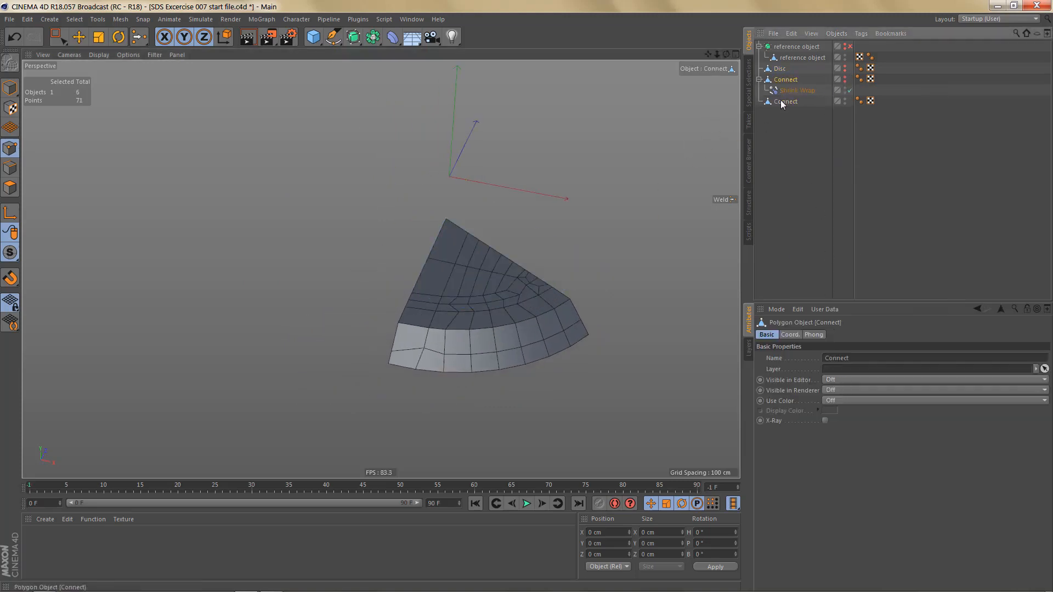
Step: On the baked Connect wedge, select the two-row band of eight polygons forming the curved slot in the middle of its upper face
{"action": "left_click", "coordinate": [781, 102]}
{"action": "right_click_drag", "start_coordinate": [471, 324], "coordinate": [535, 300], "text": "alt"}
{"action": "scroll", "coordinate": [534, 302], "scroll_direction": "up", "scroll_amount": 6}
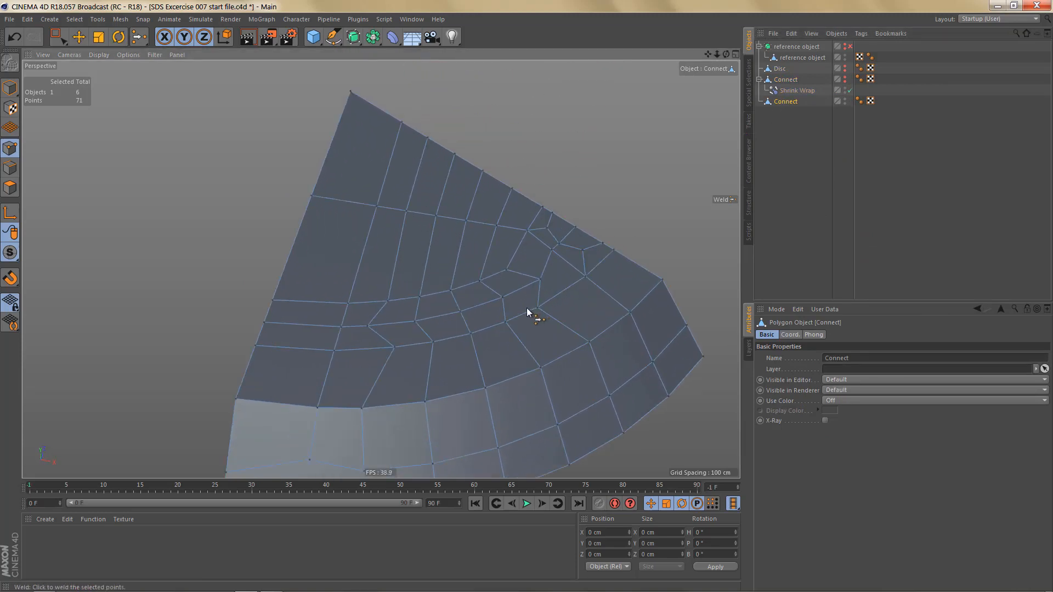
{"action": "key", "text": "u"}
{"action": "key", "text": "o"}
{"action": "middle_click_drag", "start_coordinate": [482, 330], "coordinate": [465, 318], "text": "alt"}
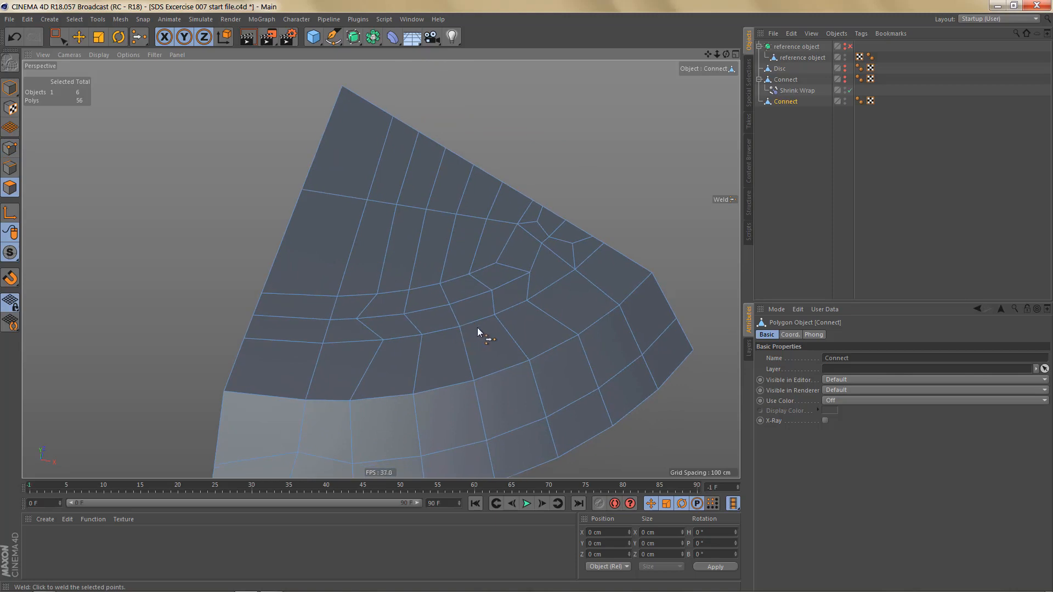
{"action": "left_click_drag", "start_coordinate": [477, 327], "coordinate": [455, 327], "text": "alt"}
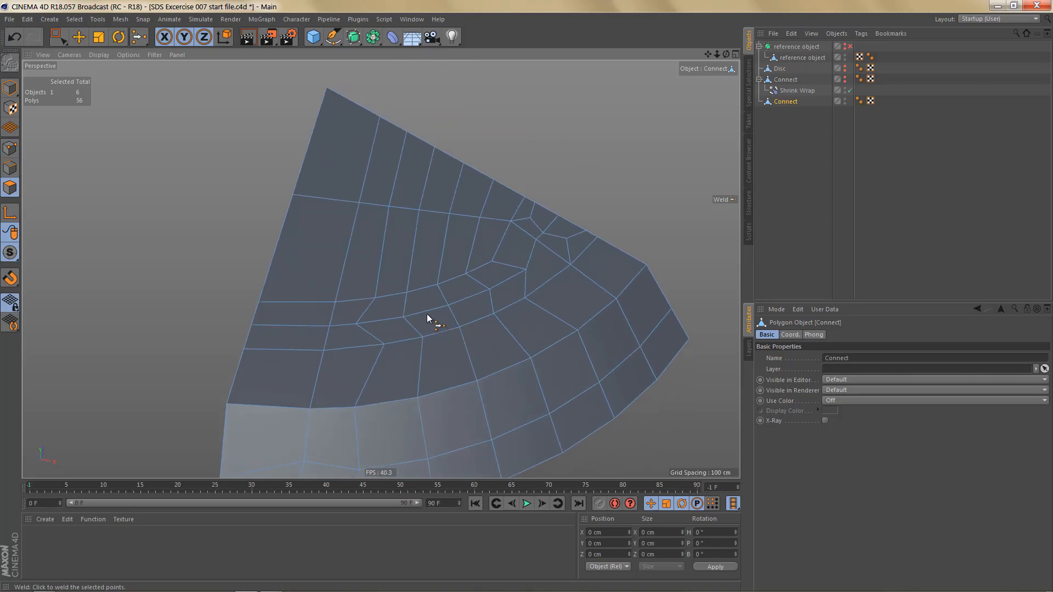
{"action": "key", "text": "space"}
{"action": "left_click_drag", "start_coordinate": [386, 317], "coordinate": [509, 283]}
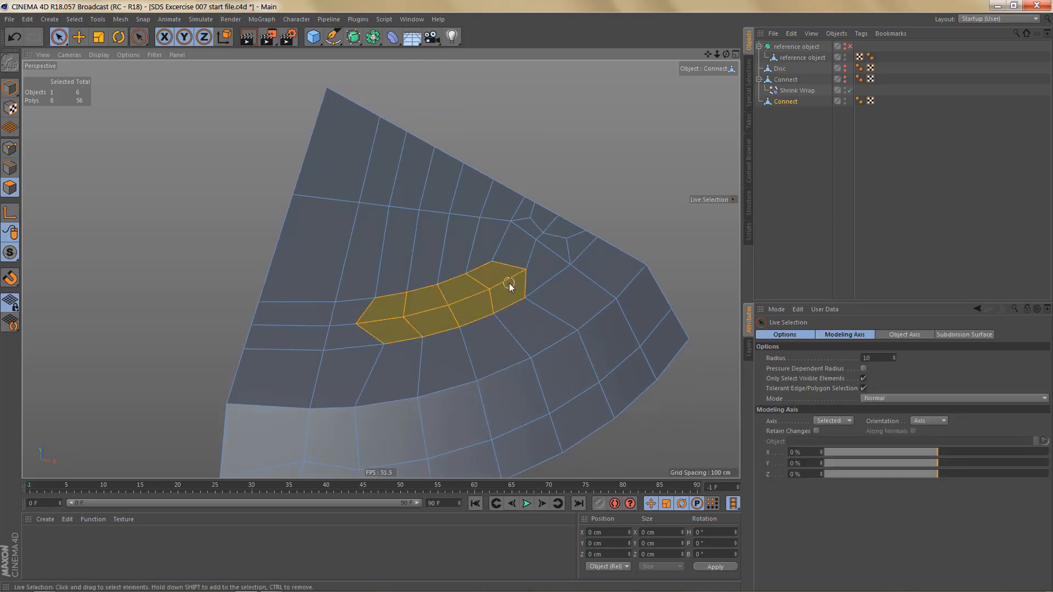
Step: Add the two small notch polygons to the slot selection and extrude all of them with a -20 cm offset
{"action": "left_click", "coordinate": [555, 221], "text": "shift"}
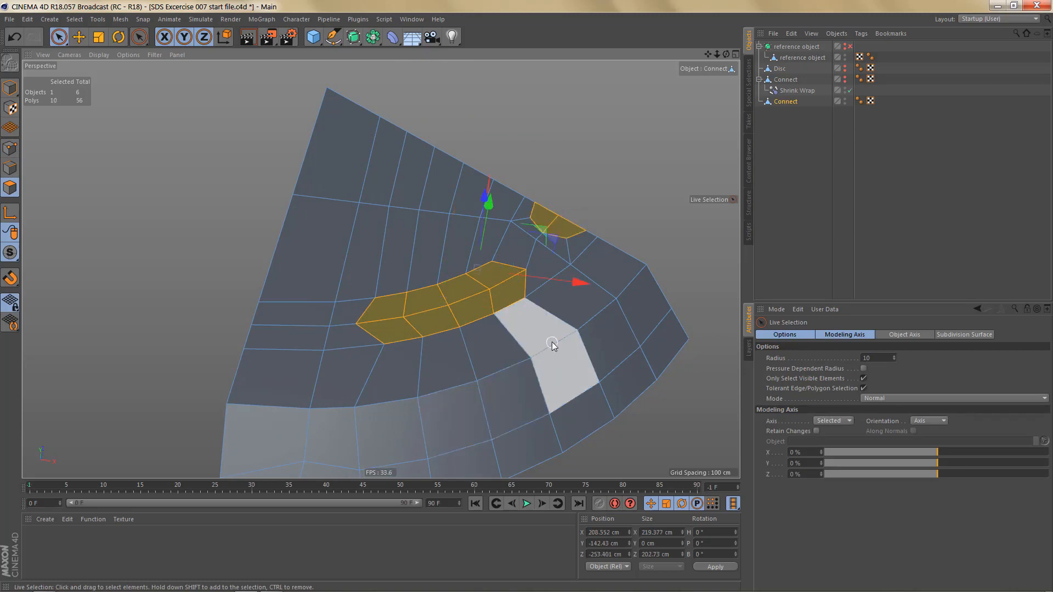
{"action": "key", "text": "d"}
{"action": "left_click_drag", "start_coordinate": [607, 343], "coordinate": [562, 344]}
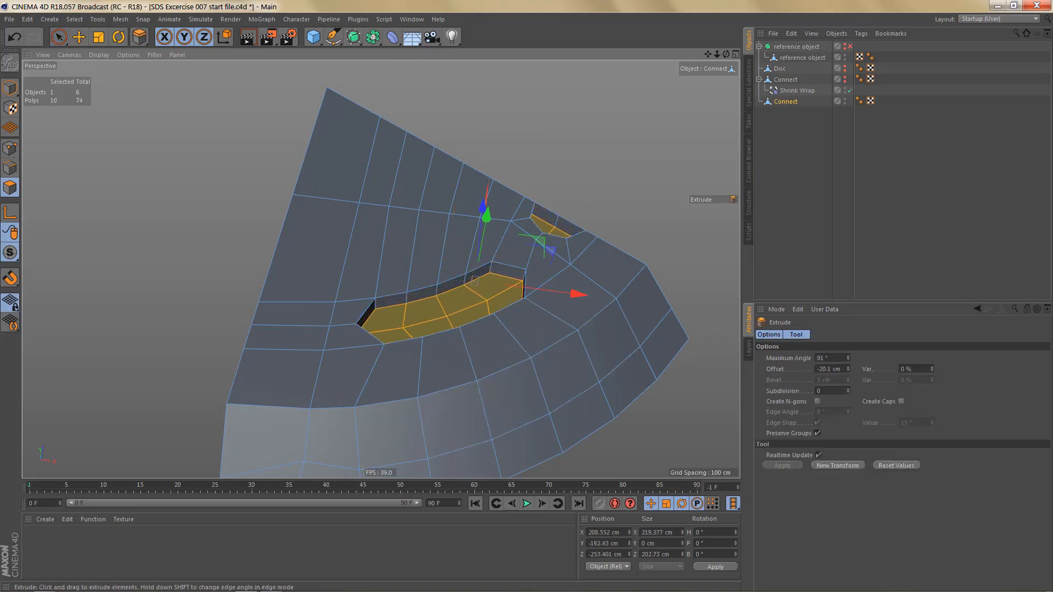
Step: Delete the two extruded wall polygons that close off the small notch at the mesh's outer border
{"action": "right_click_drag", "start_coordinate": [579, 313], "coordinate": [607, 318], "text": "alt"}
{"action": "middle_click_drag", "start_coordinate": [607, 318], "coordinate": [615, 352], "text": "alt"}
{"action": "right_click_drag", "start_coordinate": [573, 266], "coordinate": [590, 266], "text": "alt"}
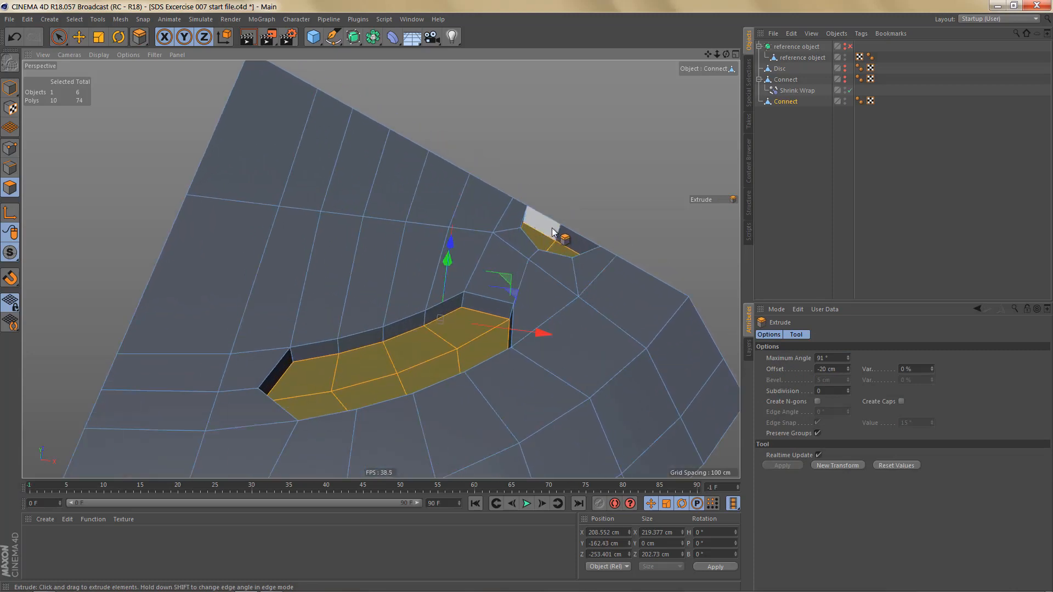
{"action": "left_click", "coordinate": [552, 228]}
{"action": "left_click", "coordinate": [568, 240], "text": "shift"}
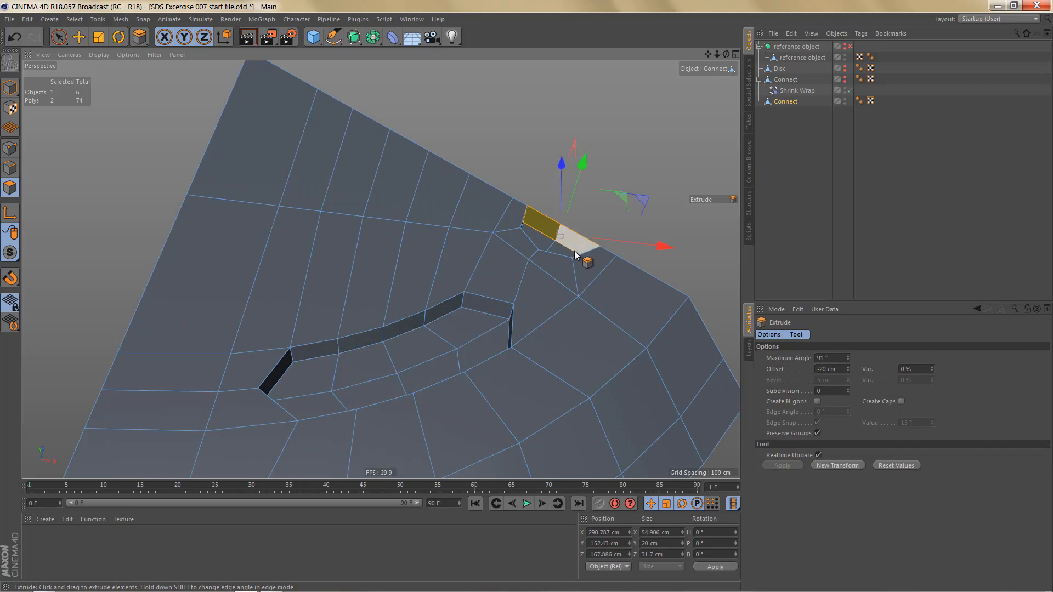
{"action": "key", "text": "Delete"}
{"action": "key", "text": "n"}
Step: Add a Subdivision Surface as parent of the extruded Connect mesh and turn its smoothing off after a preview
{"action": "right_click_drag", "start_coordinate": [524, 283], "coordinate": [509, 301], "text": "alt"}
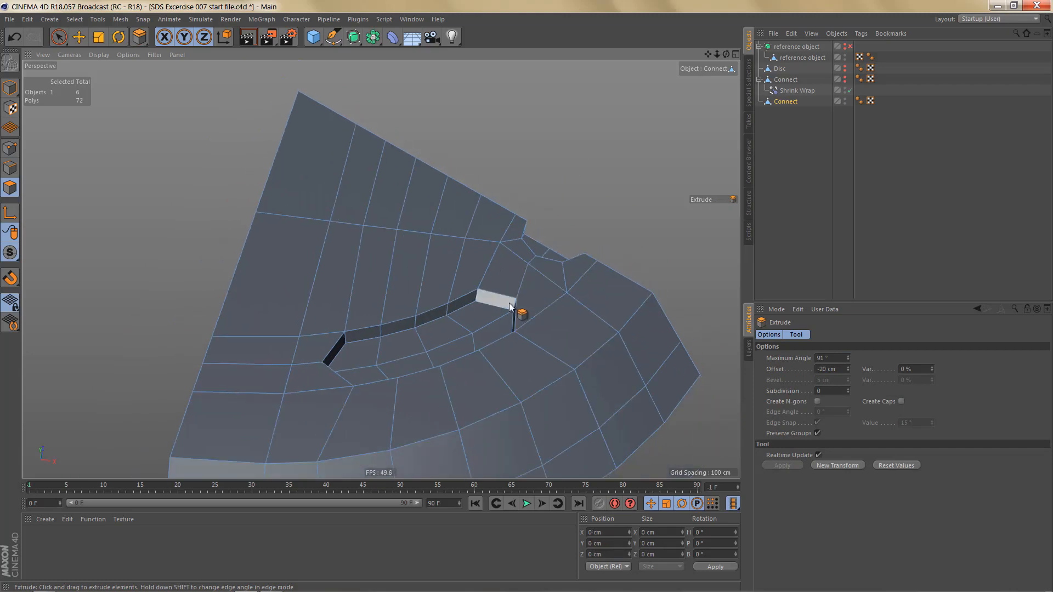
{"action": "left_click_drag", "start_coordinate": [509, 297], "coordinate": [503, 280], "text": "alt"}
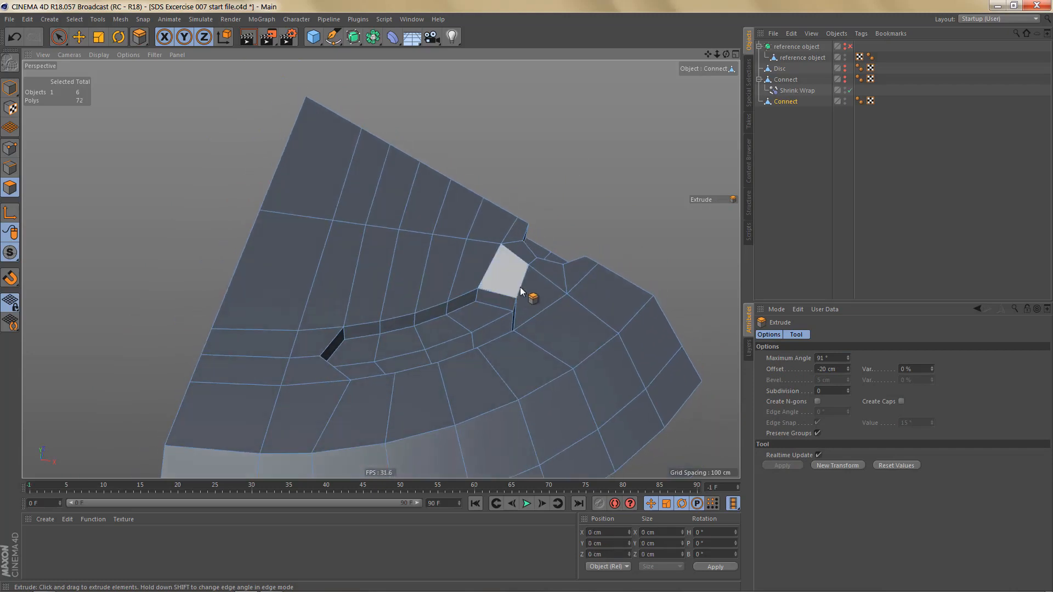
{"action": "left_click", "coordinate": [353, 36], "text": "alt"}
{"action": "left_click_drag", "start_coordinate": [433, 217], "coordinate": [372, 287], "text": "alt"}
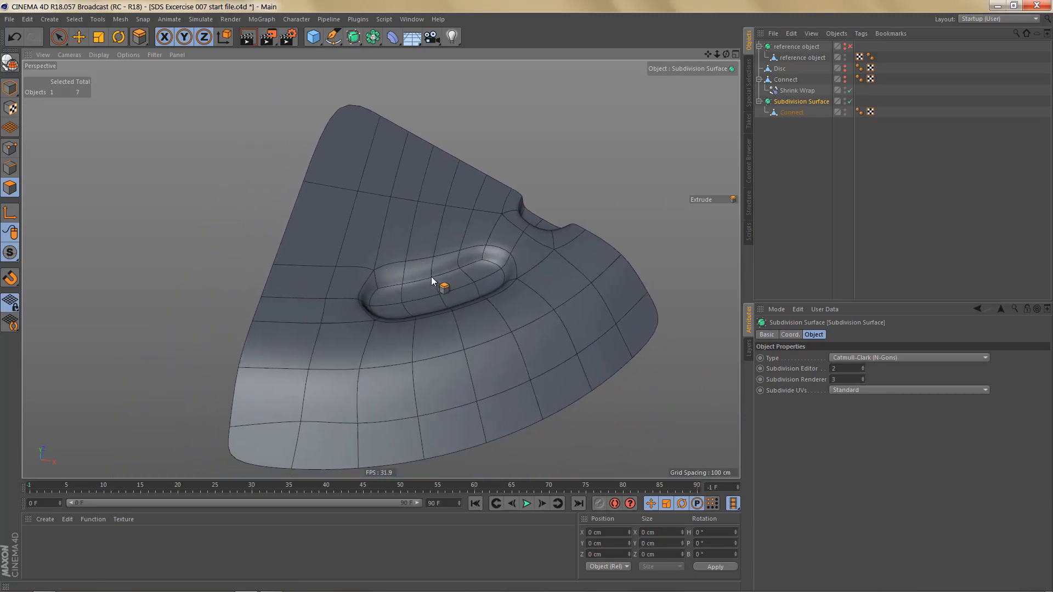
{"action": "key", "text": "q"}
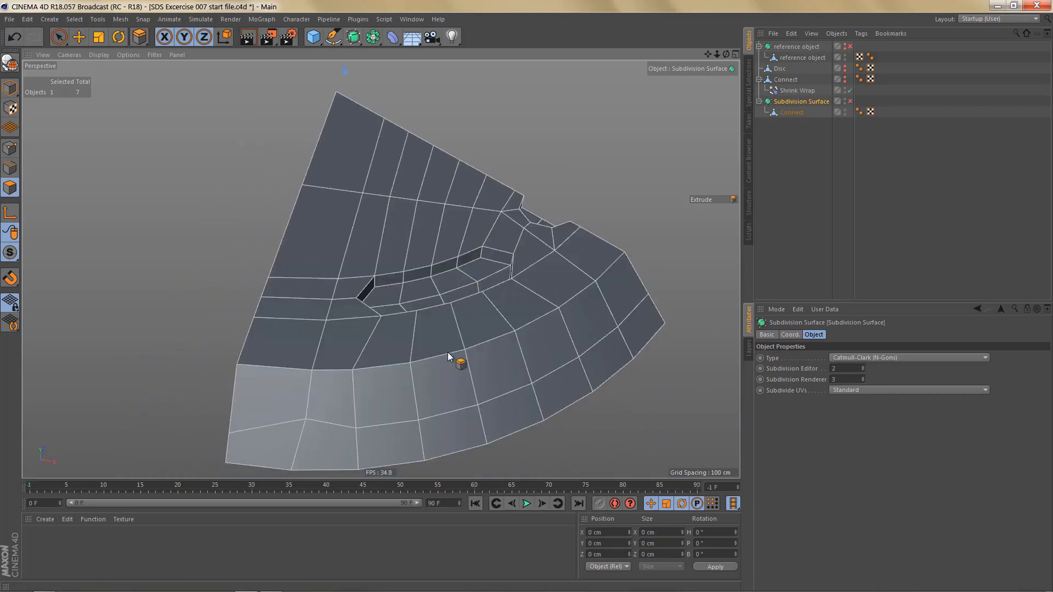
Step: Select the floor polygons of the slot and the notch on the subdivided Connect mesh, then switch to edge mode
{"action": "right_click_drag", "start_coordinate": [503, 262], "coordinate": [507, 263], "text": "alt"}
{"action": "middle_click_drag", "start_coordinate": [489, 279], "coordinate": [479, 298], "text": "alt"}
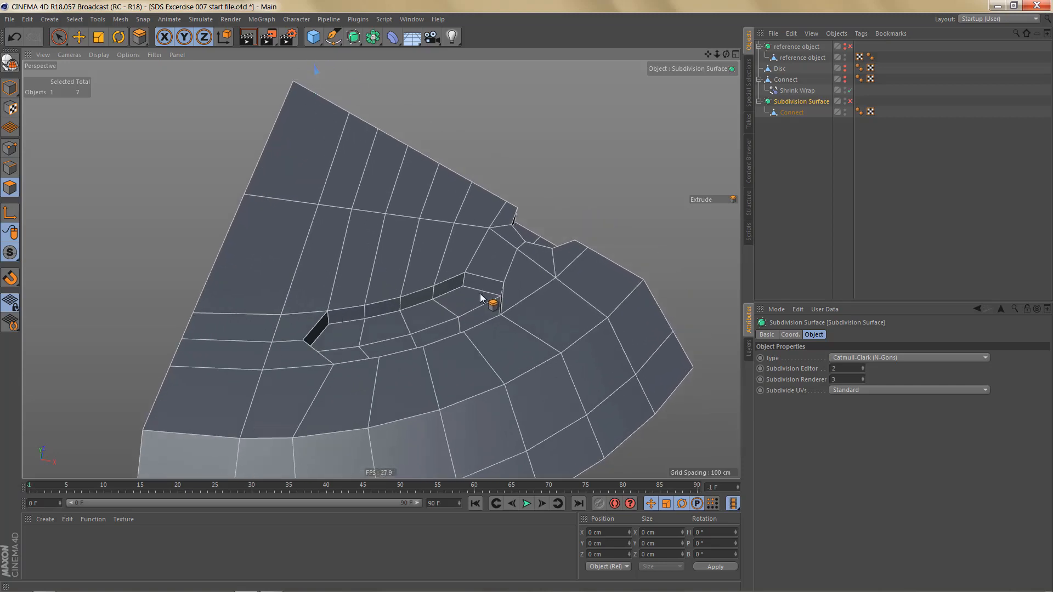
{"action": "left_click", "coordinate": [790, 110]}
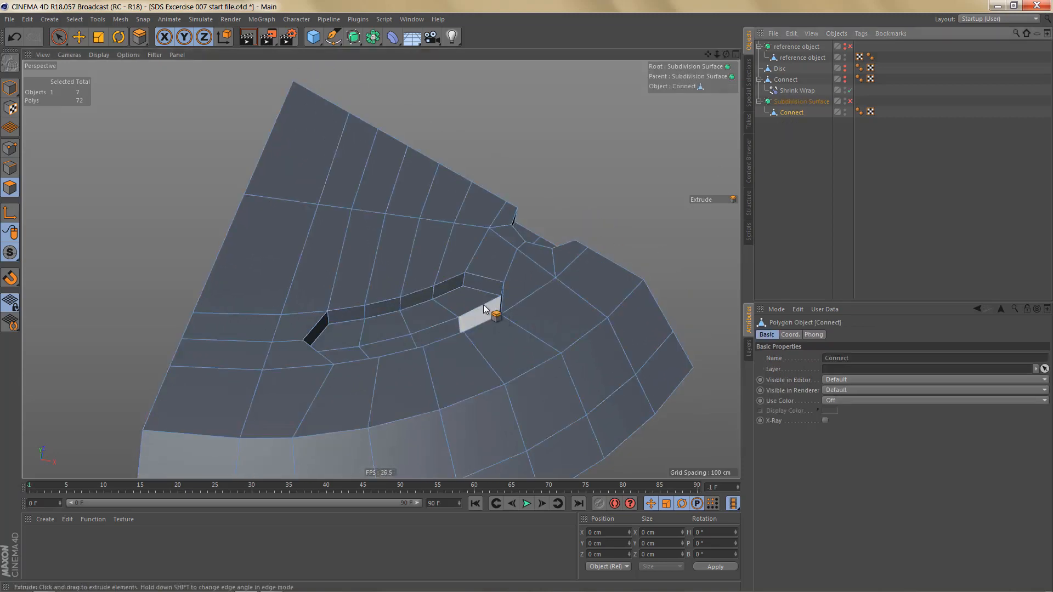
{"action": "key", "text": "space"}
{"action": "mouse_move", "coordinate": [342, 343]}
{"action": "left_mouse_down"}
{"action": "mouse_move", "coordinate": [427, 318]}
{"action": "mouse_move", "coordinate": [438, 330]}
{"action": "left_mouse_up"}
{"action": "left_click", "coordinate": [540, 233], "text": "shift"}
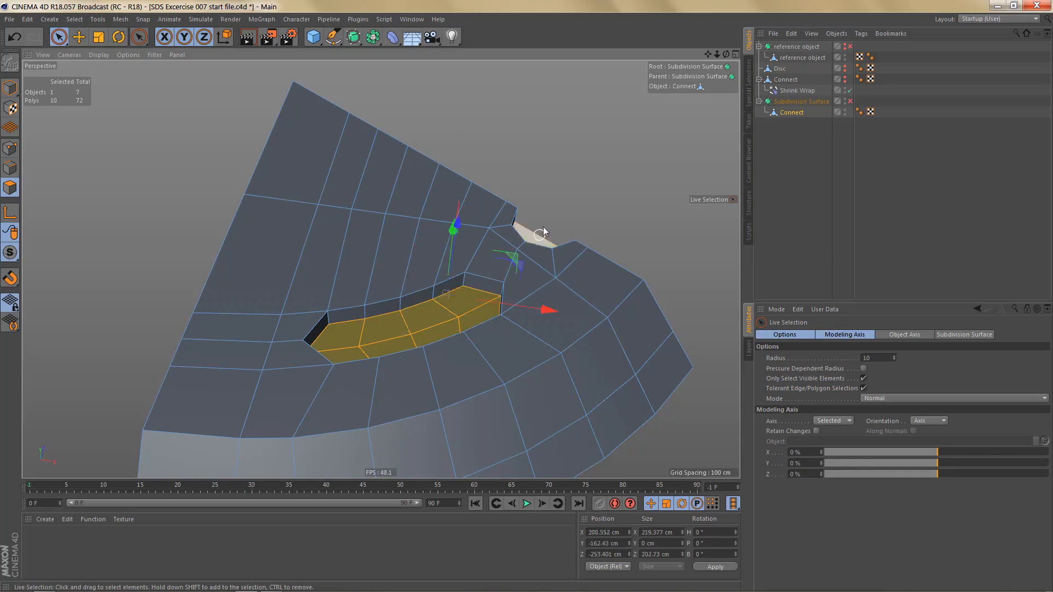
{"action": "left_click_drag", "start_coordinate": [458, 259], "coordinate": [464, 239], "text": "alt"}
{"action": "key", "text": "Return"}
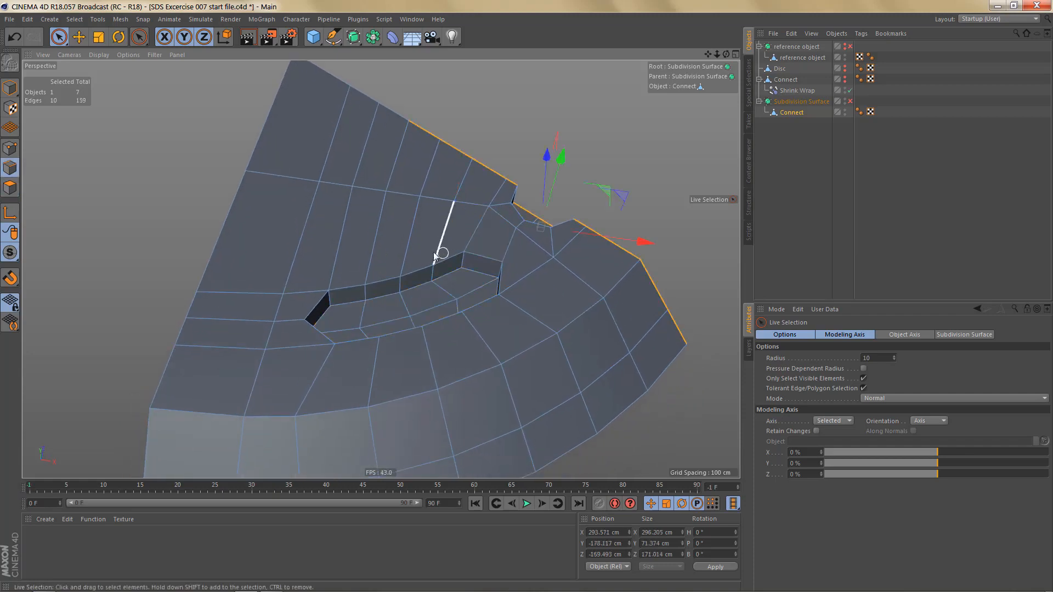
Step: Loop-select the upper rim and the lower floor edges of the slot recess
{"action": "key", "text": "u"}
{"action": "key", "text": "b"}
{"action": "scroll", "coordinate": [331, 315], "scroll_direction": "up", "scroll_amount": 2}
{"action": "scroll", "coordinate": [331, 298], "scroll_direction": "up", "scroll_amount": 2}
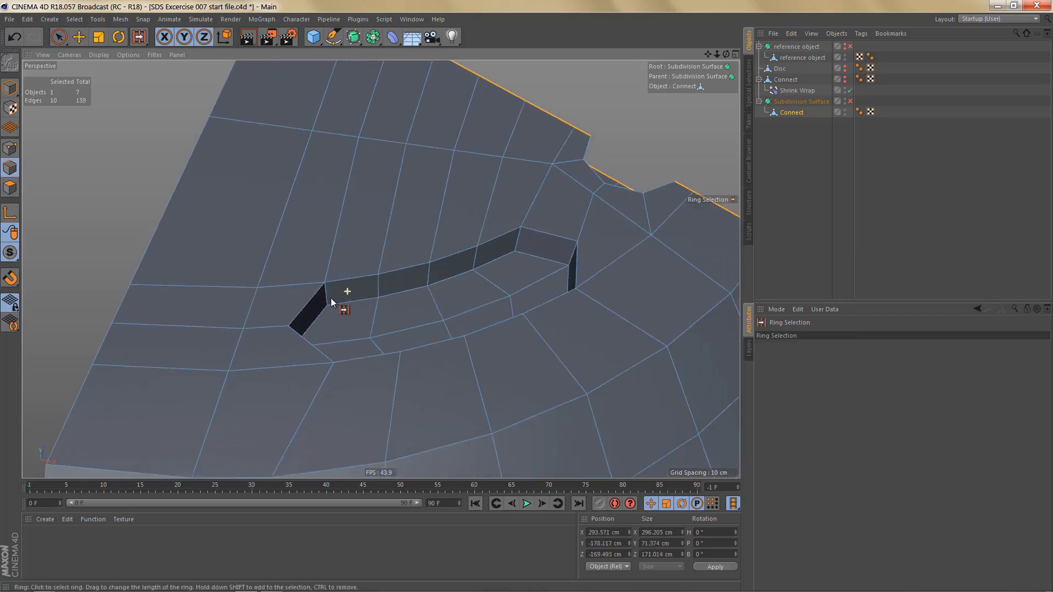
{"action": "key", "text": "u"}
{"action": "key", "text": "l"}
{"action": "left_click", "coordinate": [489, 317]}
{"action": "left_click_drag", "start_coordinate": [489, 317], "coordinate": [525, 324], "text": "alt"}
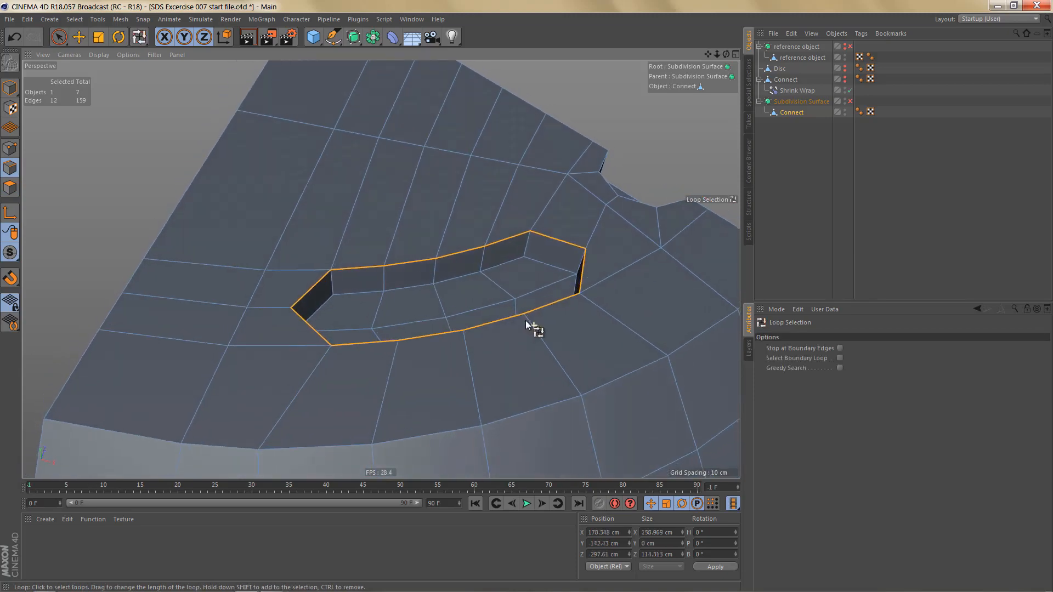
{"action": "left_click", "coordinate": [471, 282], "text": "shift"}
Step: Bevel the two selected slot loops in Solid mode with a 4 cm offset
{"action": "key", "text": "m"}
{"action": "key", "text": "s"}
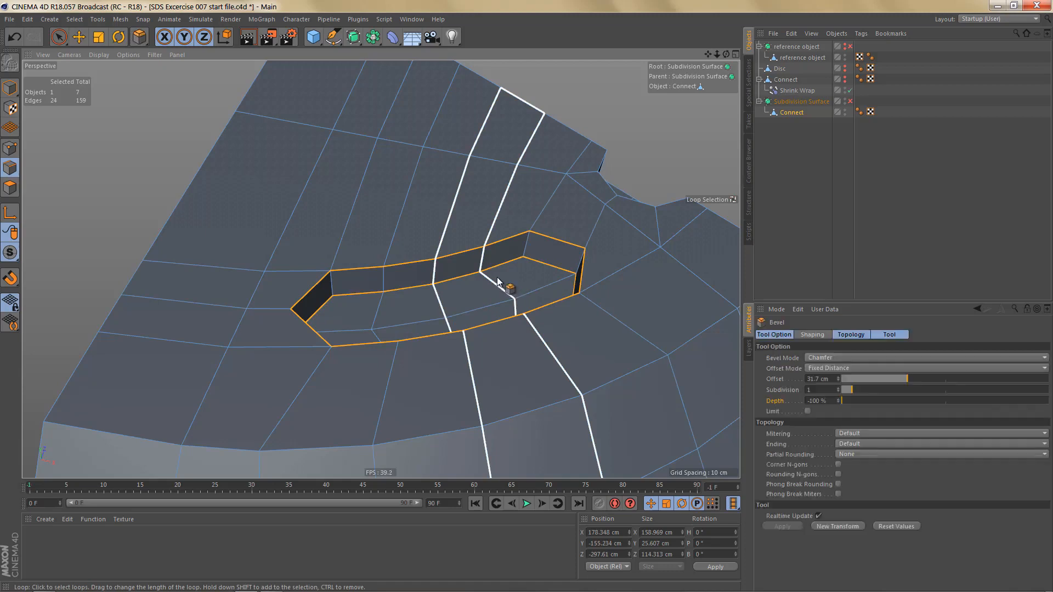
{"action": "middle_click_drag", "start_coordinate": [624, 387], "coordinate": [617, 375], "text": "alt"}
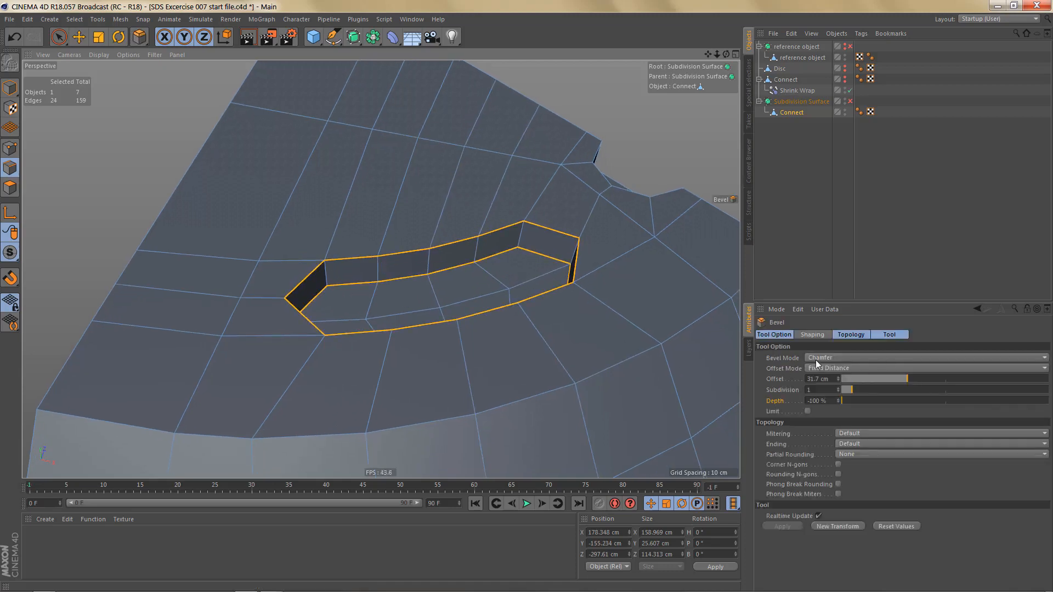
{"action": "left_click", "coordinate": [815, 359]}
{"action": "left_click", "coordinate": [822, 380]}
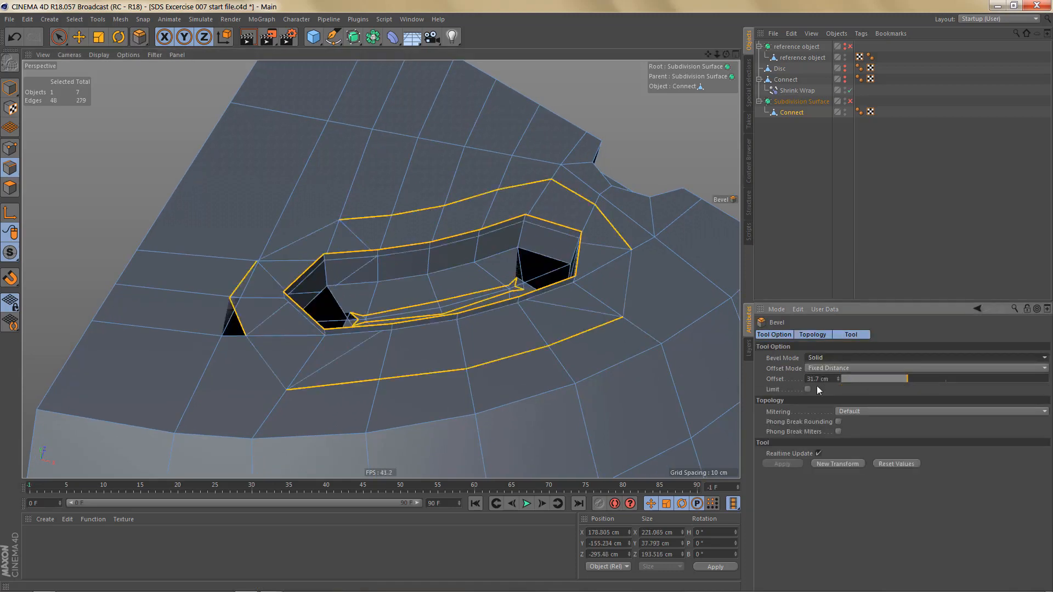
{"action": "left_click_drag", "start_coordinate": [837, 380], "coordinate": [837, 396]}
{"action": "left_click_drag", "start_coordinate": [621, 306], "coordinate": [645, 293]}
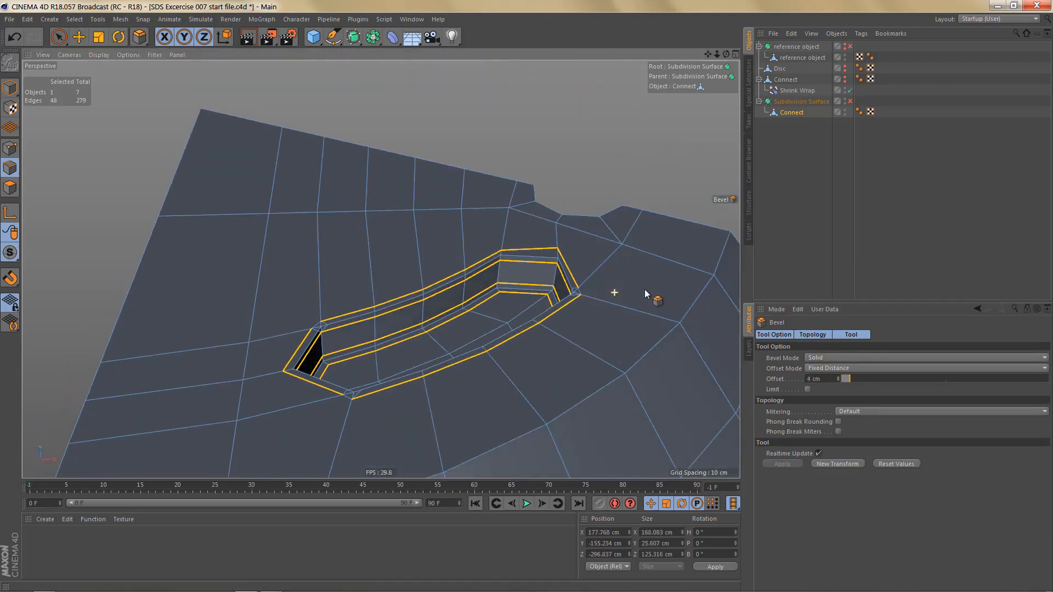
Step: Set the bevel's mitering to Uniform, inspect the slot corners and undo the bevel
{"action": "left_click", "coordinate": [854, 411]}
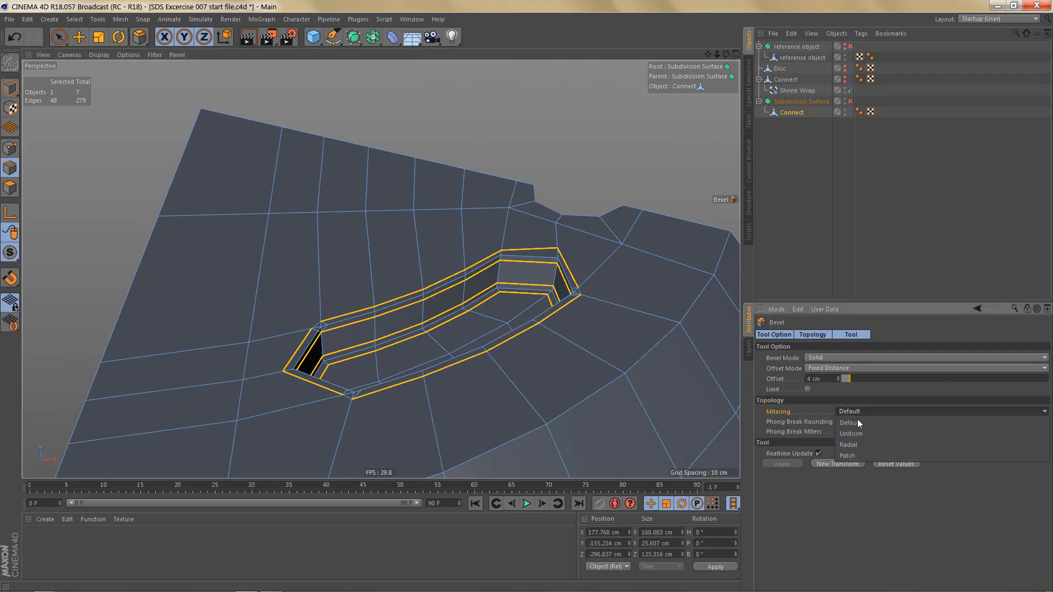
{"action": "left_click", "coordinate": [860, 432]}
{"action": "left_click_drag", "start_coordinate": [585, 348], "coordinate": [589, 298], "text": "alt"}
{"action": "left_click_drag", "start_coordinate": [634, 218], "coordinate": [667, 214], "text": "alt"}
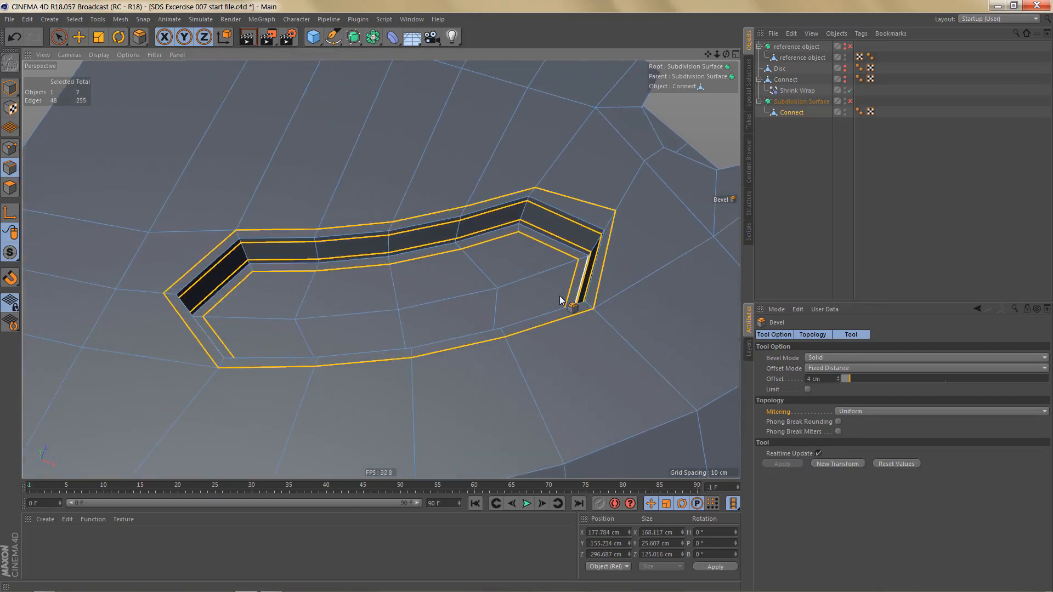
{"action": "key", "text": "ctrl+z"}
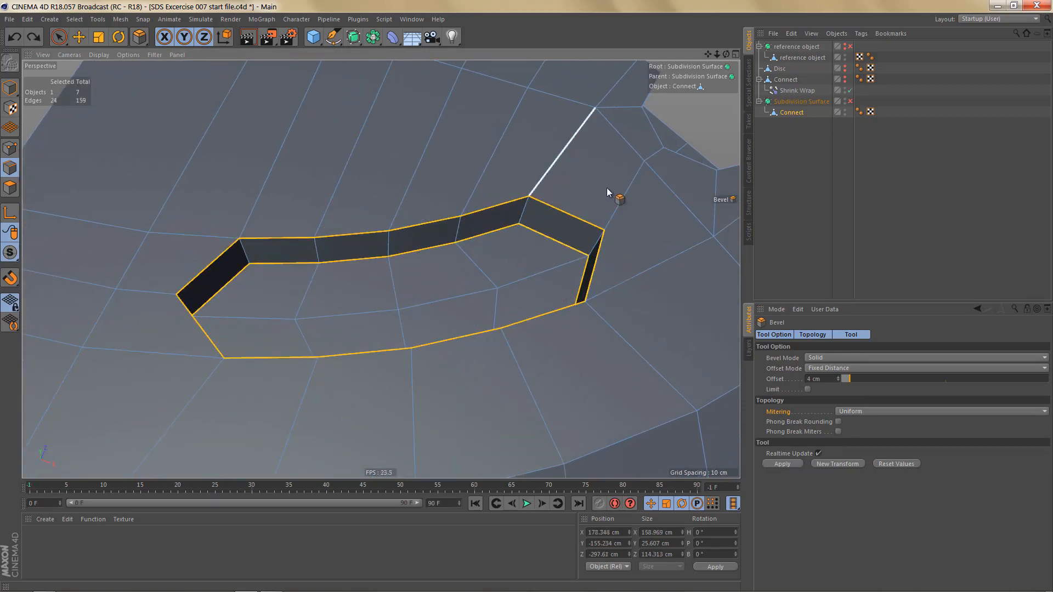
Step: Delete the three edges running outward from the slot's end nearest the notch to the surrounding mesh
{"action": "left_click_drag", "start_coordinate": [616, 248], "coordinate": [614, 235], "text": "alt"}
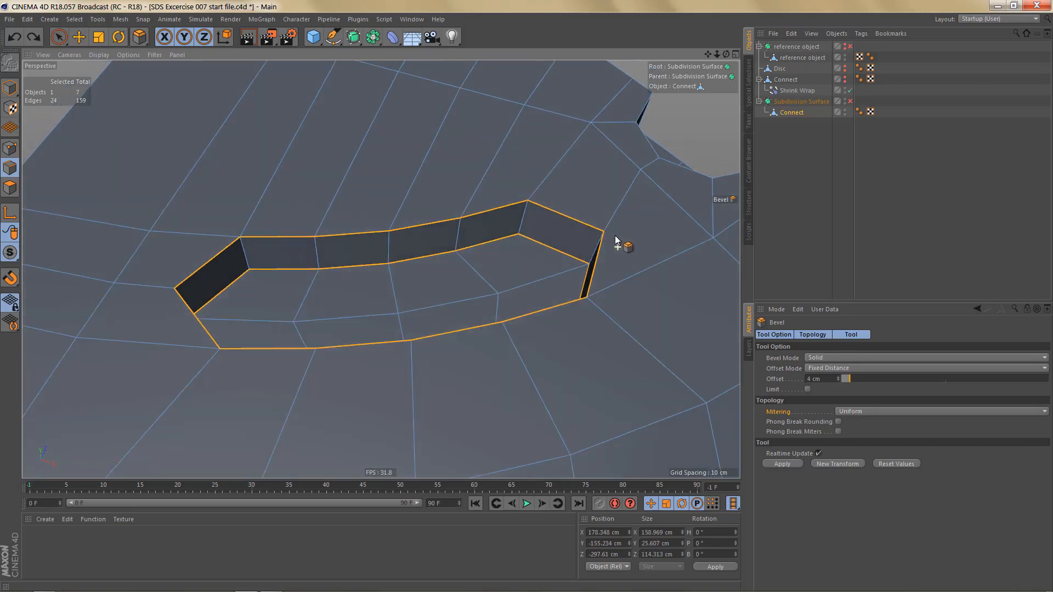
{"action": "middle_click_drag", "start_coordinate": [614, 235], "coordinate": [535, 258], "text": "alt"}
{"action": "right_click_drag", "start_coordinate": [538, 279], "coordinate": [541, 294], "text": "alt"}
{"action": "middle_click_drag", "start_coordinate": [541, 295], "coordinate": [523, 294], "text": "alt"}
{"action": "key", "text": "space"}
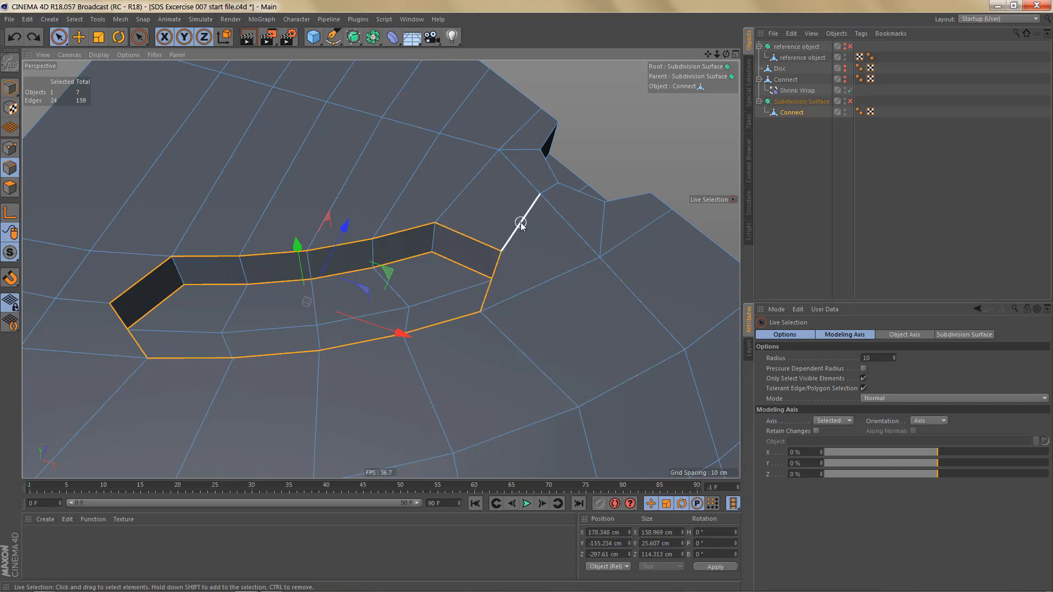
{"action": "left_click", "coordinate": [461, 193]}
{"action": "left_click", "coordinate": [512, 236], "text": "shift"}
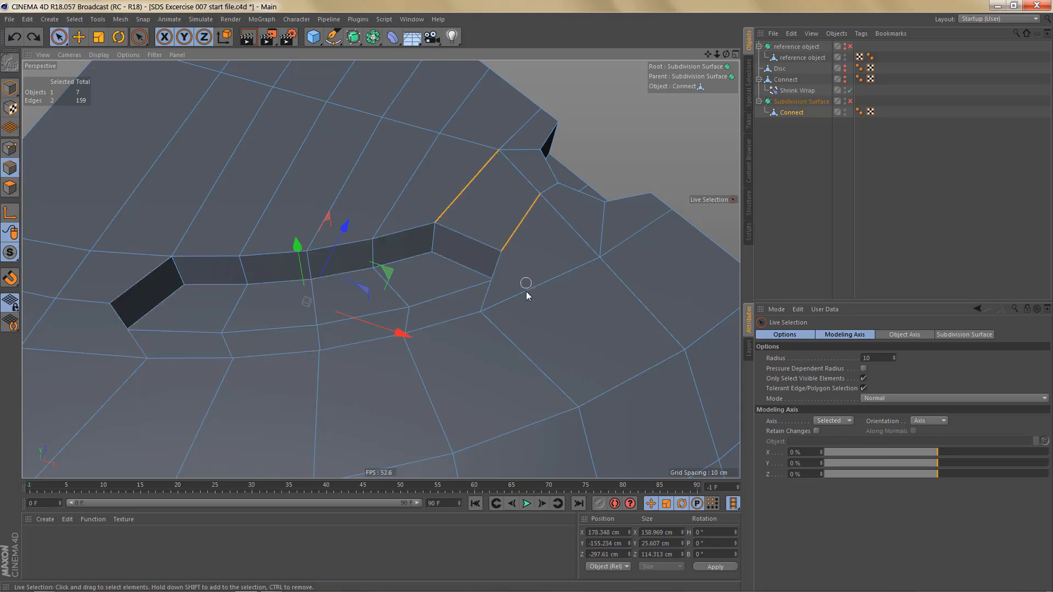
{"action": "left_click", "coordinate": [527, 294], "text": "shift"}
{"action": "key", "text": "Delete"}
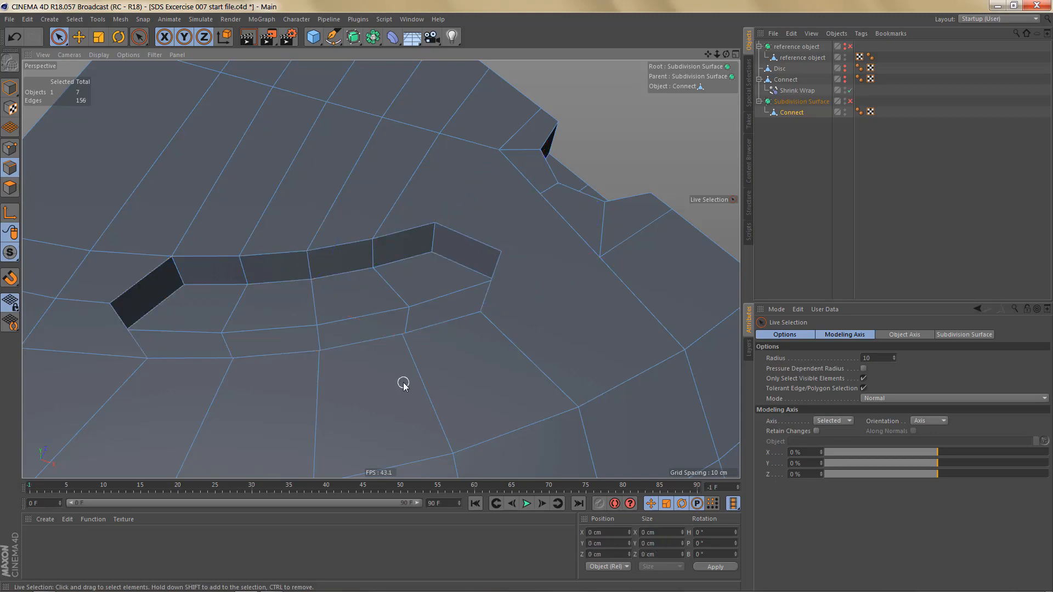
Step: Select the slot's rim edge loop together with the edge loop around its floor
{"action": "middle_click_drag", "start_coordinate": [496, 271], "coordinate": [574, 239], "text": "alt"}
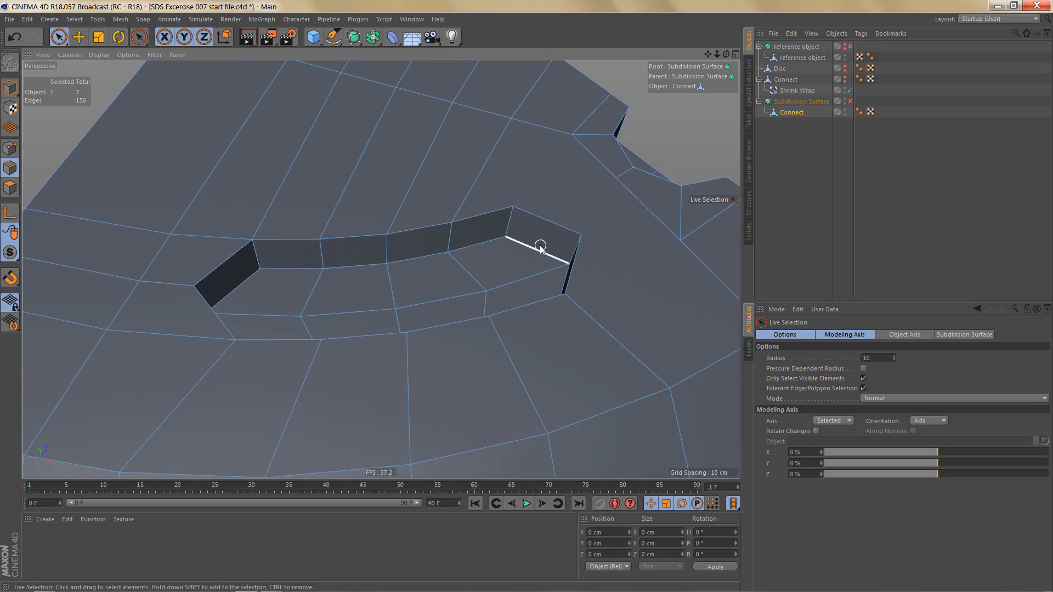
{"action": "key", "text": "u"}
{"action": "key", "text": "l"}
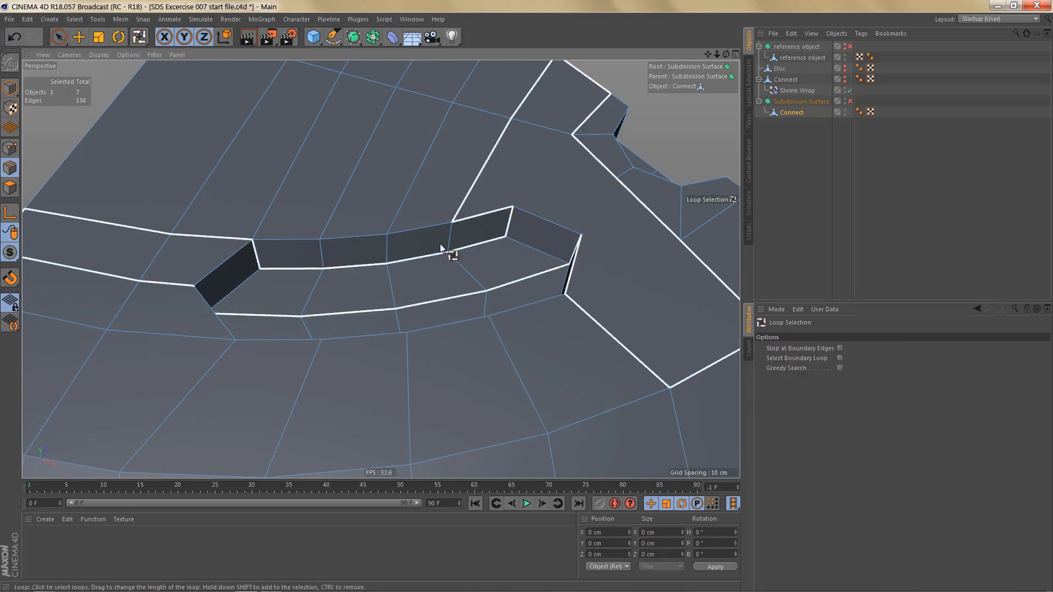
{"action": "left_click", "coordinate": [424, 329]}
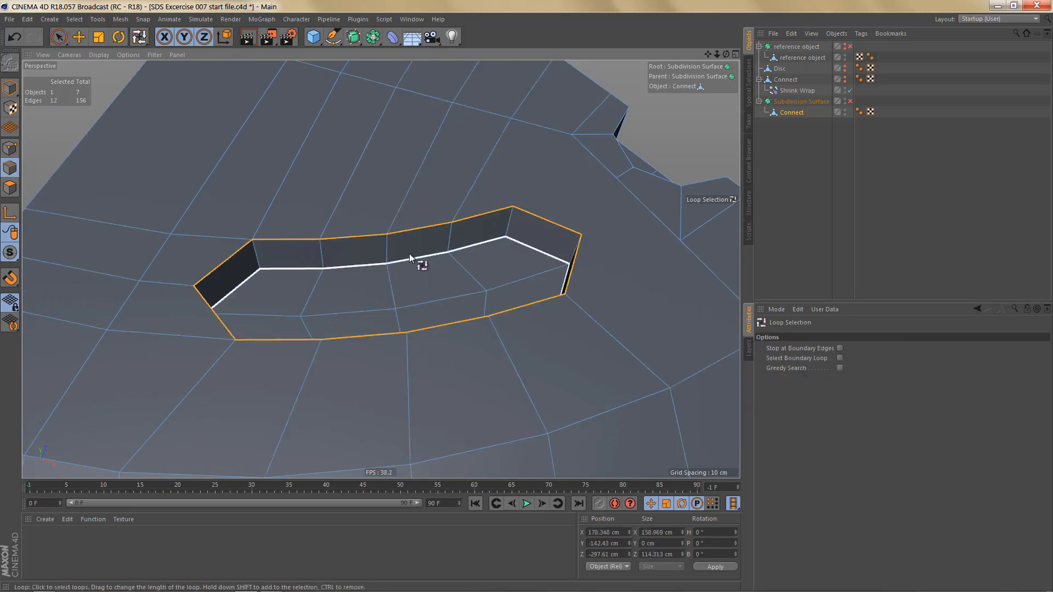
{"action": "left_click", "coordinate": [443, 255], "text": "shift"}
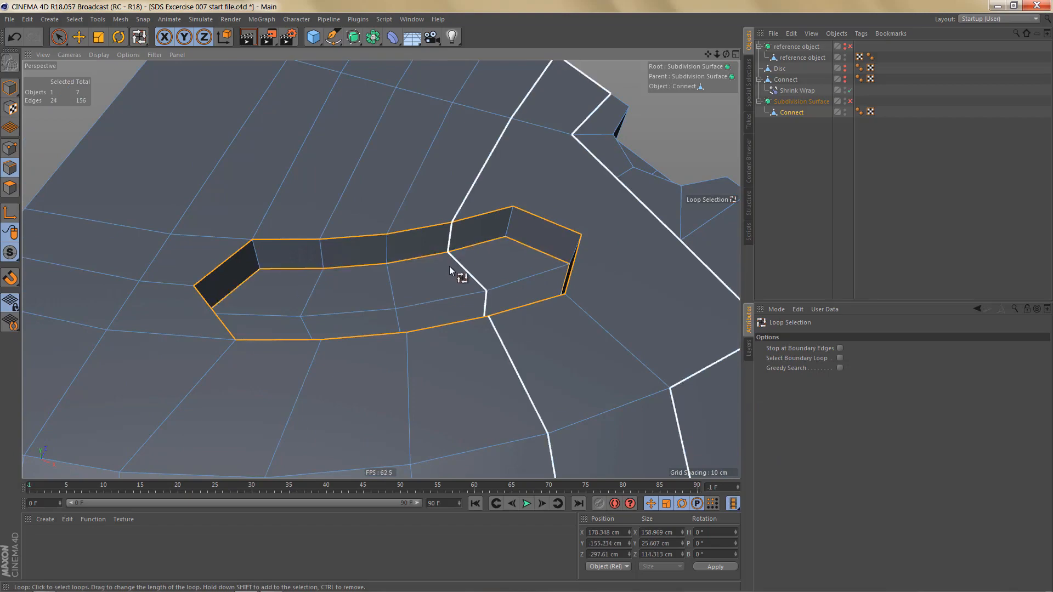
Step: Bevel the selected slot loops in Solid mode with Uniform mitering and a 5 cm offset
{"action": "right_click", "coordinate": [451, 266]}
{"action": "left_click", "coordinate": [477, 329]}
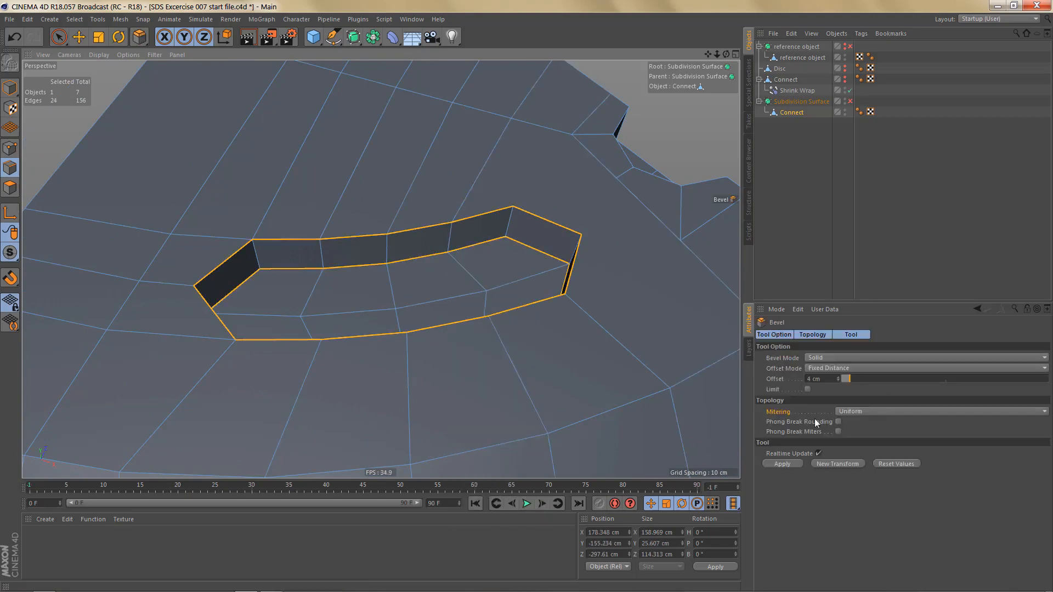
{"action": "left_click", "coordinate": [788, 462]}
{"action": "scroll", "coordinate": [606, 359], "scroll_direction": "up", "scroll_amount": 1}
{"action": "left_click_drag", "start_coordinate": [606, 360], "coordinate": [619, 322], "text": "alt"}
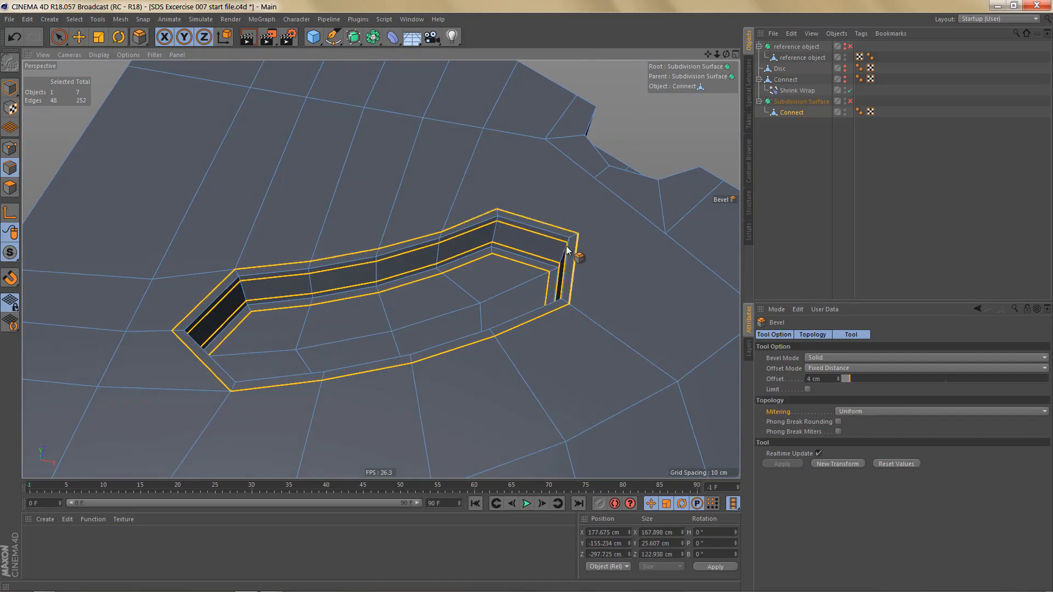
{"action": "left_click", "coordinate": [834, 378]}
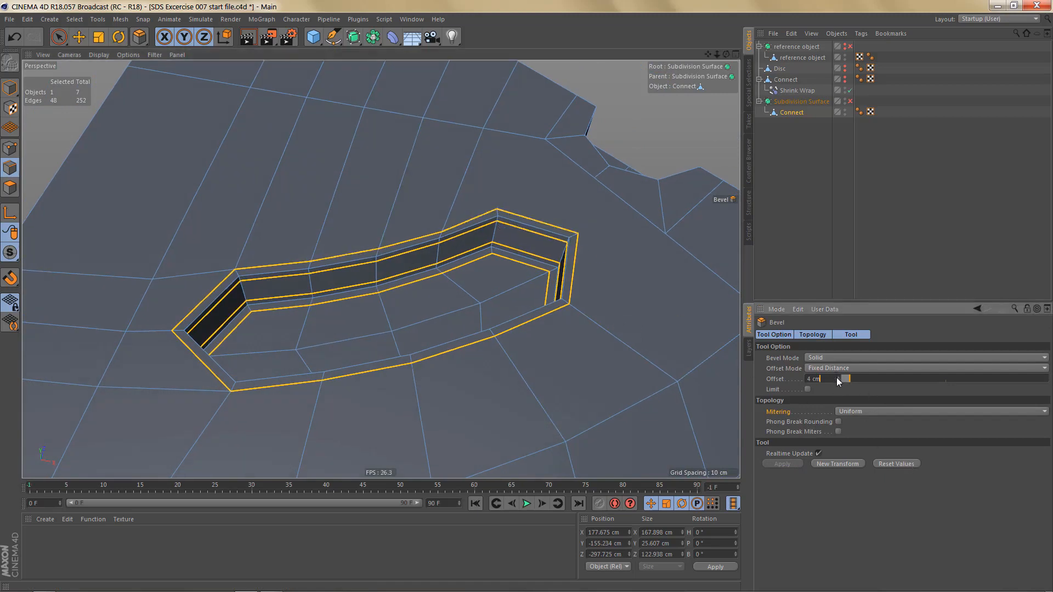
{"action": "left_click", "coordinate": [838, 377]}
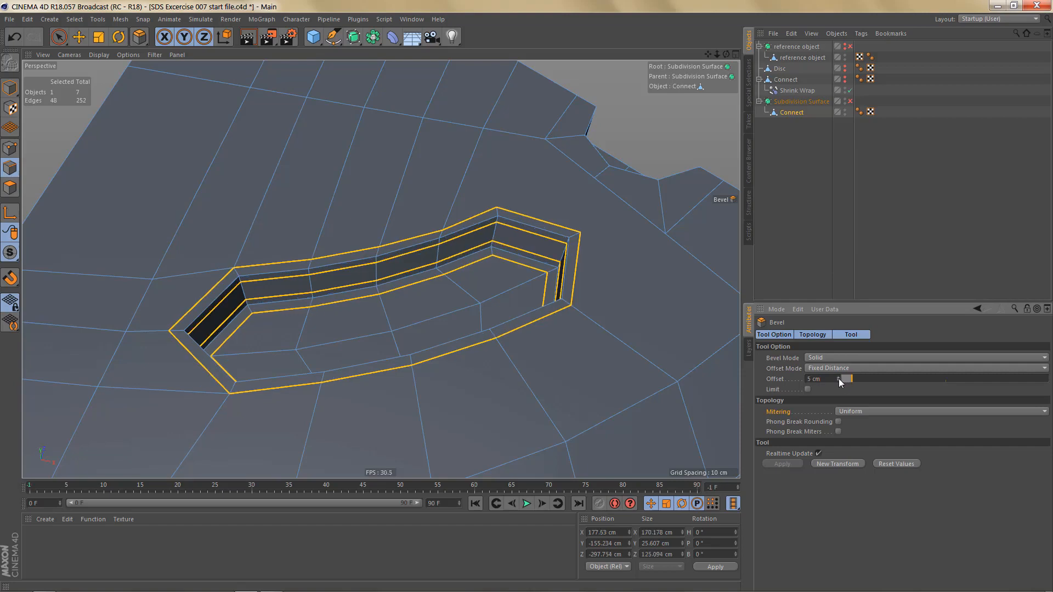
Step: Turn the Subdivision Surface smoothing back on and render the view to check the recessed slot and notch
{"action": "key", "text": "q"}
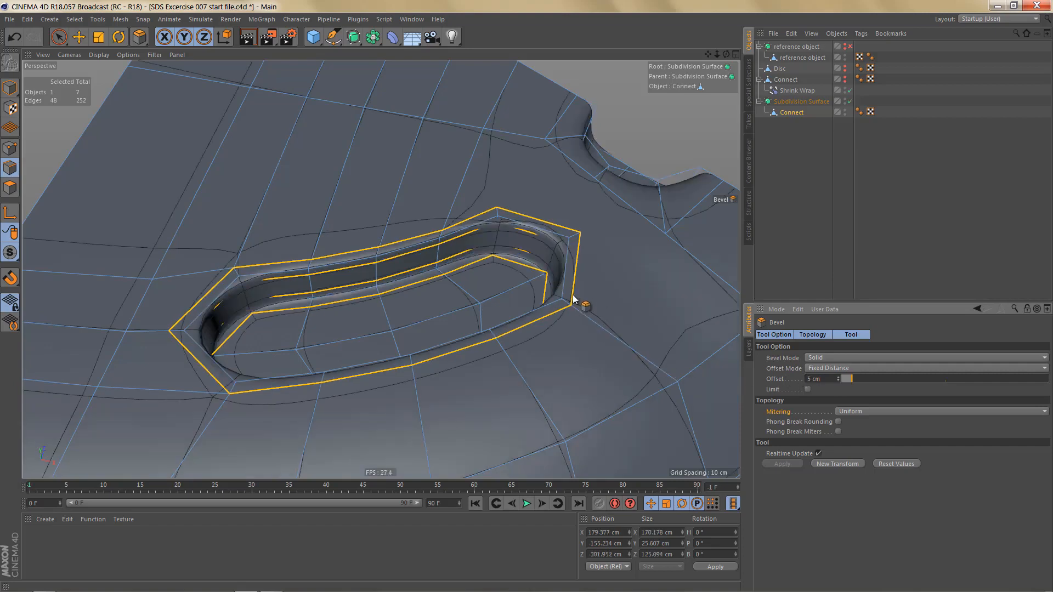
{"action": "scroll", "coordinate": [551, 370], "scroll_direction": "down", "scroll_amount": 6}
{"action": "key", "text": "ctrl+r"}
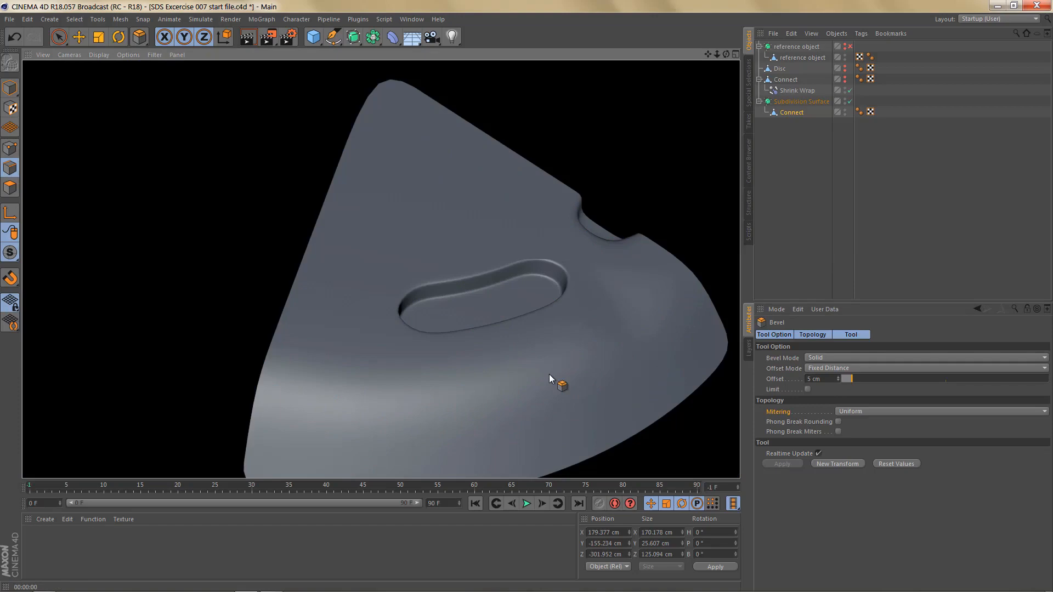
Step: With Subdivision Surface smoothing off, connect the slot's notch-side corner points to the surrounding mesh points with three new edges
{"action": "key", "text": "q"}
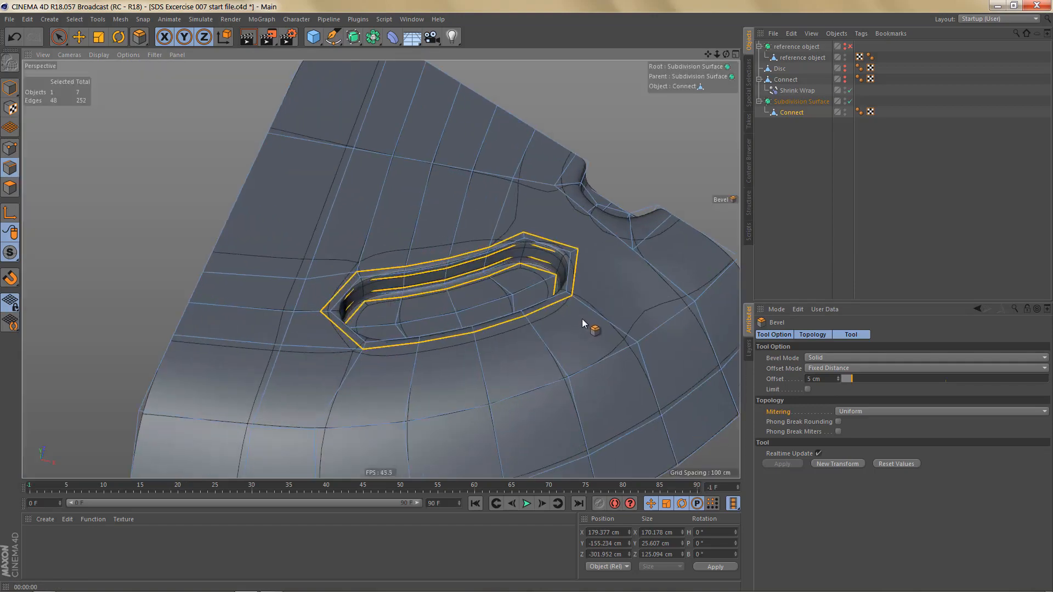
{"action": "scroll", "coordinate": [586, 261], "scroll_direction": "up", "scroll_amount": 3}
{"action": "left_click_drag", "start_coordinate": [584, 258], "coordinate": [559, 245], "text": "alt"}
{"action": "key", "text": "Return"}
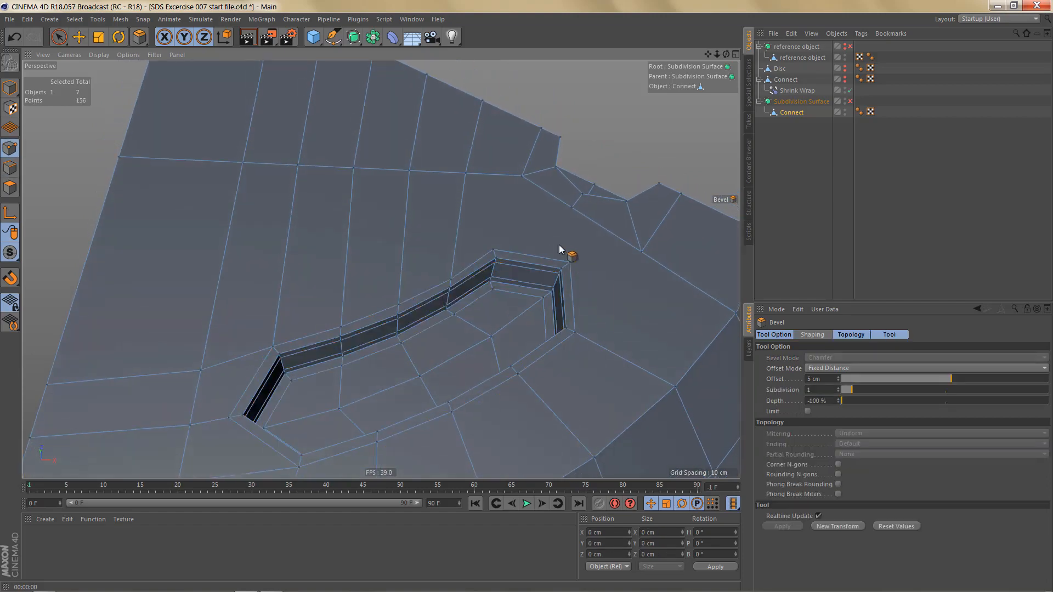
{"action": "key", "text": "space"}
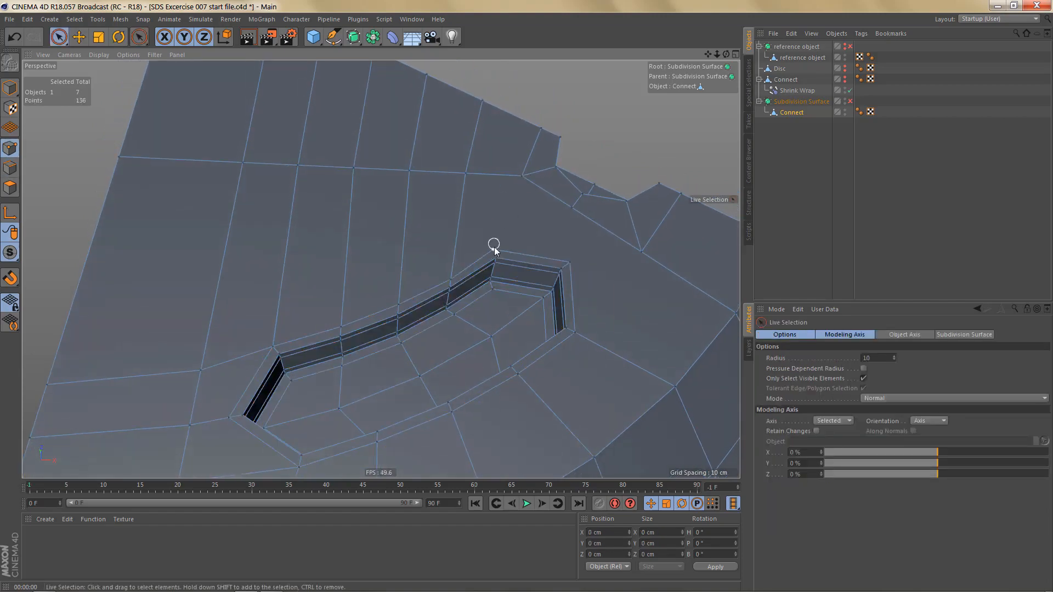
{"action": "left_click_drag", "start_coordinate": [494, 251], "coordinate": [524, 176]}
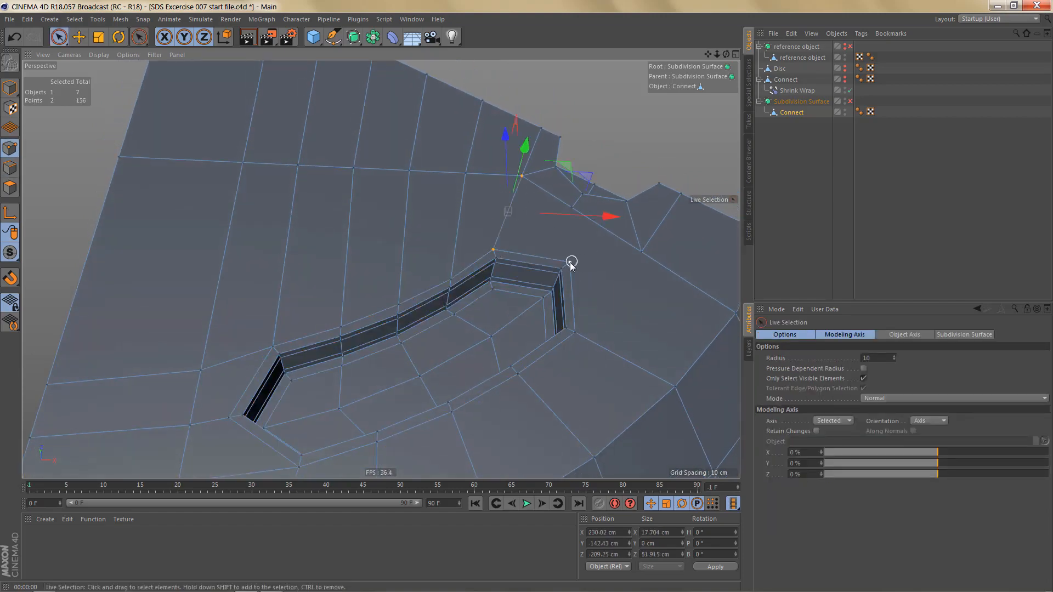
{"action": "left_click_drag", "start_coordinate": [574, 210], "coordinate": [569, 222]}
{"action": "key", "text": "m"}
{"action": "key", "text": "m"}
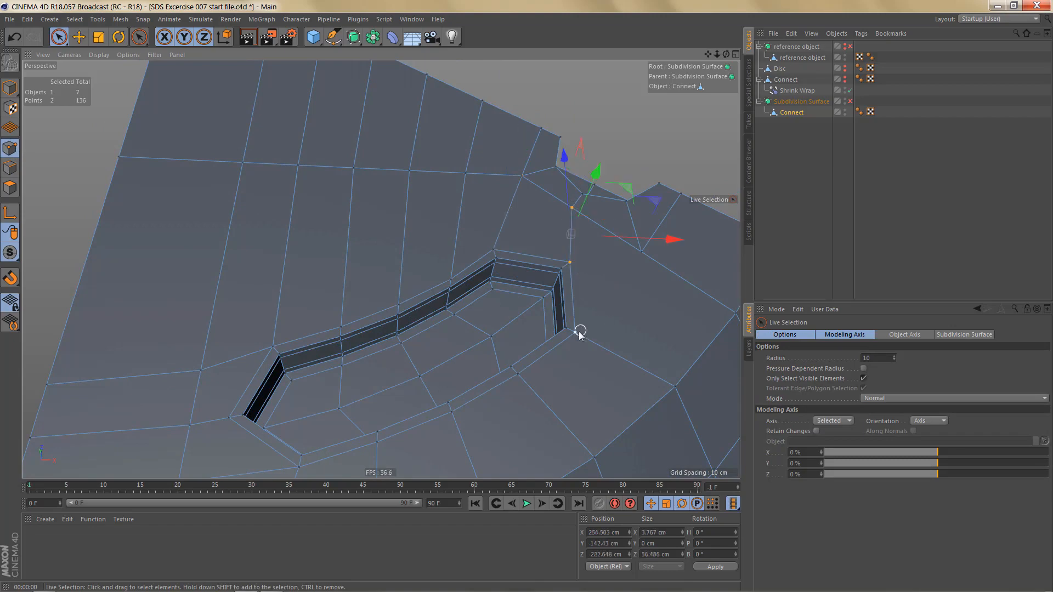
{"action": "left_click_drag", "start_coordinate": [637, 287], "coordinate": [397, 307], "text": "alt"}
{"action": "scroll", "coordinate": [477, 285], "scroll_direction": "up", "scroll_amount": 2}
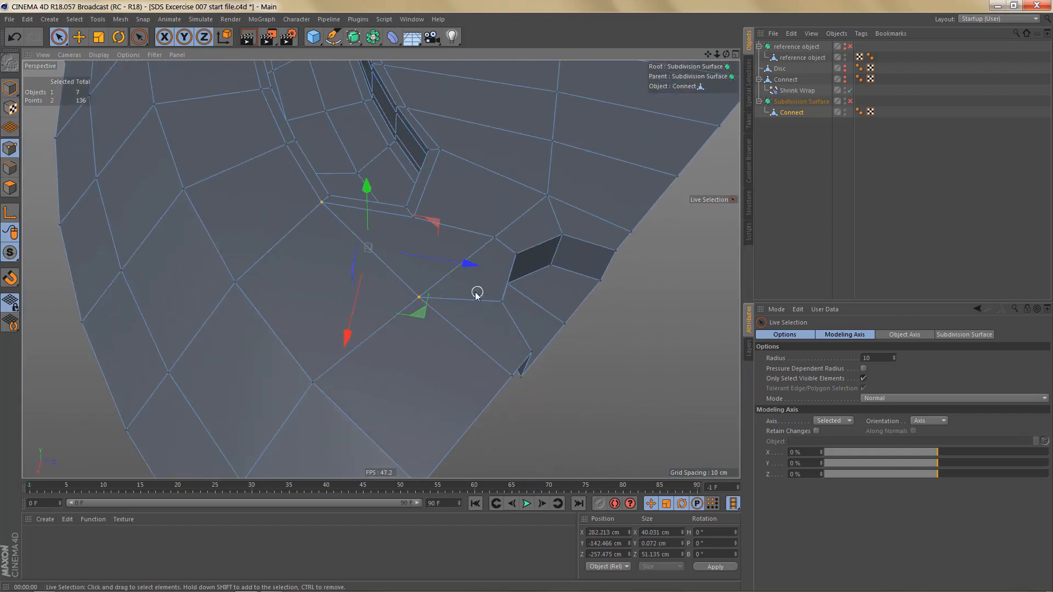
{"action": "key", "text": "m"}
{"action": "key", "text": "s"}
{"action": "left_click_drag", "start_coordinate": [494, 237], "coordinate": [480, 238]}
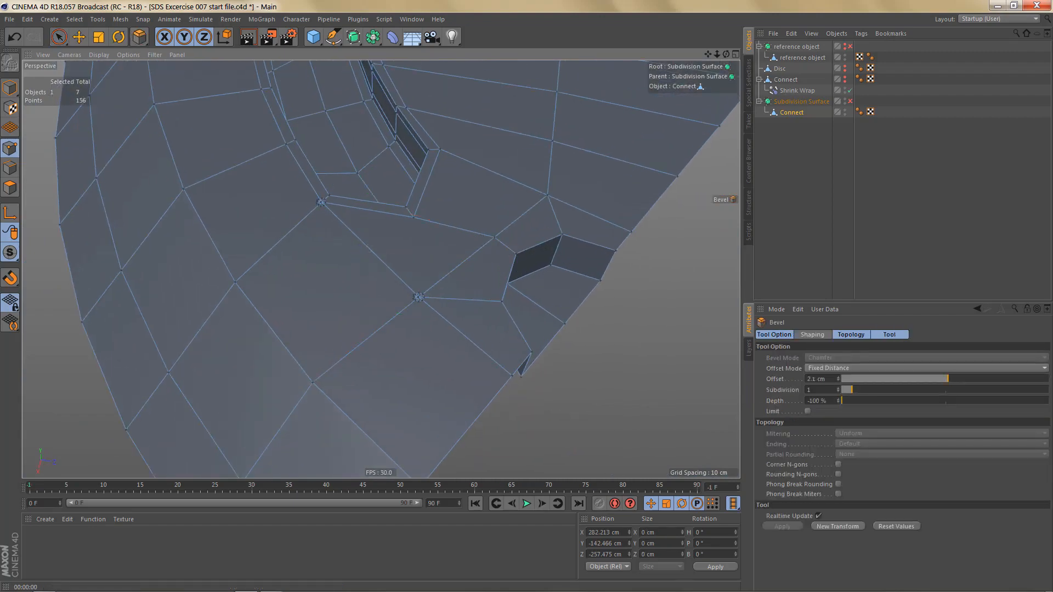
{"action": "key", "text": "ctrl+z"}
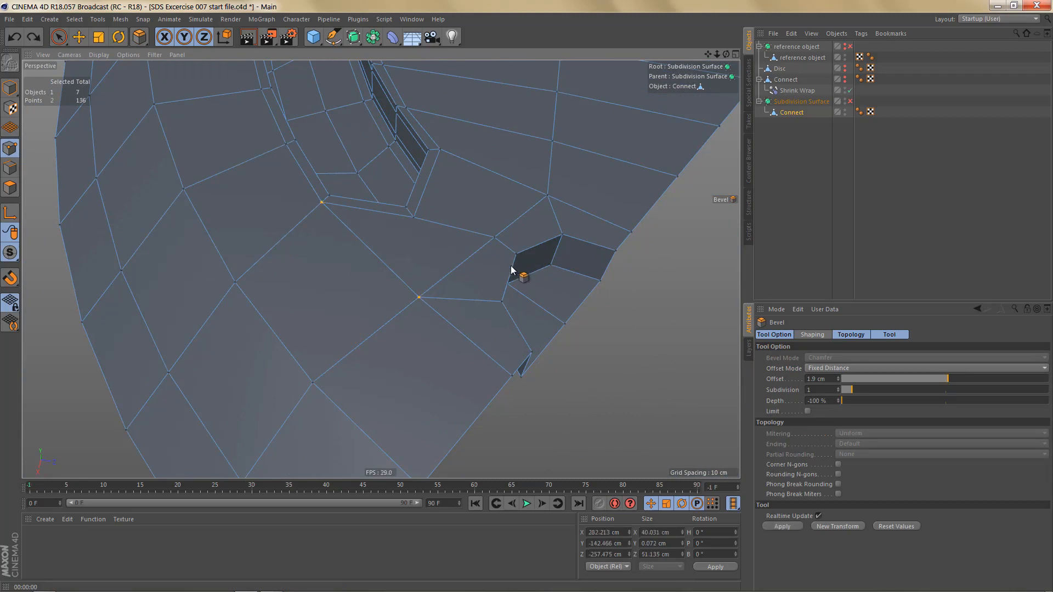
Step: Slide the two mesh points between the slot's end and the notch along their edges with the Slide tool
{"action": "key", "text": "m"}
{"action": "key", "text": "o"}
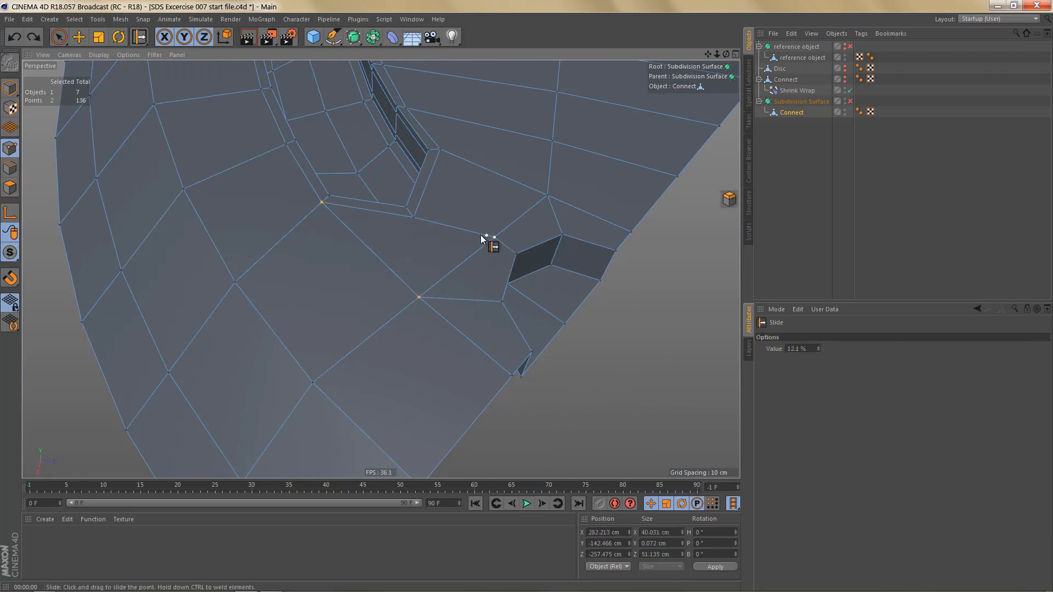
{"action": "left_click_drag", "start_coordinate": [418, 295], "coordinate": [403, 282]}
{"action": "left_click_drag", "start_coordinate": [476, 233], "coordinate": [469, 246]}
Step: Slide the three mesh points surrounding the notch so that the spacing around its rim is more even
{"action": "middle_click_drag", "start_coordinate": [468, 278], "coordinate": [443, 322], "text": "alt"}
{"action": "left_click_drag", "start_coordinate": [442, 321], "coordinate": [428, 403], "text": "alt"}
{"action": "left_click_drag", "start_coordinate": [472, 263], "coordinate": [383, 296], "text": "alt"}
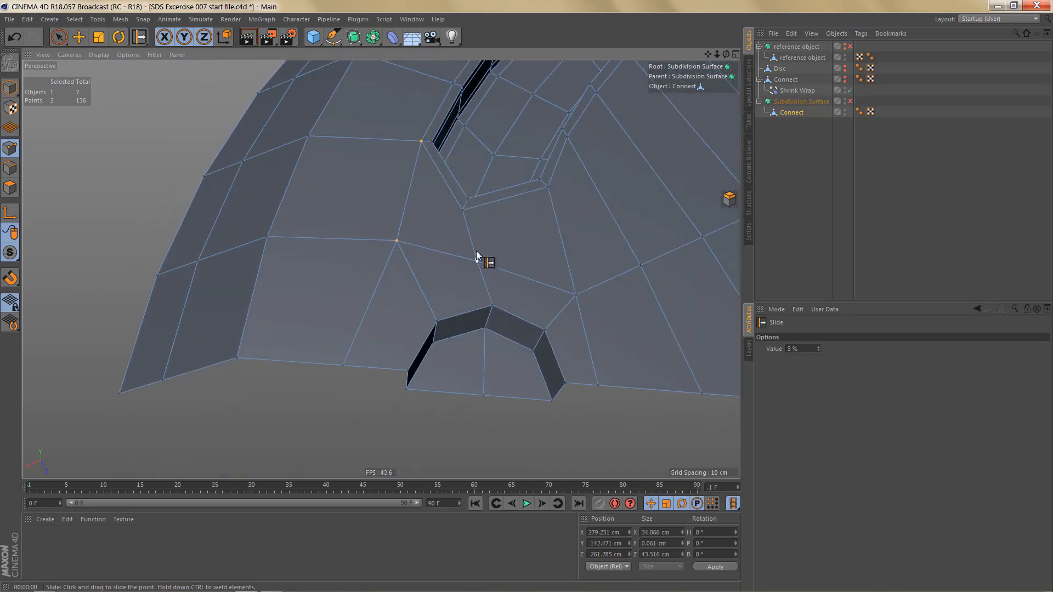
{"action": "left_click_drag", "start_coordinate": [476, 251], "coordinate": [458, 256]}
{"action": "left_click_drag", "start_coordinate": [400, 242], "coordinate": [399, 251]}
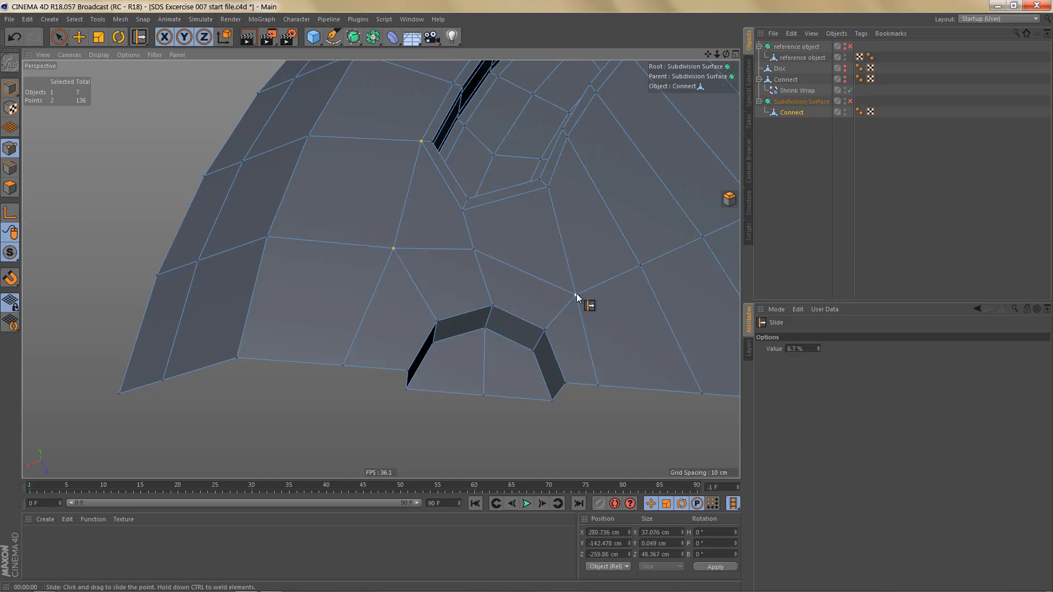
{"action": "left_click_drag", "start_coordinate": [574, 297], "coordinate": [572, 272]}
{"action": "left_click_drag", "start_coordinate": [620, 386], "coordinate": [621, 386]}
{"action": "mouse_move", "coordinate": [557, 281]}
{"action": "left_mouse_down", "text": "alt"}
{"action": "mouse_move", "coordinate": [630, 275]}
{"action": "mouse_move", "coordinate": [521, 242]}
{"action": "mouse_move", "coordinate": [550, 289]}
{"action": "left_mouse_up", "text": "alt"}
Step: Select the notch's upper rim edges together with the matching edges along the base of its wall
{"action": "key", "text": "e"}
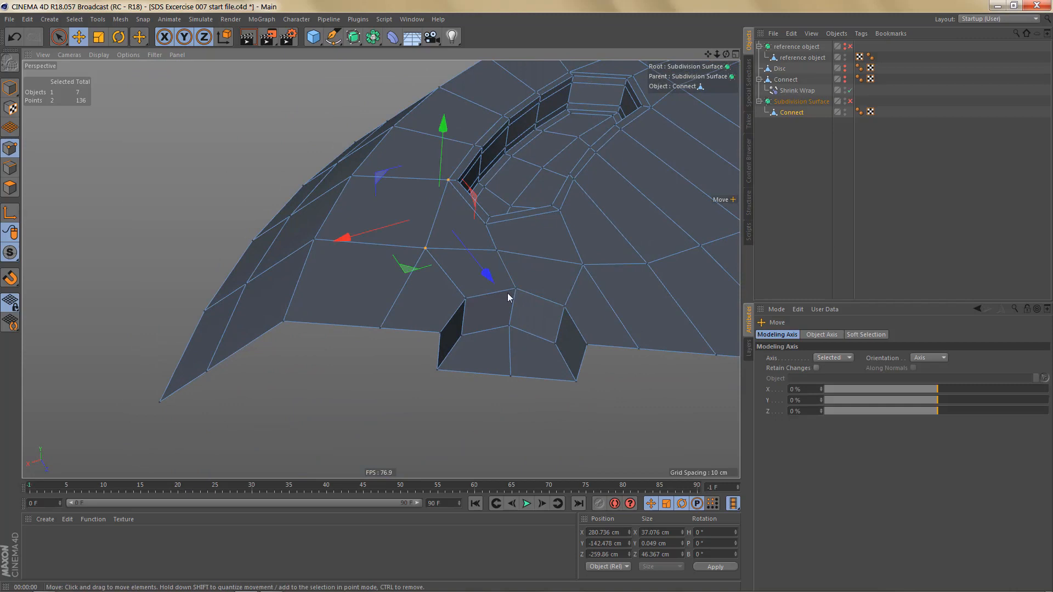
{"action": "key", "text": "Return"}
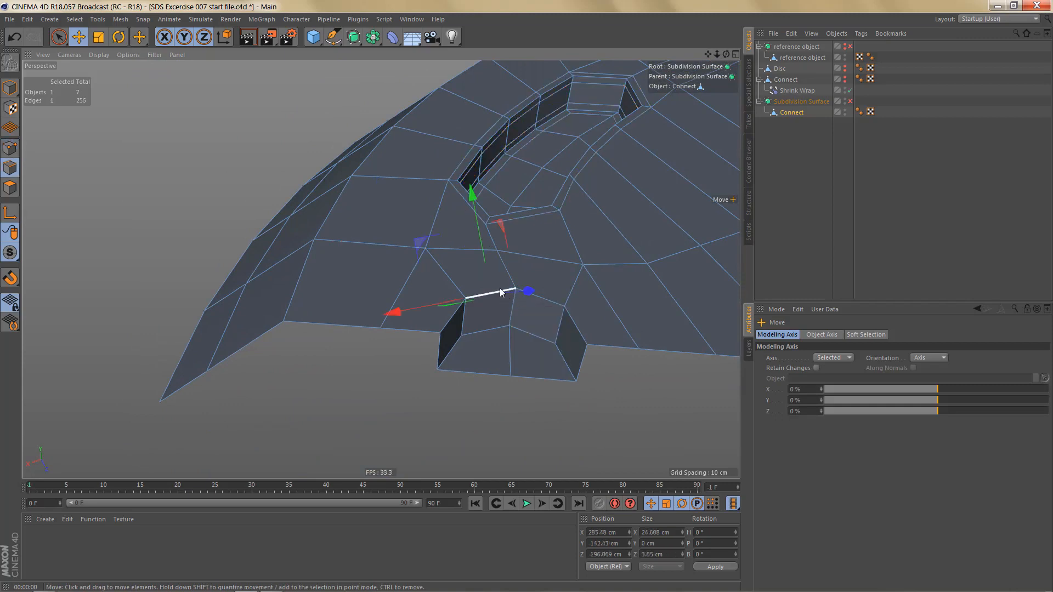
{"action": "double_click", "coordinate": [499, 287]}
{"action": "left_click_drag", "start_coordinate": [488, 323], "coordinate": [488, 312], "text": "alt"}
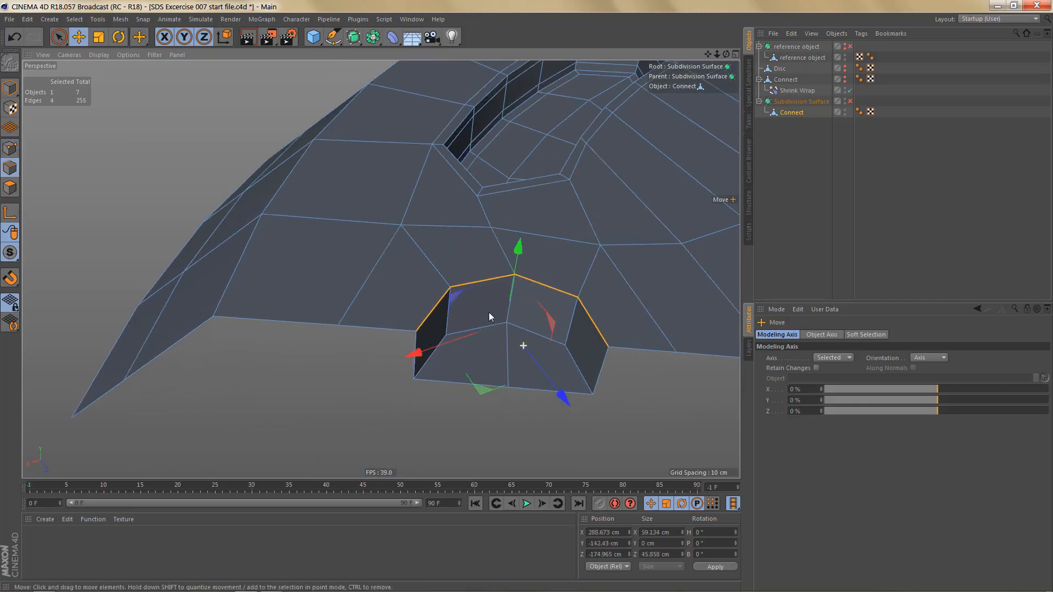
{"action": "double_click", "coordinate": [543, 344], "text": "shift"}
{"action": "left_click", "coordinate": [575, 375], "text": "shift"}
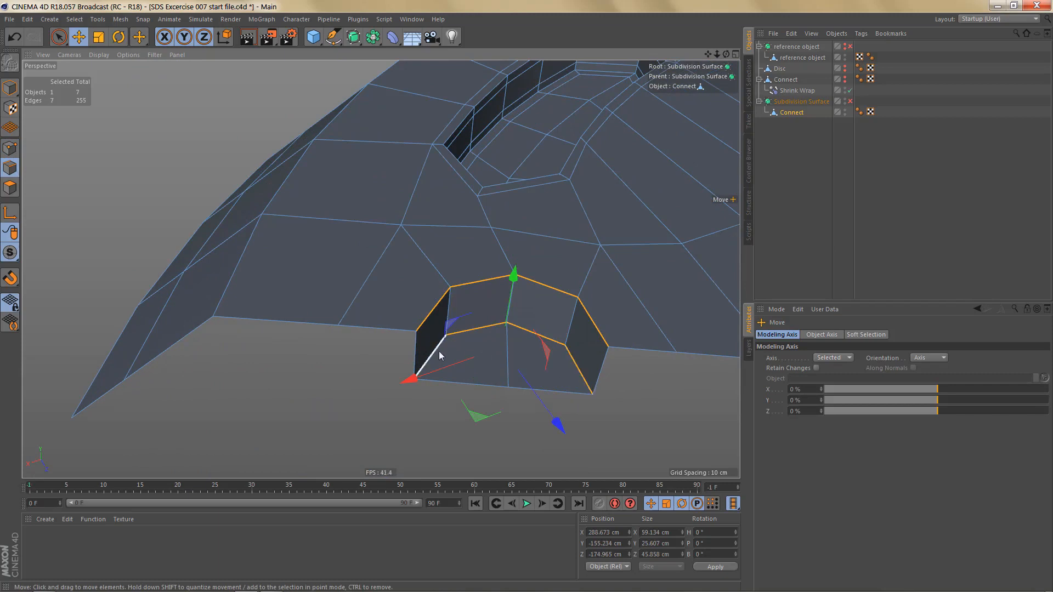
{"action": "left_click", "coordinate": [440, 355], "text": "shift"}
Step: Bevel the selected notch edges in Solid mode with Uniform mitering
{"action": "right_click", "coordinate": [495, 340]}
{"action": "left_click", "coordinate": [495, 340]}
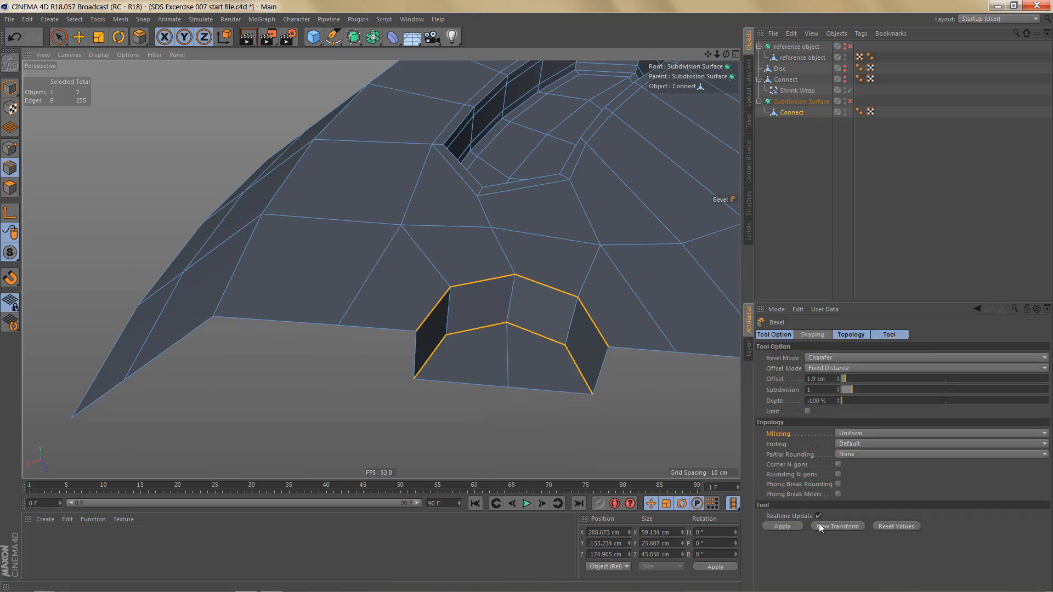
{"action": "left_click", "coordinate": [818, 358]}
{"action": "left_click", "coordinate": [824, 380]}
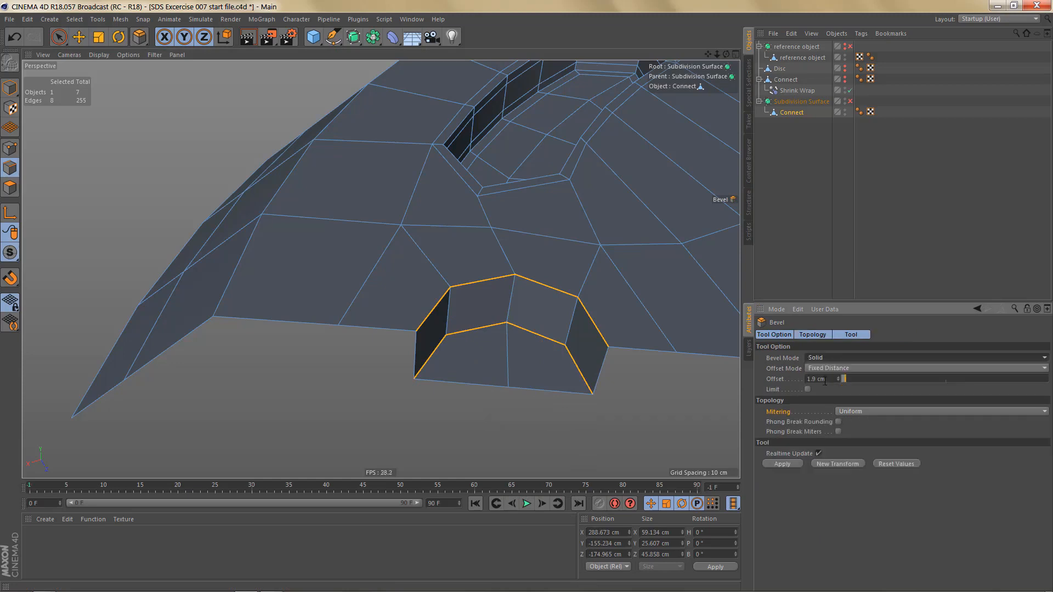
{"action": "left_click", "coordinate": [836, 464]}
{"action": "left_click_drag", "start_coordinate": [608, 361], "coordinate": [676, 390], "text": "alt"}
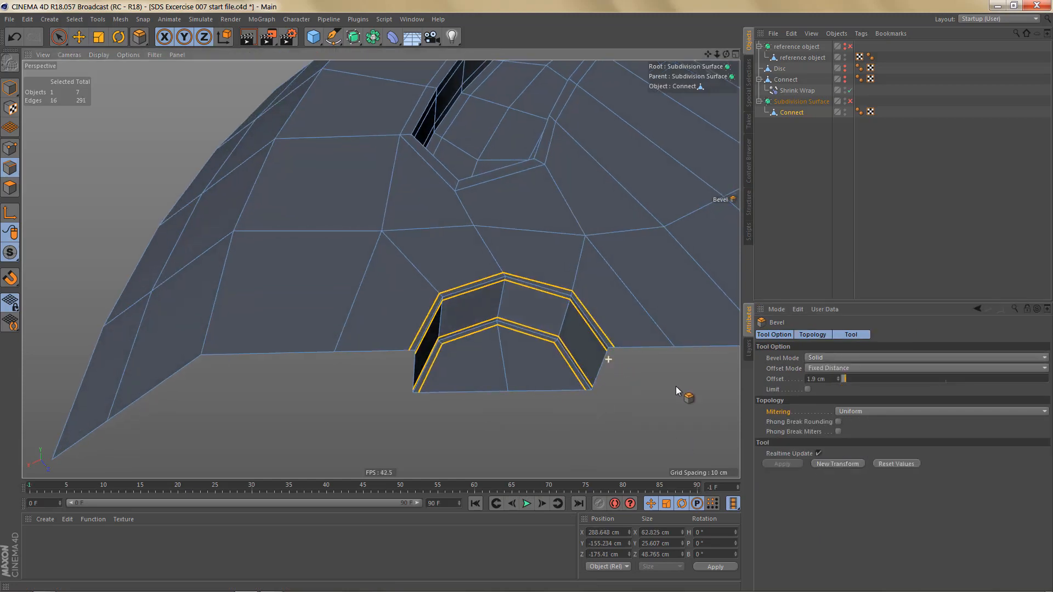
Step: Set the notch bevel's offset to 5 cm
{"action": "left_click", "coordinate": [827, 379]}
{"action": "type", "text": "4"}
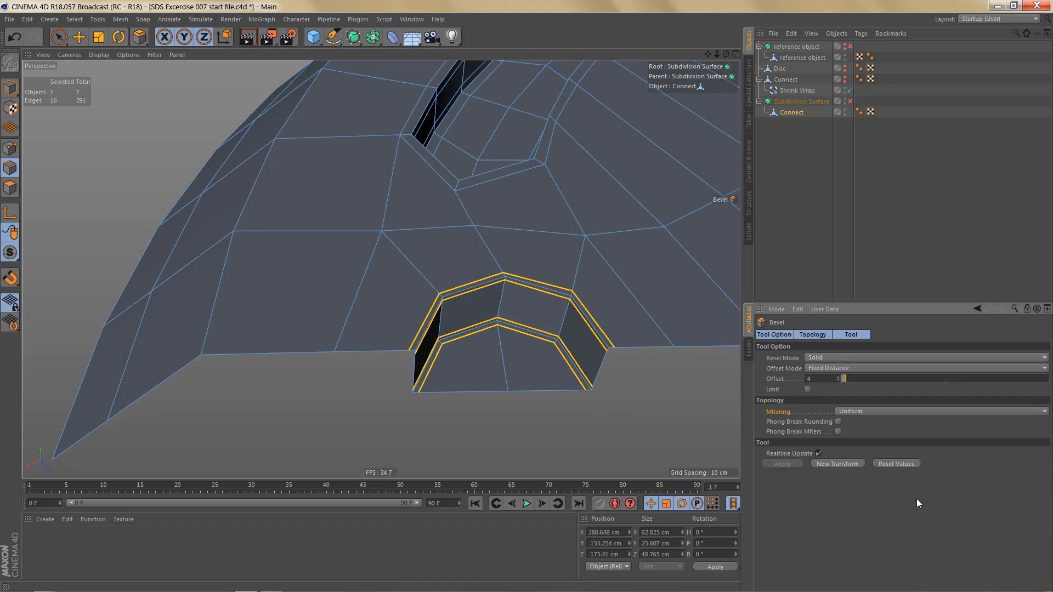
{"action": "key", "text": "Return"}
{"action": "left_click_drag", "start_coordinate": [556, 312], "coordinate": [572, 333], "text": "alt"}
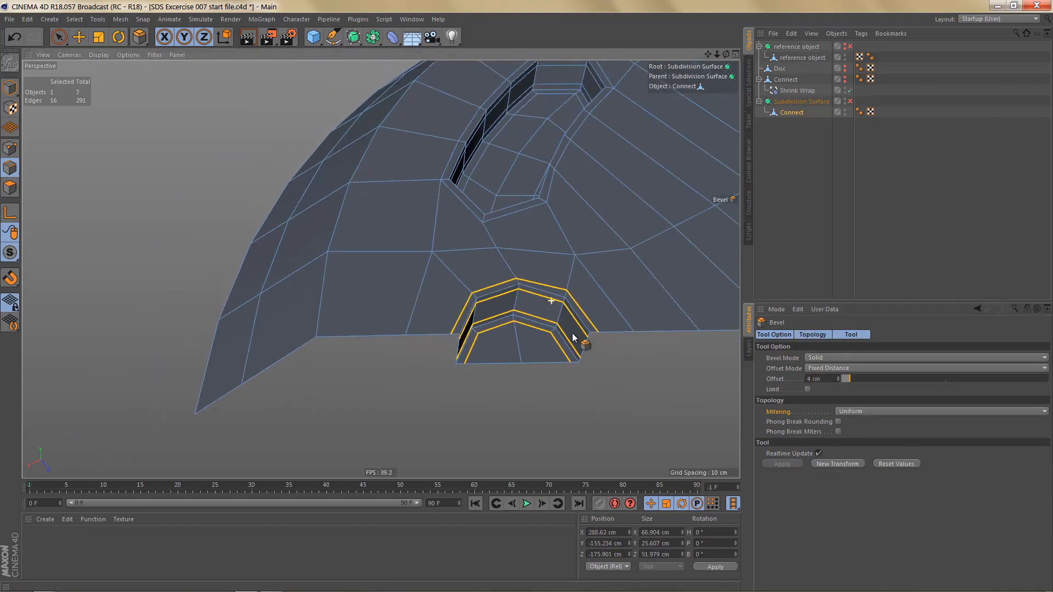
{"action": "left_click", "coordinate": [838, 377]}
Step: Turn on Subdivision Surface smoothing, render the view to check the bevelled notch and slot, and turn smoothing off again
{"action": "left_click_drag", "start_coordinate": [584, 305], "coordinate": [558, 317], "text": "alt"}
{"action": "key", "text": "q"}
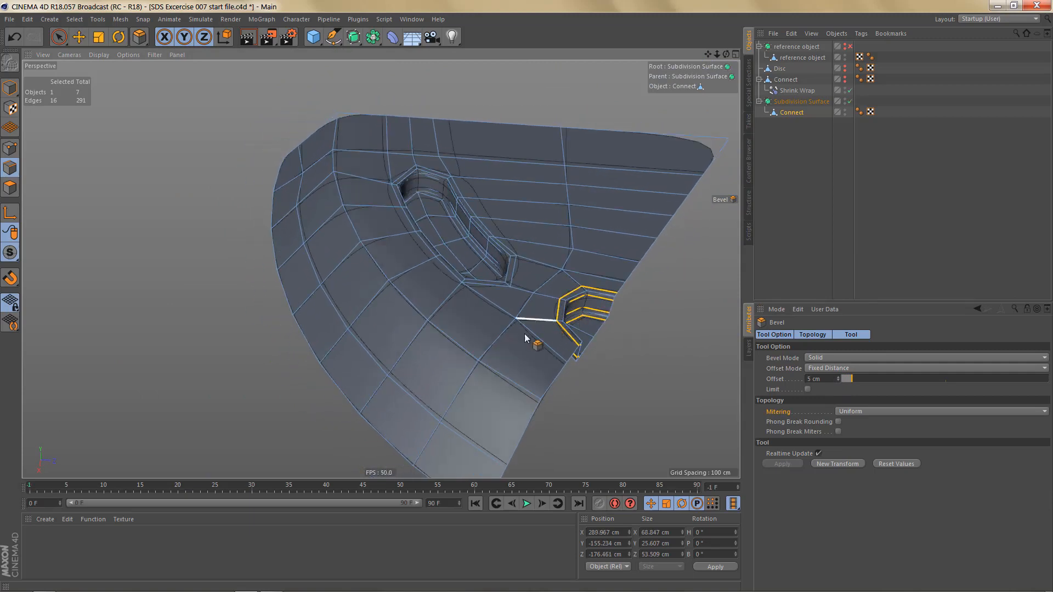
{"action": "key", "text": "ctrl+r"}
{"action": "scroll", "coordinate": [514, 319], "scroll_direction": "down", "scroll_amount": 3}
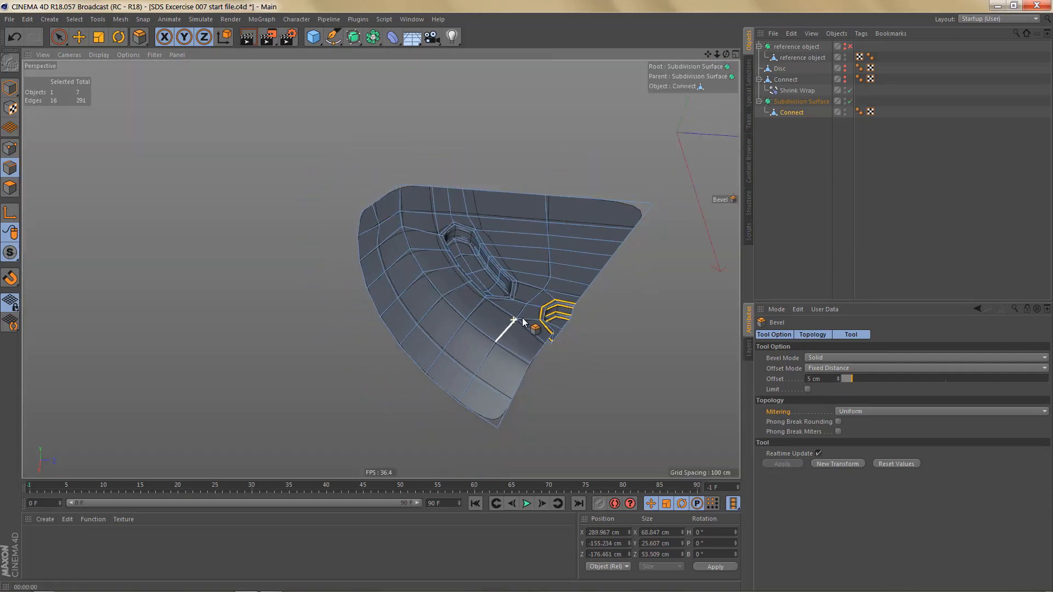
{"action": "left_click_drag", "start_coordinate": [530, 317], "coordinate": [493, 307], "text": "alt"}
{"action": "key", "text": "q"}
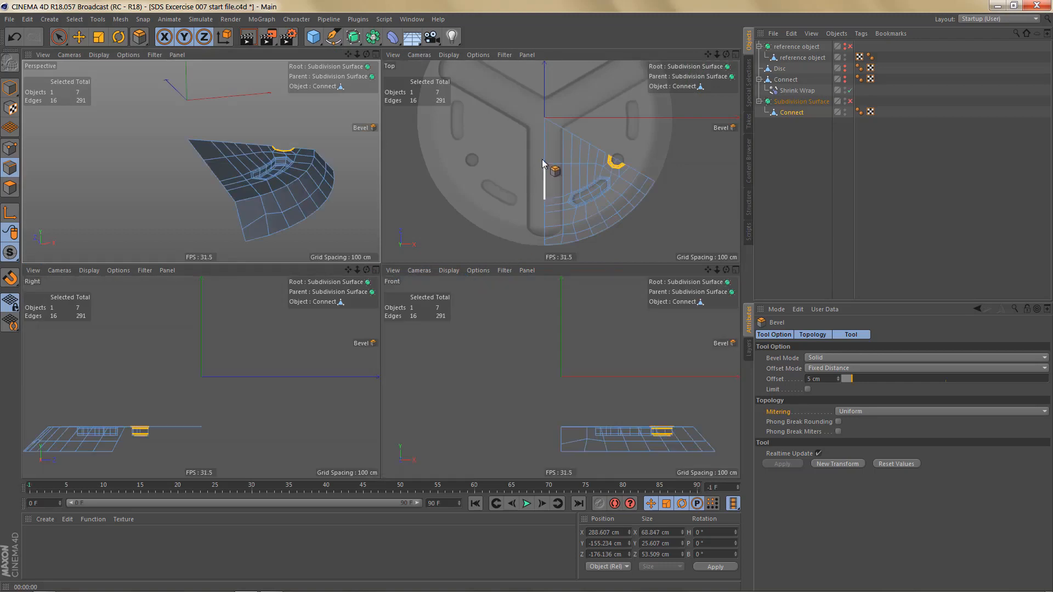
Step: Extrude the strip of six polygons along the segment's straight side by -15 cm, leaving out the outermost polygon at the lip
{"action": "middle_click", "coordinate": [298, 186]}
{"action": "right_click_drag", "start_coordinate": [436, 259], "coordinate": [455, 276], "text": "alt"}
{"action": "key", "text": "Return"}
{"action": "key", "text": "space"}
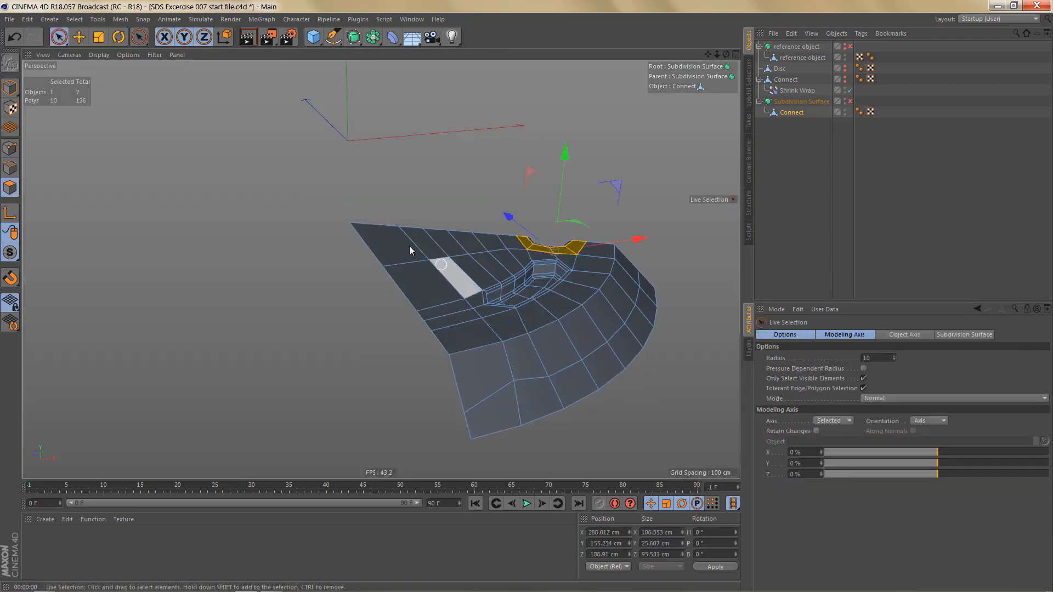
{"action": "left_click_drag", "start_coordinate": [376, 240], "coordinate": [468, 359]}
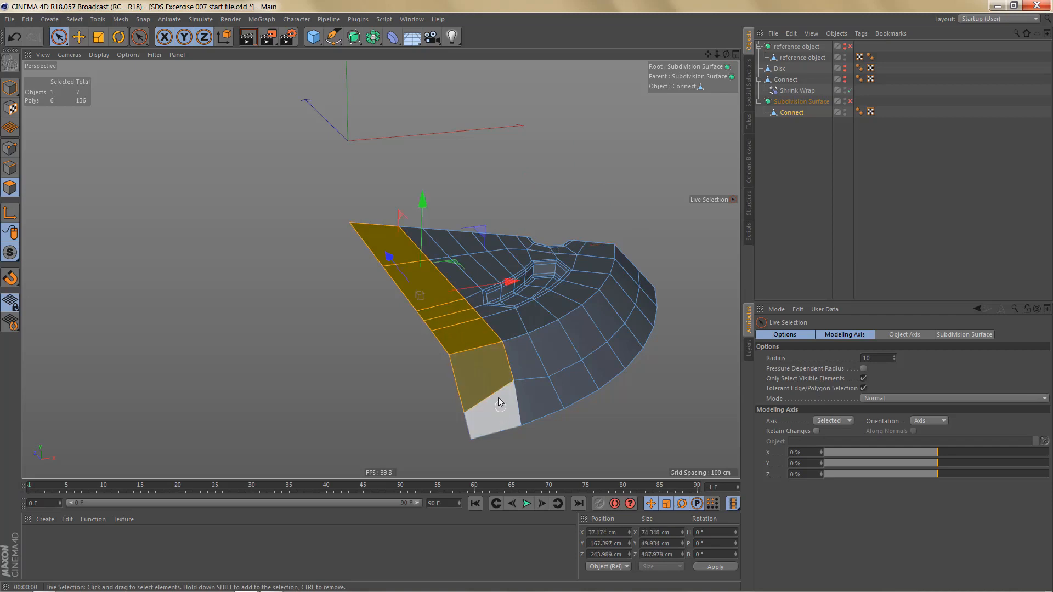
{"action": "right_click_drag", "start_coordinate": [504, 390], "coordinate": [518, 386], "text": "alt"}
{"action": "key", "text": "d"}
{"action": "left_click_drag", "start_coordinate": [600, 350], "coordinate": [573, 350]}
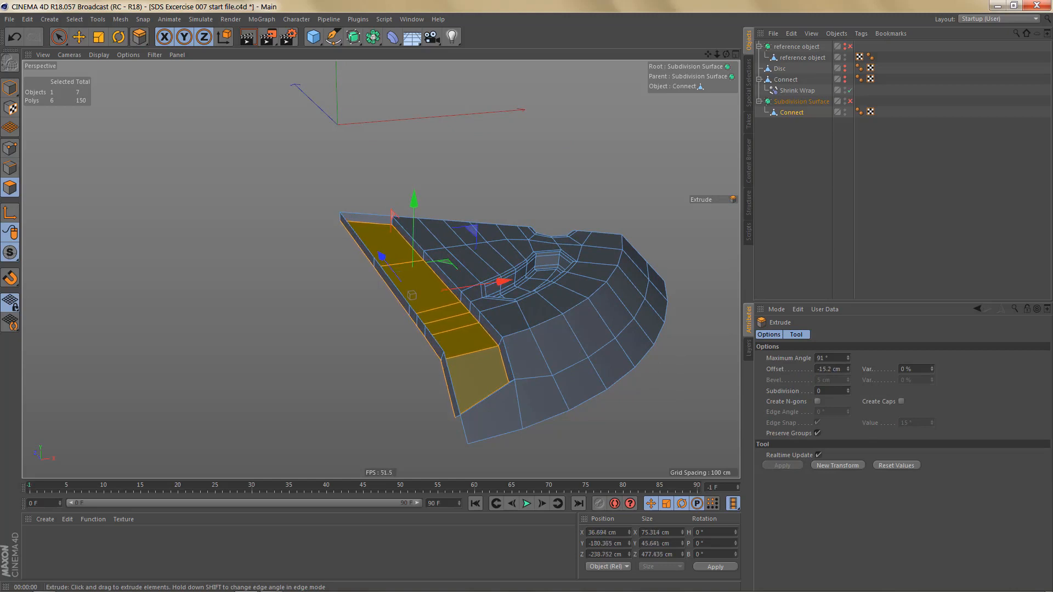
{"action": "scroll", "coordinate": [564, 365], "scroll_direction": "up", "scroll_amount": 1}
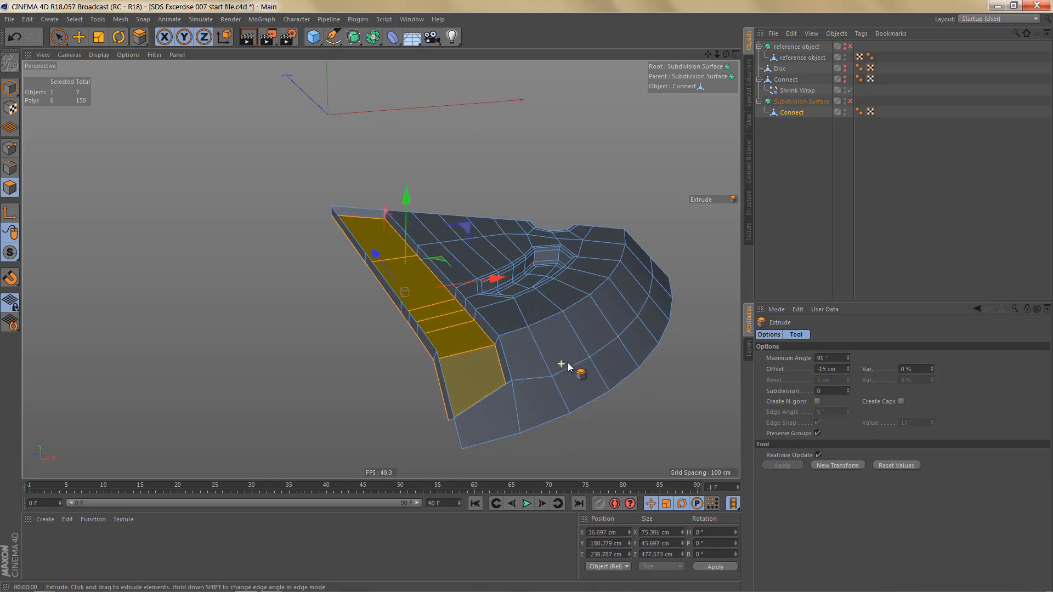
Step: Delete the seven extruded wall polygons lying on the segment's open sides, at the pointed tip and along the straight side
{"action": "key", "text": "e"}
{"action": "left_click", "coordinate": [359, 213]}
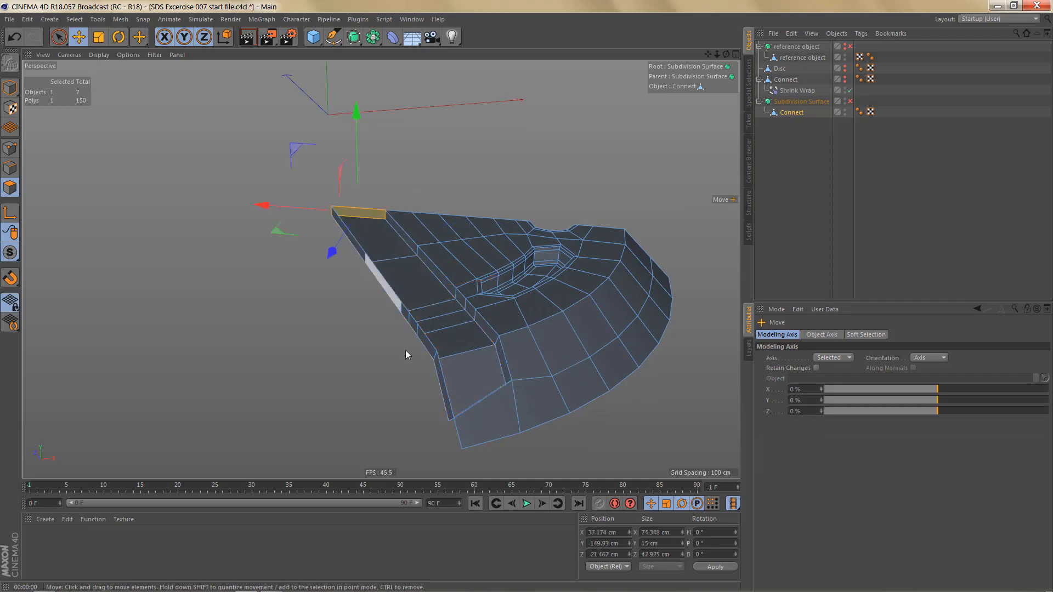
{"action": "left_click_drag", "start_coordinate": [452, 378], "coordinate": [447, 380], "text": "alt"}
{"action": "left_click", "coordinate": [445, 381], "text": "ctrl+shift"}
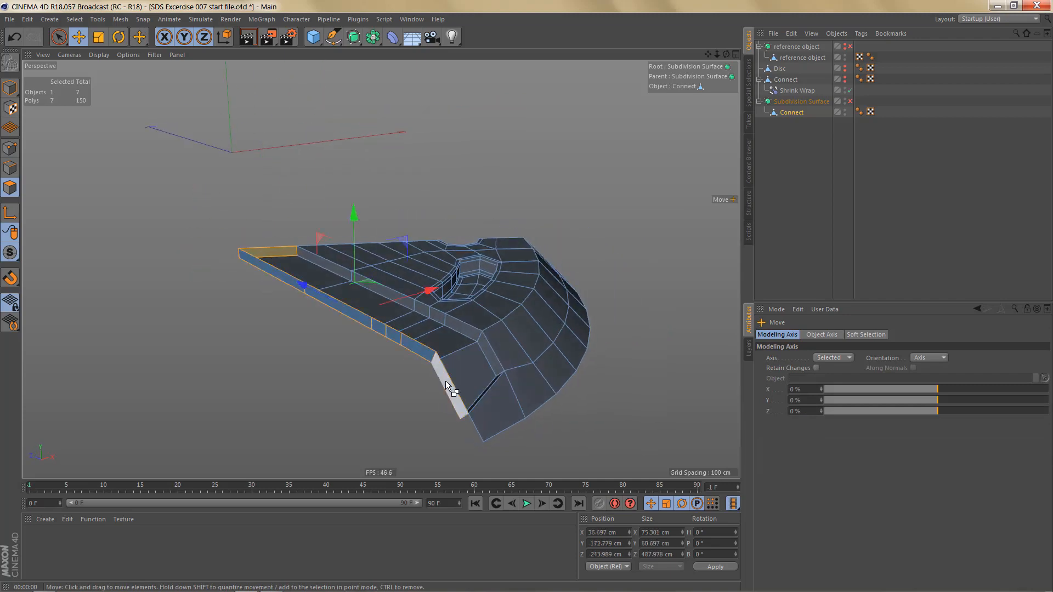
{"action": "key", "text": "Delete"}
Step: Compare the recessed strip's position with the channel of the reference object in the Top view
{"action": "right_click", "coordinate": [440, 373]}
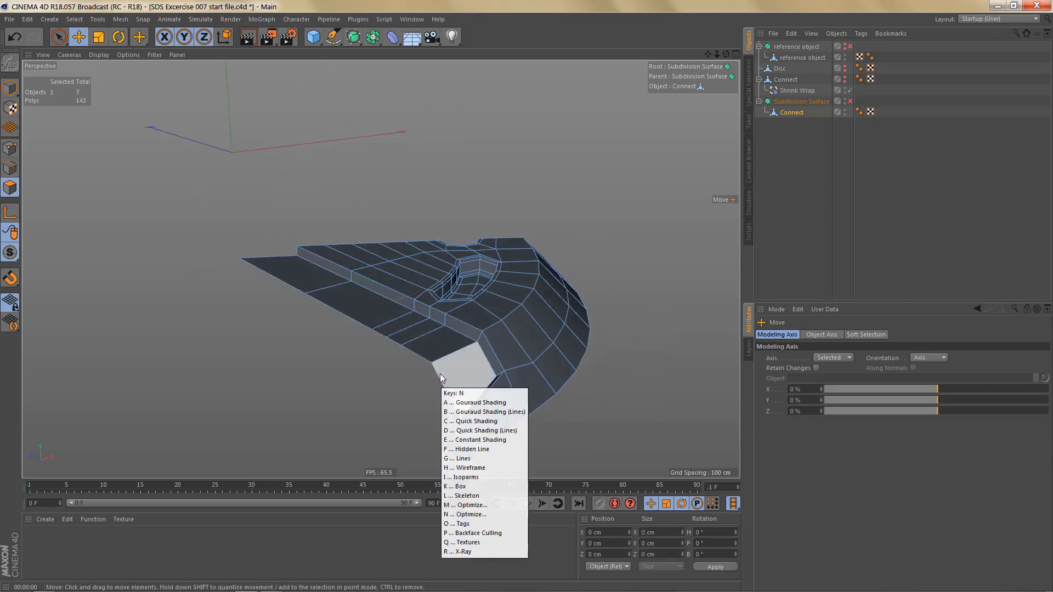
{"action": "left_click_drag", "start_coordinate": [484, 346], "coordinate": [459, 335], "text": "alt"}
{"action": "key", "text": "F5"}
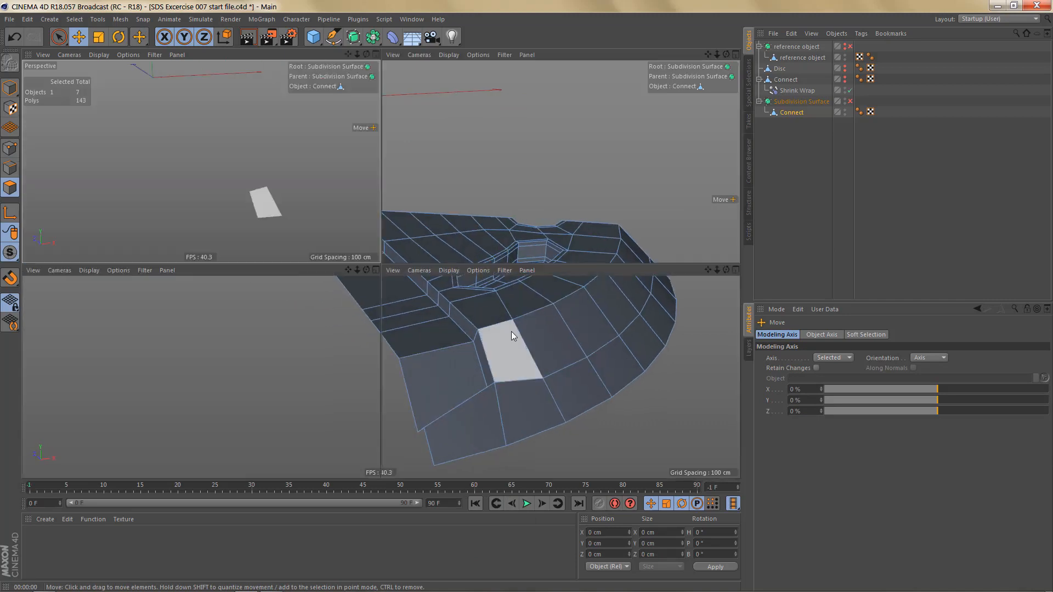
{"action": "middle_click", "coordinate": [551, 216]}
{"action": "scroll", "coordinate": [433, 258], "scroll_direction": "up", "scroll_amount": 8}
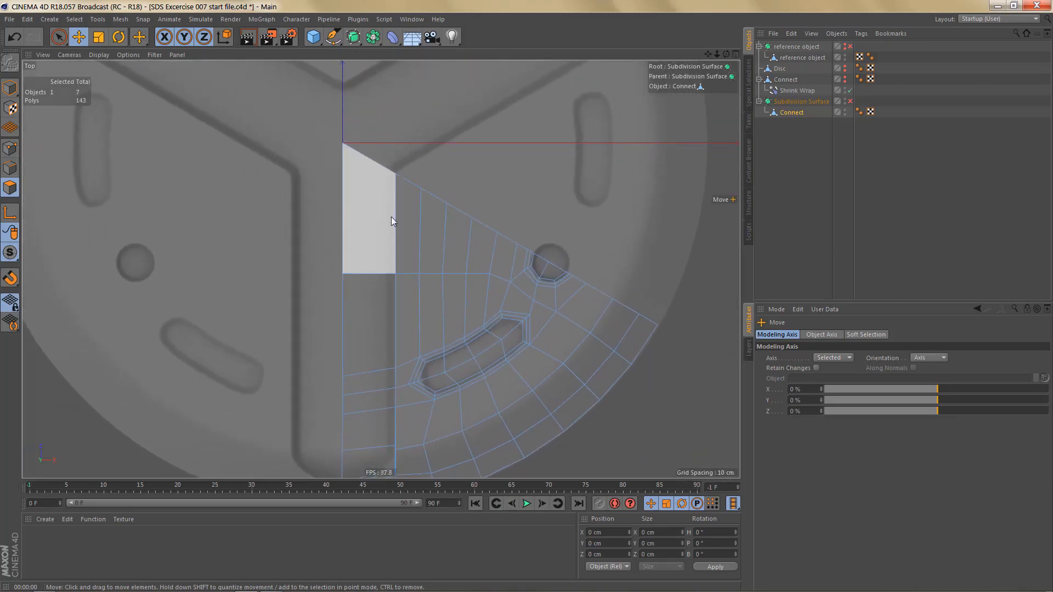
{"action": "scroll", "coordinate": [389, 203], "scroll_direction": "down", "scroll_amount": 6}
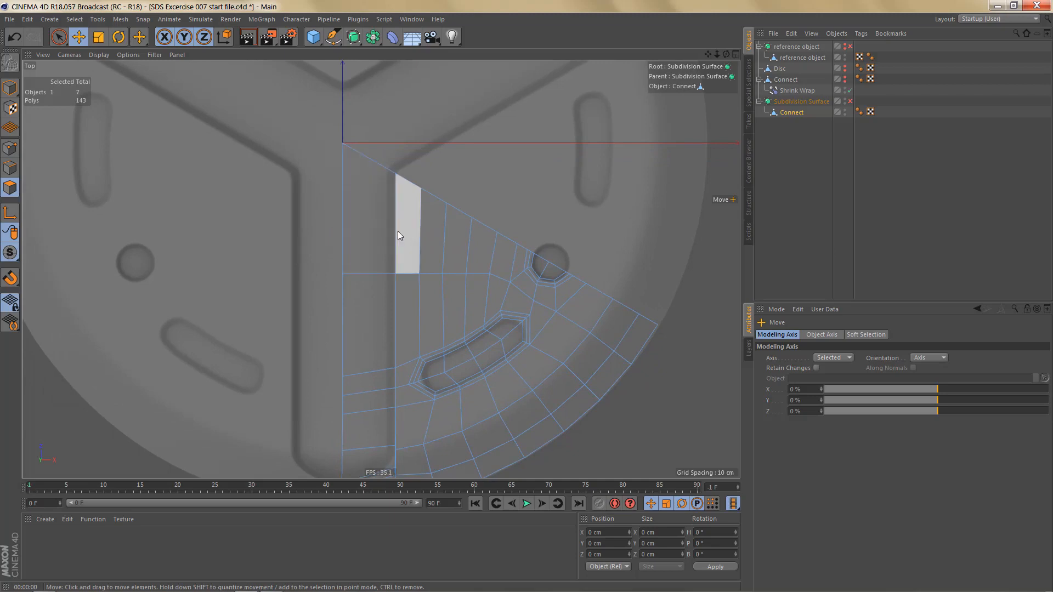
{"action": "middle_click", "coordinate": [423, 252]}
{"action": "middle_click", "coordinate": [323, 217]}
Step: In edge mode of the Perspective view, select the six-edge loop along the foot of the sunken channel's side wall
{"action": "key", "text": "Return"}
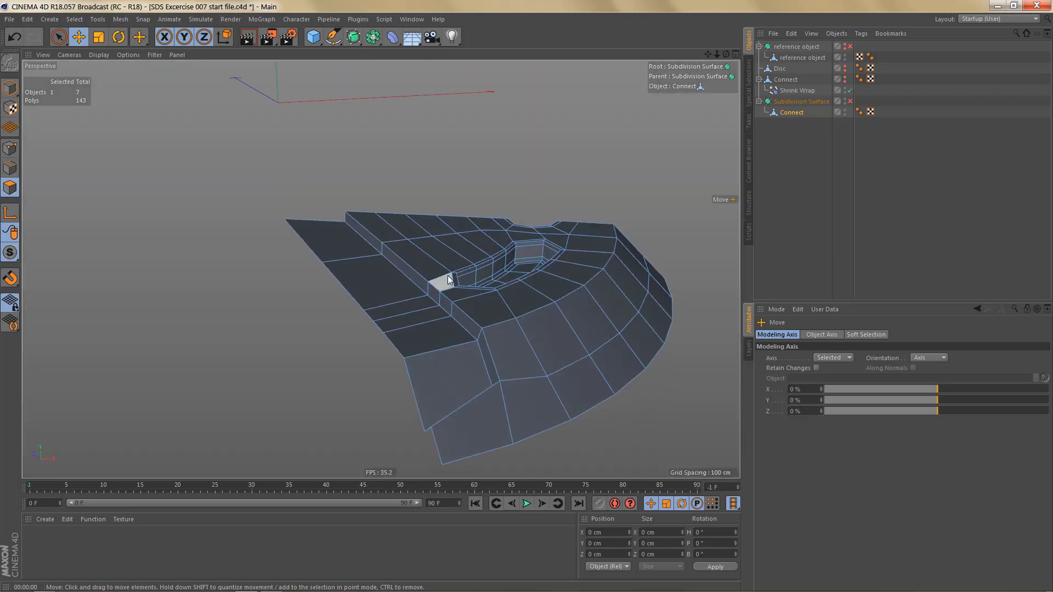
{"action": "left_click", "coordinate": [368, 250]}
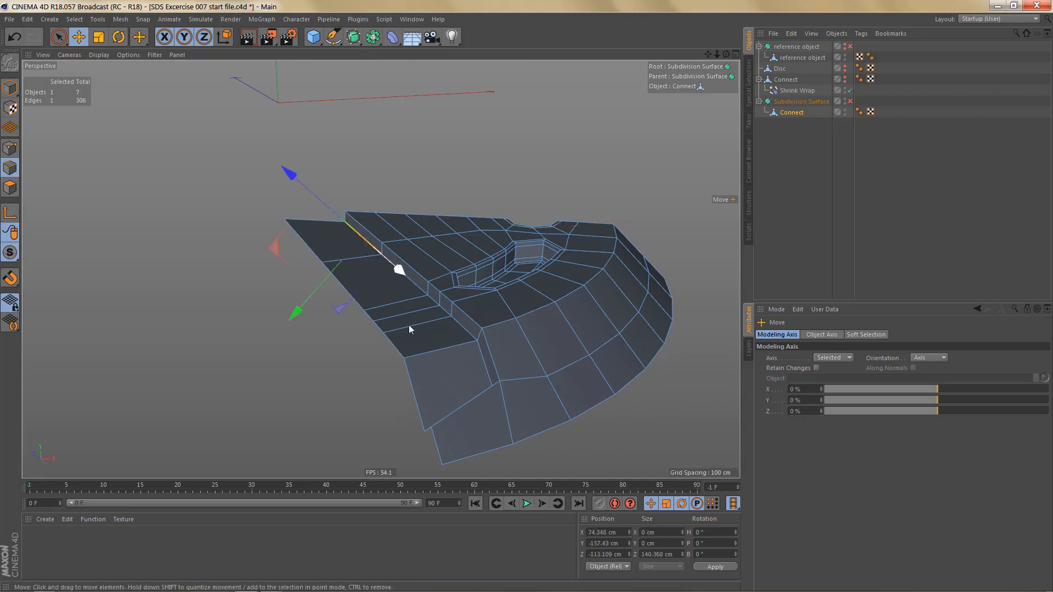
{"action": "left_click_drag", "start_coordinate": [515, 397], "coordinate": [479, 376], "text": "alt"}
{"action": "double_click", "coordinate": [476, 370]}
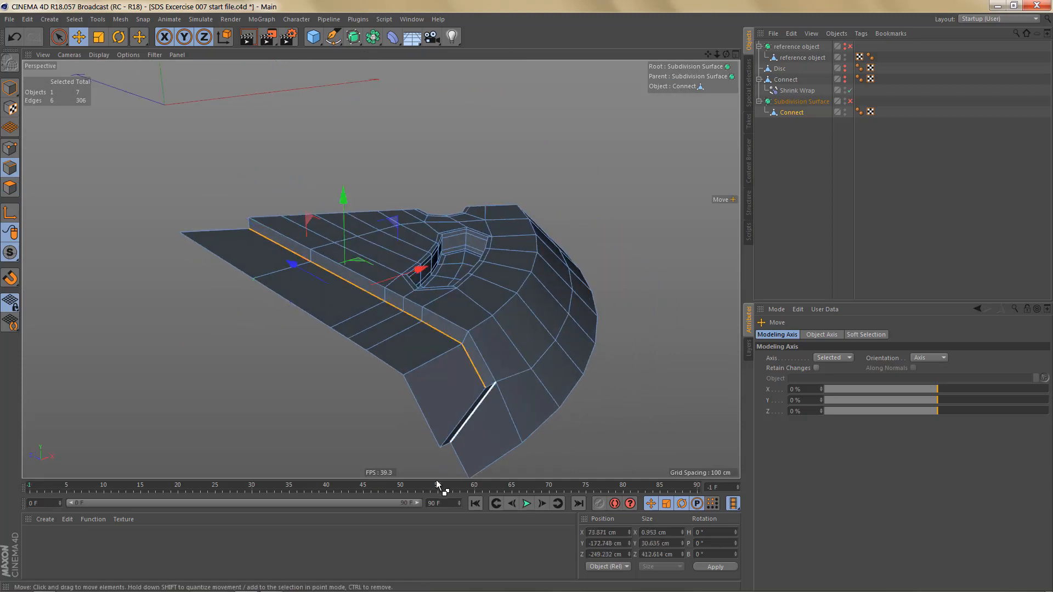
Step: Try to move the selected wall-foot edges along X to about 65.5 cm, and undo the move
{"action": "left_click_drag", "start_coordinate": [446, 462], "coordinate": [356, 366], "text": "alt"}
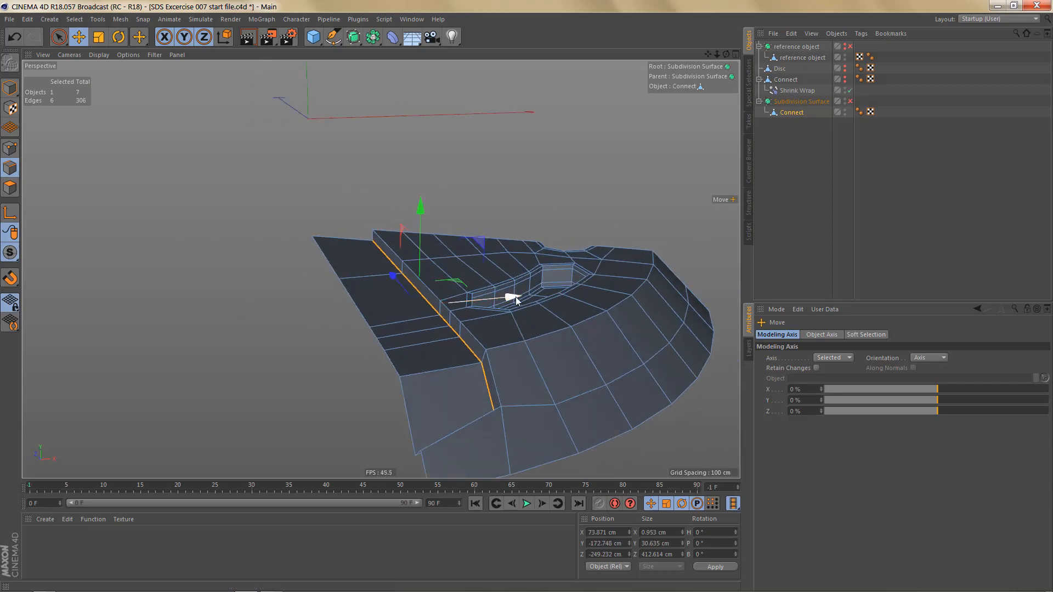
{"action": "left_click_drag", "start_coordinate": [515, 297], "coordinate": [505, 300]}
{"action": "left_click_drag", "start_coordinate": [502, 445], "coordinate": [465, 437], "text": "alt"}
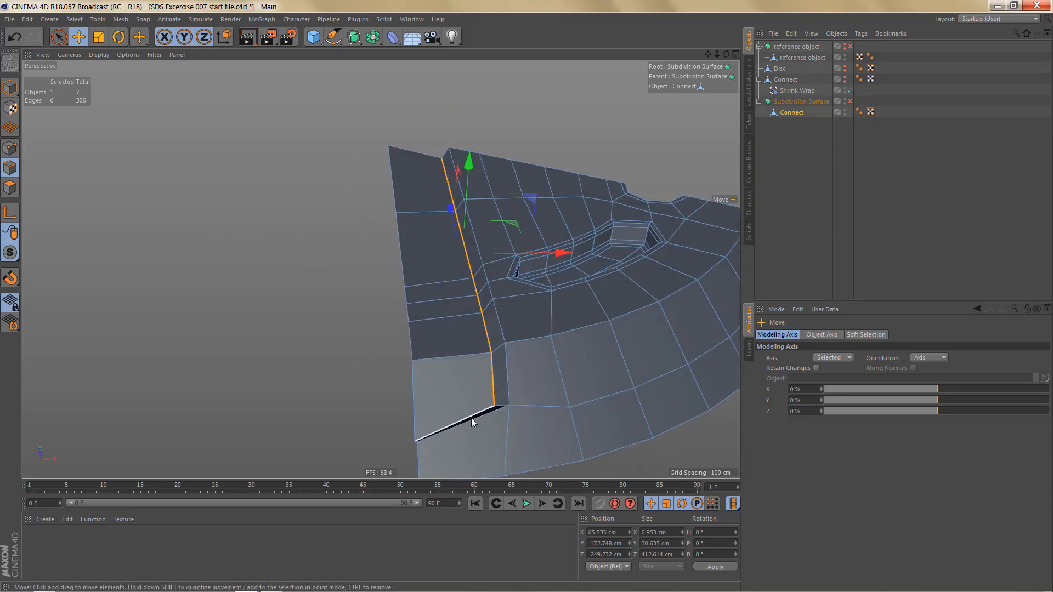
{"action": "mouse_move", "coordinate": [485, 424]}
{"action": "left_mouse_down", "text": "alt"}
{"action": "mouse_move", "coordinate": [462, 419]}
{"action": "mouse_move", "coordinate": [473, 426]}
{"action": "left_mouse_up", "text": "alt"}
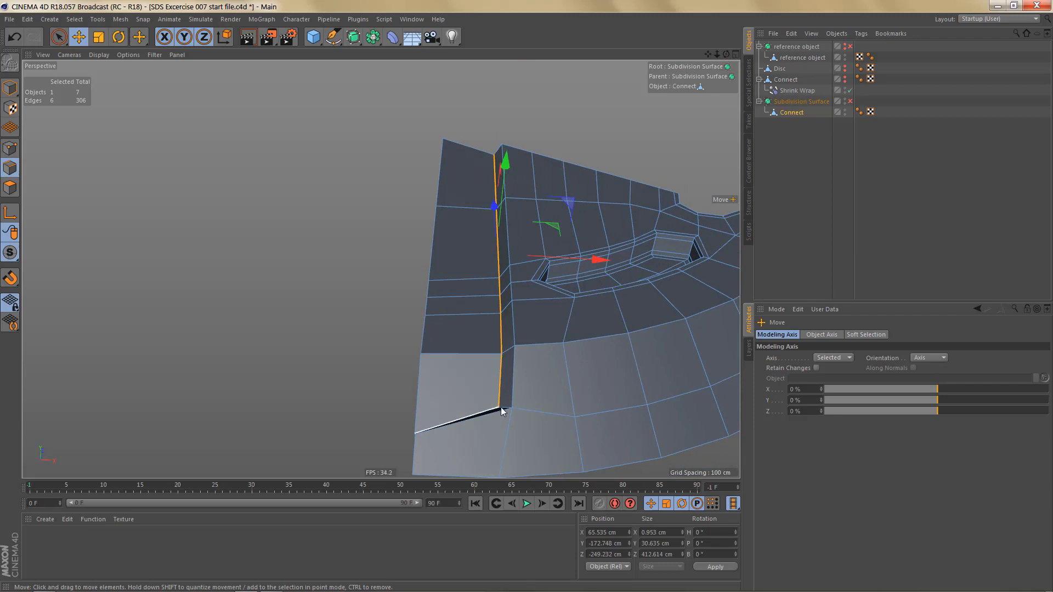
{"action": "left_click_drag", "start_coordinate": [496, 422], "coordinate": [488, 416], "text": "alt"}
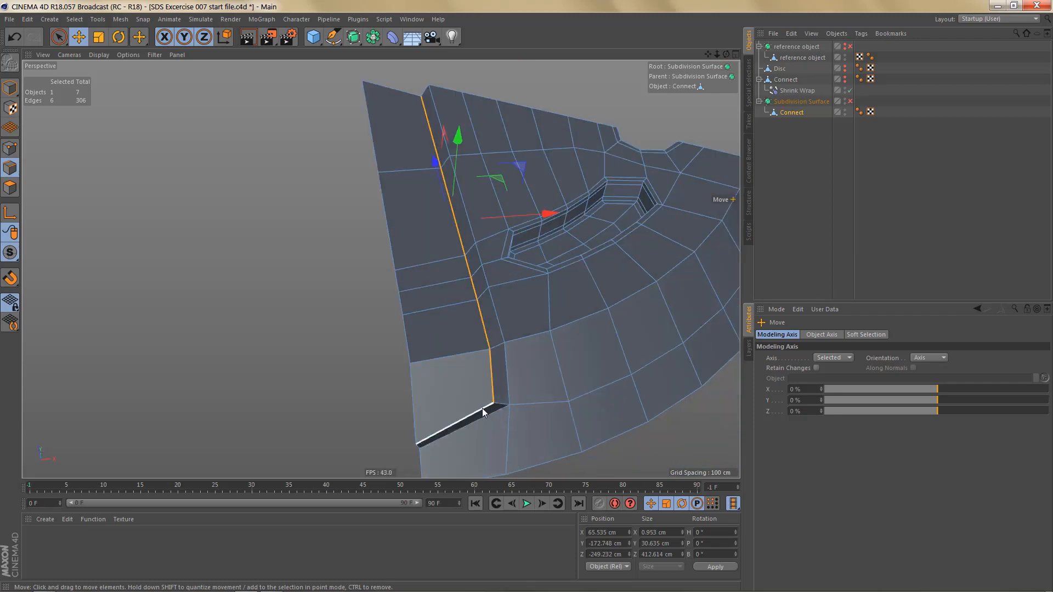
{"action": "key", "text": "ctrl+z"}
Step: Edge Slide the six wall-foot edges into the channel floor to an offset of about 14.5 cm, matching the reference channel in the Top view
{"action": "left_click_drag", "start_coordinate": [518, 390], "coordinate": [550, 358], "text": "alt"}
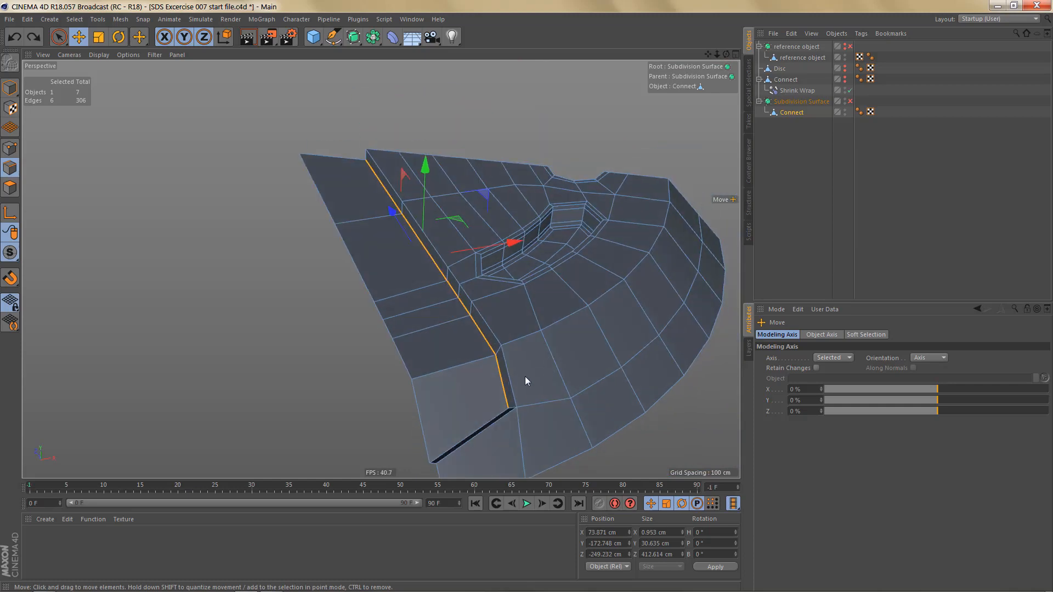
{"action": "key", "text": "m"}
{"action": "key", "text": "o"}
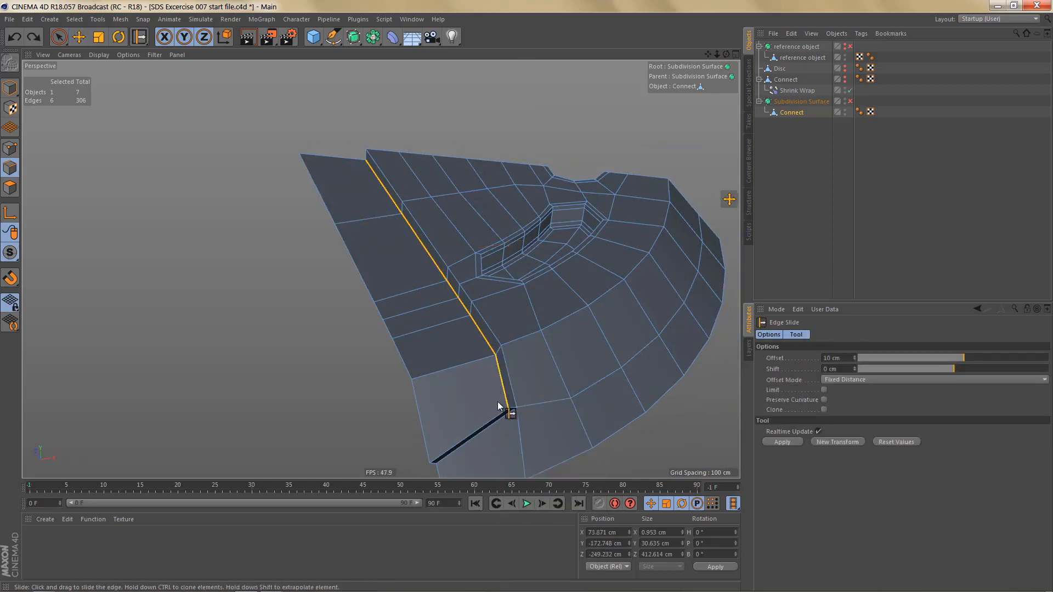
{"action": "mouse_move", "coordinate": [505, 396]}
{"action": "left_mouse_down"}
{"action": "mouse_move", "coordinate": [536, 395]}
{"action": "mouse_move", "coordinate": [501, 367]}
{"action": "mouse_move", "coordinate": [485, 396]}
{"action": "mouse_move", "coordinate": [492, 435]}
{"action": "mouse_move", "coordinate": [531, 387]}
{"action": "mouse_move", "coordinate": [540, 355]}
{"action": "mouse_move", "coordinate": [525, 371]}
{"action": "mouse_move", "coordinate": [540, 376]}
{"action": "left_mouse_up"}
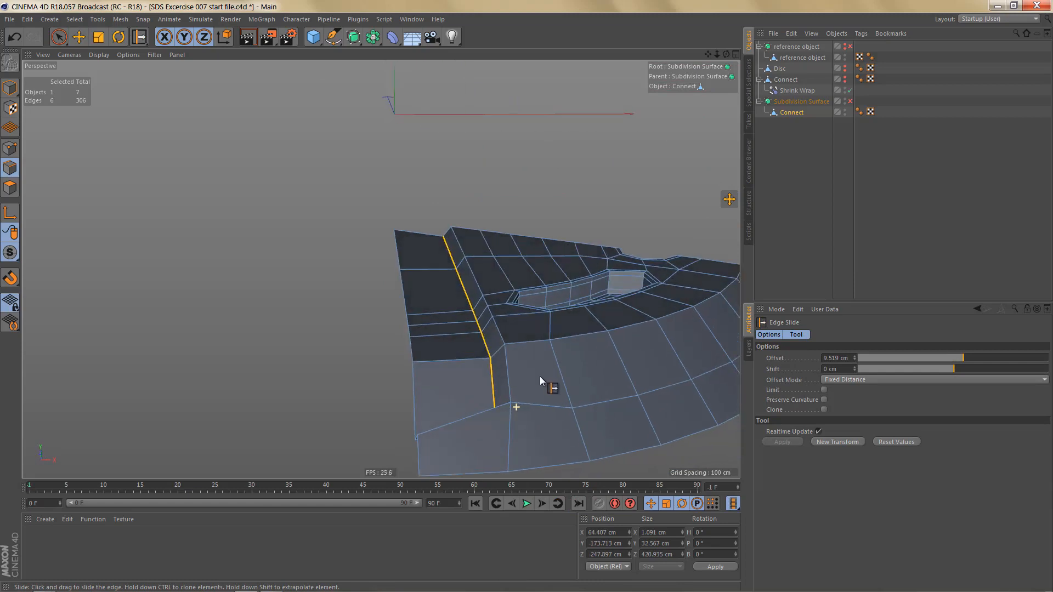
{"action": "middle_click", "coordinate": [539, 376]}
{"action": "middle_click", "coordinate": [580, 224]}
{"action": "middle_click_drag", "start_coordinate": [535, 278], "coordinate": [622, 234], "text": "alt"}
{"action": "right_click_drag", "start_coordinate": [485, 400], "coordinate": [501, 394], "text": "alt"}
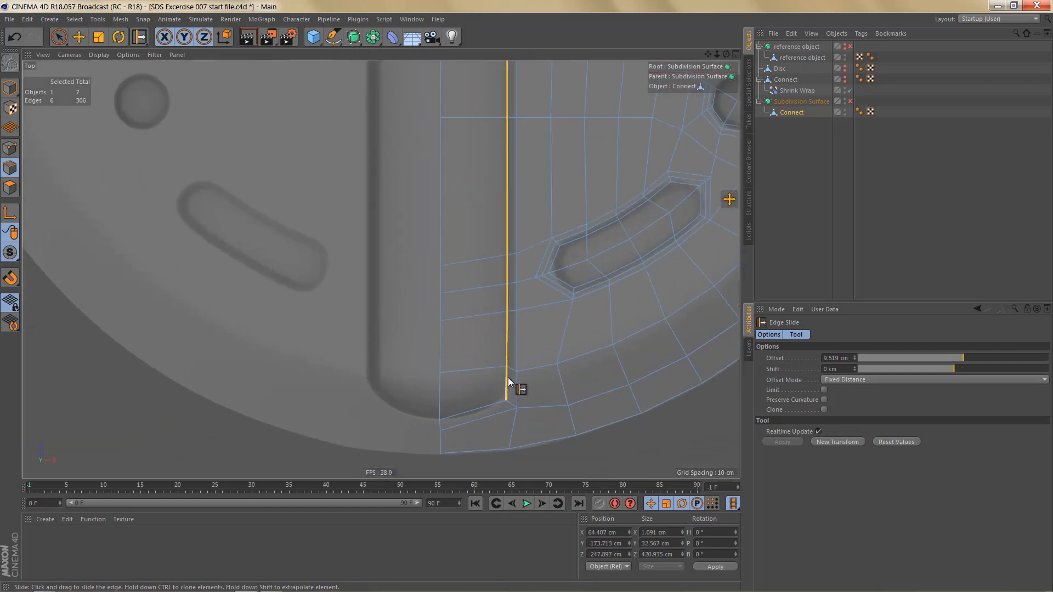
{"action": "left_click_drag", "start_coordinate": [507, 378], "coordinate": [501, 377]}
{"action": "middle_click", "coordinate": [537, 360]}
{"action": "middle_click", "coordinate": [353, 199]}
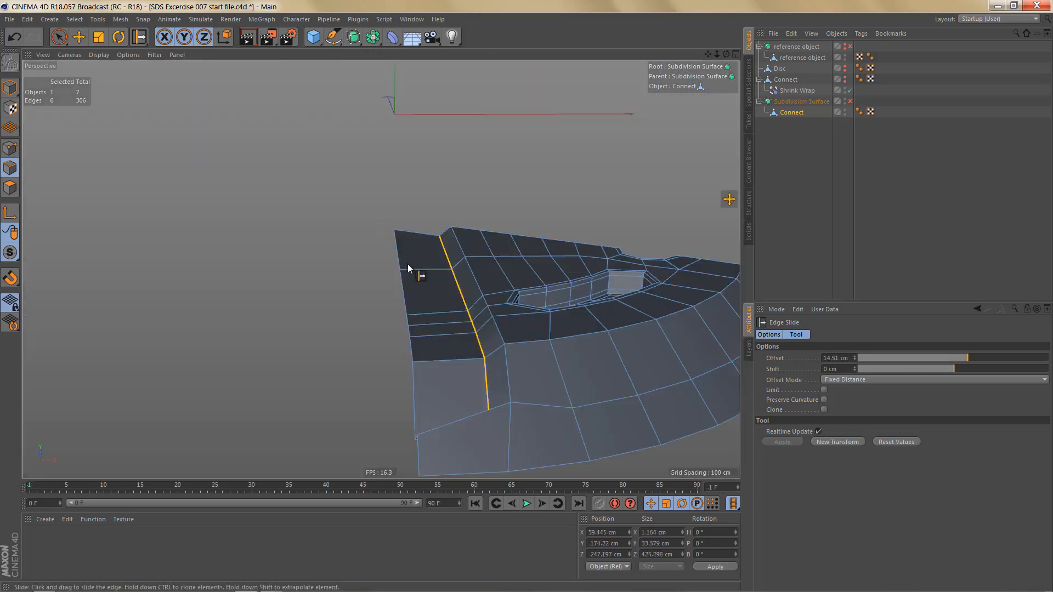
Step: Select the segment's curved outer rim edges and extrude them straight down to about Y -250.3 cm
{"action": "right_click_drag", "start_coordinate": [408, 265], "coordinate": [385, 272], "text": "alt"}
{"action": "left_click_drag", "start_coordinate": [439, 282], "coordinate": [479, 291], "text": "alt"}
{"action": "left_click_drag", "start_coordinate": [381, 269], "coordinate": [393, 291], "text": "alt"}
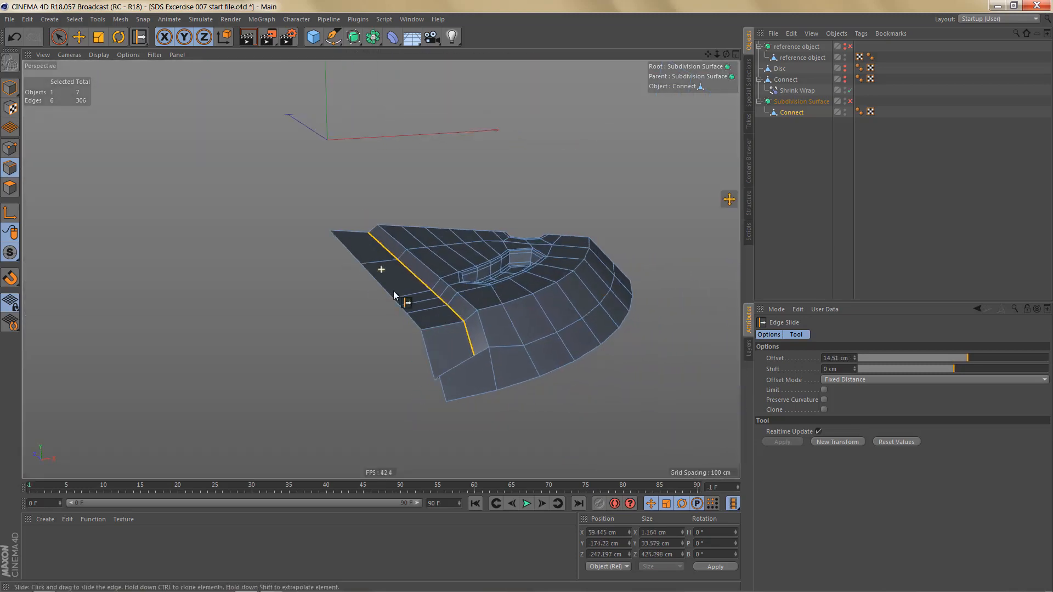
{"action": "middle_click_drag", "start_coordinate": [393, 296], "coordinate": [345, 288], "text": "alt"}
{"action": "left_click_drag", "start_coordinate": [459, 301], "coordinate": [472, 322], "text": "alt"}
{"action": "middle_click_drag", "start_coordinate": [457, 327], "coordinate": [449, 343], "text": "alt"}
{"action": "left_click_drag", "start_coordinate": [452, 343], "coordinate": [449, 354], "text": "alt"}
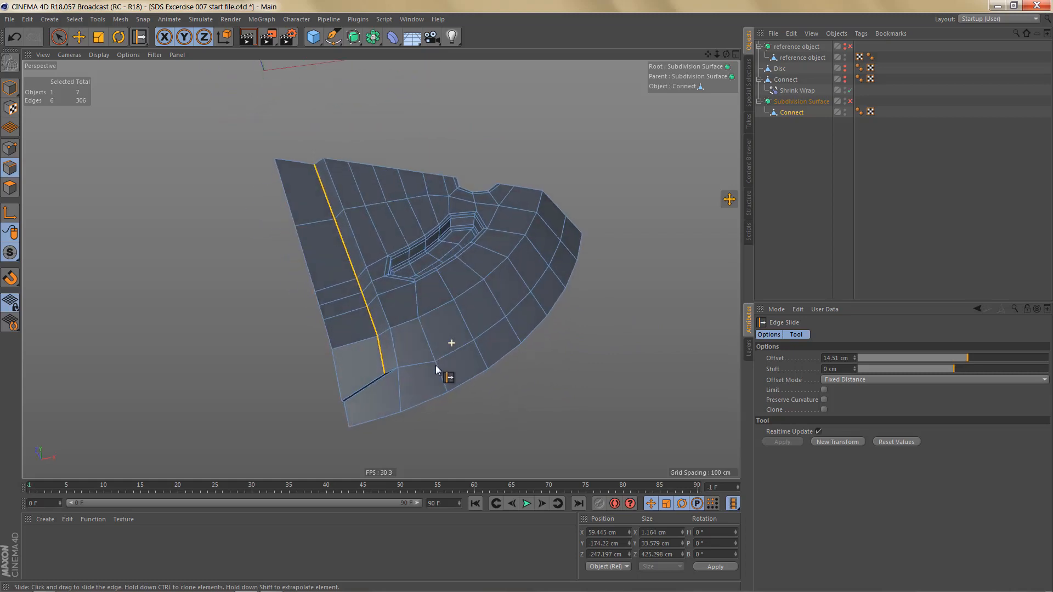
{"action": "key", "text": "e"}
{"action": "left_click", "coordinate": [421, 407]}
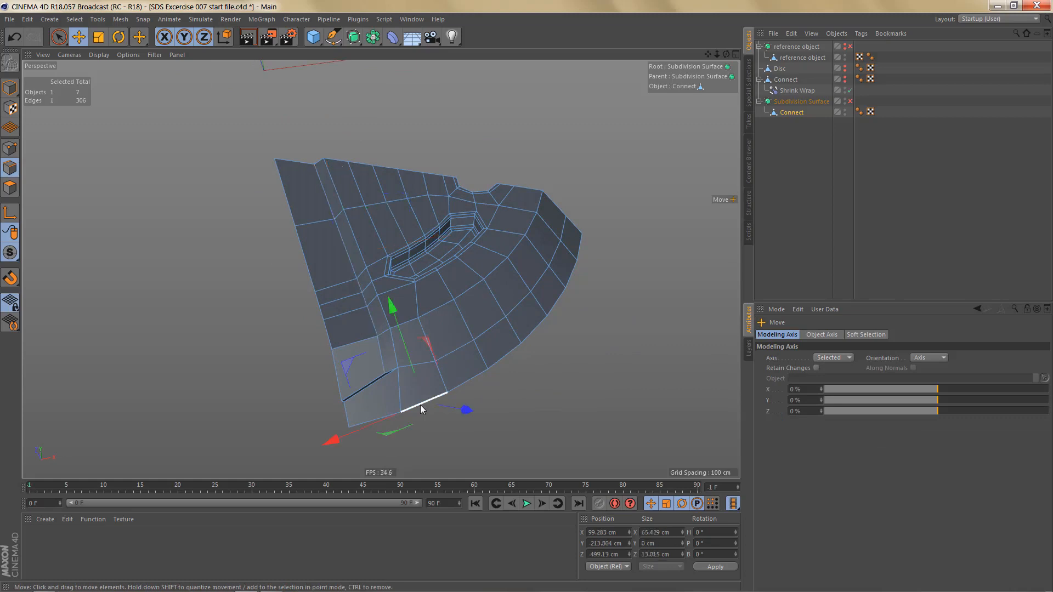
{"action": "double_click", "coordinate": [421, 405]}
{"action": "left_click_drag", "start_coordinate": [492, 252], "coordinate": [494, 271], "text": "ctrl"}
{"action": "left_click_drag", "start_coordinate": [493, 271], "coordinate": [427, 333], "text": "alt"}
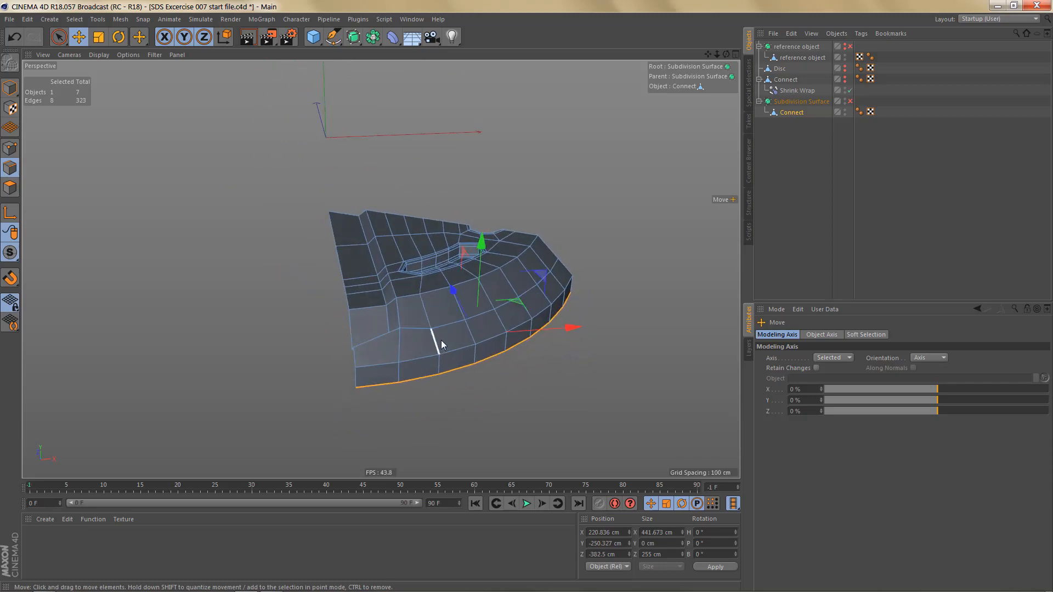
Step: Extrude the lower outer rim edges again with an offset of 0 cm
{"action": "middle_click_drag", "start_coordinate": [441, 340], "coordinate": [452, 347], "text": "alt"}
{"action": "key", "text": "d"}
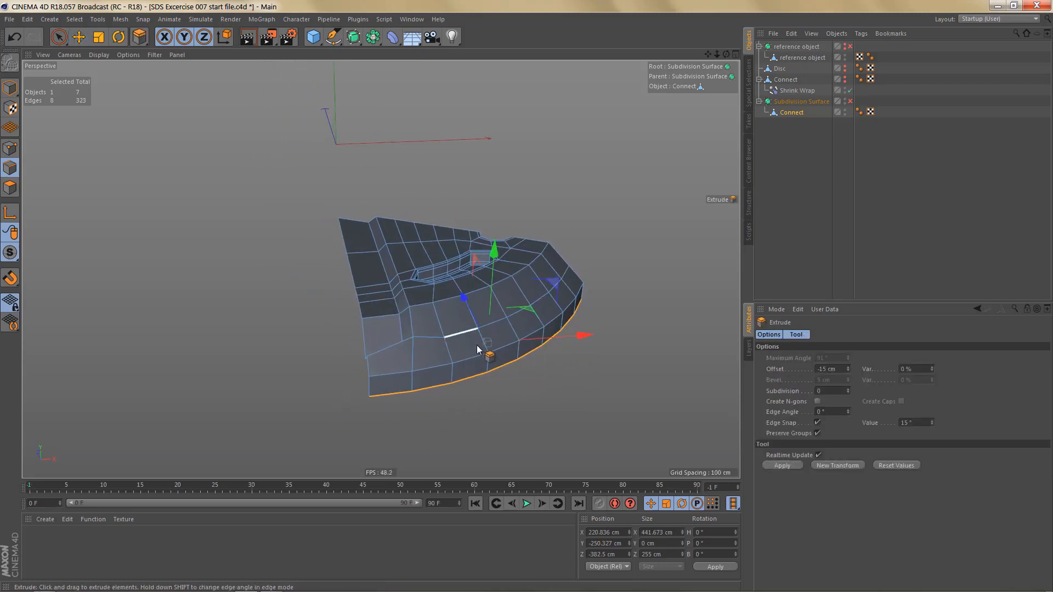
{"action": "left_click", "coordinate": [823, 368]}
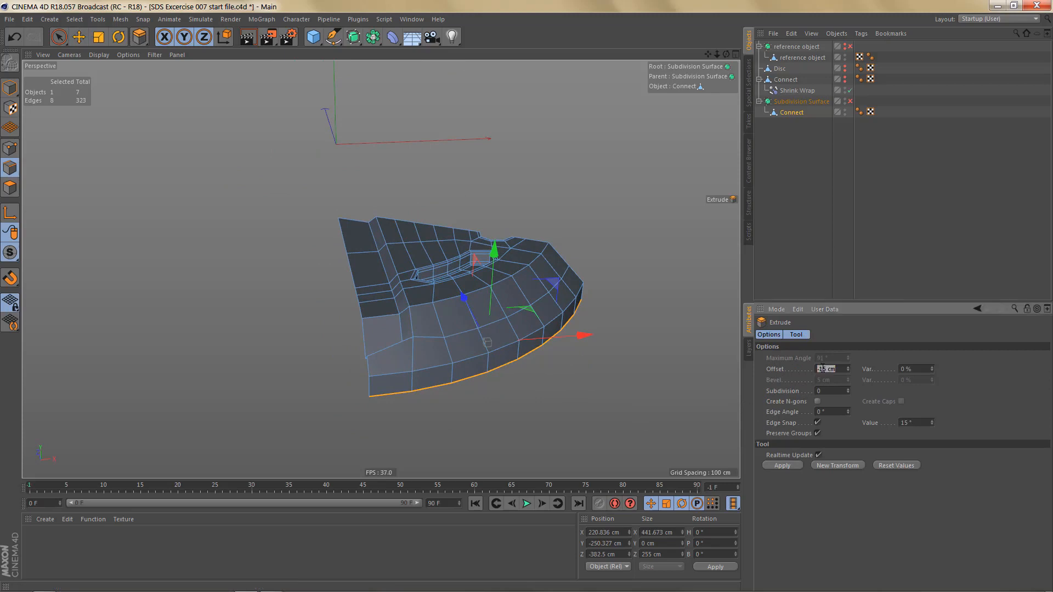
{"action": "key", "text": "Return"}
{"action": "left_click_drag", "start_coordinate": [545, 395], "coordinate": [550, 391], "text": "alt"}
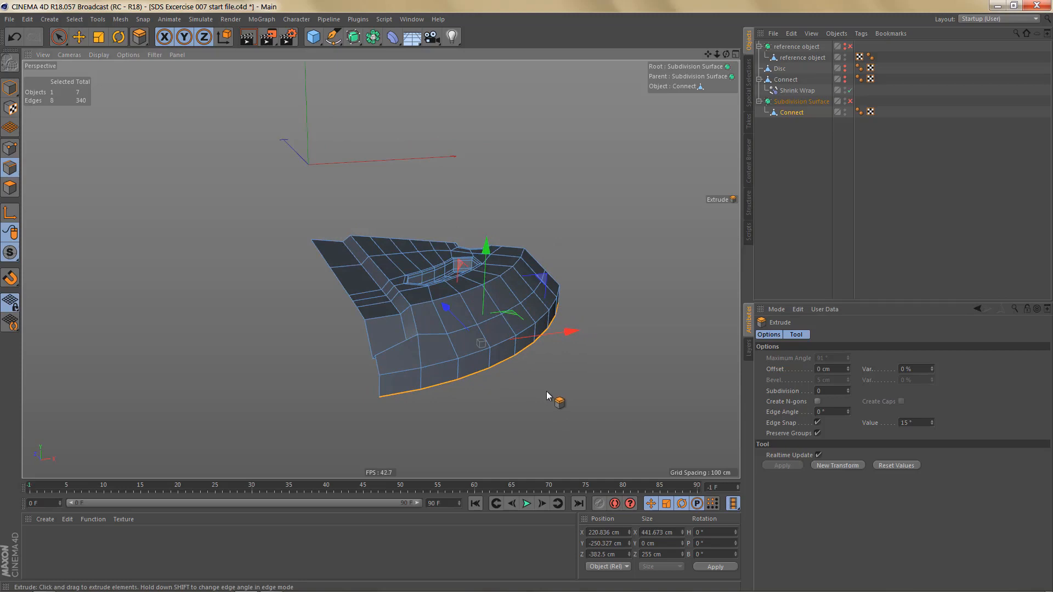
Step: Set the modeling axis to Object and scale the extruded rim edges inward to an X size of about 407.7 cm
{"action": "key", "text": "t"}
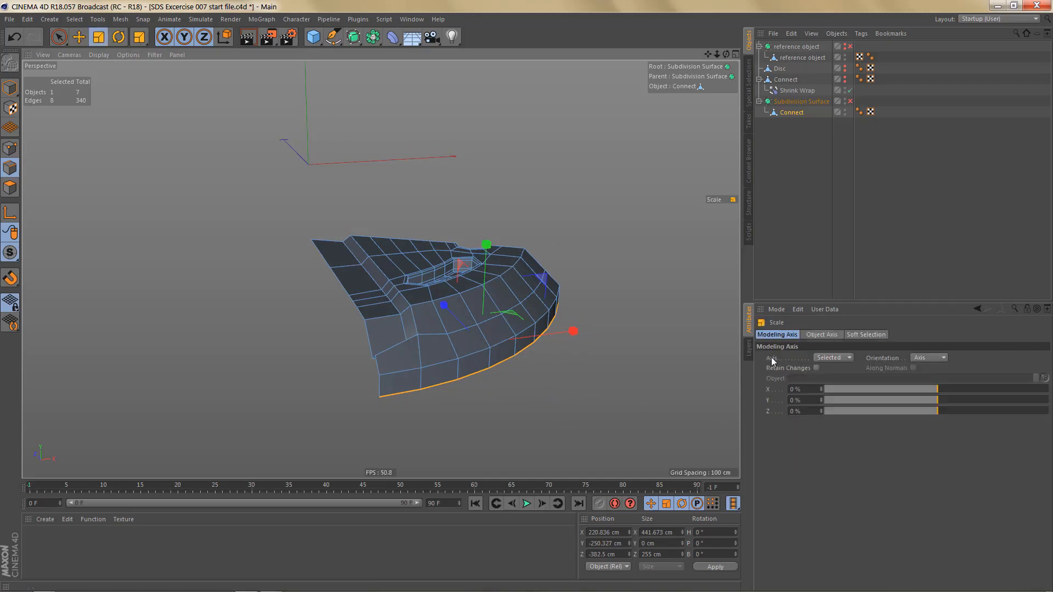
{"action": "left_click", "coordinate": [837, 357]}
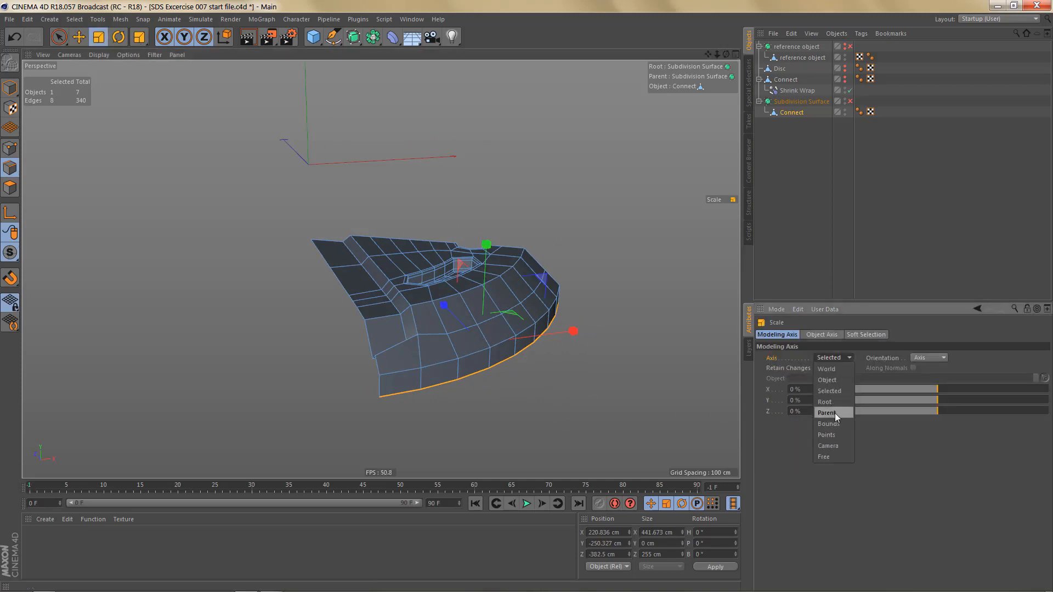
{"action": "left_click", "coordinate": [841, 380]}
{"action": "left_click_drag", "start_coordinate": [582, 407], "coordinate": [488, 370], "text": "alt"}
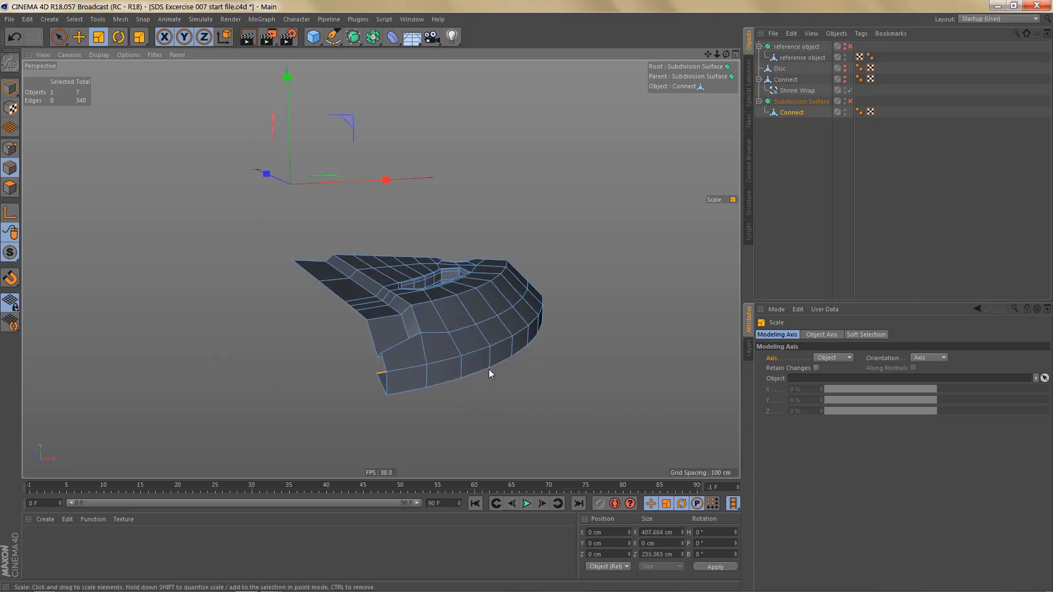
Step: Reset the modeling axis to Selected and move the inner rim edges down level with the wall's lower edge at Y -250.3 cm in the Front view
{"action": "middle_click", "coordinate": [491, 368]}
{"action": "middle_click", "coordinate": [560, 400]}
{"action": "middle_click_drag", "start_coordinate": [511, 471], "coordinate": [486, 426], "text": "alt"}
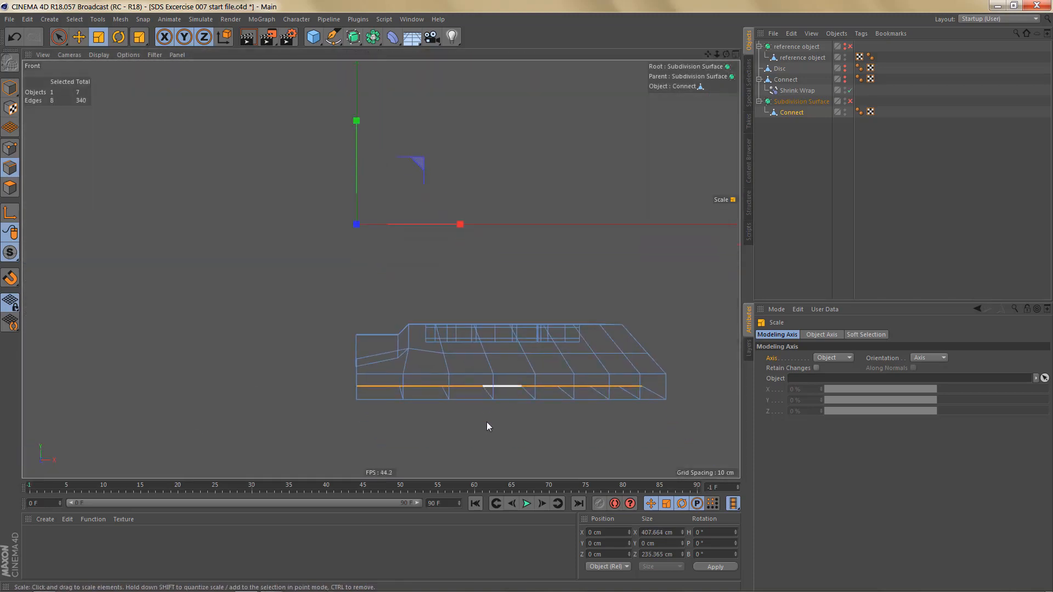
{"action": "key", "text": "e"}
{"action": "left_click", "coordinate": [828, 358]}
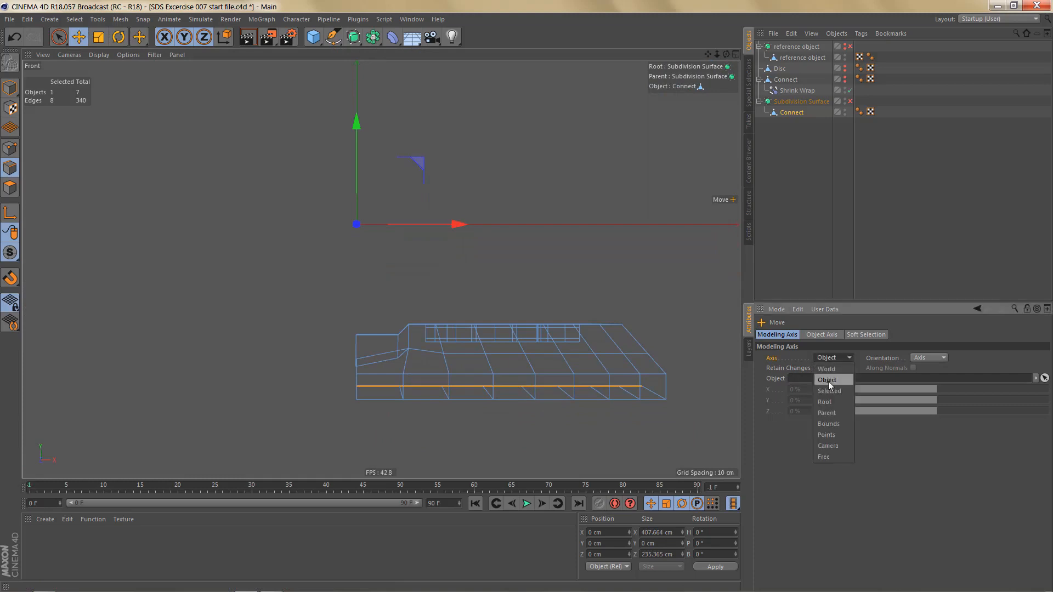
{"action": "left_click", "coordinate": [829, 391]}
{"action": "scroll", "coordinate": [541, 409], "scroll_direction": "up", "scroll_amount": 3}
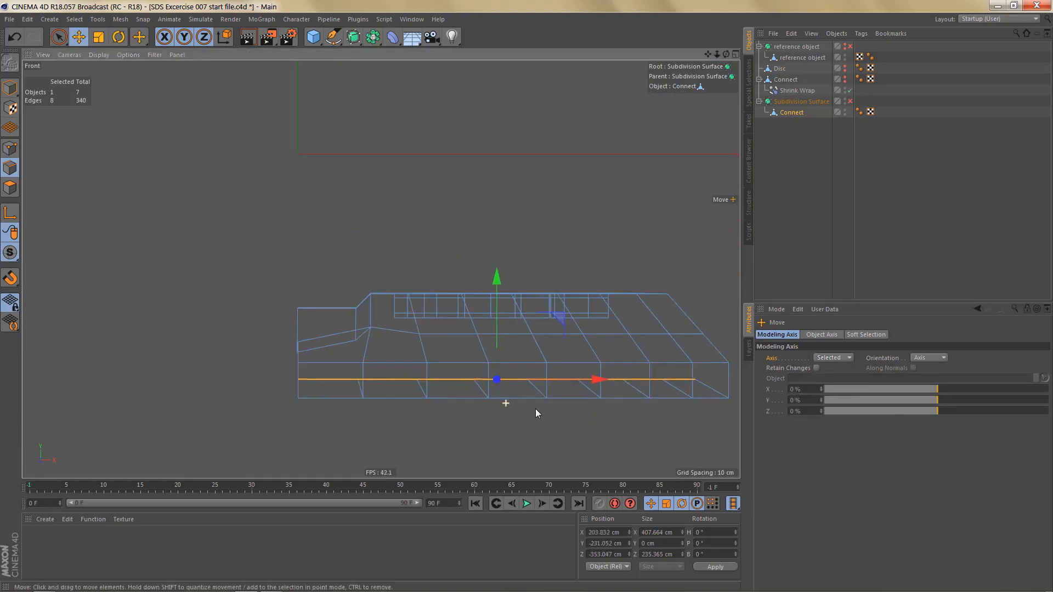
{"action": "left_click_drag", "start_coordinate": [495, 276], "coordinate": [499, 295]}
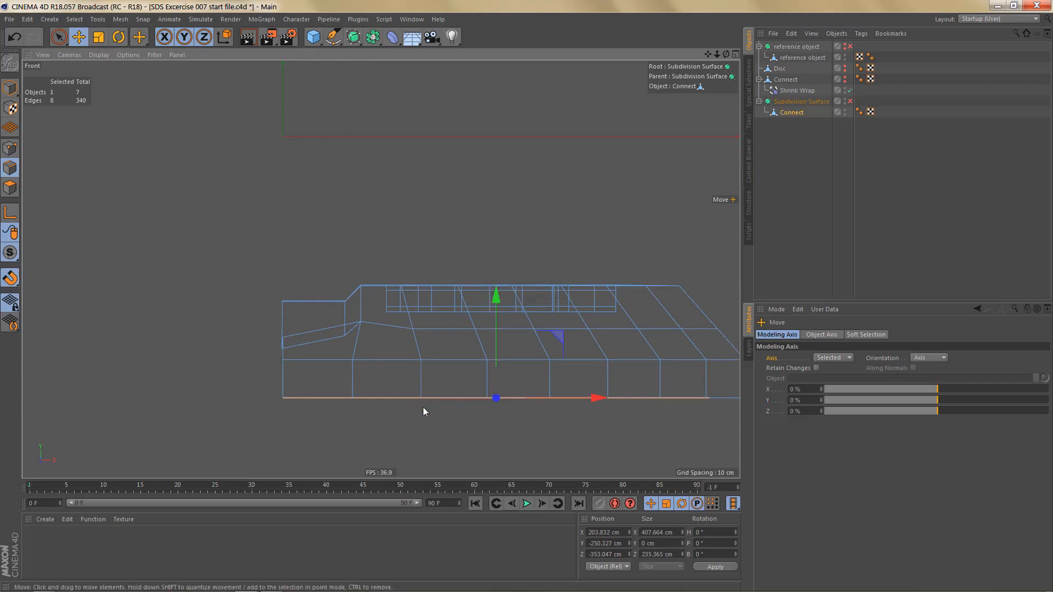
{"action": "middle_click", "coordinate": [456, 348]}
{"action": "middle_click", "coordinate": [302, 197]}
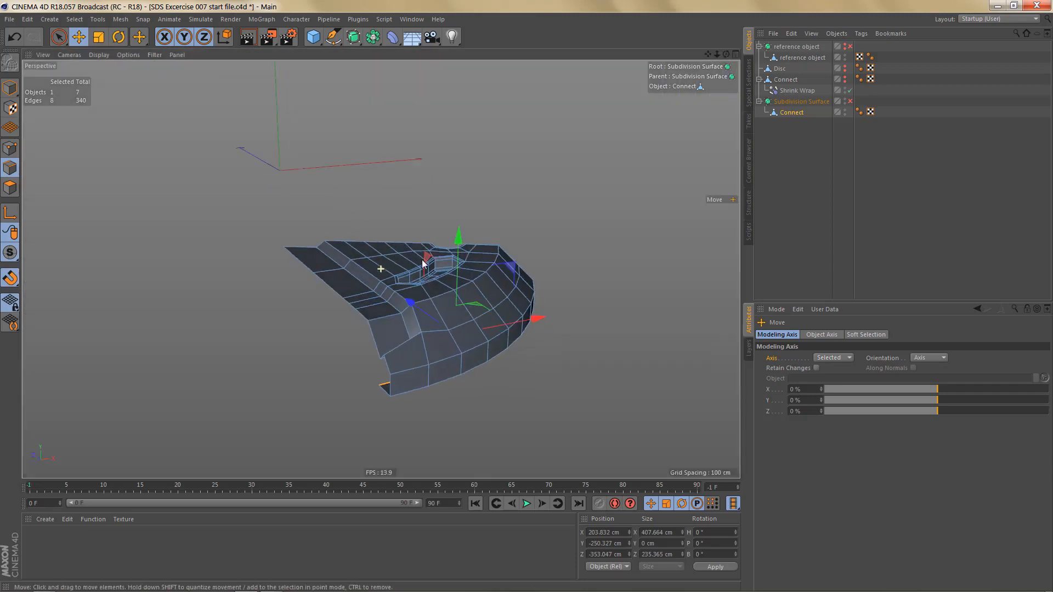
Step: Select the curved edge loop where the top surface bends down, plus the upper and lower edge loops of the outer rim wall
{"action": "left_click_drag", "start_coordinate": [422, 264], "coordinate": [403, 283], "text": "alt"}
{"action": "middle_click_drag", "start_coordinate": [412, 314], "coordinate": [407, 341], "text": "alt"}
{"action": "scroll", "coordinate": [422, 328], "scroll_direction": "up", "scroll_amount": 2}
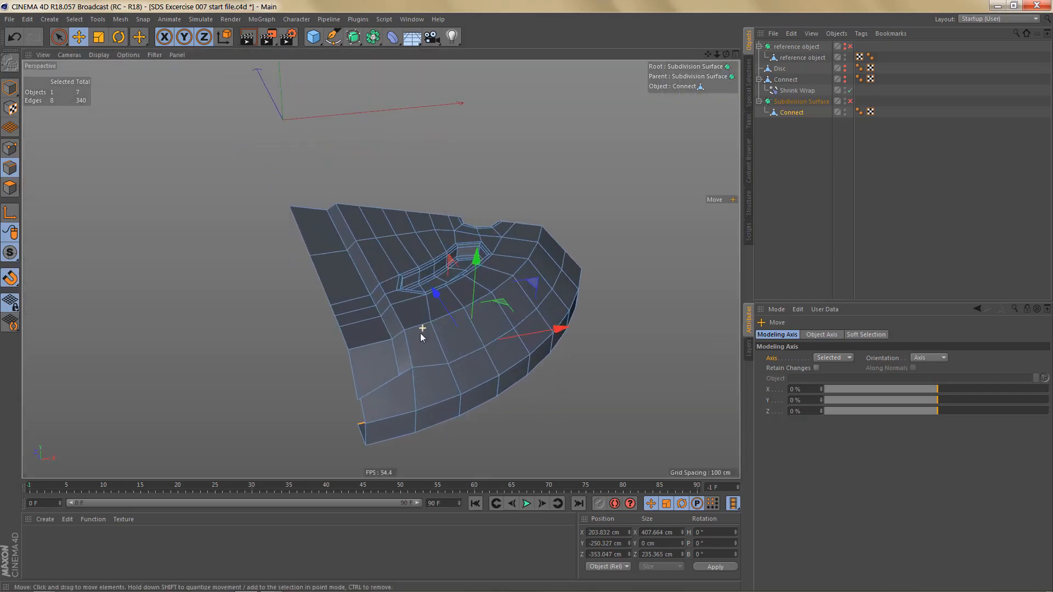
{"action": "left_click_drag", "start_coordinate": [420, 333], "coordinate": [426, 356], "text": "alt"}
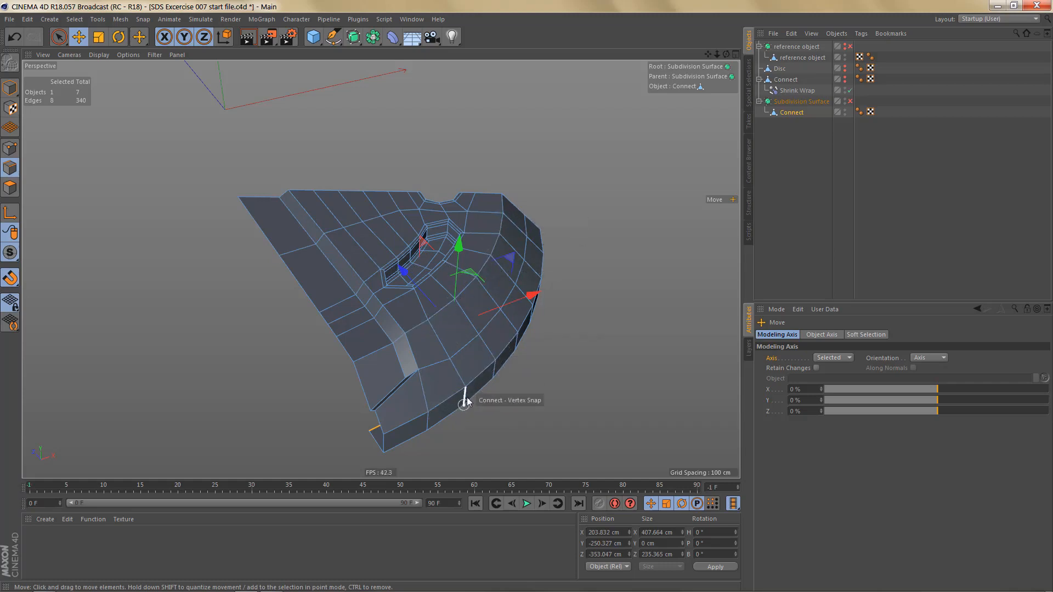
{"action": "mouse_move", "coordinate": [458, 373]}
{"action": "left_mouse_down", "text": "alt"}
{"action": "mouse_move", "coordinate": [461, 311]}
{"action": "mouse_move", "coordinate": [458, 365]}
{"action": "left_mouse_up", "text": "alt"}
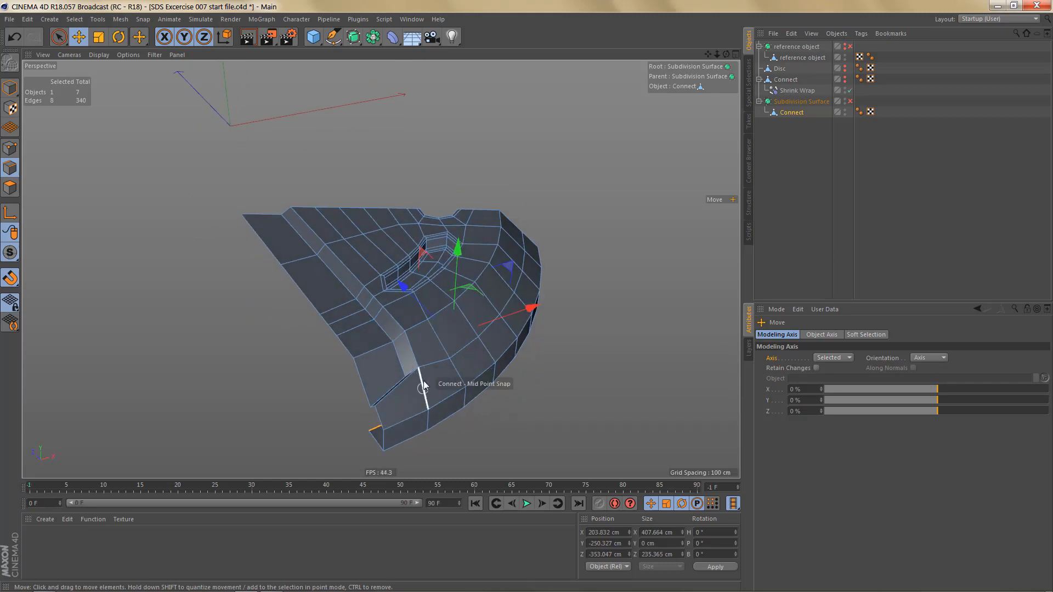
{"action": "double_click", "coordinate": [442, 308]}
{"action": "scroll", "coordinate": [370, 317], "scroll_direction": "up", "scroll_amount": 1}
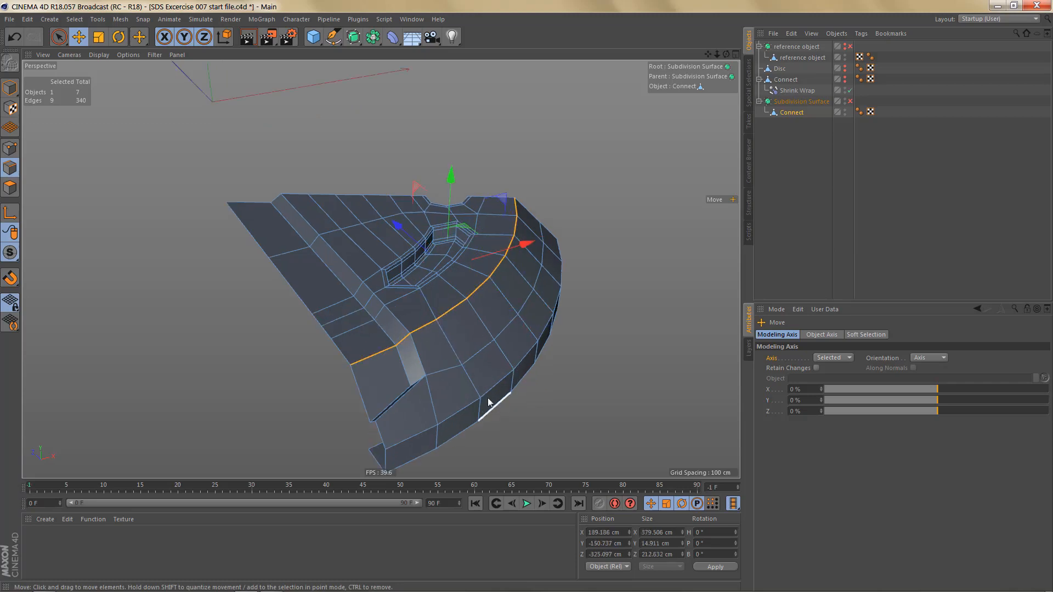
{"action": "double_click", "coordinate": [460, 413], "text": "shift"}
{"action": "double_click", "coordinate": [460, 433], "text": "shift"}
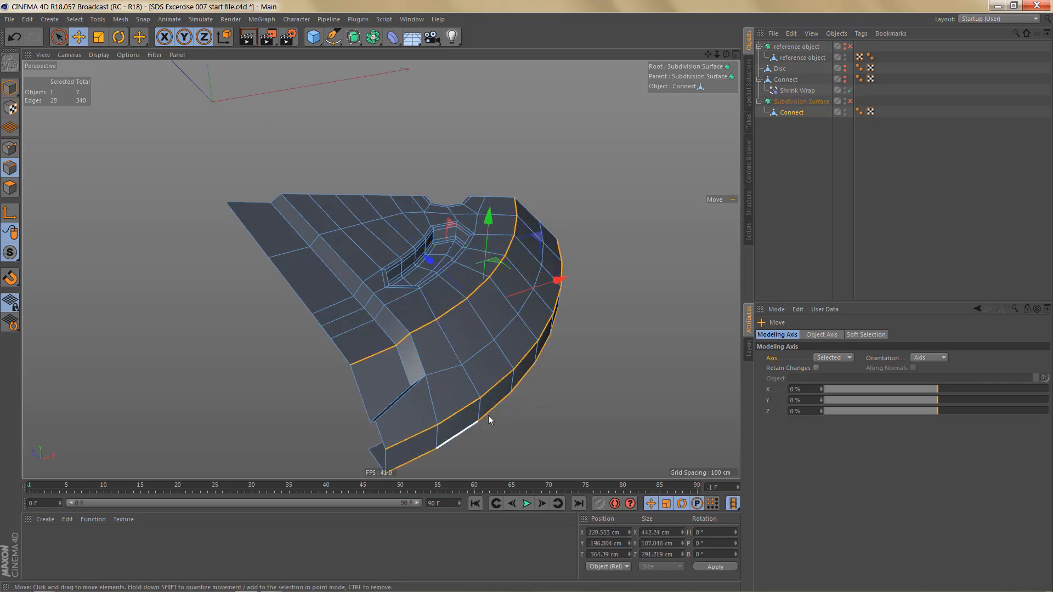
Step: Add both edge loops along the side channel's sloped wall and the two edges at its outer end to the selection
{"action": "left_click_drag", "start_coordinate": [478, 336], "coordinate": [460, 341], "text": "alt"}
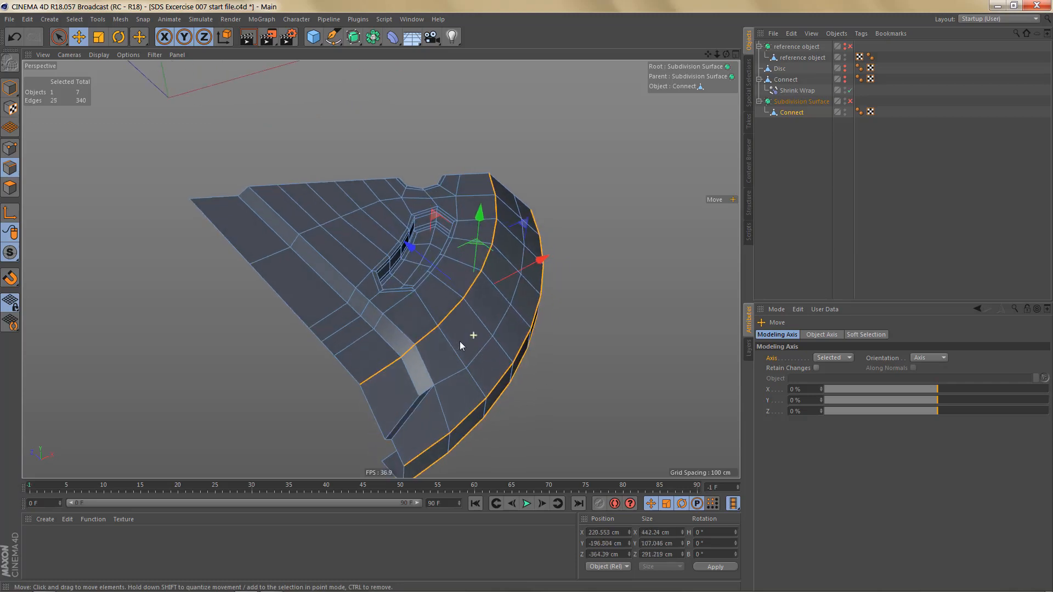
{"action": "double_click", "coordinate": [321, 277], "text": "shift"}
{"action": "double_click", "coordinate": [357, 294], "text": "shift"}
{"action": "scroll", "coordinate": [422, 417], "scroll_direction": "up", "scroll_amount": 3}
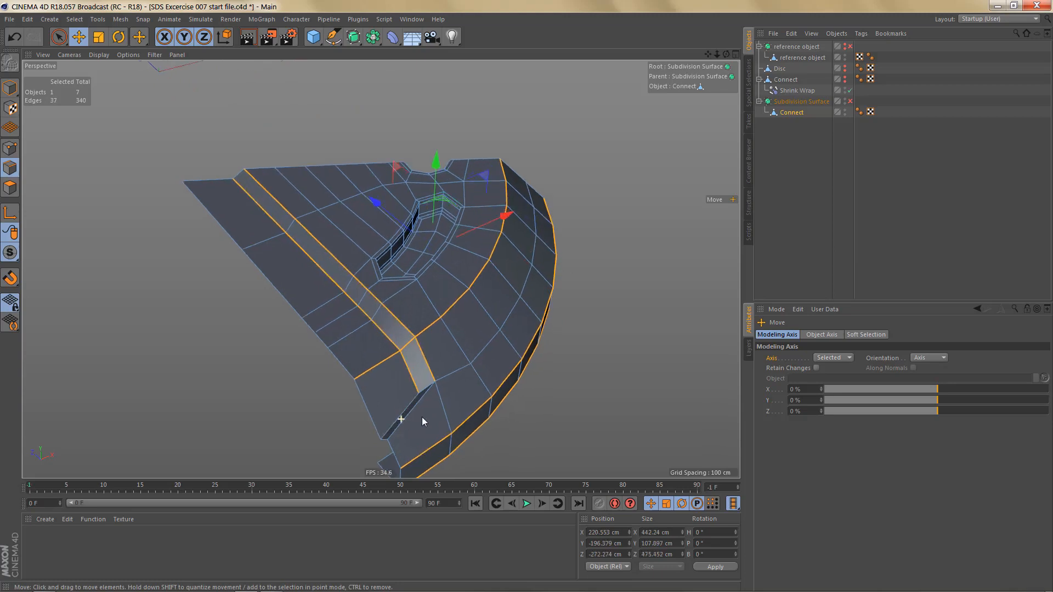
{"action": "scroll", "coordinate": [453, 413], "scroll_direction": "up", "scroll_amount": 2}
{"action": "double_click", "coordinate": [414, 395], "text": "shift"}
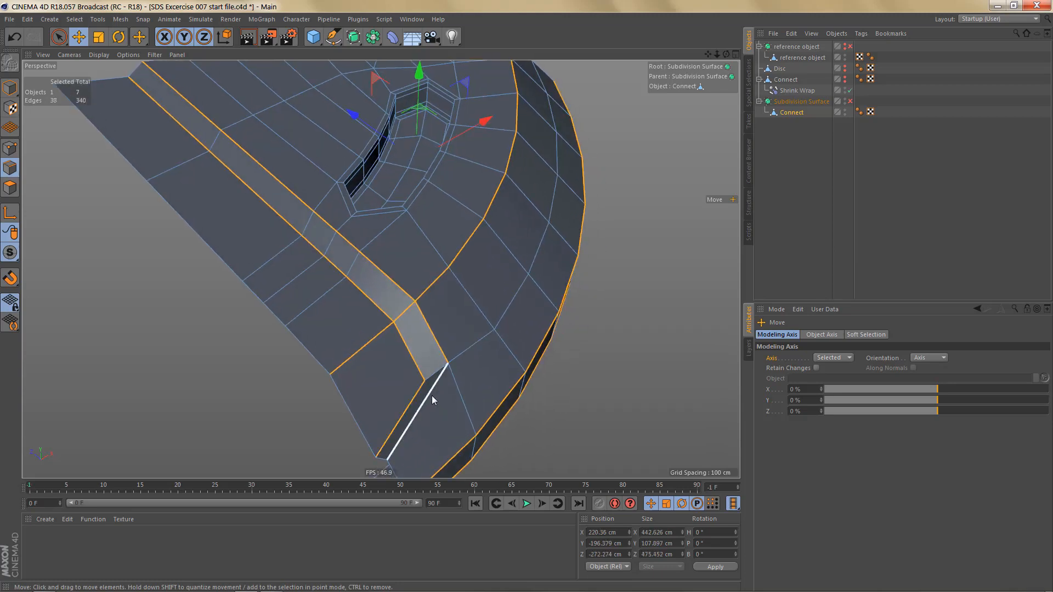
{"action": "left_click_drag", "start_coordinate": [501, 383], "coordinate": [442, 334], "text": "alt"}
Step: Bevel all selected edges in Solid mode with a fixed-distance offset of 5 cm
{"action": "key", "text": "m"}
{"action": "key", "text": "s"}
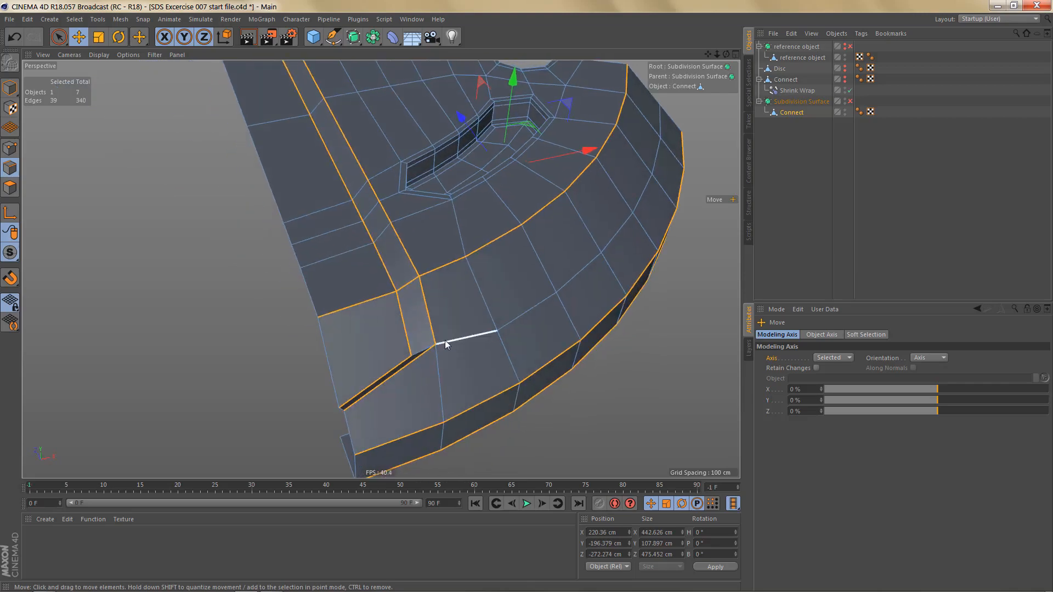
{"action": "left_click", "coordinate": [821, 358]}
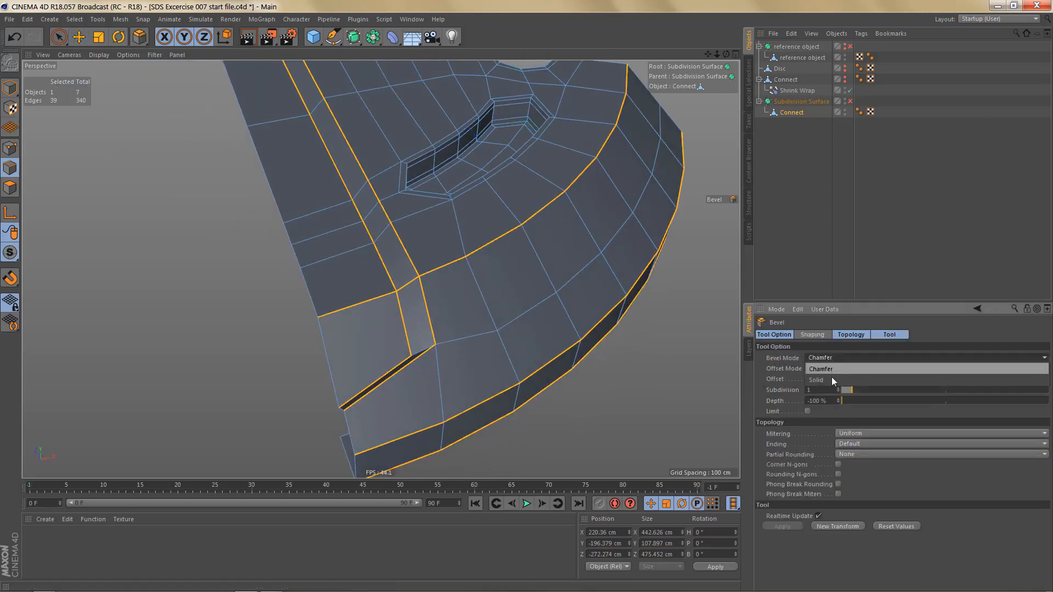
{"action": "left_click", "coordinate": [832, 377]}
{"action": "middle_click_drag", "start_coordinate": [558, 332], "coordinate": [543, 307], "text": "alt"}
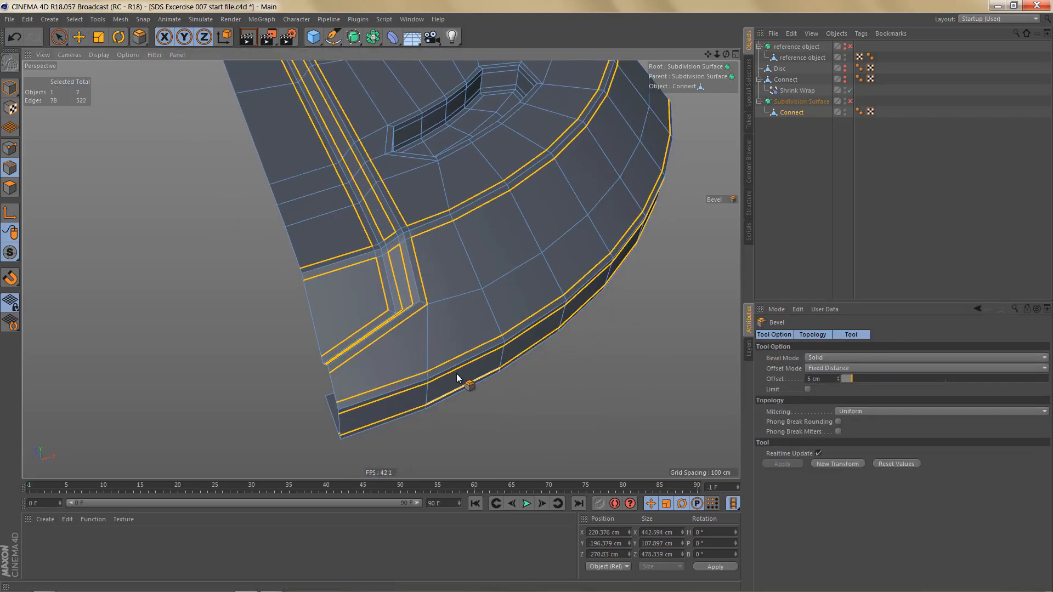
Step: Preview the bevelled segment with subdivision enabled in a viewport render, checking the channel corner and the bend
{"action": "left_click_drag", "start_coordinate": [456, 373], "coordinate": [474, 346], "text": "alt"}
{"action": "right_click_drag", "start_coordinate": [461, 352], "coordinate": [444, 385], "text": "alt"}
{"action": "middle_click_drag", "start_coordinate": [444, 386], "coordinate": [433, 414], "text": "alt"}
{"action": "key", "text": "q"}
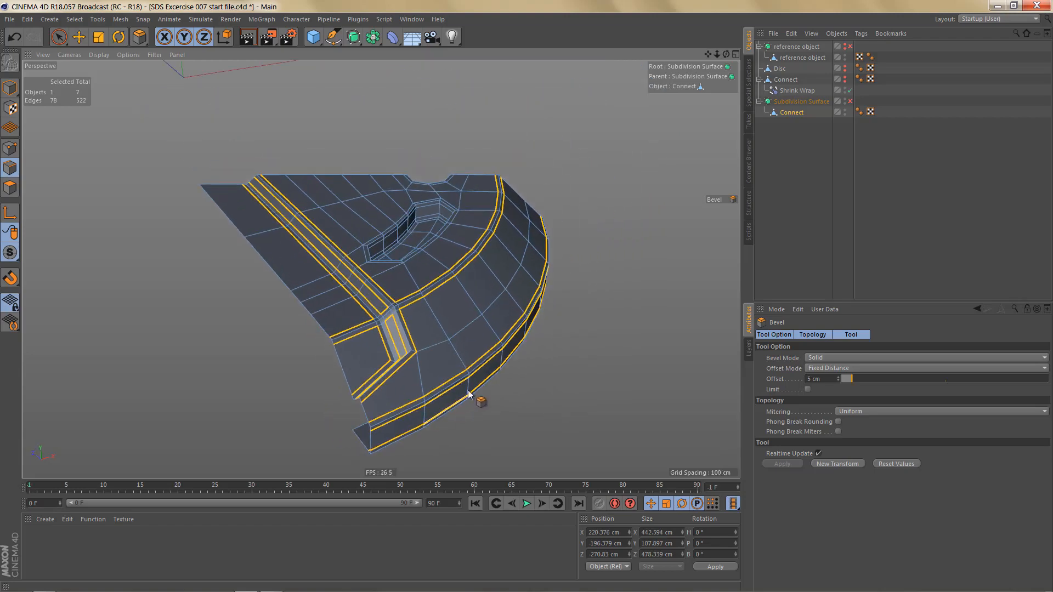
{"action": "scroll", "coordinate": [467, 359], "scroll_direction": "down", "scroll_amount": 2}
{"action": "key", "text": "ctrl+r"}
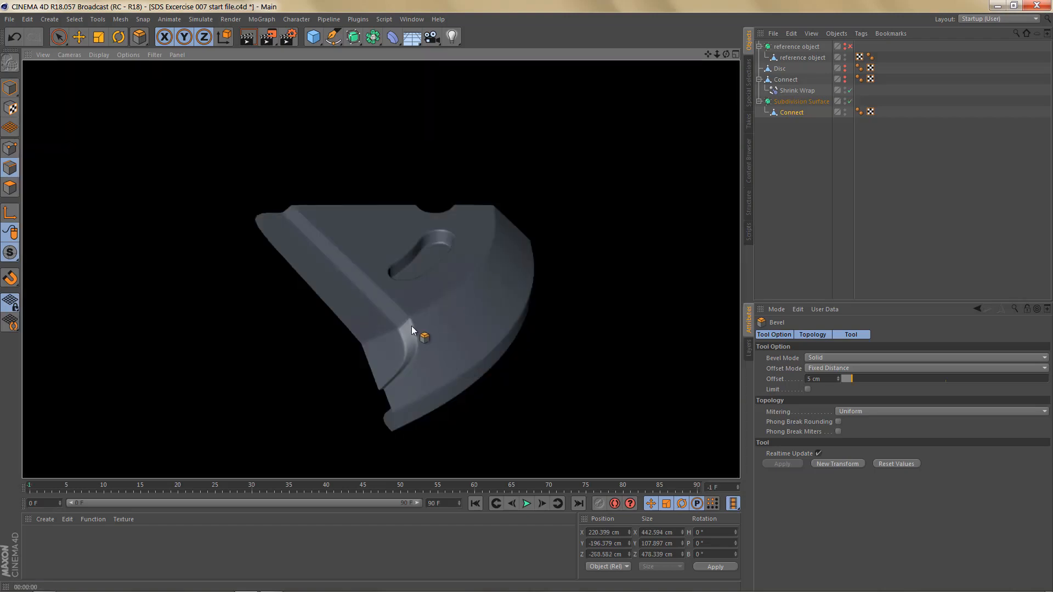
{"action": "scroll", "coordinate": [425, 327], "scroll_direction": "up", "scroll_amount": 5}
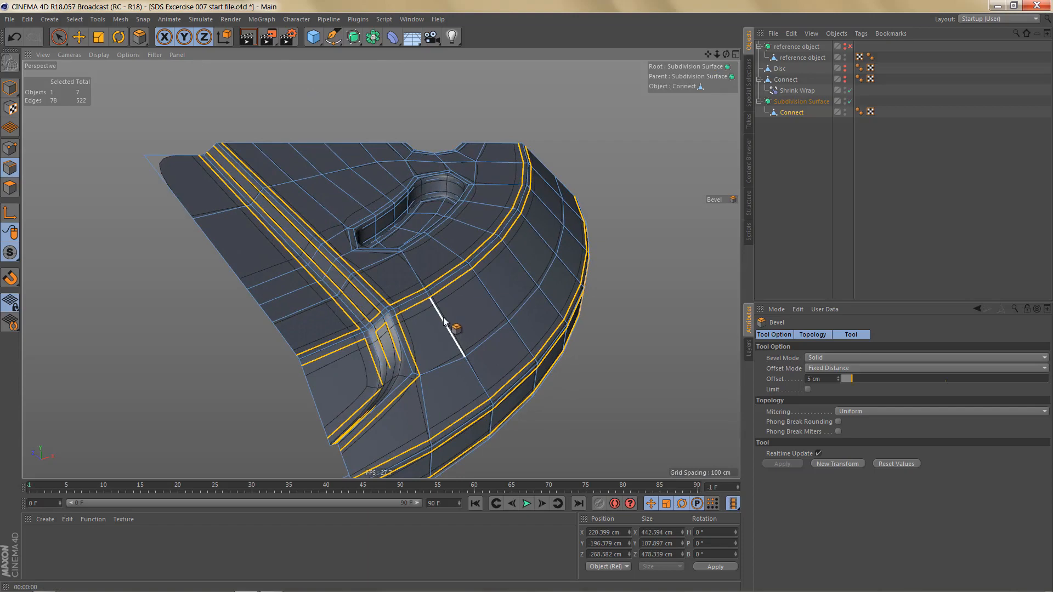
{"action": "key", "text": "q"}
Step: Slide the support edge loop just below the curved bend about 4.2 cm toward the bend, and render the view with subdivision
{"action": "key", "text": "e"}
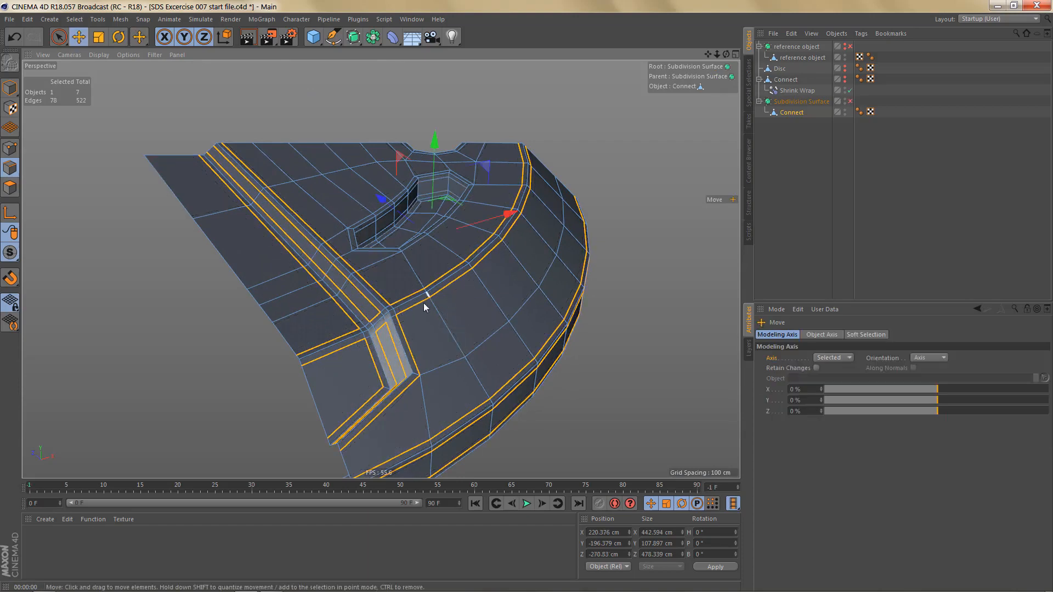
{"action": "double_click", "coordinate": [422, 302]}
{"action": "scroll", "coordinate": [451, 323], "scroll_direction": "up", "scroll_amount": 2}
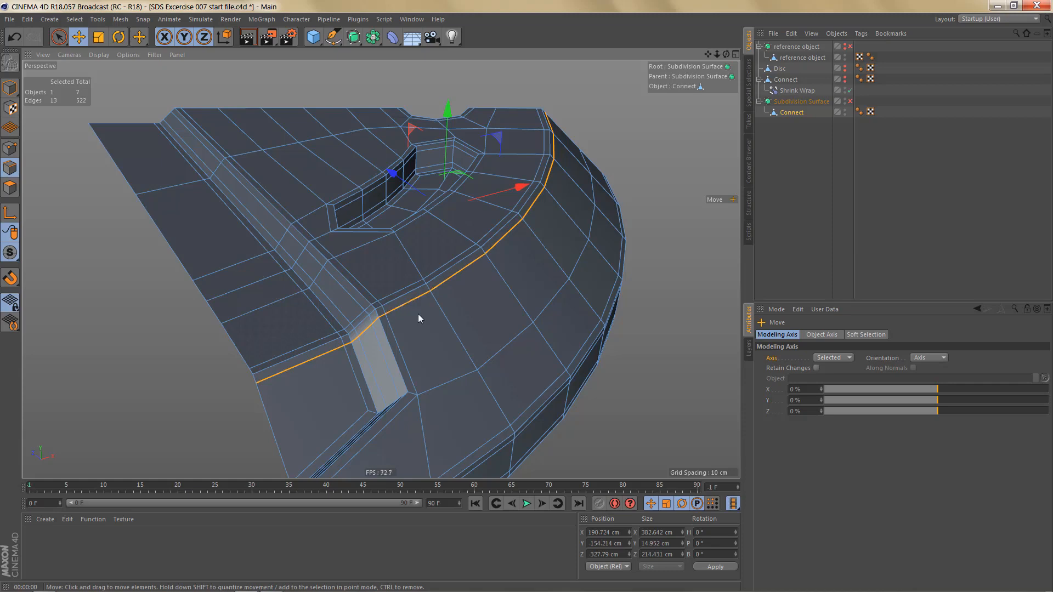
{"action": "key", "text": "m"}
{"action": "key", "text": "o"}
{"action": "mouse_move", "coordinate": [418, 312]}
{"action": "left_mouse_down"}
{"action": "mouse_move", "coordinate": [394, 288]}
{"action": "mouse_move", "coordinate": [428, 298]}
{"action": "mouse_move", "coordinate": [419, 324]}
{"action": "left_mouse_up"}
{"action": "scroll", "coordinate": [425, 293], "scroll_direction": "down", "scroll_amount": 3}
{"action": "key", "text": "ctrl+r"}
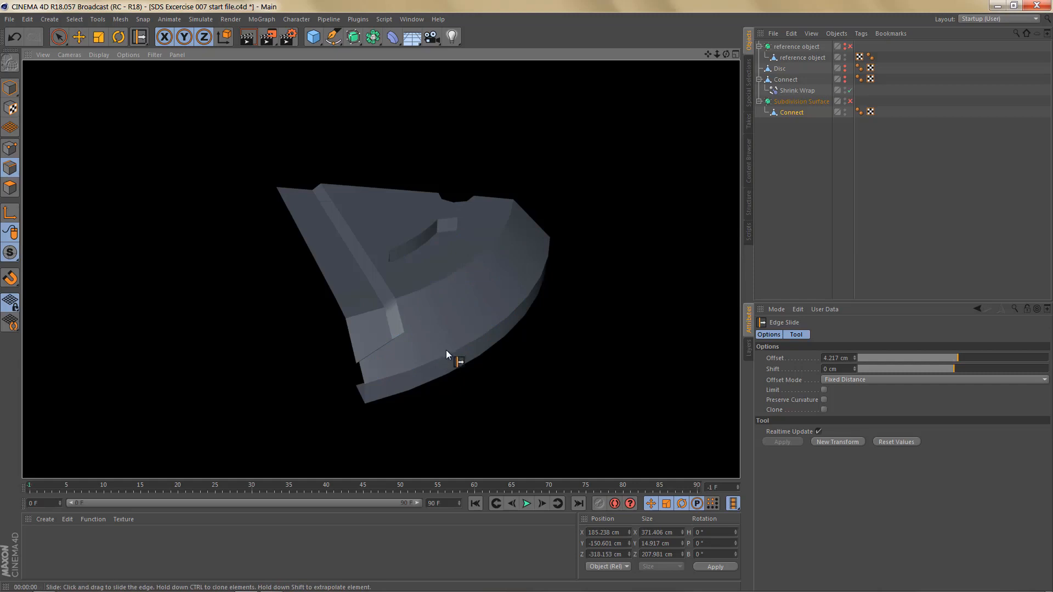
{"action": "key", "text": "q"}
{"action": "key", "text": "ctrl+r"}
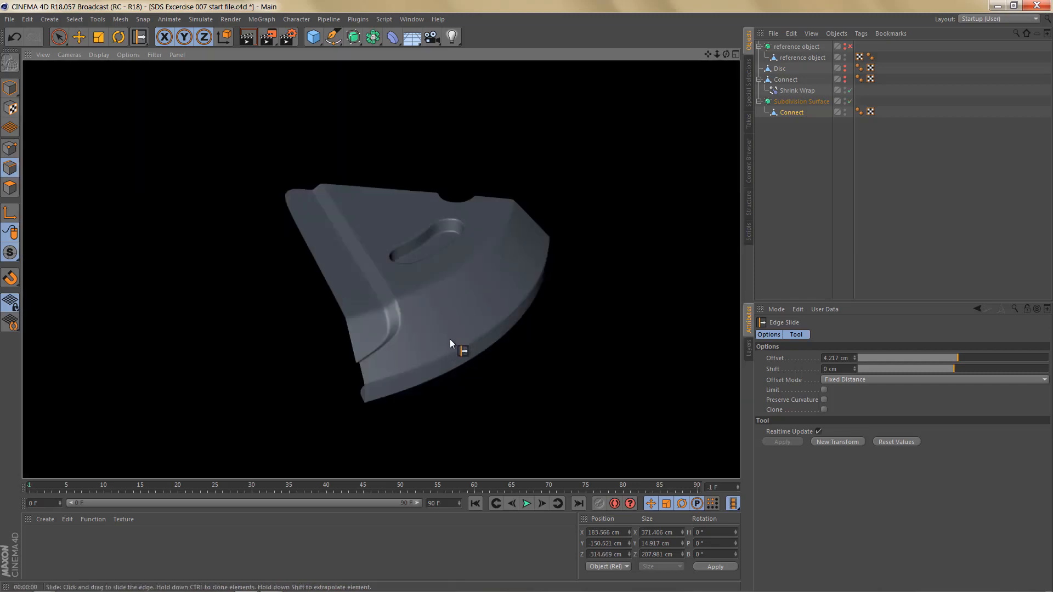
{"action": "key", "text": "q"}
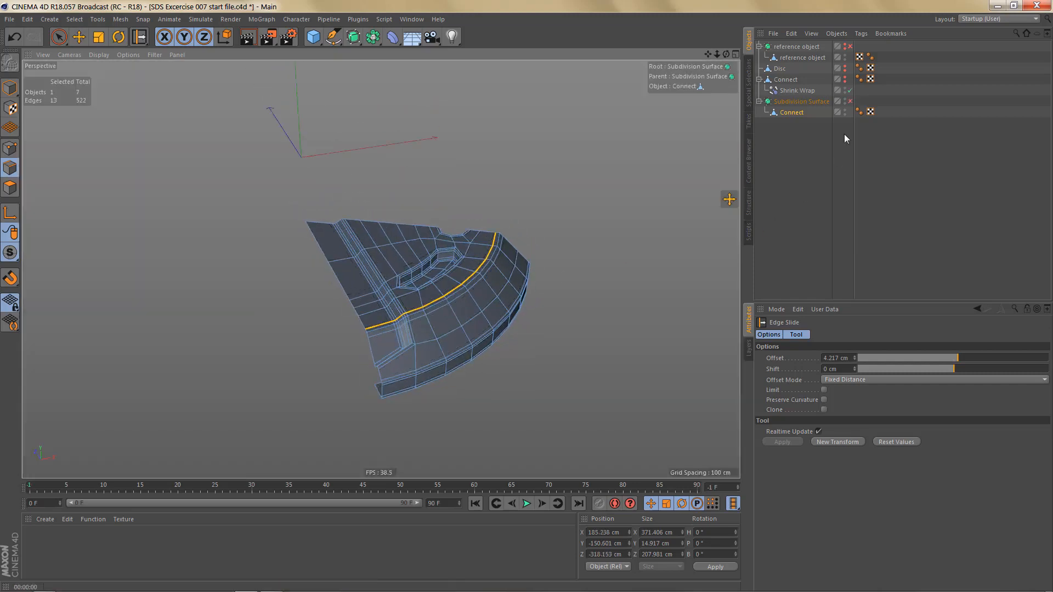
Step: Mirror the segment by placing it under a Symmetry object with the ZY mirror plane
{"action": "left_click_drag", "start_coordinate": [456, 278], "coordinate": [422, 310], "text": "alt"}
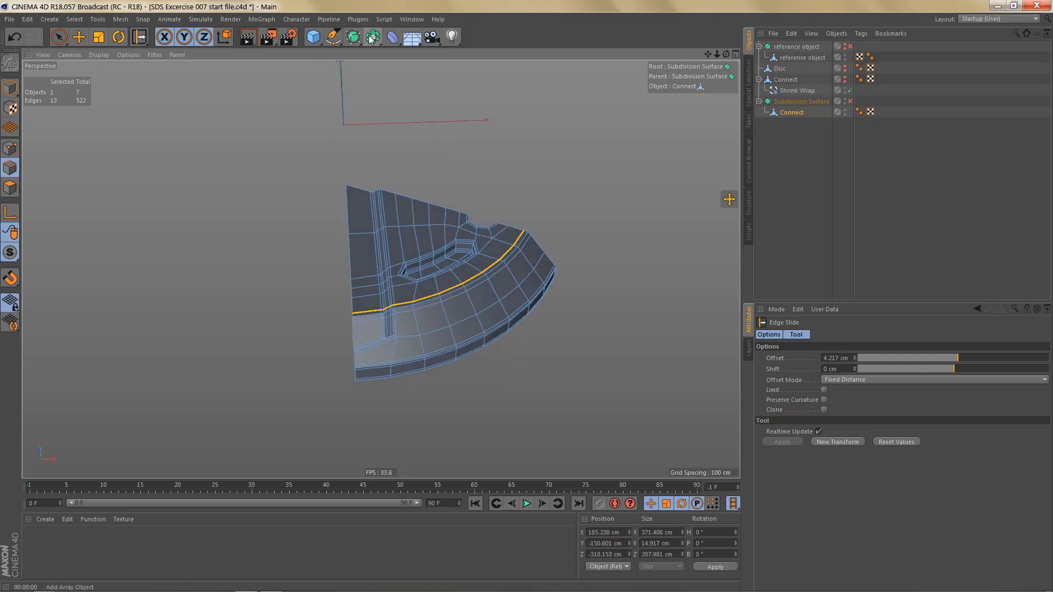
{"action": "left_click_drag", "start_coordinate": [370, 40], "coordinate": [493, 92], "text": "alt"}
{"action": "middle_click_drag", "start_coordinate": [475, 220], "coordinate": [490, 253], "text": "alt"}
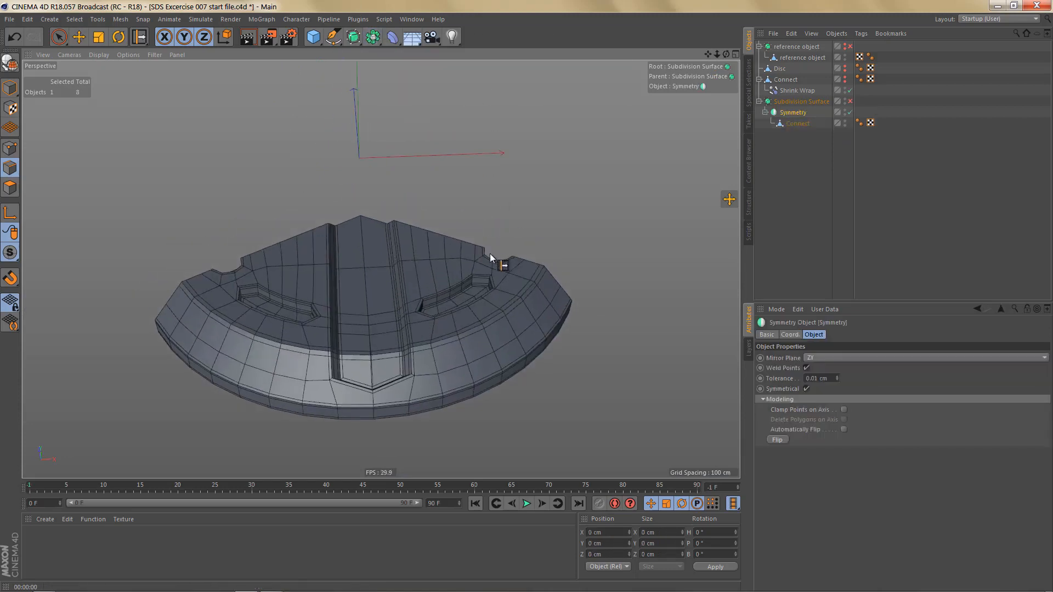
{"action": "scroll", "coordinate": [383, 370], "scroll_direction": "up", "scroll_amount": 8}
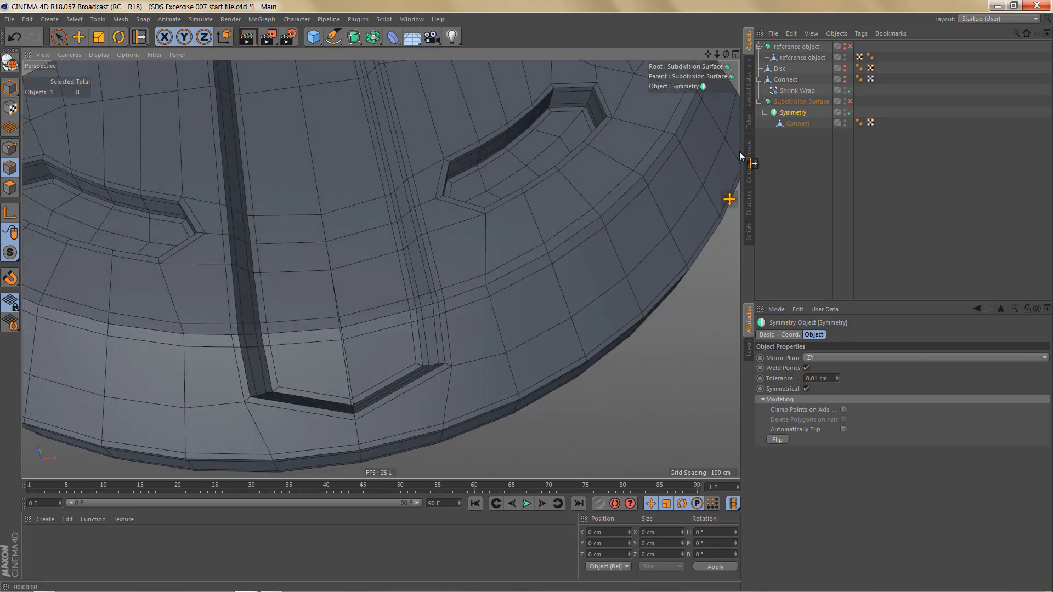
Step: Select all the segment's points along the symmetry line in the Top view and set their X position and X size to 0 cm
{"action": "left_click", "coordinate": [798, 124]}
{"action": "middle_click", "coordinate": [440, 312]}
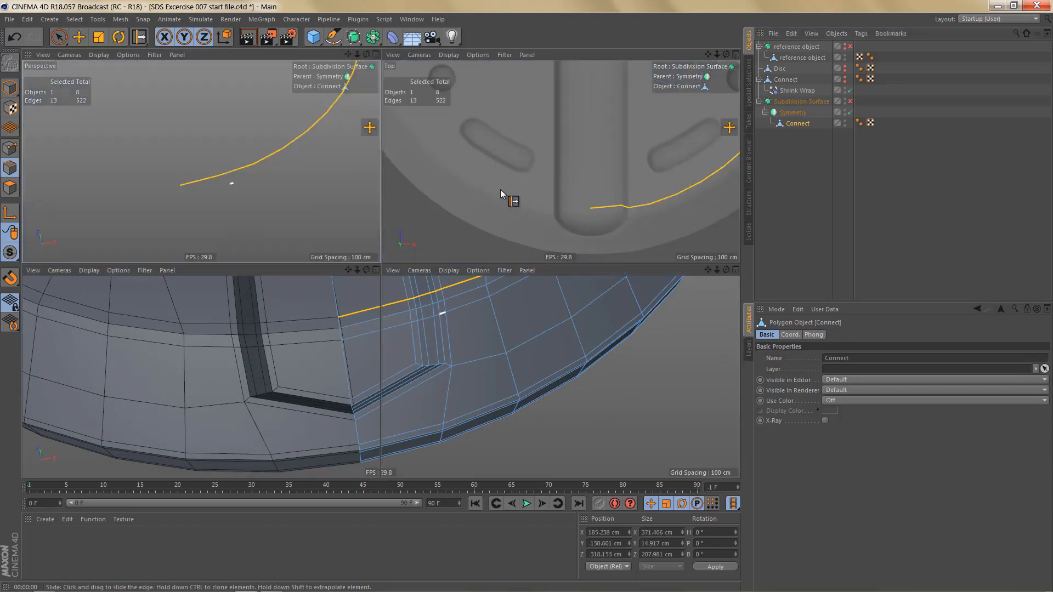
{"action": "middle_click", "coordinate": [500, 189]}
{"action": "scroll", "coordinate": [419, 299], "scroll_direction": "down", "scroll_amount": 7}
{"action": "middle_click_drag", "start_coordinate": [402, 321], "coordinate": [396, 342], "text": "alt"}
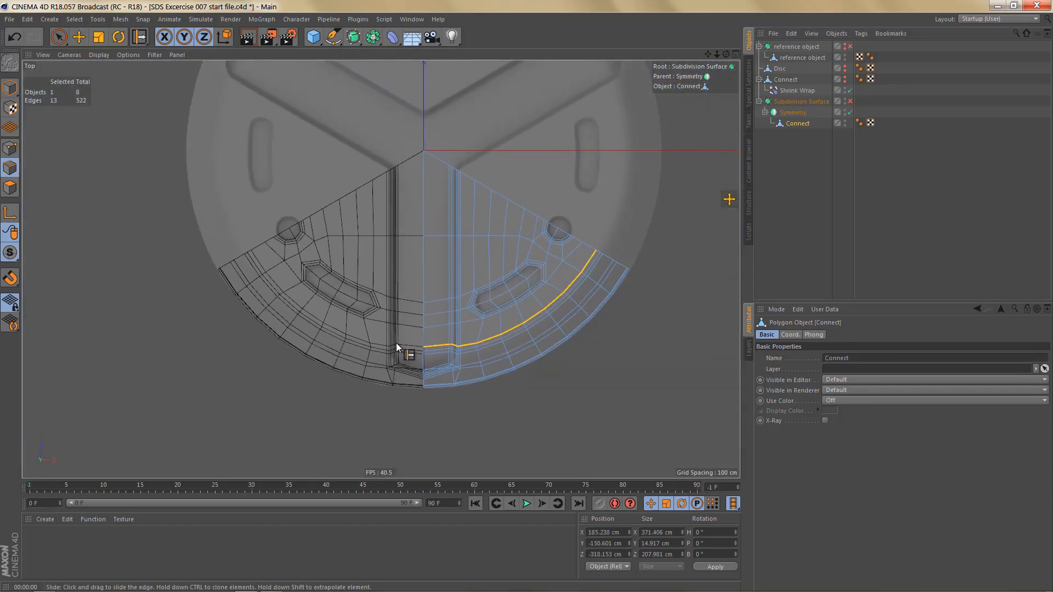
{"action": "key", "text": "Return"}
{"action": "key", "text": "0"}
{"action": "left_click_drag", "start_coordinate": [418, 137], "coordinate": [428, 440]}
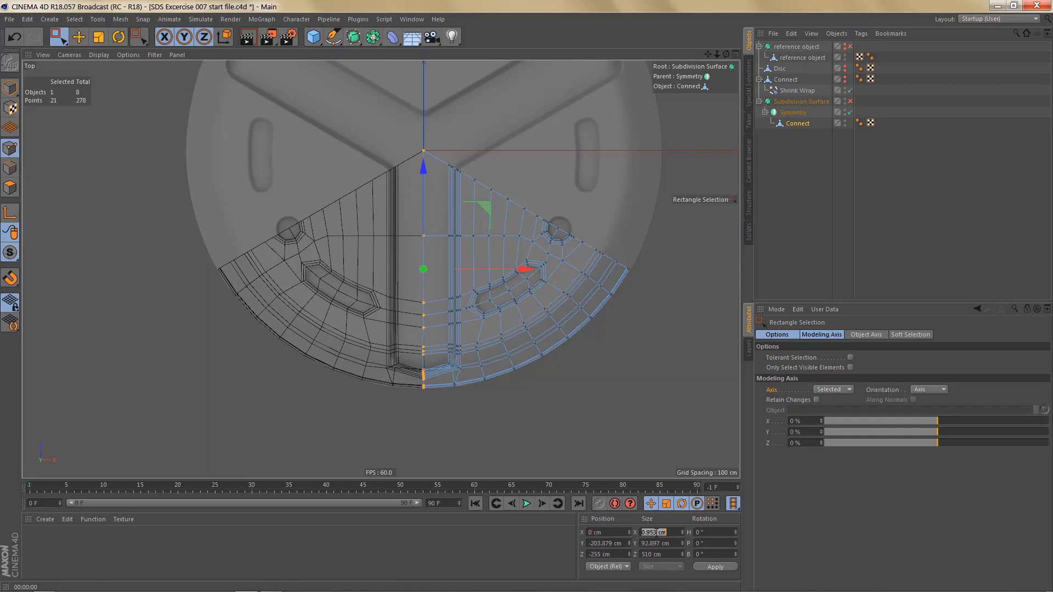
{"action": "type", "text": "0"}
{"action": "left_click", "coordinate": [715, 567]}
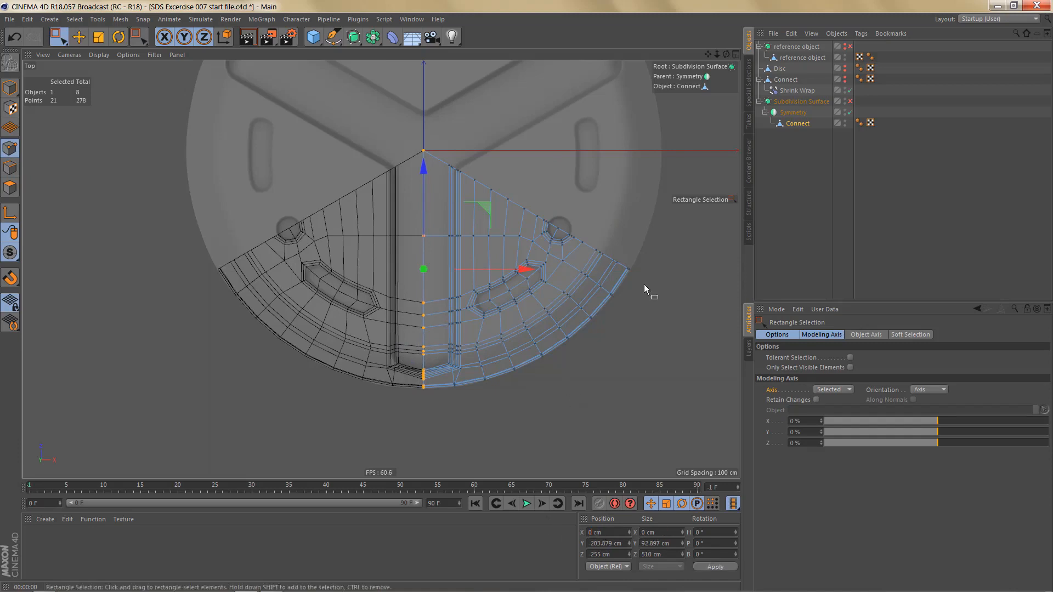
Step: Make the Symmetry object editable, move its Connect mesh directly under the Subdivision Surface and delete the leftover null
{"action": "left_click", "coordinate": [793, 113]}
{"action": "key", "text": "c"}
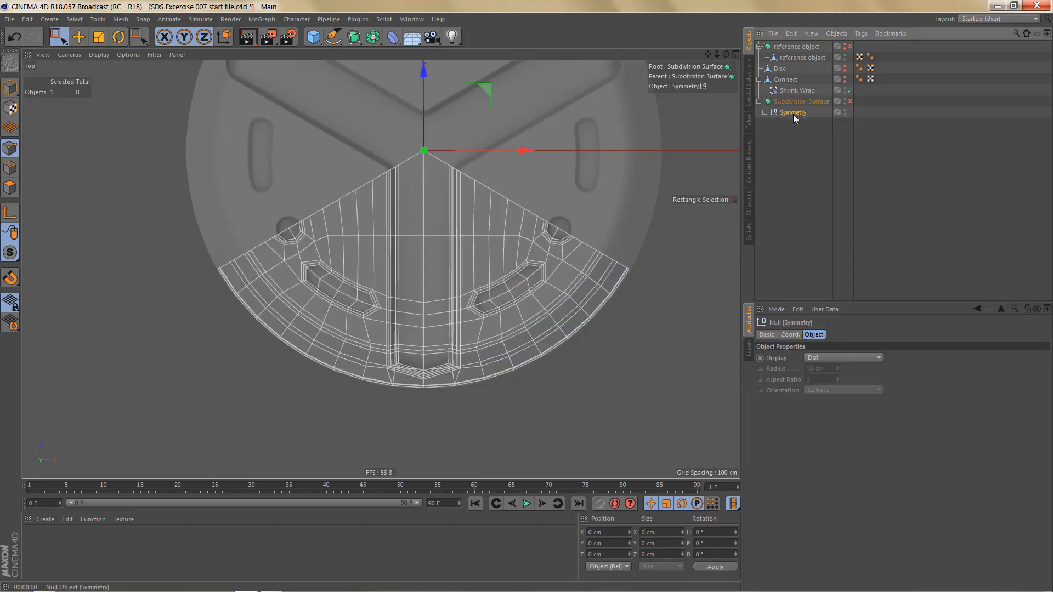
{"action": "left_click", "coordinate": [764, 113]}
{"action": "left_click_drag", "start_coordinate": [789, 124], "coordinate": [790, 108]}
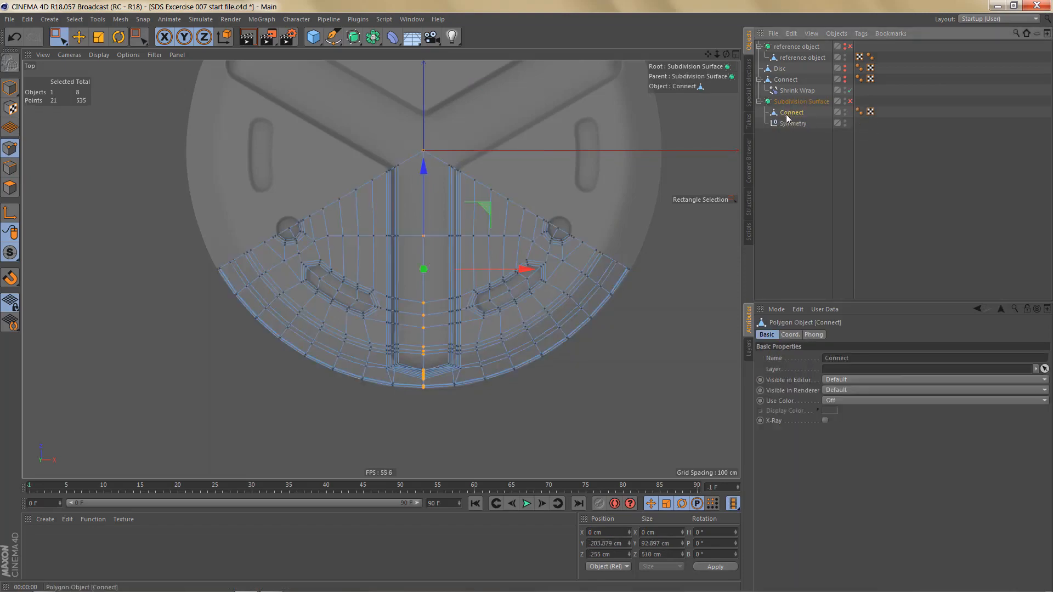
{"action": "left_click", "coordinate": [788, 124]}
{"action": "key", "text": "Delete"}
{"action": "left_click", "coordinate": [788, 114]}
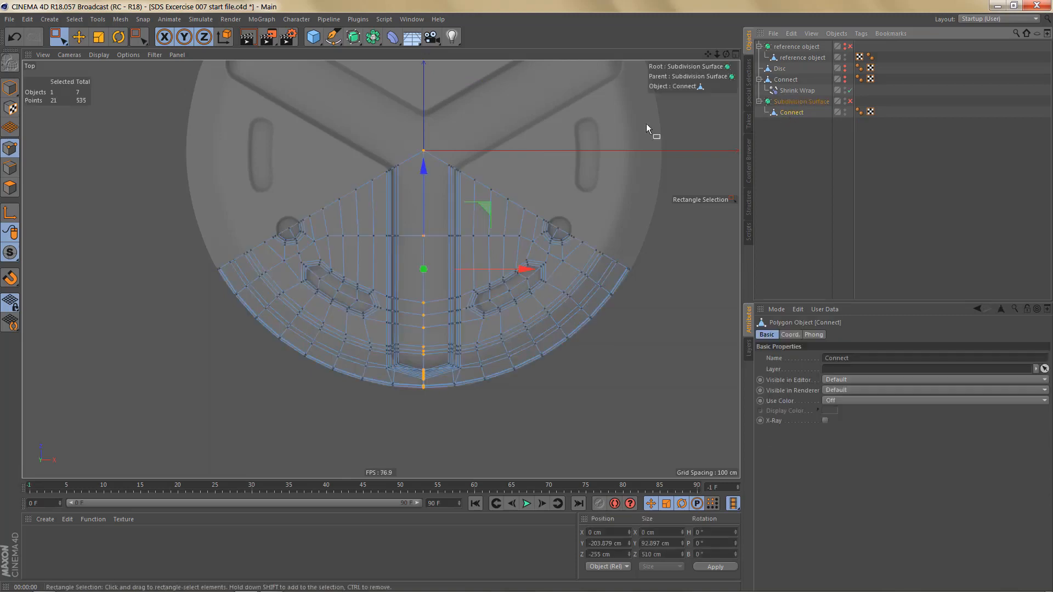
Step: Place the Connect mesh inside a MoGraph Cloner and set the cloner's mode to Radial
{"action": "left_click", "coordinate": [262, 19]}
{"action": "left_click", "coordinate": [275, 140]}
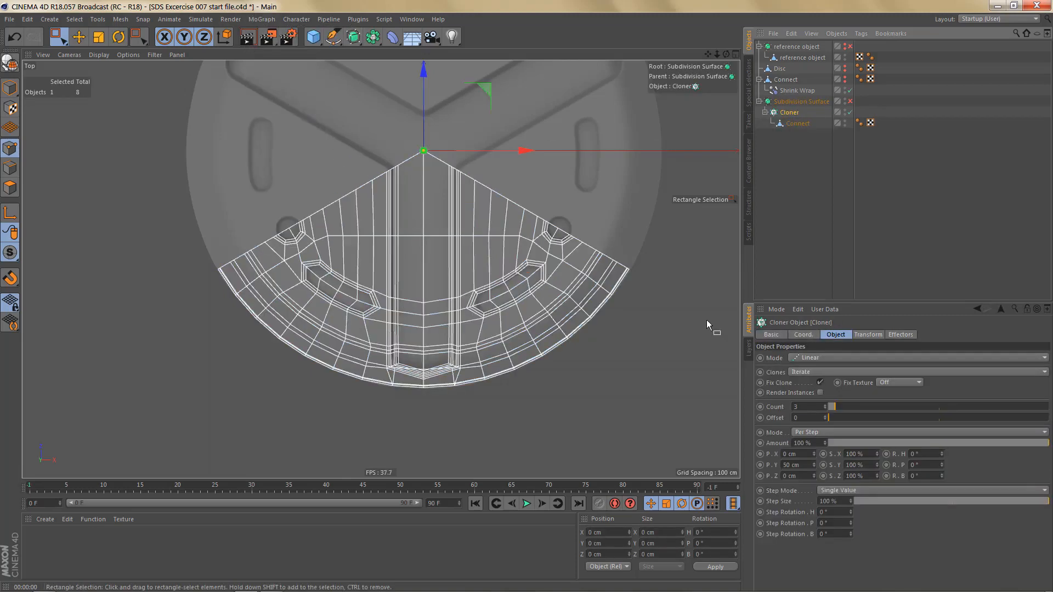
{"action": "left_click", "coordinate": [818, 357]}
{"action": "left_click", "coordinate": [818, 391]}
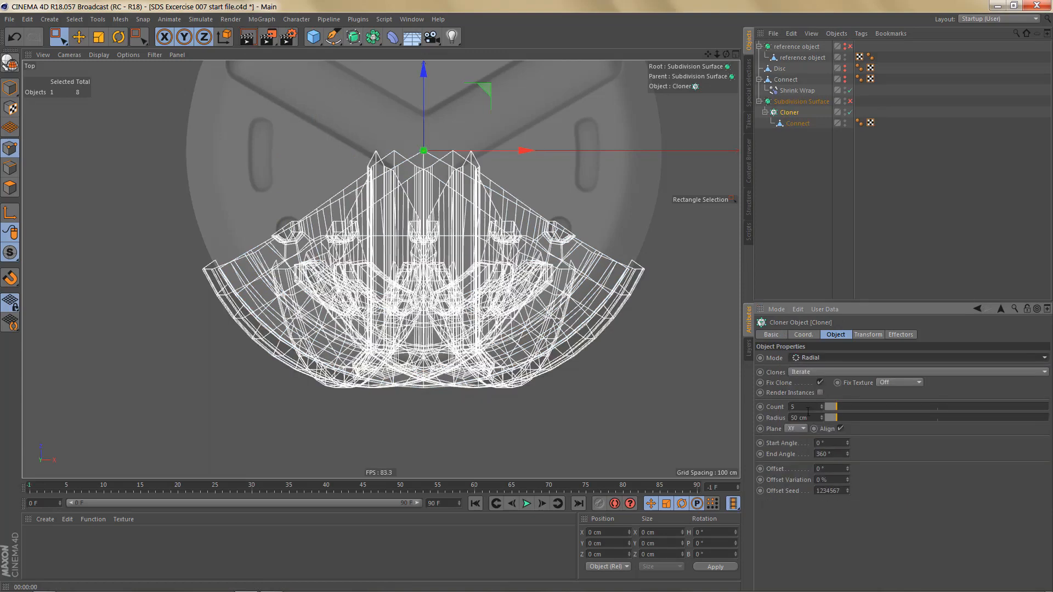
Step: Set the cloner's count to 3, its radius to 0 cm and its plane to XZ
{"action": "left_click", "coordinate": [821, 409]}
{"action": "left_click", "coordinate": [821, 409]}
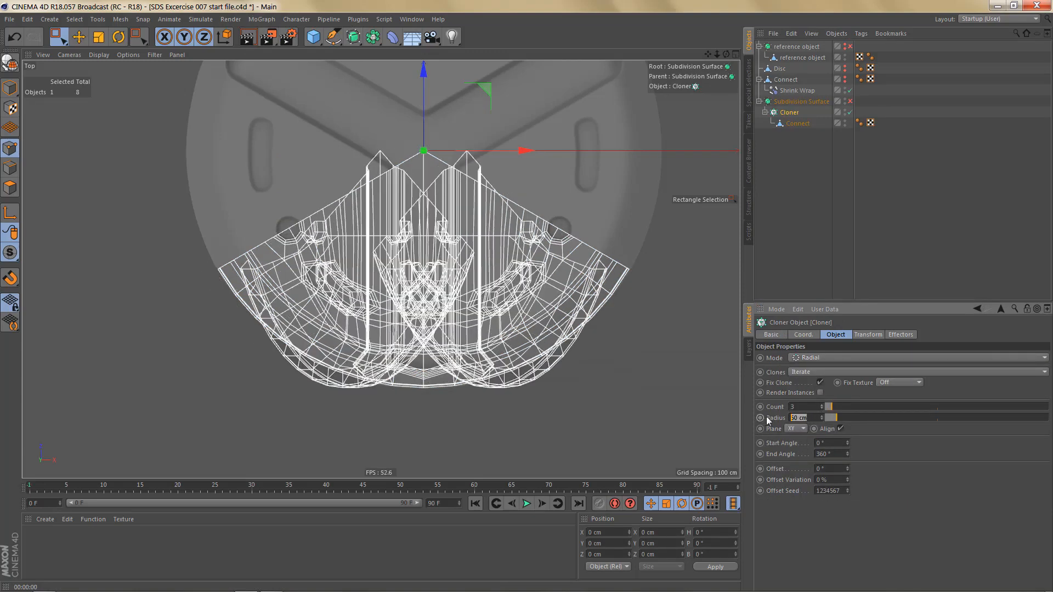
{"action": "type", "text": "0"}
{"action": "key", "text": "Return"}
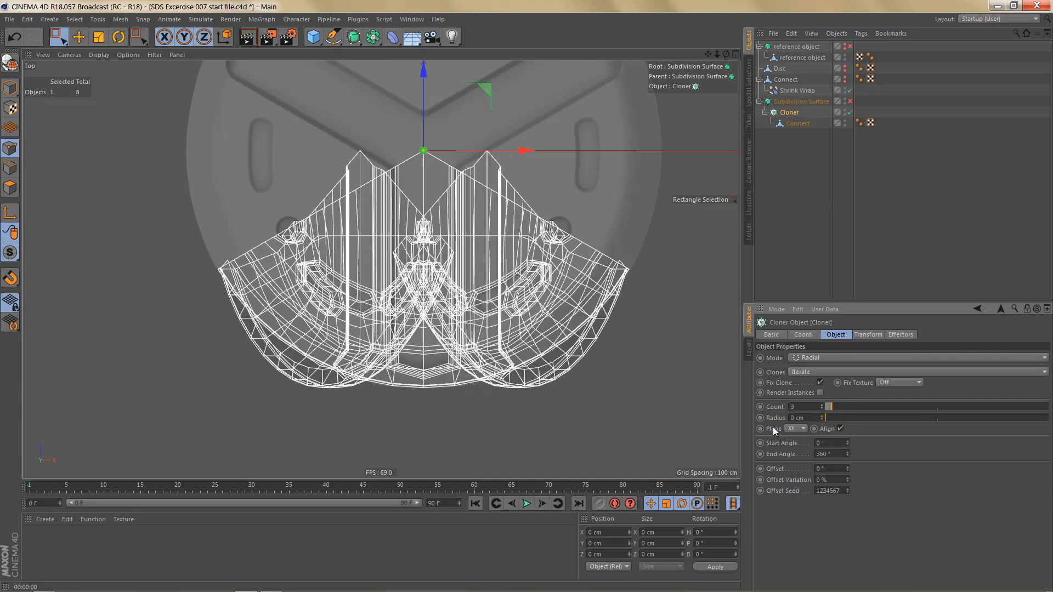
{"action": "left_click", "coordinate": [800, 462]}
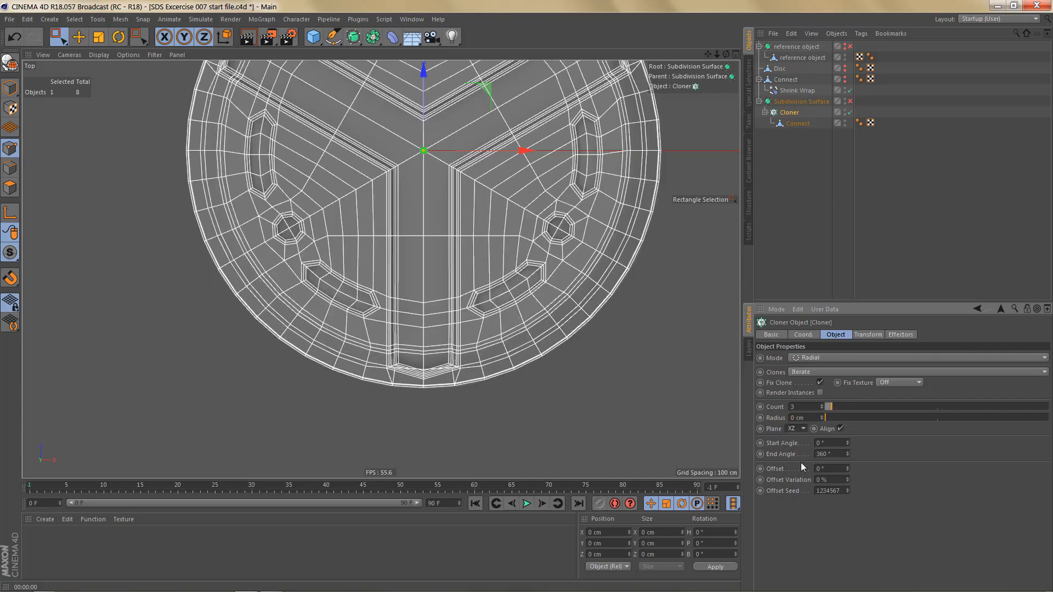
Step: Place the Cloner in a Connect object and convert it into a single editable mesh under the Subdivision Surface
{"action": "middle_click", "coordinate": [393, 297]}
{"action": "middle_click", "coordinate": [320, 216]}
{"action": "scroll", "coordinate": [320, 216], "scroll_direction": "down", "scroll_amount": 5}
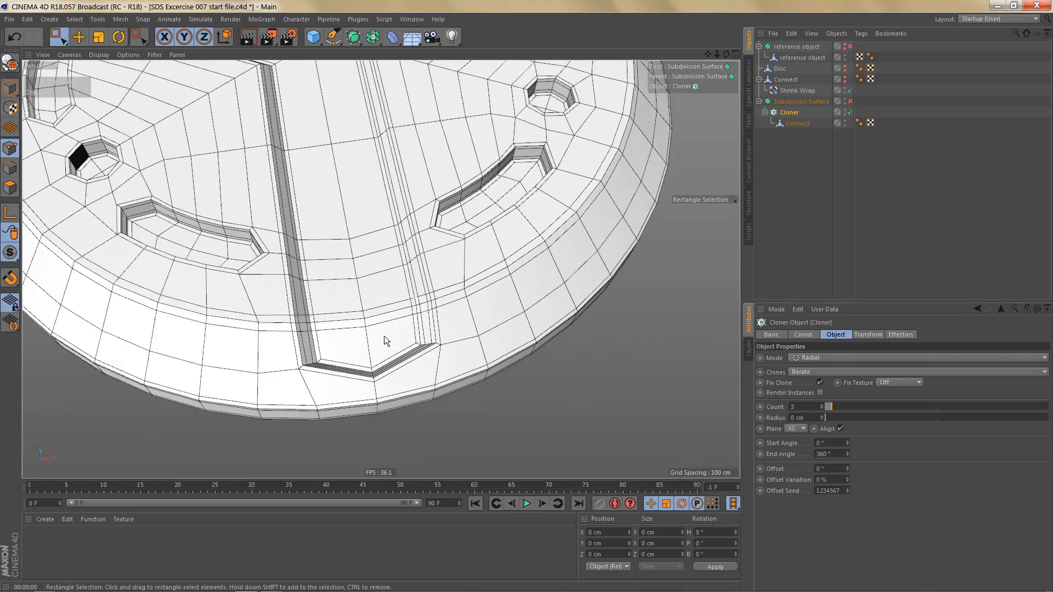
{"action": "left_click_drag", "start_coordinate": [429, 309], "coordinate": [439, 298], "text": "alt"}
{"action": "middle_click_drag", "start_coordinate": [439, 298], "coordinate": [461, 348], "text": "alt"}
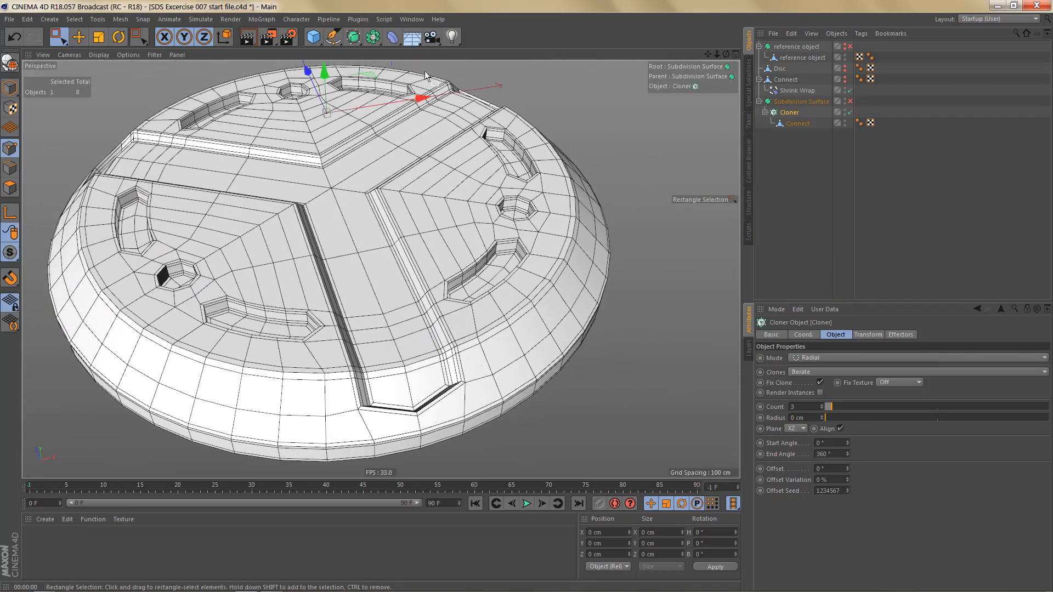
{"action": "left_click", "coordinate": [372, 37]}
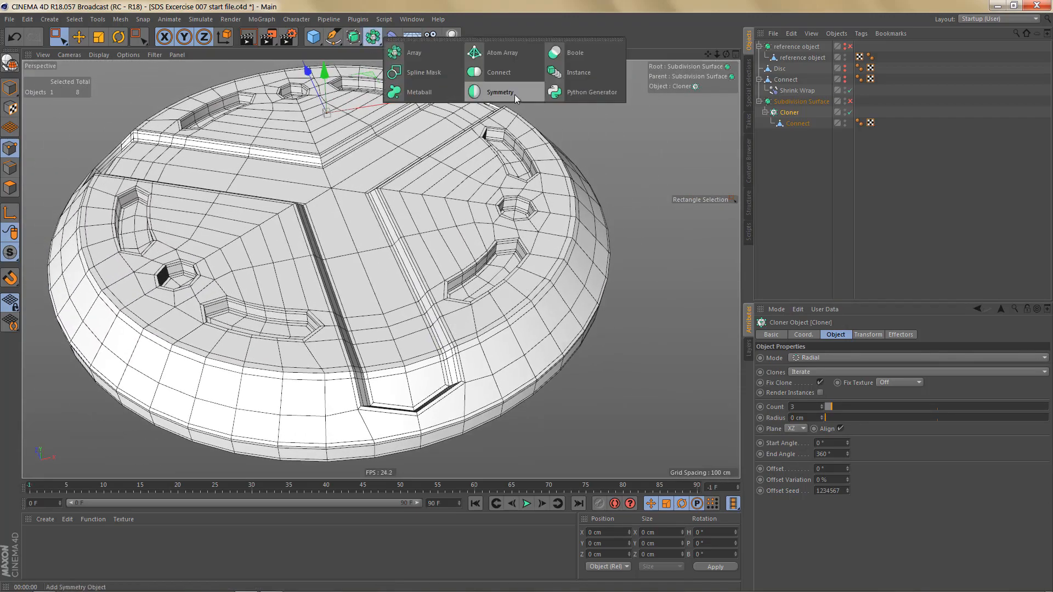
{"action": "left_click", "coordinate": [535, 73]}
{"action": "key", "text": "c"}
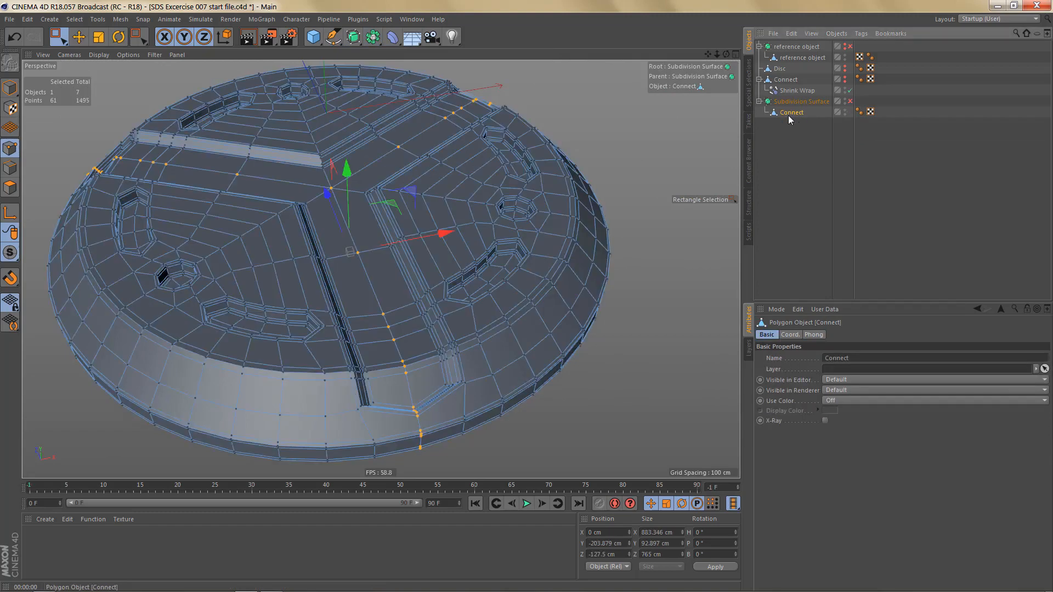
Step: Clear the point selection on the merged disc mesh
{"action": "left_click_drag", "start_coordinate": [518, 234], "coordinate": [542, 249], "text": "alt"}
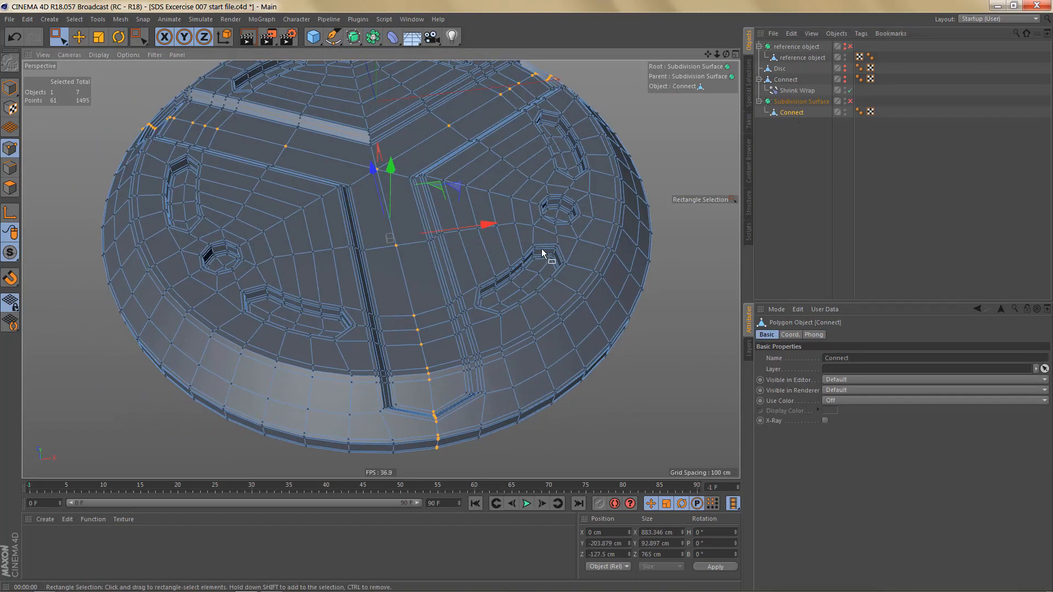
{"action": "left_click", "coordinate": [528, 251]}
{"action": "mouse_move", "coordinate": [442, 275]}
{"action": "left_mouse_down", "text": "alt"}
{"action": "mouse_move", "coordinate": [443, 224]}
{"action": "mouse_move", "coordinate": [427, 267]}
{"action": "mouse_move", "coordinate": [439, 264]}
{"action": "mouse_move", "coordinate": [455, 285]}
{"action": "mouse_move", "coordinate": [447, 287]}
{"action": "left_mouse_up", "text": "alt"}
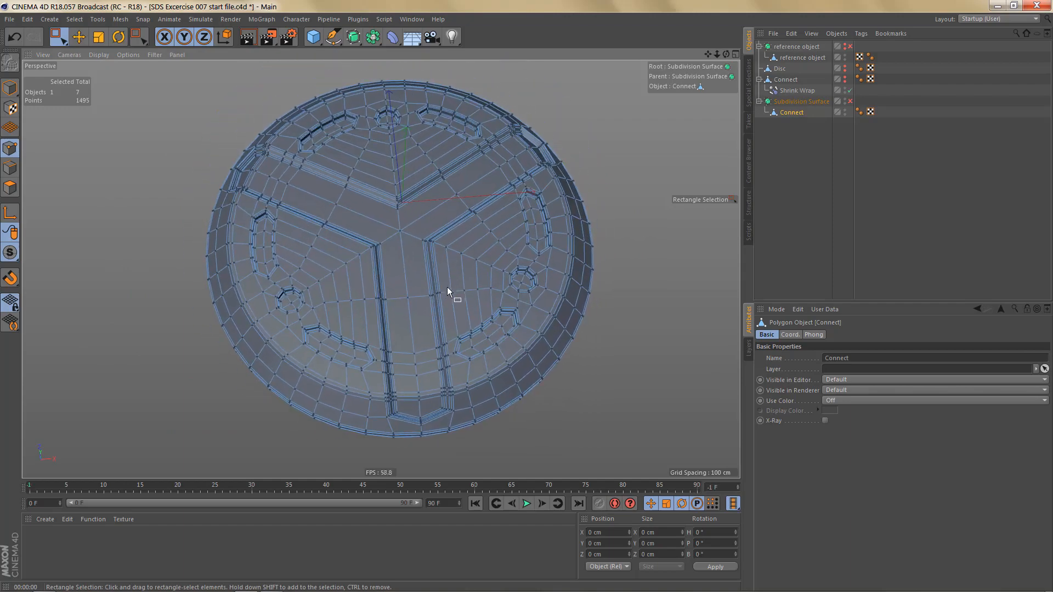
Step: Slide the two outer corner points around the channel's rim end by about 6.7% and 11.4%
{"action": "key", "text": "q"}
{"action": "key", "text": "ctrl+r"}
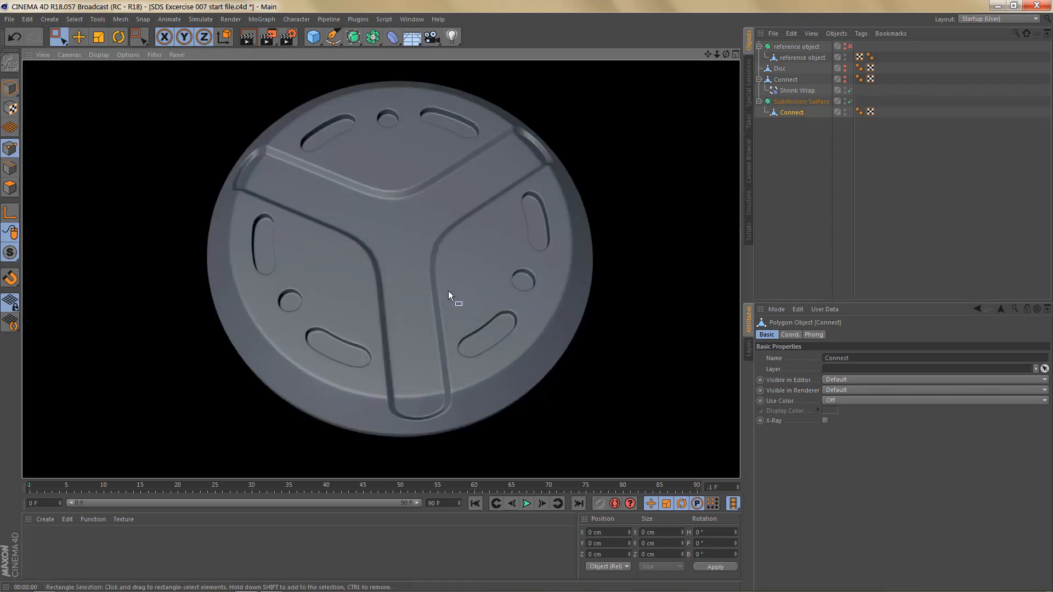
{"action": "left_click_drag", "start_coordinate": [444, 343], "coordinate": [468, 346], "text": "alt"}
{"action": "key", "text": "ctrl+r"}
{"action": "scroll", "coordinate": [502, 345], "scroll_direction": "up", "scroll_amount": 2}
{"action": "key", "text": "q"}
{"action": "scroll", "coordinate": [482, 365], "scroll_direction": "up", "scroll_amount": 1}
{"action": "key", "text": "m"}
{"action": "key", "text": "o"}
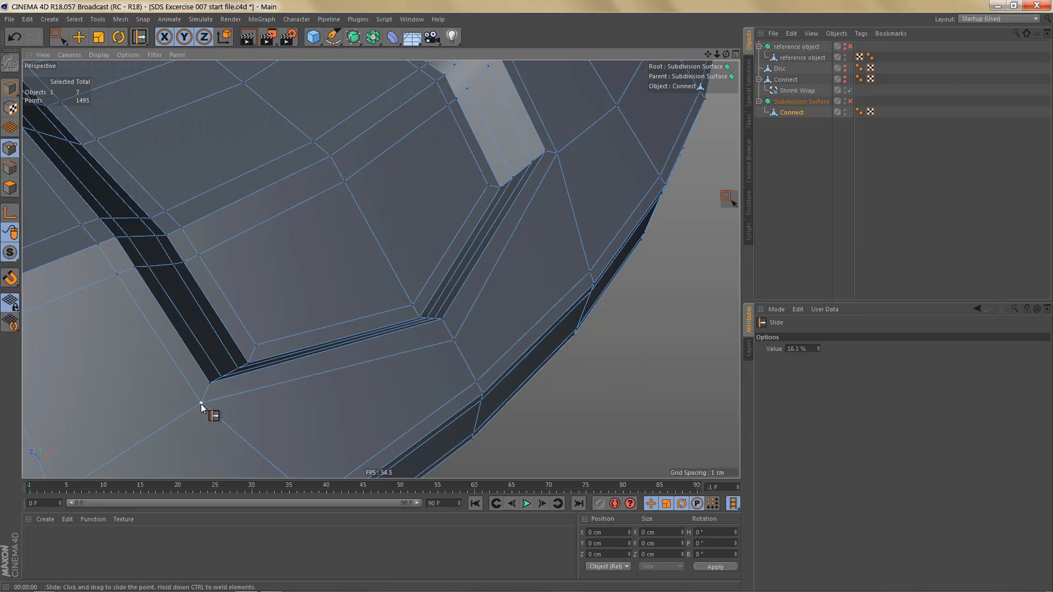
{"action": "left_click_drag", "start_coordinate": [201, 404], "coordinate": [208, 411]}
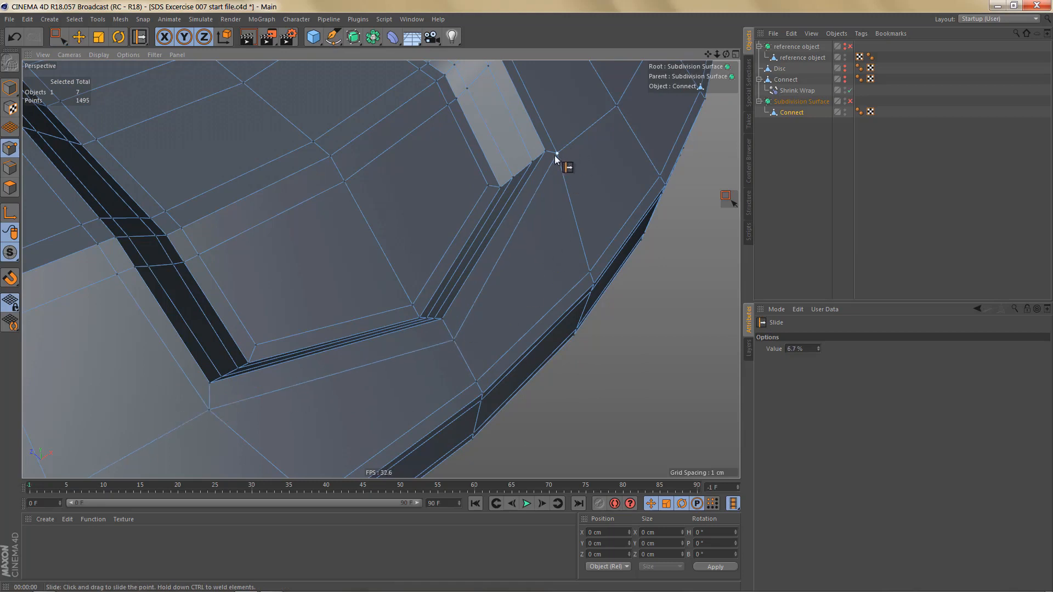
{"action": "left_click_drag", "start_coordinate": [557, 158], "coordinate": [560, 169]}
Step: Inspect the channel end and the whole disc from several angles, with and without subdivision smoothing and in a render preview
{"action": "scroll", "coordinate": [560, 178], "scroll_direction": "down", "scroll_amount": 4}
{"action": "middle_click_drag", "start_coordinate": [494, 265], "coordinate": [486, 284], "text": "alt"}
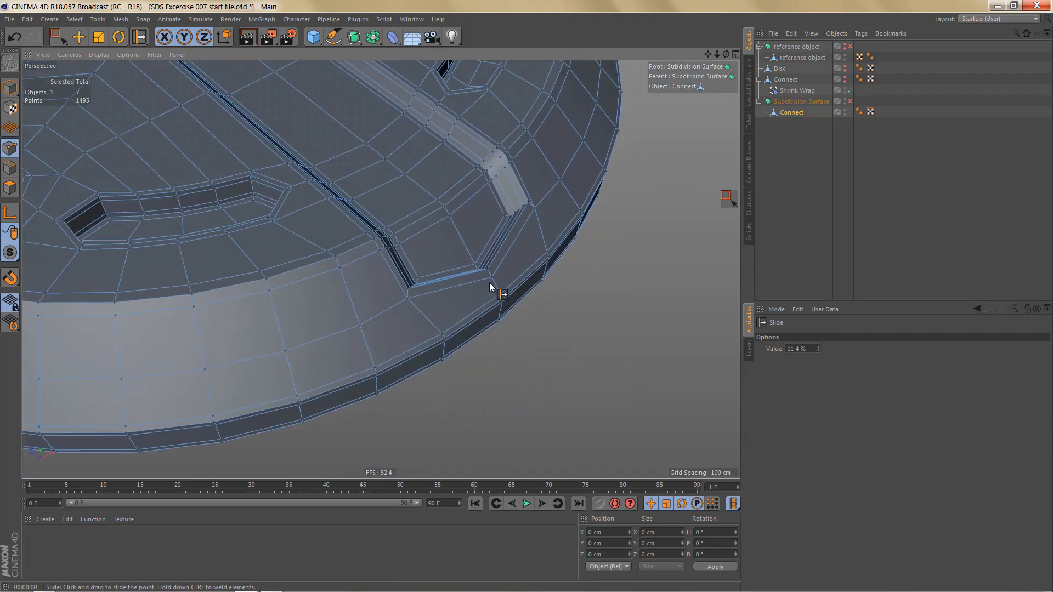
{"action": "key", "text": "q"}
{"action": "right_click_drag", "start_coordinate": [470, 277], "coordinate": [496, 258], "text": "alt"}
{"action": "key", "text": "ctrl+r"}
{"action": "left_click_drag", "start_coordinate": [496, 248], "coordinate": [437, 349], "text": "alt"}
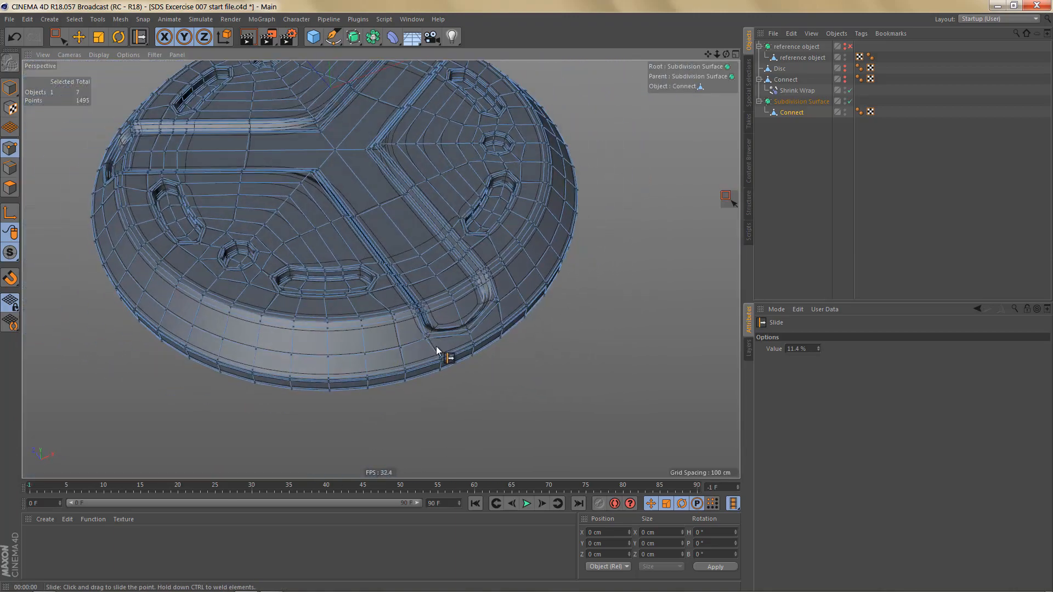
{"action": "key", "text": "ctrl+r"}
{"action": "right_click_drag", "start_coordinate": [467, 328], "coordinate": [490, 301], "text": "alt"}
{"action": "left_click_drag", "start_coordinate": [478, 321], "coordinate": [543, 322], "text": "alt"}
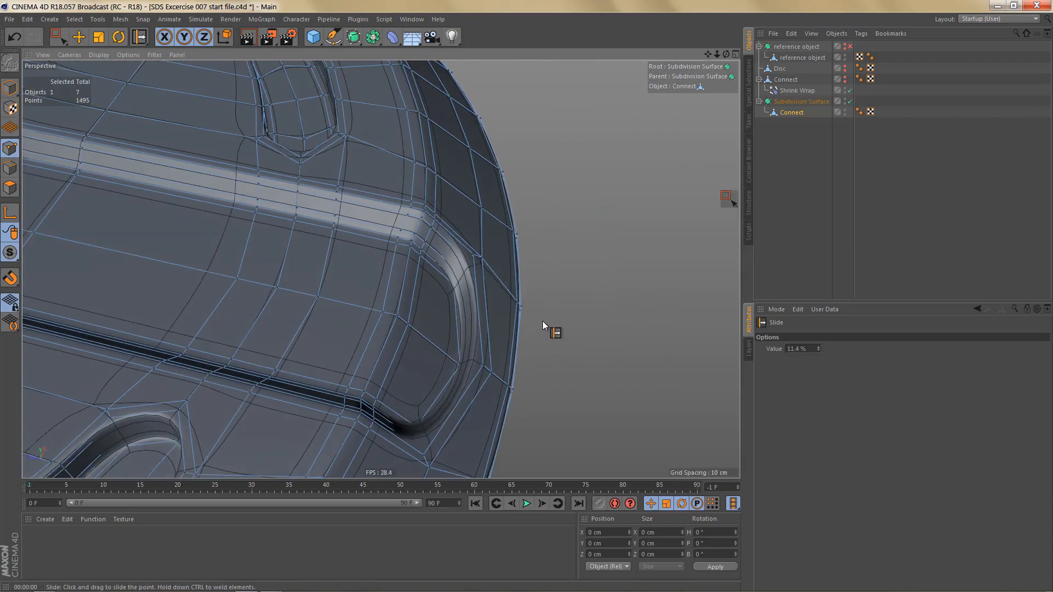
{"action": "key", "text": "q"}
{"action": "right_click_drag", "start_coordinate": [481, 369], "coordinate": [494, 369], "text": "alt"}
{"action": "left_click_drag", "start_coordinate": [474, 369], "coordinate": [400, 346], "text": "alt"}
{"action": "right_click_drag", "start_coordinate": [400, 354], "coordinate": [360, 387], "text": "alt"}
{"action": "left_click_drag", "start_coordinate": [381, 269], "coordinate": [419, 406], "text": "alt"}
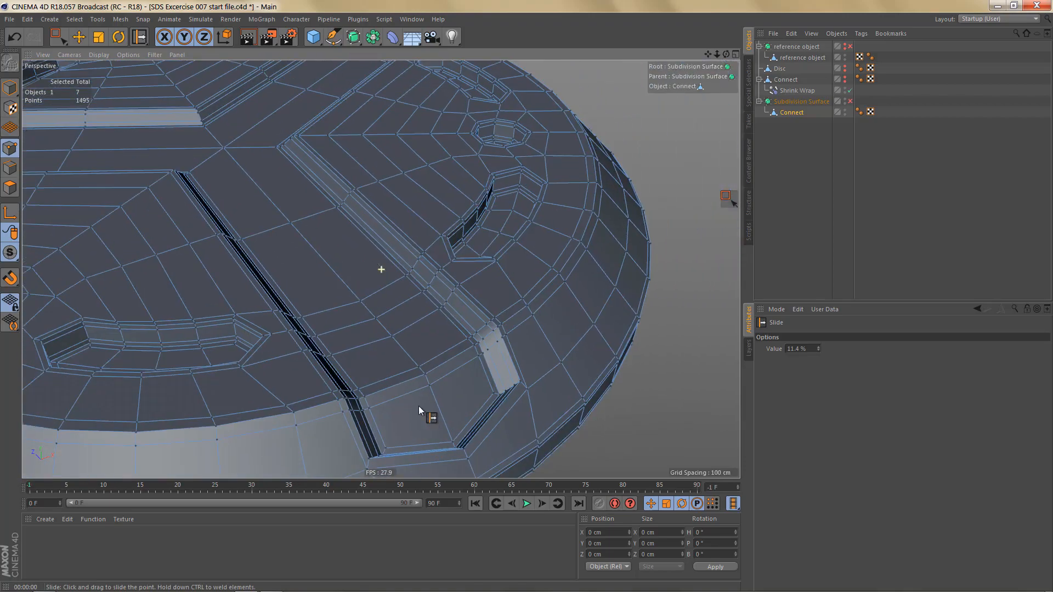
{"action": "right_click_drag", "start_coordinate": [395, 380], "coordinate": [369, 392], "text": "alt"}
{"action": "left_click_drag", "start_coordinate": [370, 393], "coordinate": [392, 232], "text": "alt"}
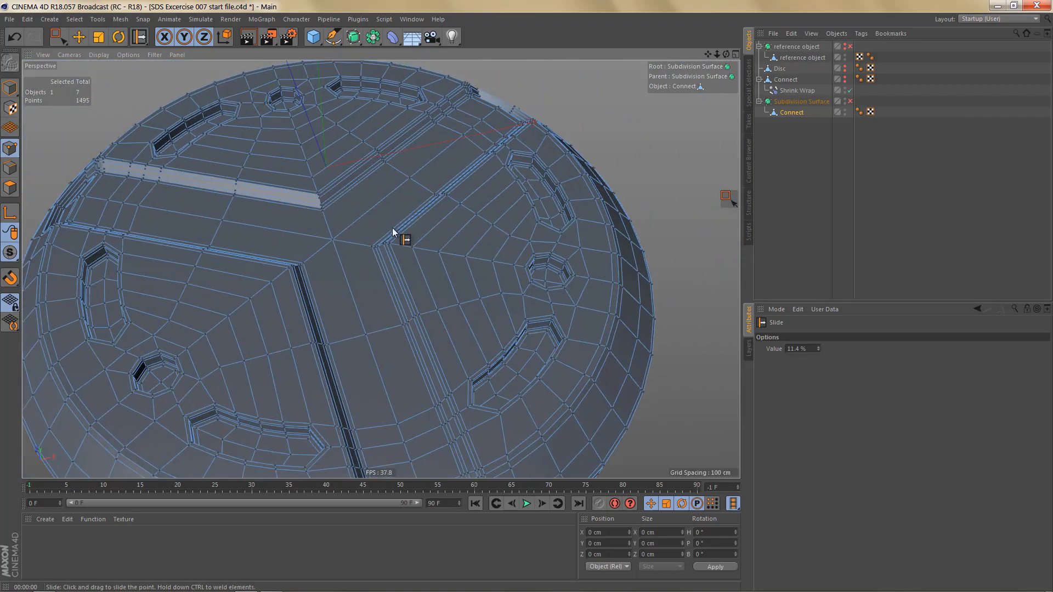
Step: In the top view, select the short edges across the wall at all three inner corners of the Y-shaped channel
{"action": "middle_click", "coordinate": [406, 287]}
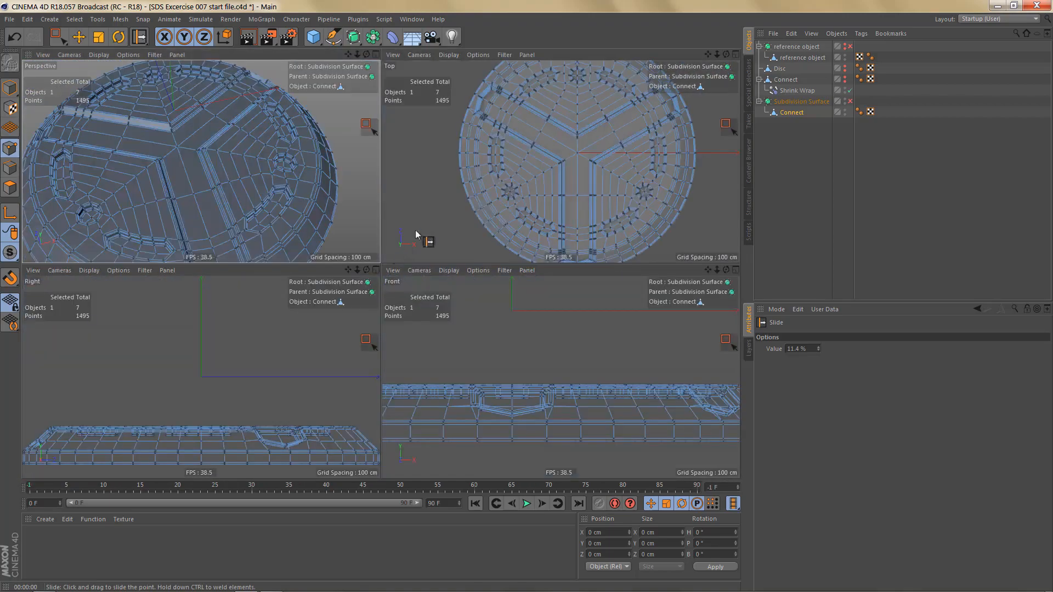
{"action": "middle_click", "coordinate": [472, 206]}
{"action": "middle_click_drag", "start_coordinate": [454, 294], "coordinate": [456, 285], "text": "alt"}
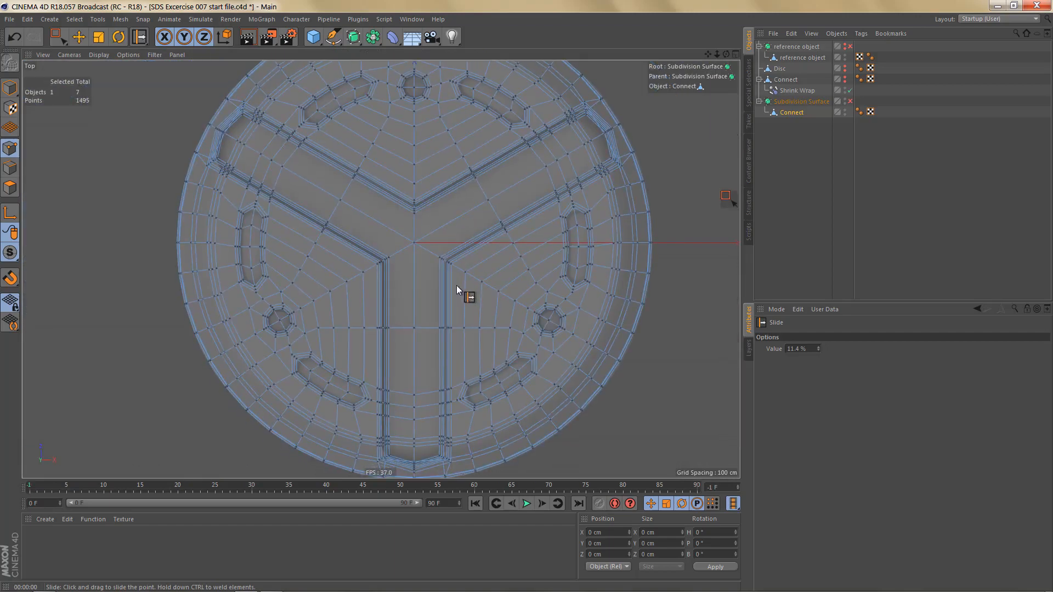
{"action": "key", "text": "Return"}
{"action": "key", "text": "space"}
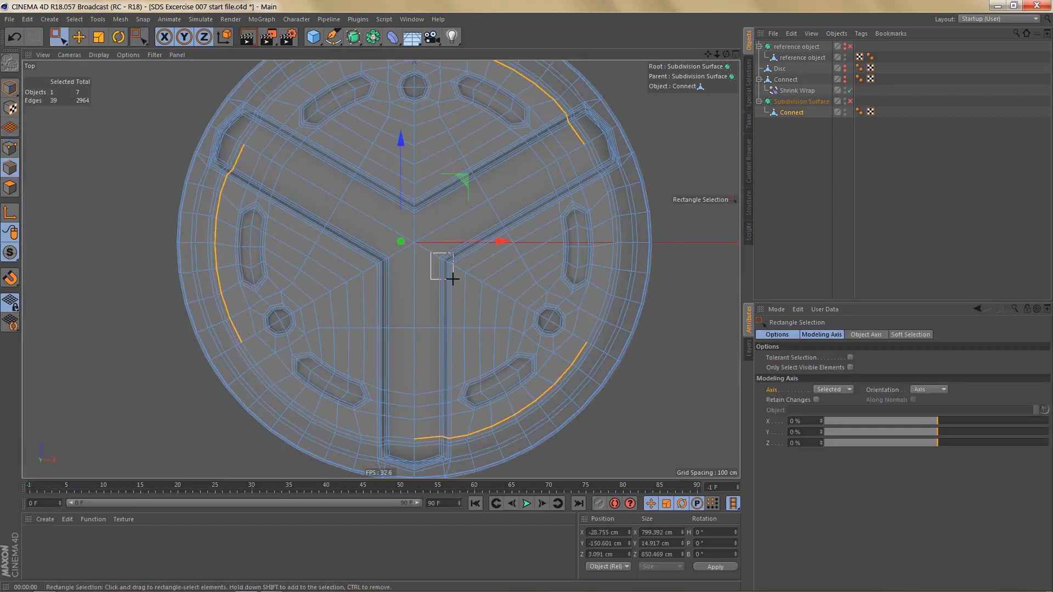
{"action": "left_click_drag", "start_coordinate": [453, 279], "coordinate": [454, 280]}
{"action": "left_click_drag", "start_coordinate": [365, 256], "coordinate": [395, 277], "text": "shift"}
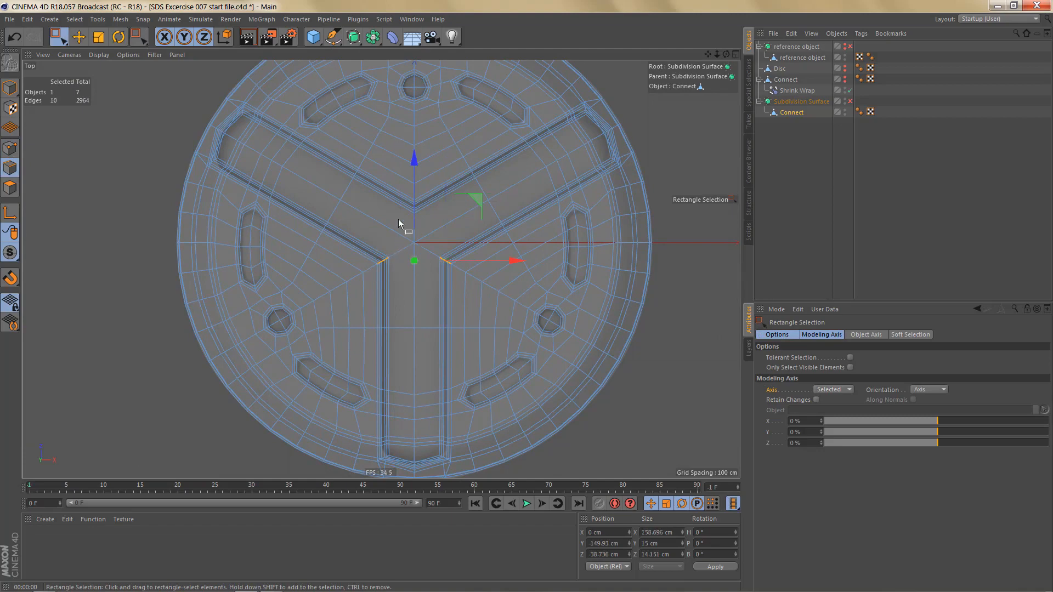
{"action": "left_click_drag", "start_coordinate": [401, 194], "coordinate": [424, 225], "text": "shift"}
Step: Bevel the selected corner edges in Chamfer mode with the depth set to 100%
{"action": "scroll", "coordinate": [452, 278], "scroll_direction": "up", "scroll_amount": 4}
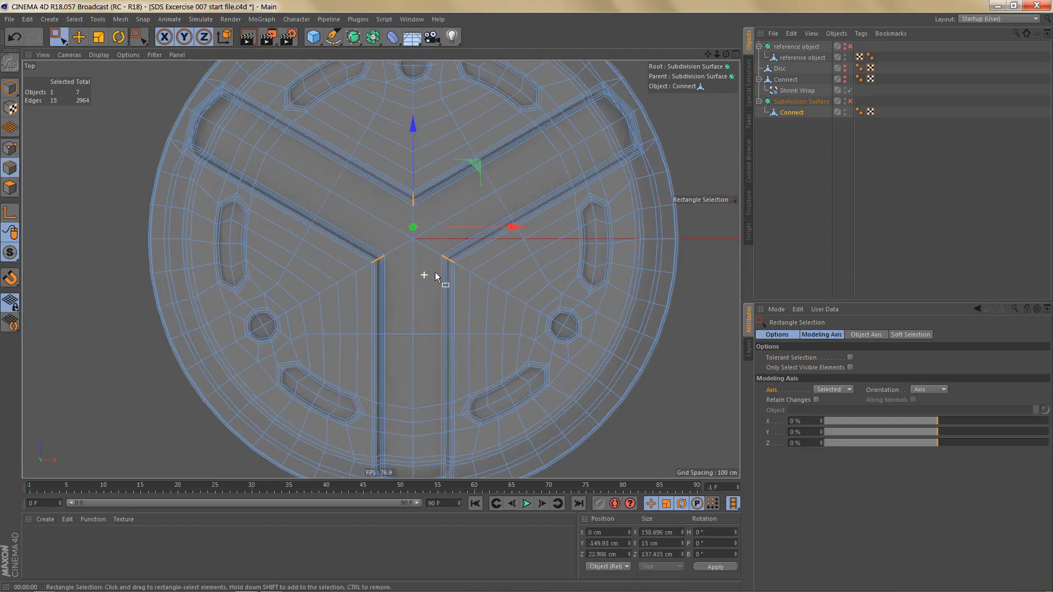
{"action": "key", "text": "m"}
{"action": "key", "text": "s"}
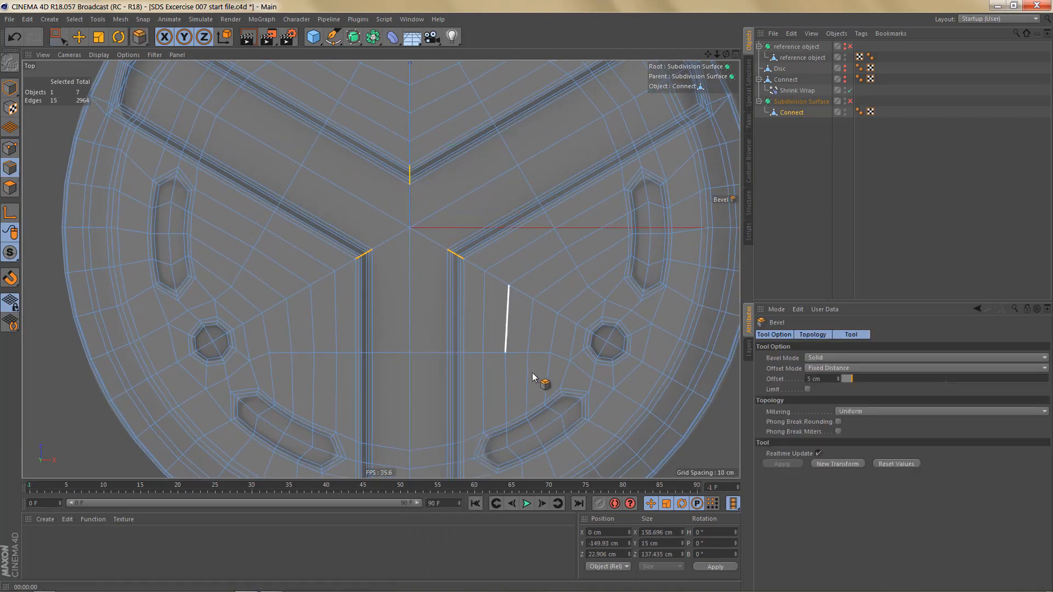
{"action": "left_click", "coordinate": [827, 357]}
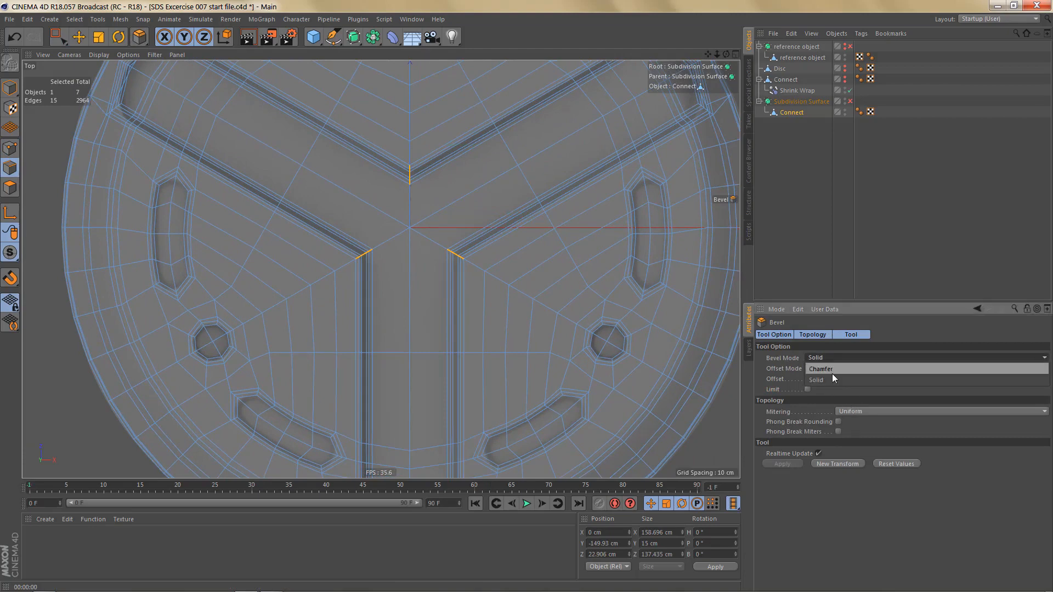
{"action": "left_click", "coordinate": [832, 370]}
{"action": "middle_click_drag", "start_coordinate": [594, 341], "coordinate": [582, 367], "text": "alt"}
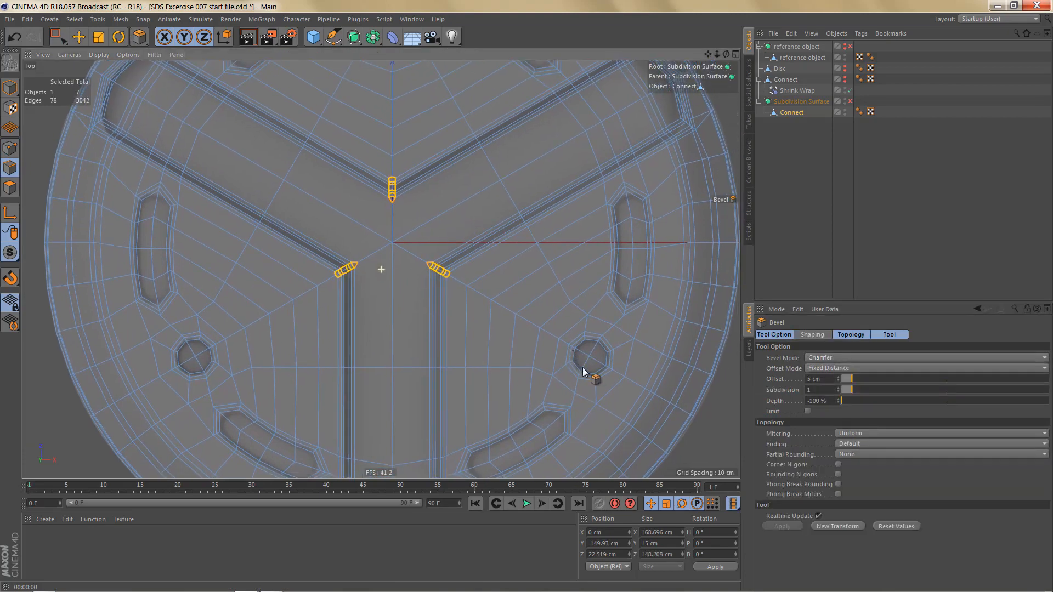
{"action": "left_click", "coordinate": [783, 403]}
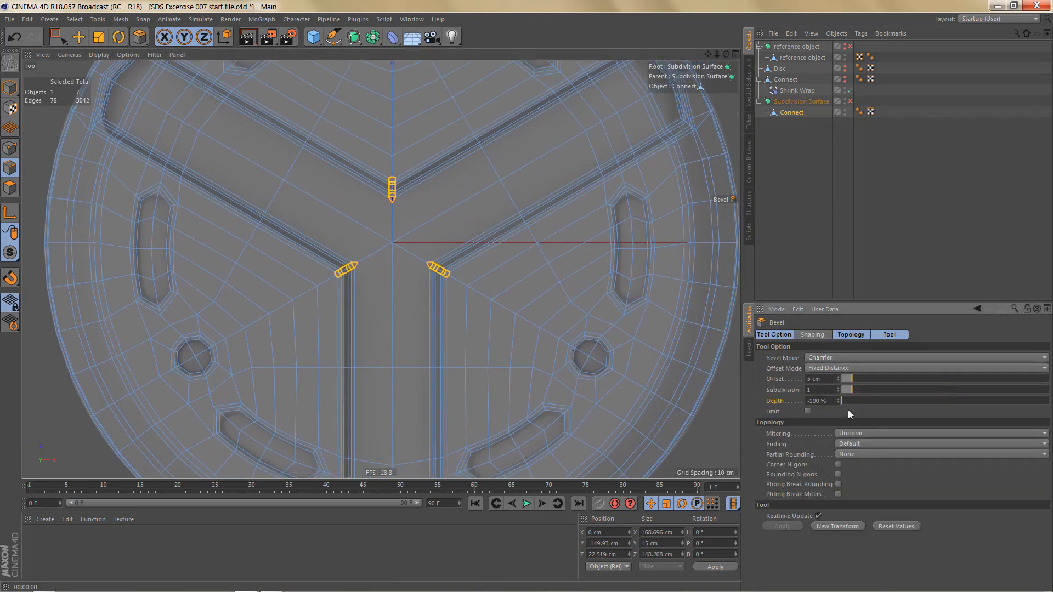
{"action": "left_click_drag", "start_coordinate": [850, 405], "coordinate": [1038, 424]}
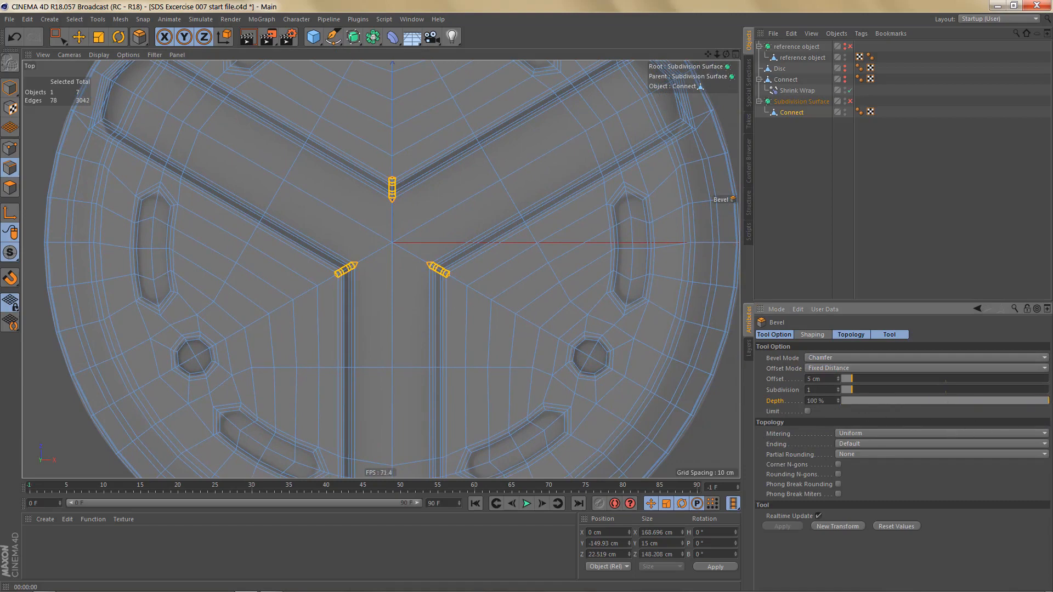
{"action": "scroll", "coordinate": [567, 326], "scroll_direction": "up", "scroll_amount": 6}
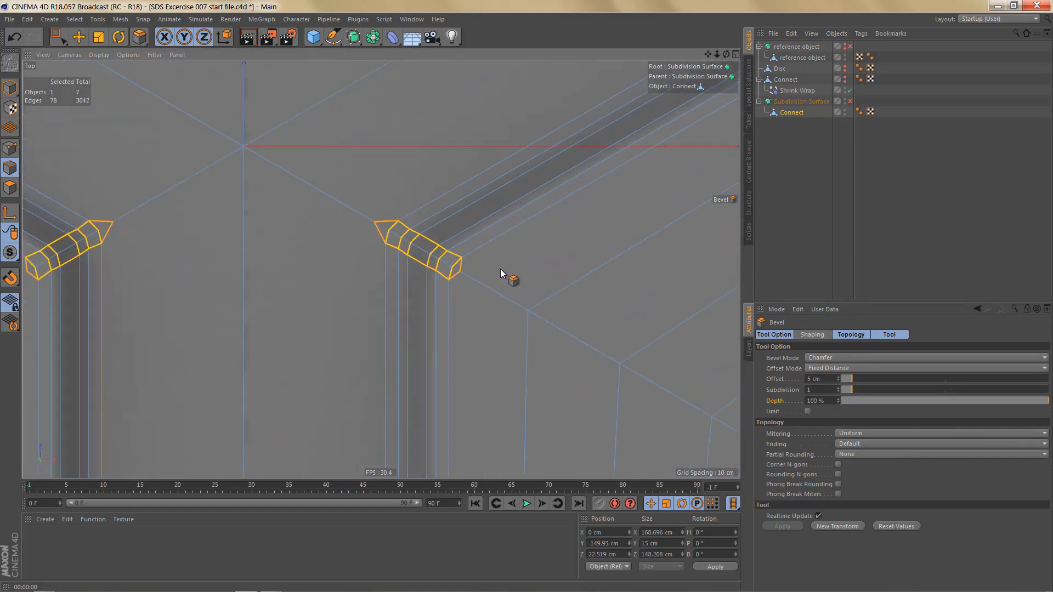
Step: Enable Limit for the corner bevel and set its offset to 36 cm
{"action": "left_click", "coordinate": [807, 411]}
{"action": "left_click_drag", "start_coordinate": [838, 379], "coordinate": [865, 366]}
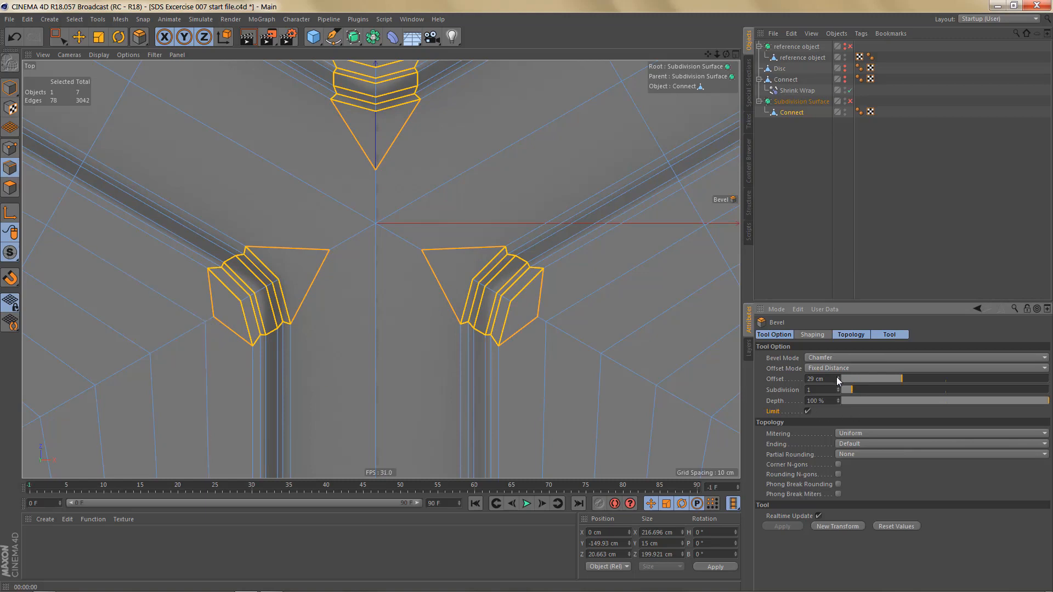
{"action": "left_click_drag", "start_coordinate": [837, 378], "coordinate": [838, 378]}
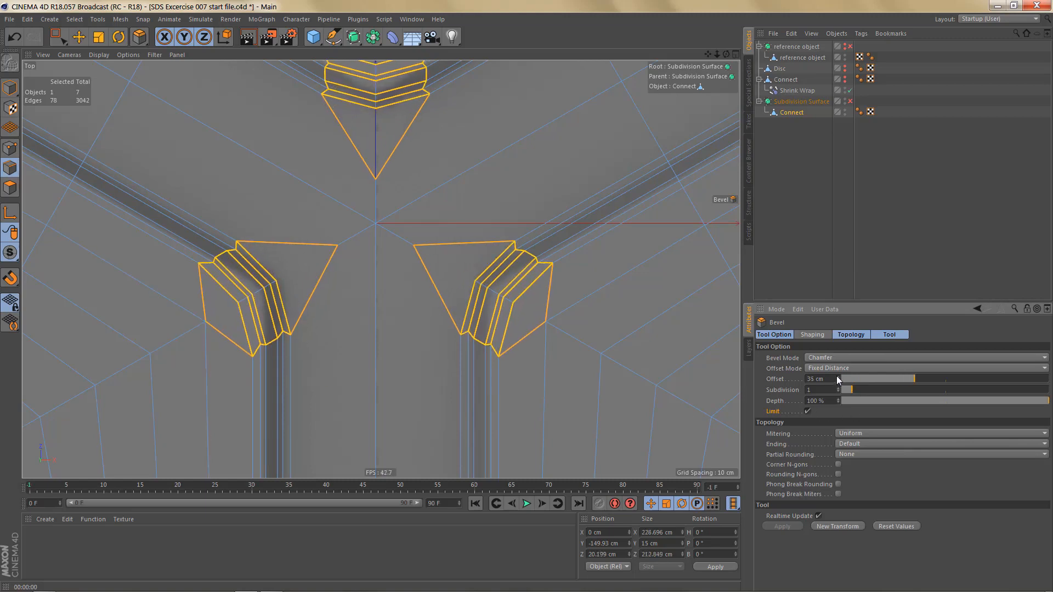
{"action": "left_click", "coordinate": [838, 376]}
{"action": "middle_click_drag", "start_coordinate": [383, 362], "coordinate": [406, 397], "text": "alt"}
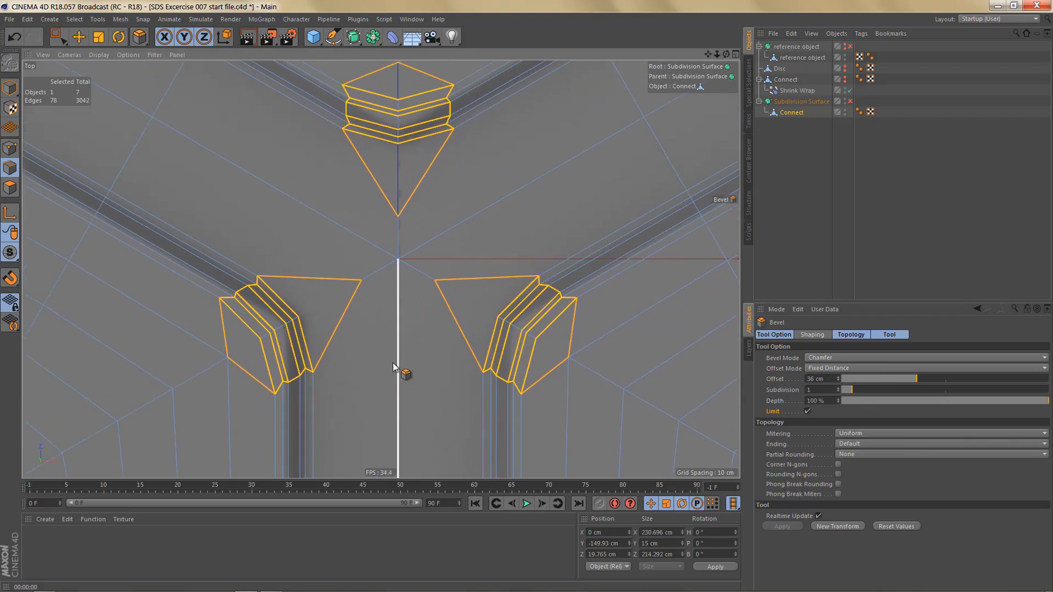
{"action": "scroll", "coordinate": [392, 363], "scroll_direction": "down", "scroll_amount": 2}
Step: Line-cut straight across each of the three channel arms between the outer points of the neighbouring bevelled corners
{"action": "key", "text": "n"}
{"action": "key", "text": "a"}
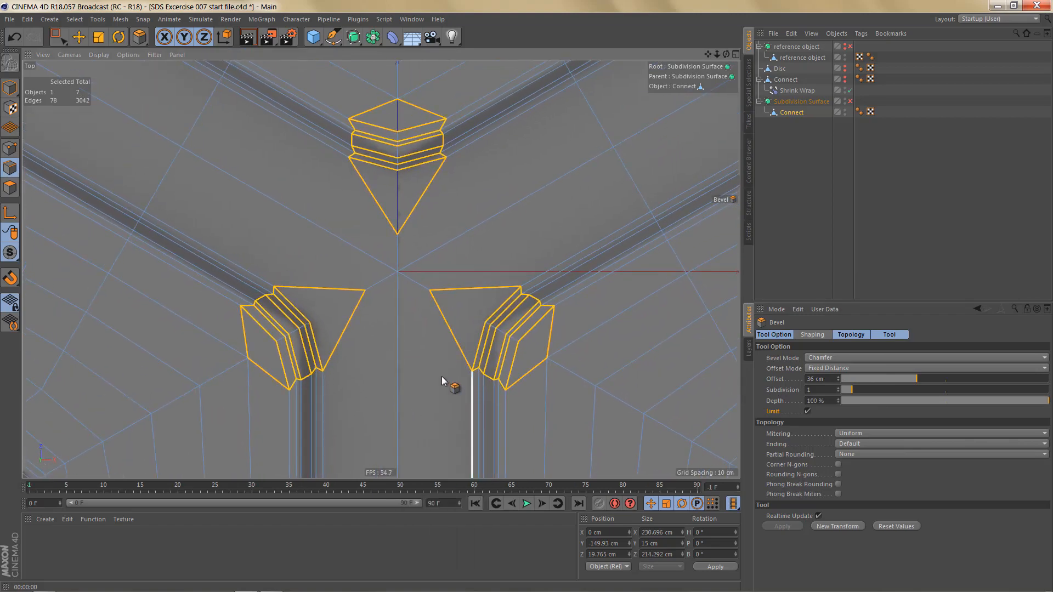
{"action": "middle_click_drag", "start_coordinate": [422, 374], "coordinate": [427, 394], "text": "alt"}
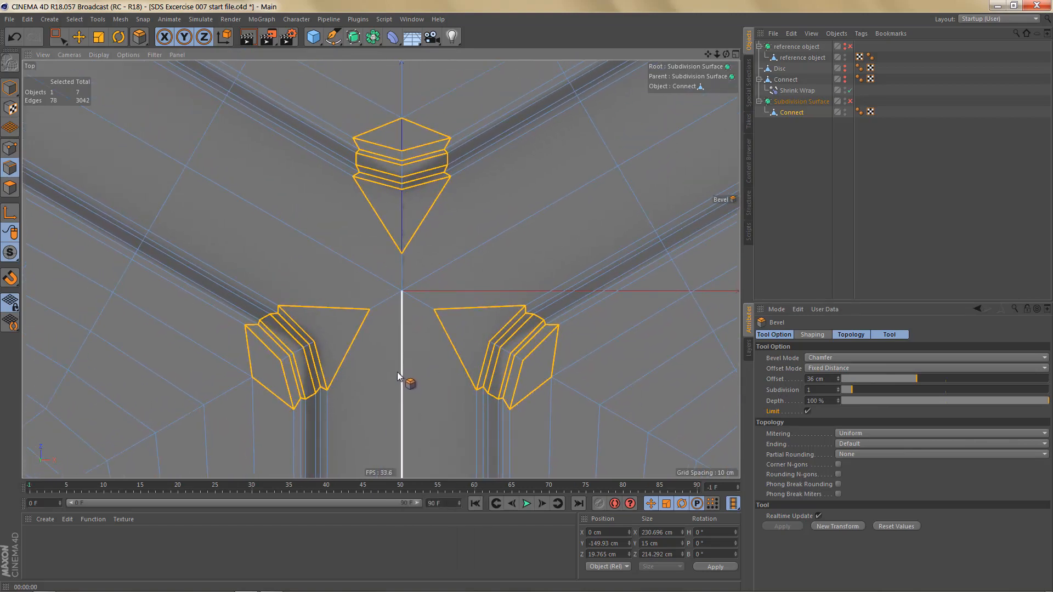
{"action": "key", "text": "Return"}
{"action": "key", "text": "Return"}
{"action": "key", "text": "k"}
{"action": "key", "text": "k"}
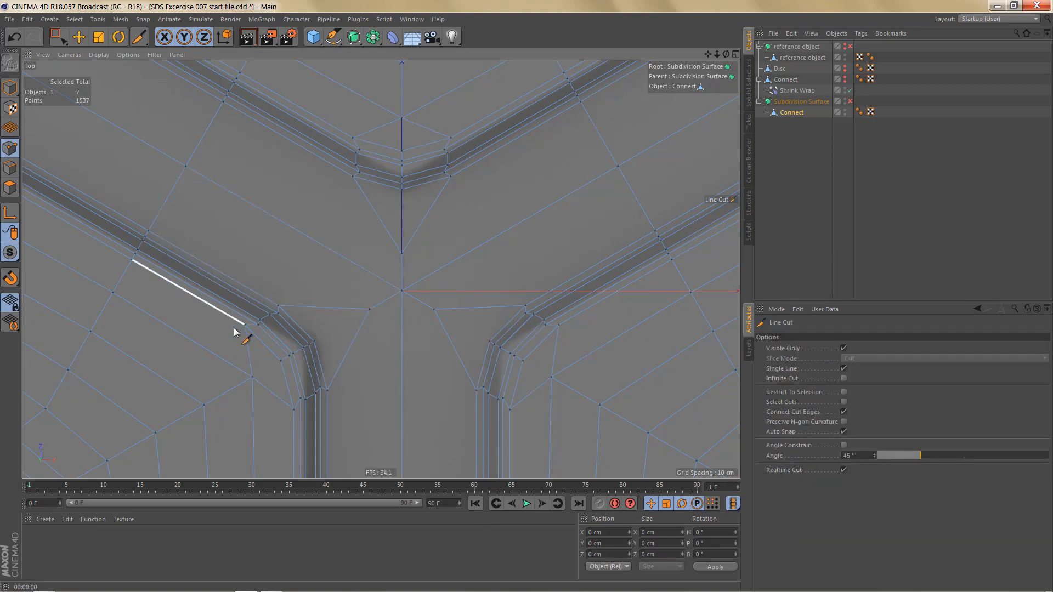
{"action": "left_click", "coordinate": [246, 325]}
{"action": "left_click", "coordinate": [354, 138]}
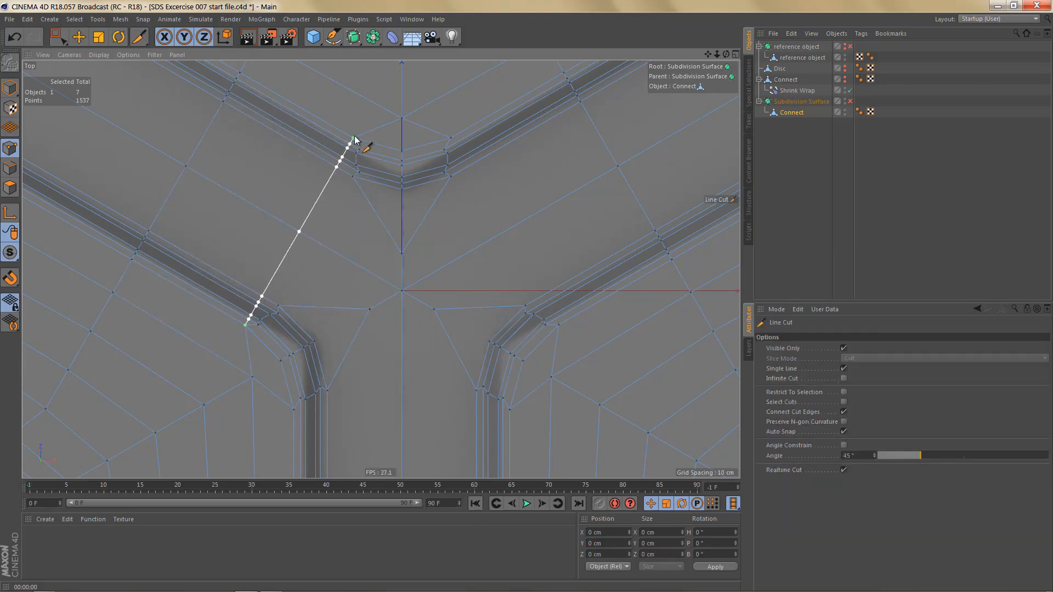
{"action": "left_click", "coordinate": [450, 138]}
{"action": "left_click", "coordinate": [559, 325]}
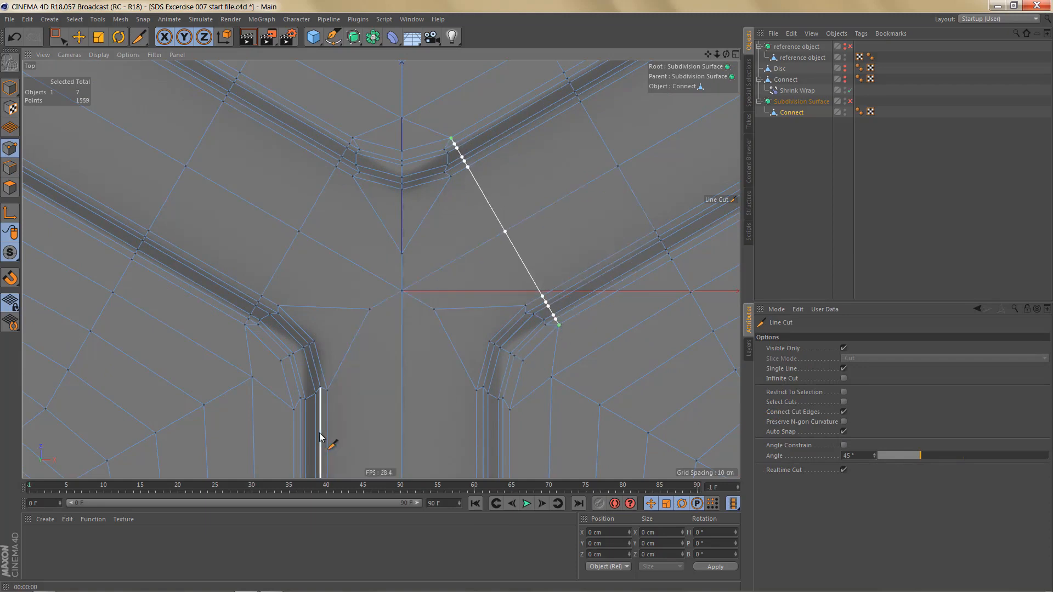
{"action": "left_click", "coordinate": [295, 410]}
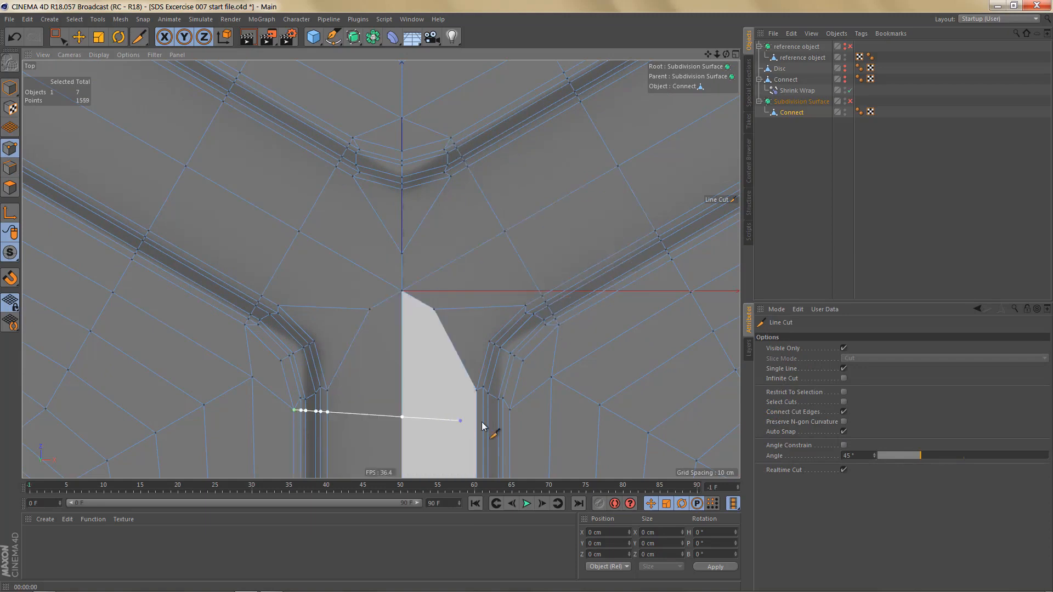
{"action": "left_click", "coordinate": [510, 410]}
Step: Delete the leftover bevel edges beside the three inner corners and the edges converging on the channel's hub
{"action": "key", "text": "Return"}
{"action": "key", "text": "e"}
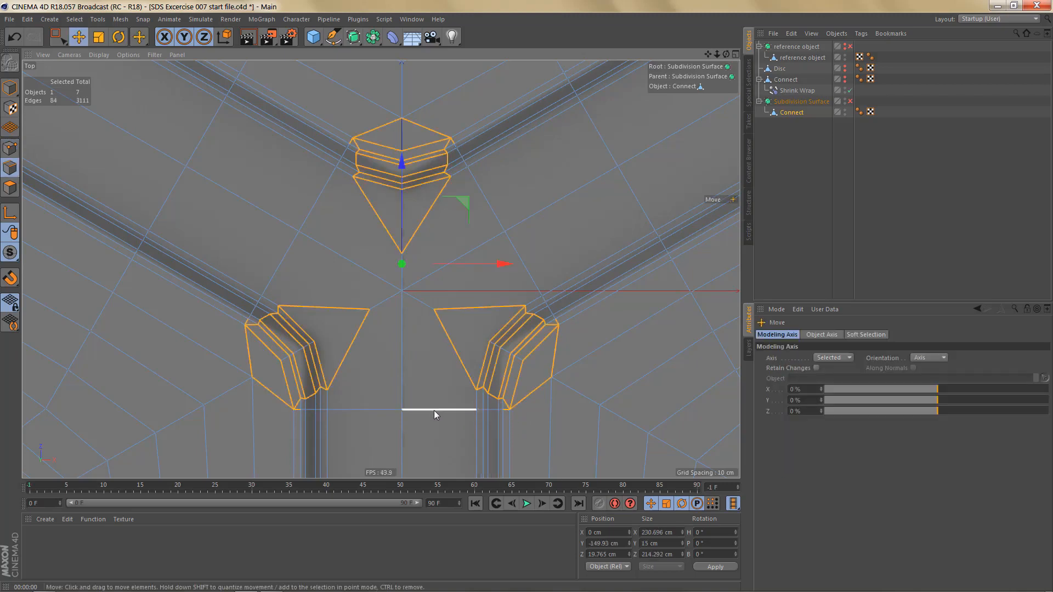
{"action": "key", "text": "Delete"}
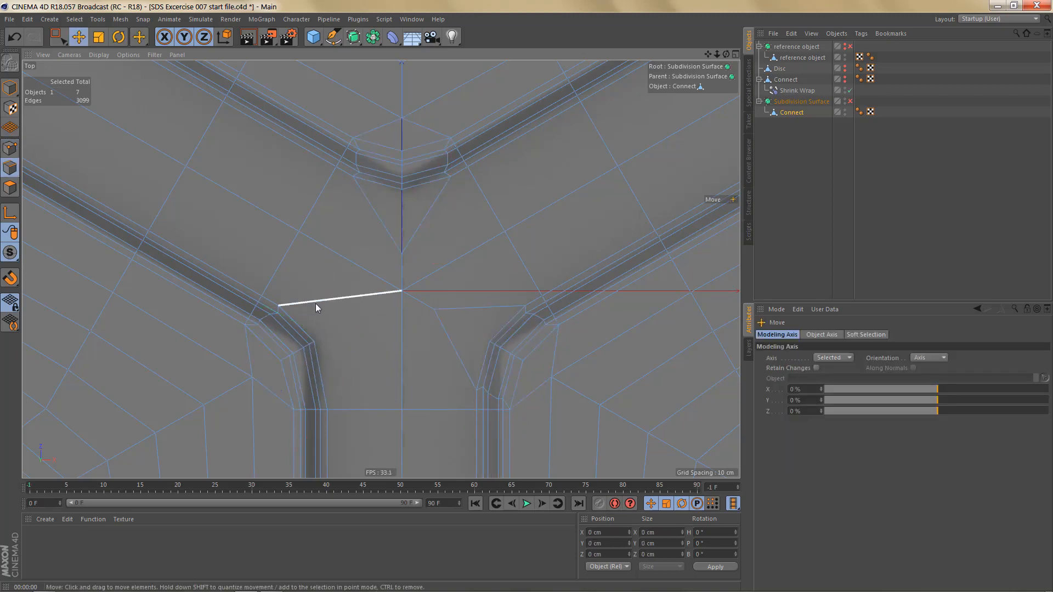
{"action": "left_click", "coordinate": [316, 305]}
{"action": "key", "text": "Delete"}
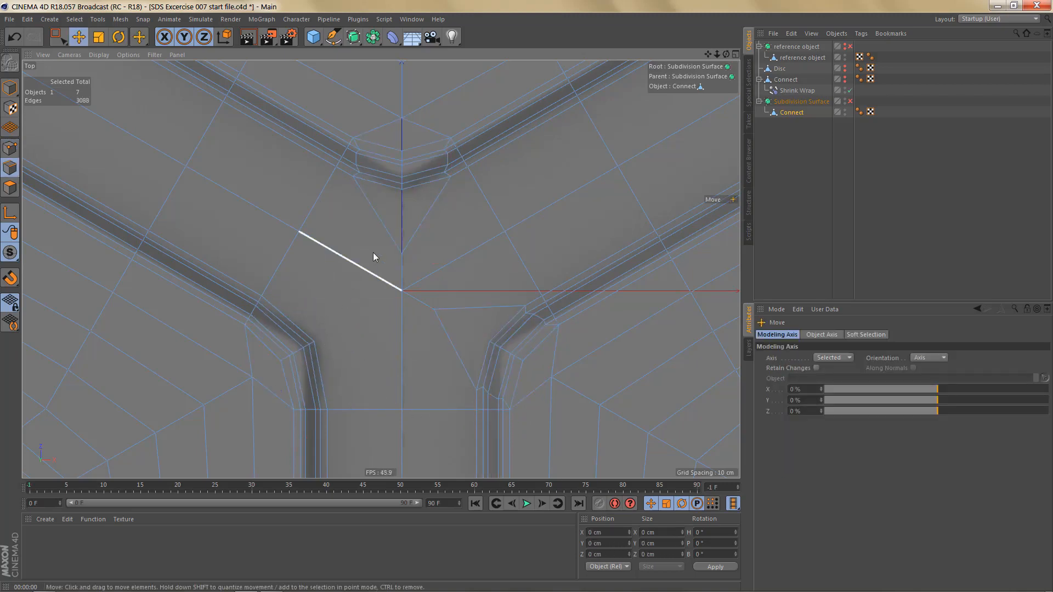
{"action": "left_click", "coordinate": [371, 209]}
{"action": "key", "text": "Delete"}
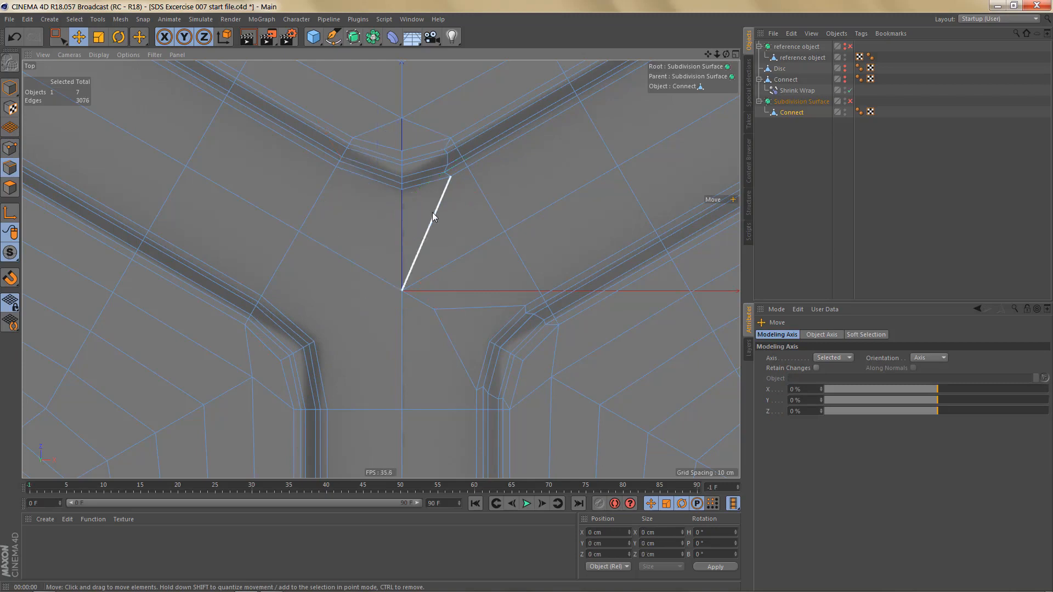
{"action": "left_click", "coordinate": [432, 217]}
{"action": "key", "text": "Delete"}
{"action": "left_click", "coordinate": [462, 308]}
{"action": "key", "text": "Delete"}
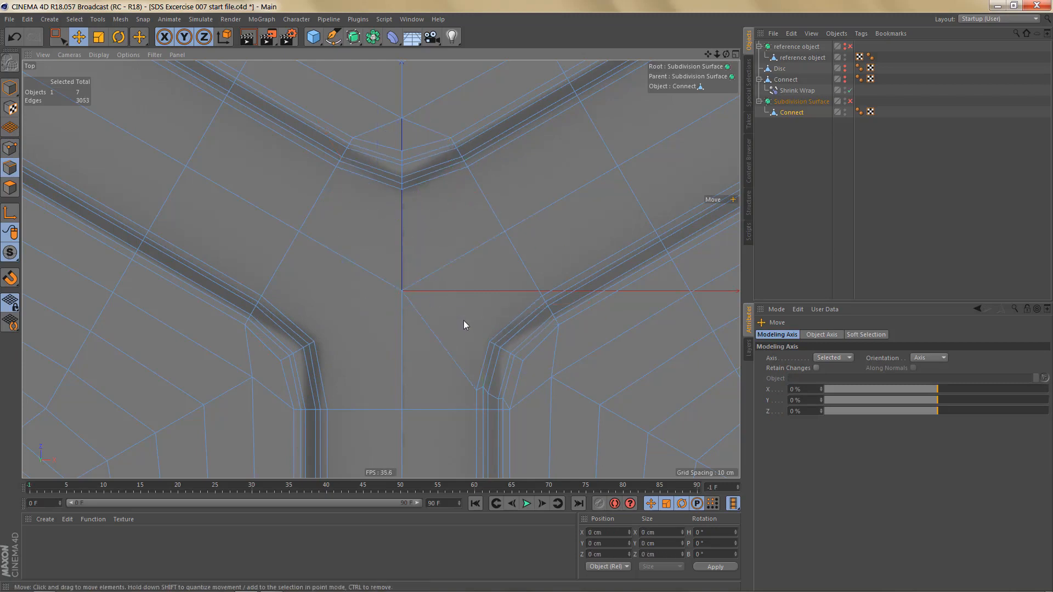
{"action": "left_click", "coordinate": [448, 357]}
{"action": "key", "text": "Delete"}
{"action": "middle_click_drag", "start_coordinate": [394, 393], "coordinate": [407, 383], "text": "alt"}
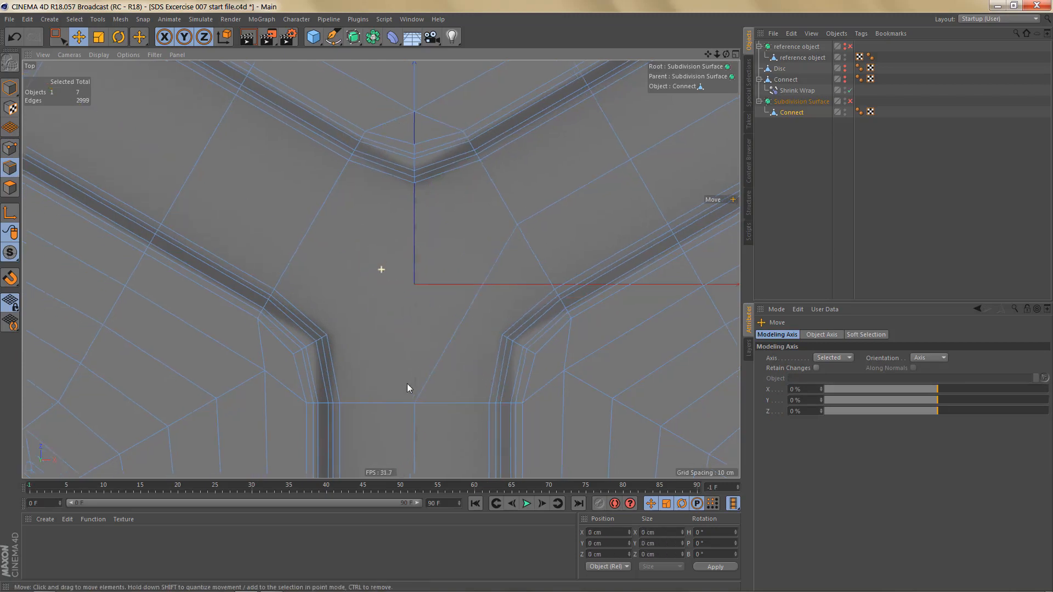
{"action": "right_click_drag", "start_coordinate": [382, 389], "coordinate": [386, 386], "text": "alt"}
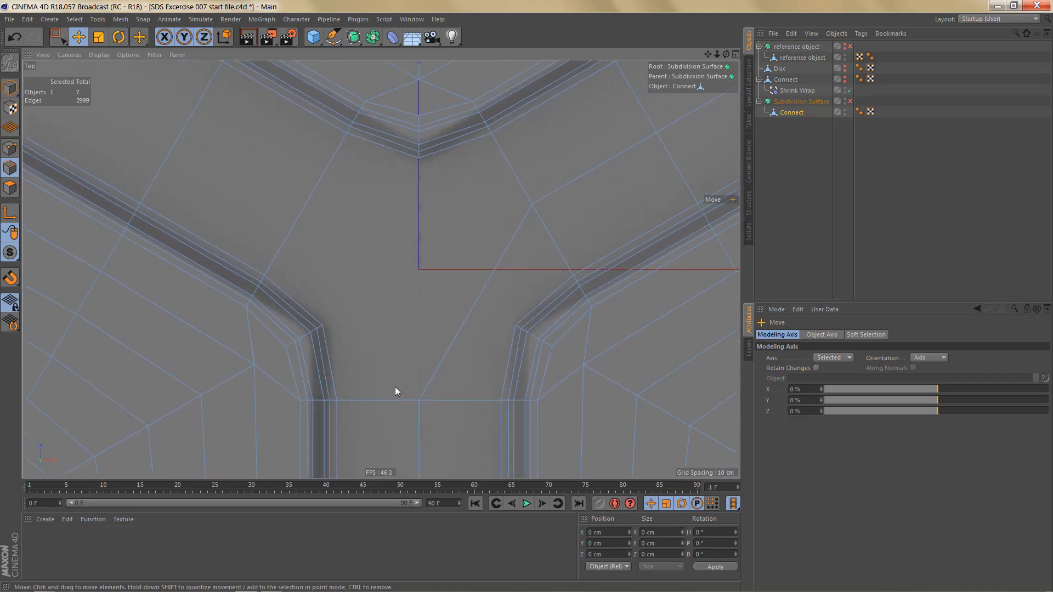
Step: Try to delete the remaining edge that runs across the channel's hub in the perspective view
{"action": "key", "text": "F1"}
{"action": "scroll", "coordinate": [375, 266], "scroll_direction": "up", "scroll_amount": 2}
{"action": "left_click", "coordinate": [364, 250]}
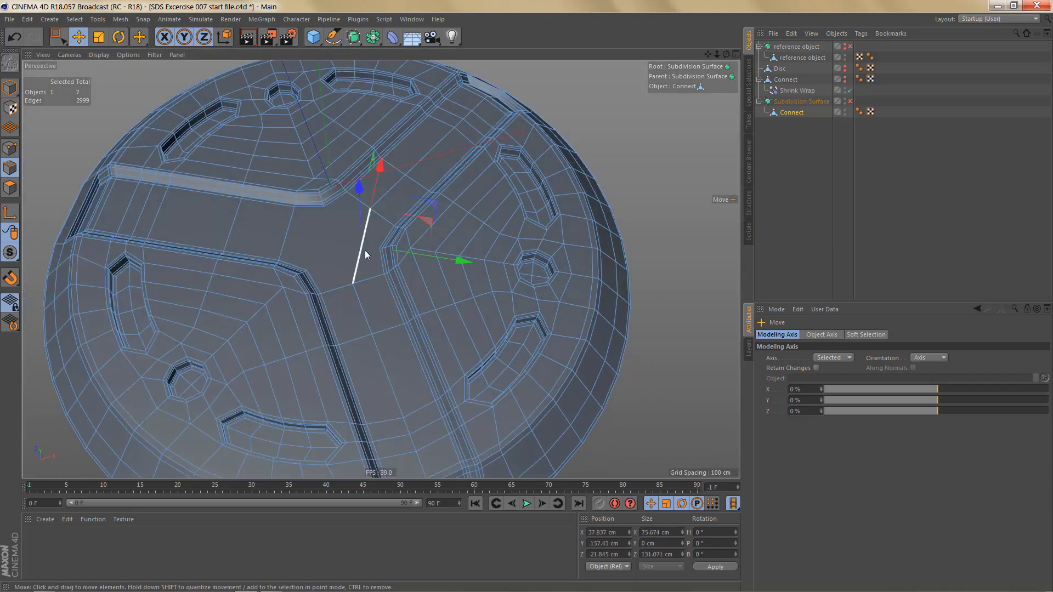
{"action": "key", "text": "Delete"}
{"action": "scroll", "coordinate": [384, 253], "scroll_direction": "up", "scroll_amount": 3}
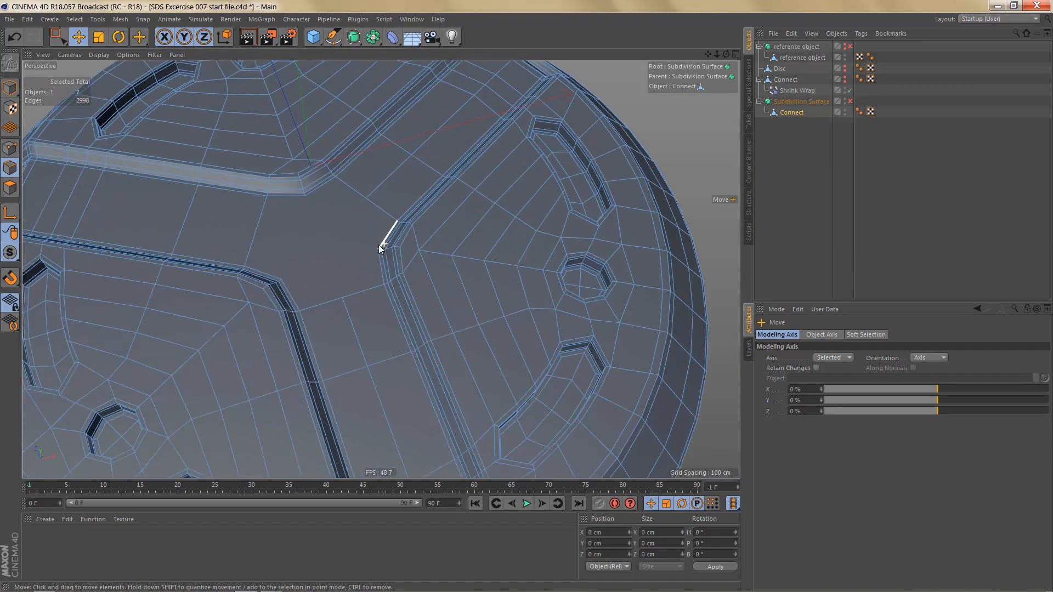
{"action": "left_click_drag", "start_coordinate": [377, 249], "coordinate": [361, 276], "text": "alt"}
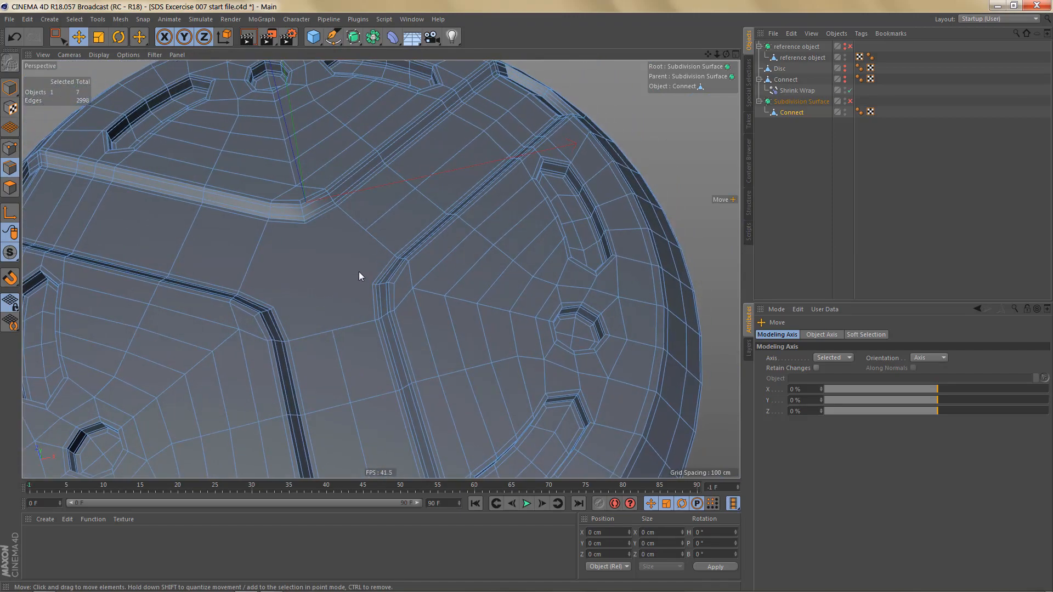
Step: Undo the recent edge deletions around the channel's hub and inner corners
{"action": "key", "text": "ctrl+z"}
{"action": "key", "text": "ctrl+z"}
{"action": "key", "text": "ctrl+z"}
{"action": "key", "text": "ctrl+z"}
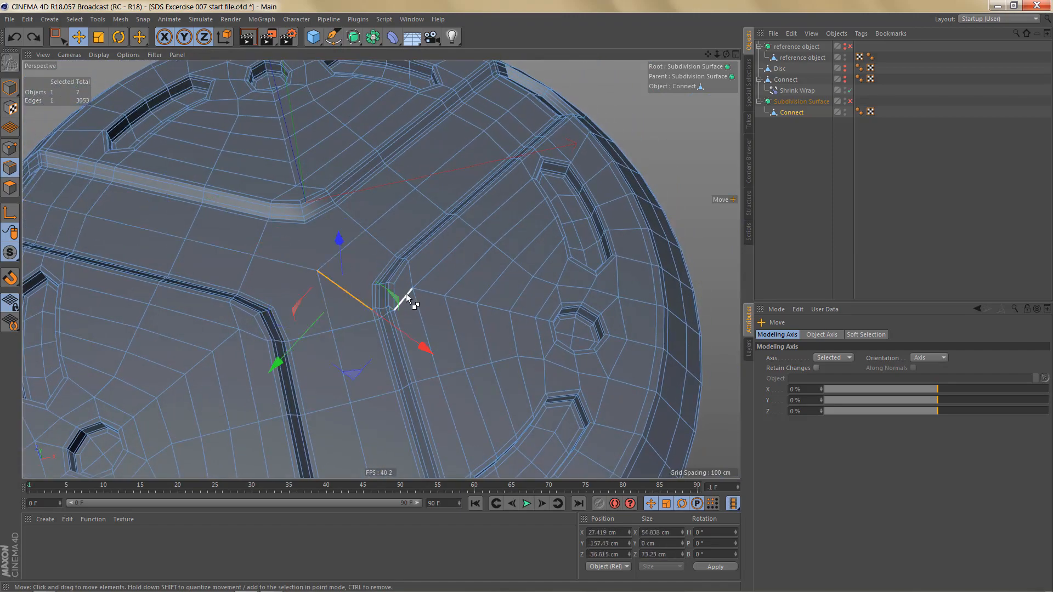
Step: Connect the hub's centre point to the middle point of the first bevelled inner corner with a new edge
{"action": "scroll", "coordinate": [368, 288], "scroll_direction": "up", "scroll_amount": 1}
{"action": "left_click_drag", "start_coordinate": [336, 313], "coordinate": [442, 291], "text": "alt"}
{"action": "middle_click_drag", "start_coordinate": [383, 312], "coordinate": [426, 295], "text": "alt"}
{"action": "right_click_drag", "start_coordinate": [386, 312], "coordinate": [398, 314], "text": "alt"}
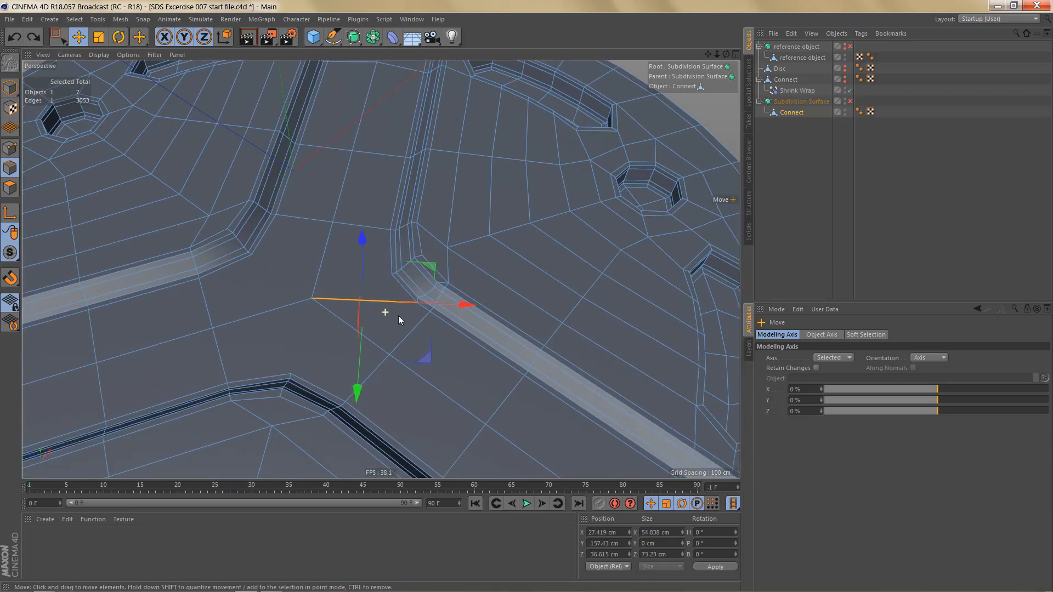
{"action": "left_click_drag", "start_coordinate": [357, 323], "coordinate": [362, 331], "text": "alt"}
{"action": "key", "text": "Return"}
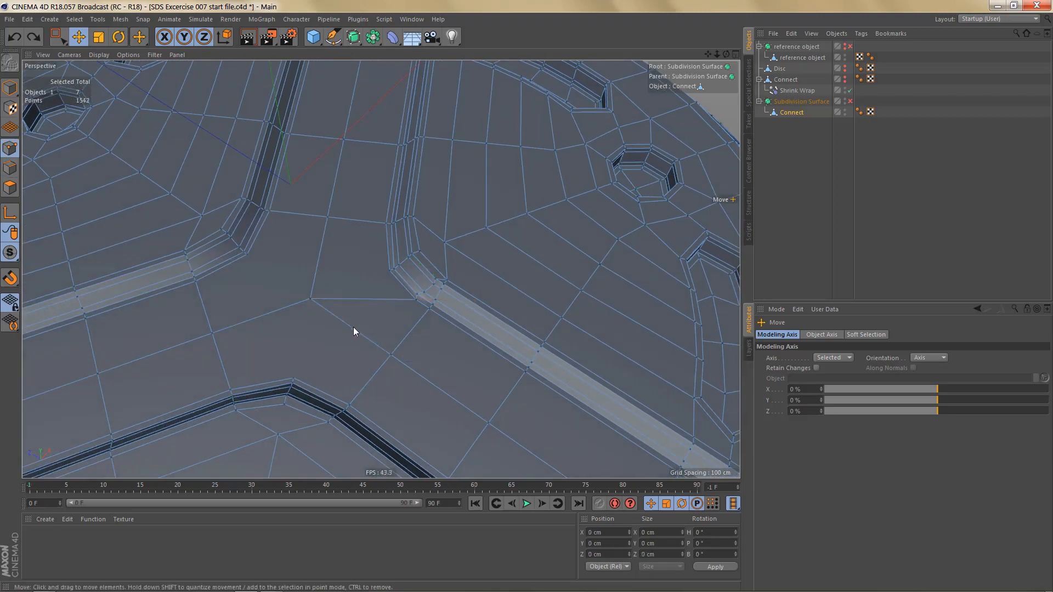
{"action": "key", "text": "space"}
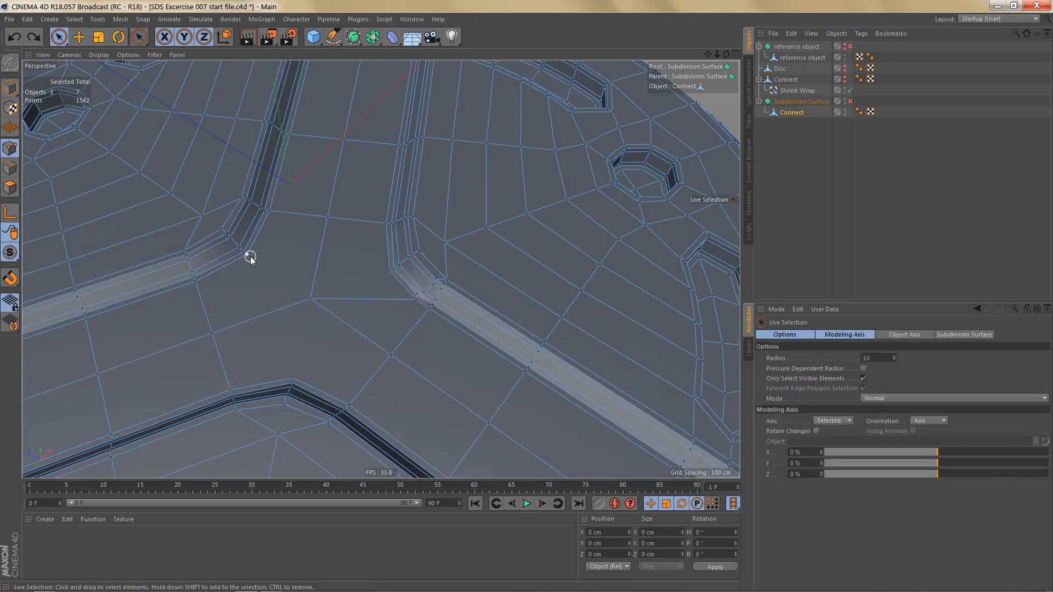
{"action": "left_click_drag", "start_coordinate": [250, 257], "coordinate": [313, 300]}
{"action": "key", "text": "m"}
{"action": "key", "text": "m"}
{"action": "left_click", "coordinate": [320, 328]}
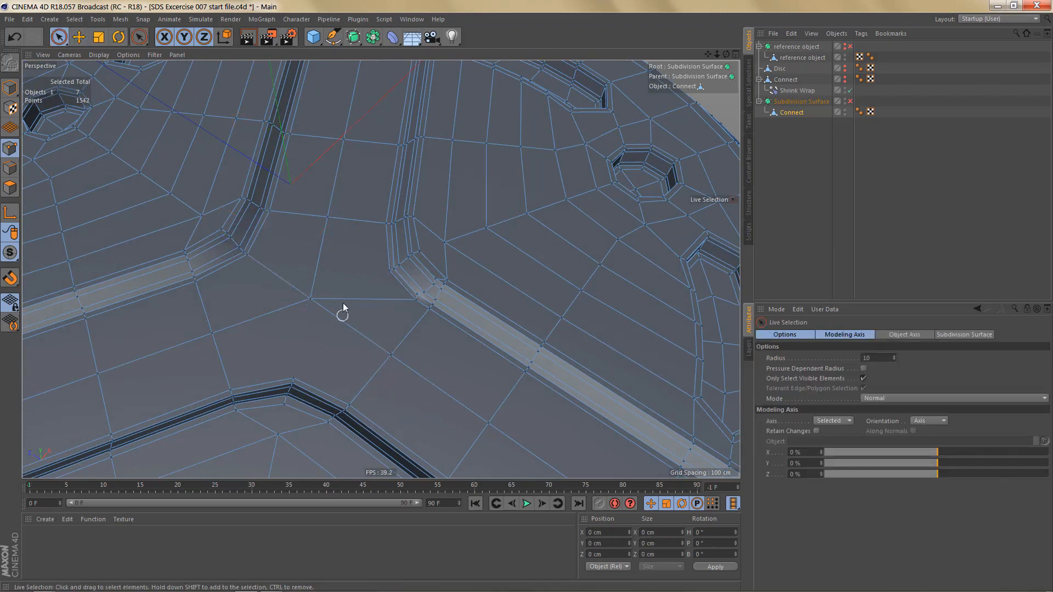
Step: Connect the hub's centre point to the middle points of the other two bevelled inner corners
{"action": "left_click", "coordinate": [311, 299]}
{"action": "key", "text": "m"}
{"action": "key", "text": "m"}
{"action": "left_click_drag", "start_coordinate": [365, 313], "coordinate": [298, 309], "text": "alt"}
{"action": "left_click", "coordinate": [330, 277]}
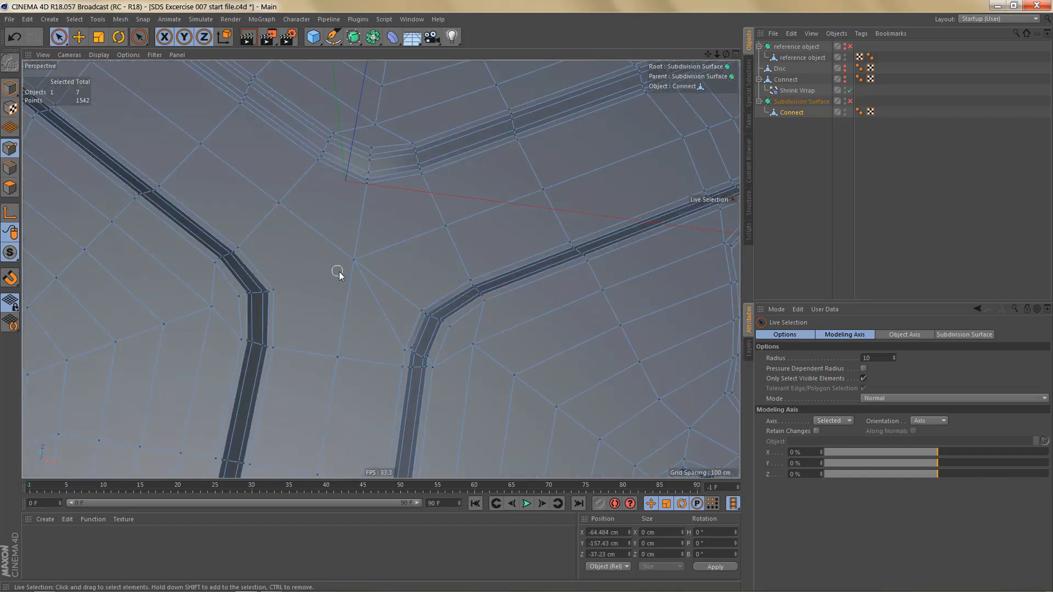
{"action": "left_click", "coordinate": [275, 291]}
Step: Delete the leftover diagonal edge between hub and corner, along with the short loop crossing the channel wall beside that corner
{"action": "key", "text": "Return"}
{"action": "key", "text": "e"}
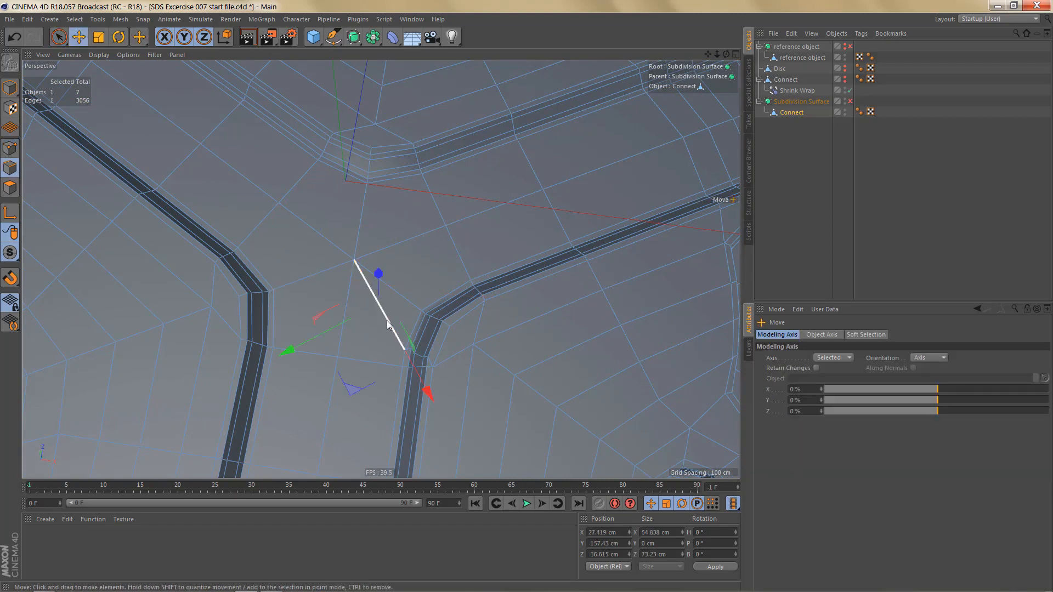
{"action": "key", "text": "Delete"}
{"action": "left_click_drag", "start_coordinate": [453, 370], "coordinate": [439, 286], "text": "alt"}
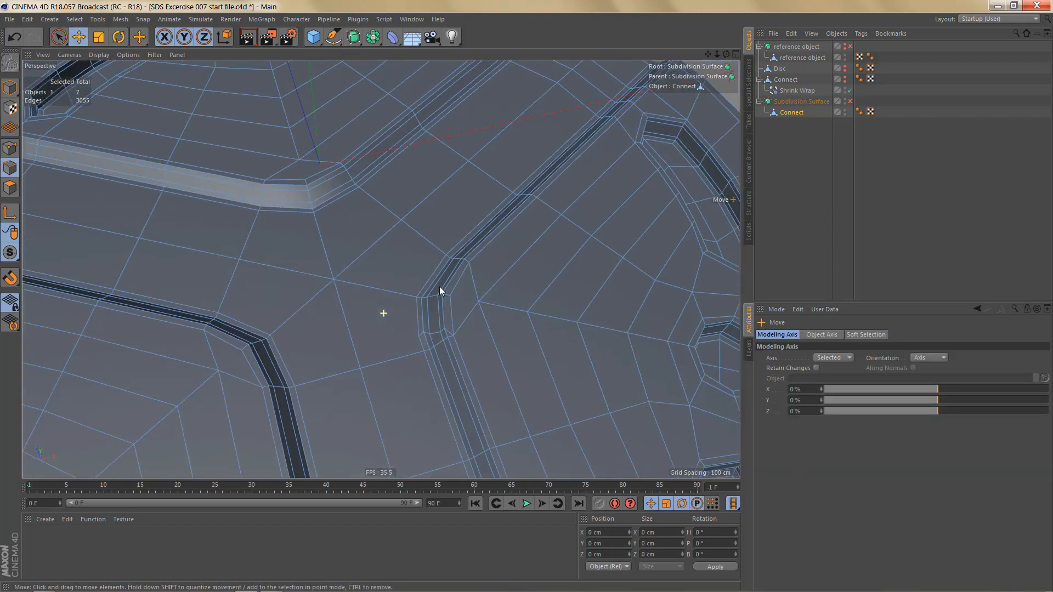
{"action": "double_click", "coordinate": [433, 334]}
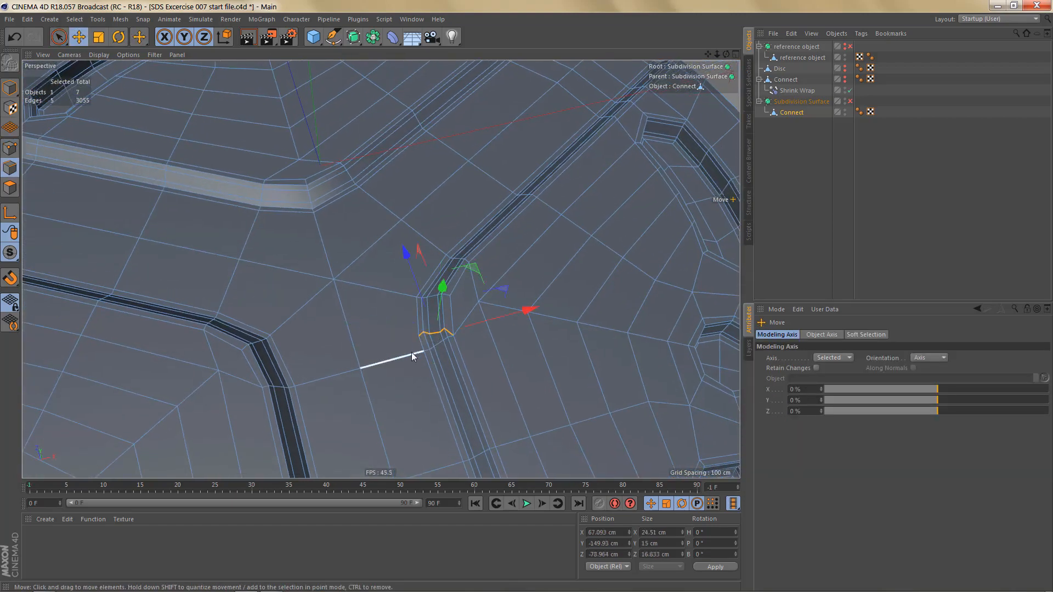
{"action": "key", "text": "Delete"}
Step: Enable the subdivision surface and render the perspective and top views to examine the rounded inner channel corners
{"action": "key", "text": "q"}
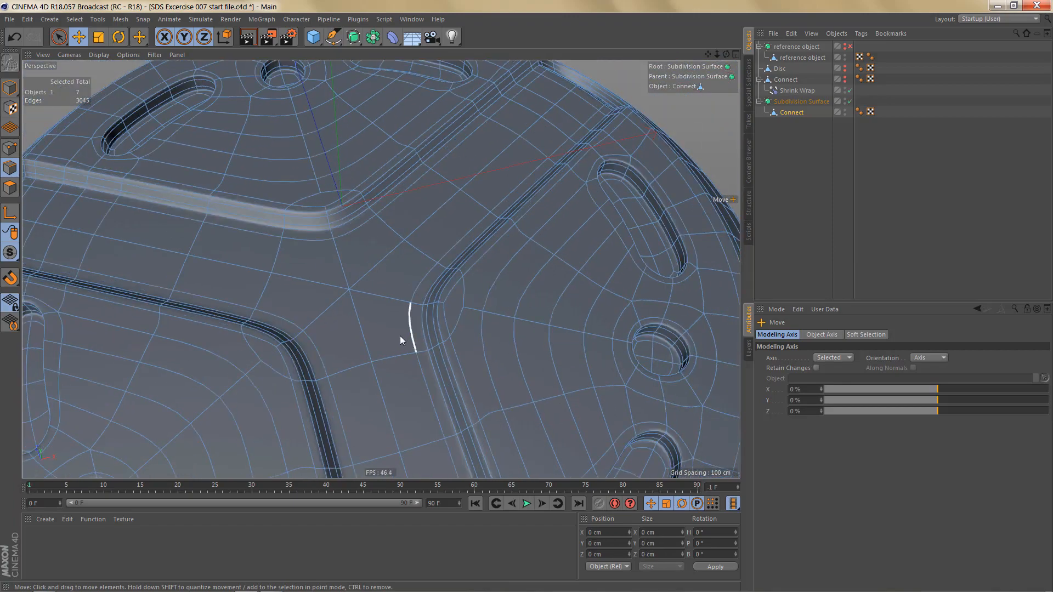
{"action": "scroll", "coordinate": [386, 330], "scroll_direction": "down", "scroll_amount": 3}
{"action": "key", "text": "ctrl+r"}
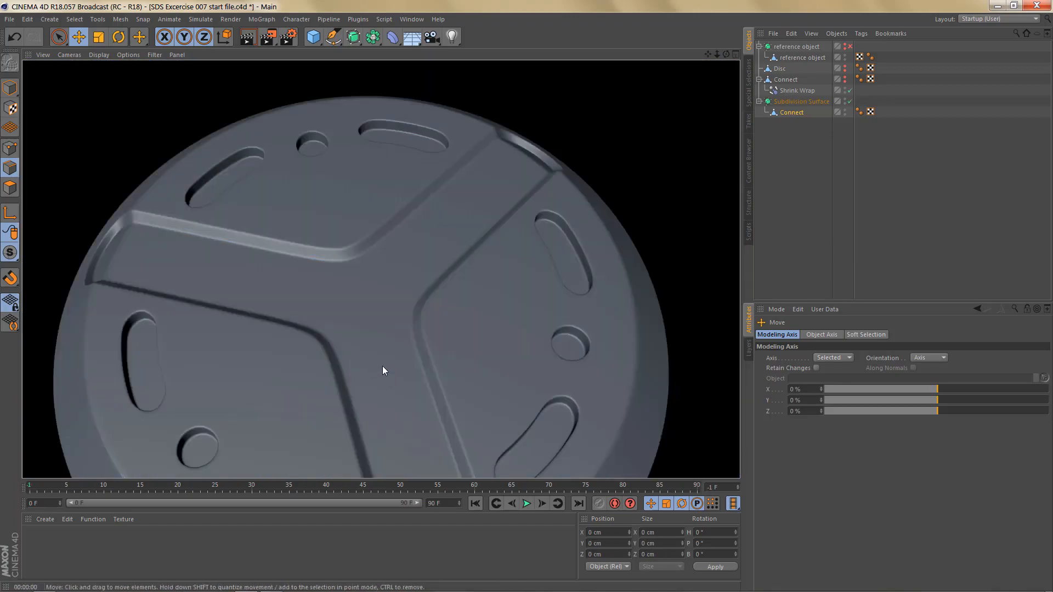
{"action": "middle_click", "coordinate": [387, 365]}
{"action": "middle_click", "coordinate": [514, 203]}
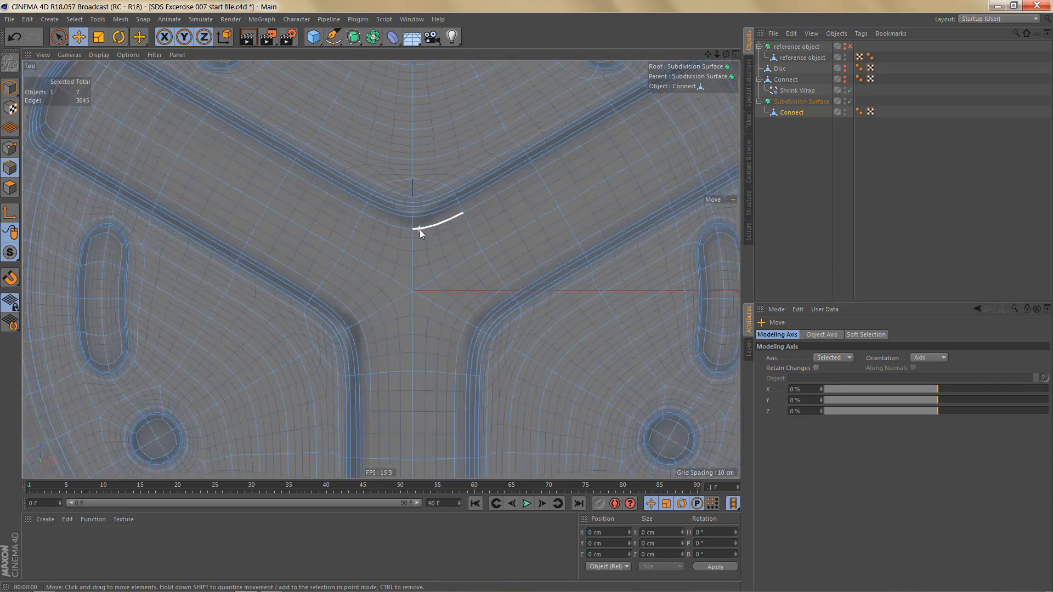
{"action": "scroll", "coordinate": [419, 314], "scroll_direction": "down", "scroll_amount": 3}
{"action": "key", "text": "ctrl+r"}
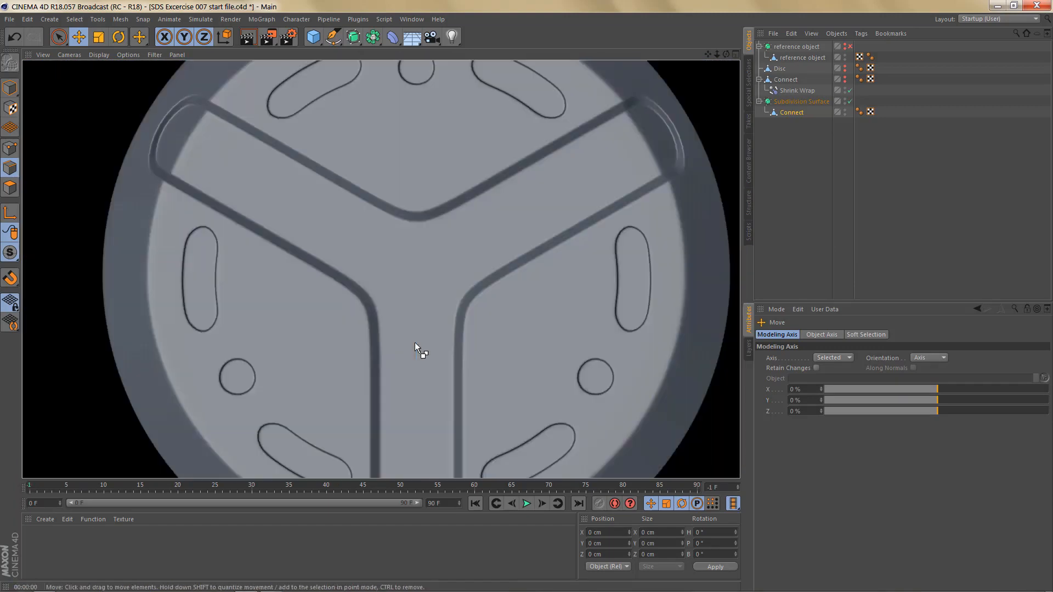
{"action": "scroll", "coordinate": [420, 322], "scroll_direction": "up", "scroll_amount": 3}
{"action": "middle_click", "coordinate": [428, 313]}
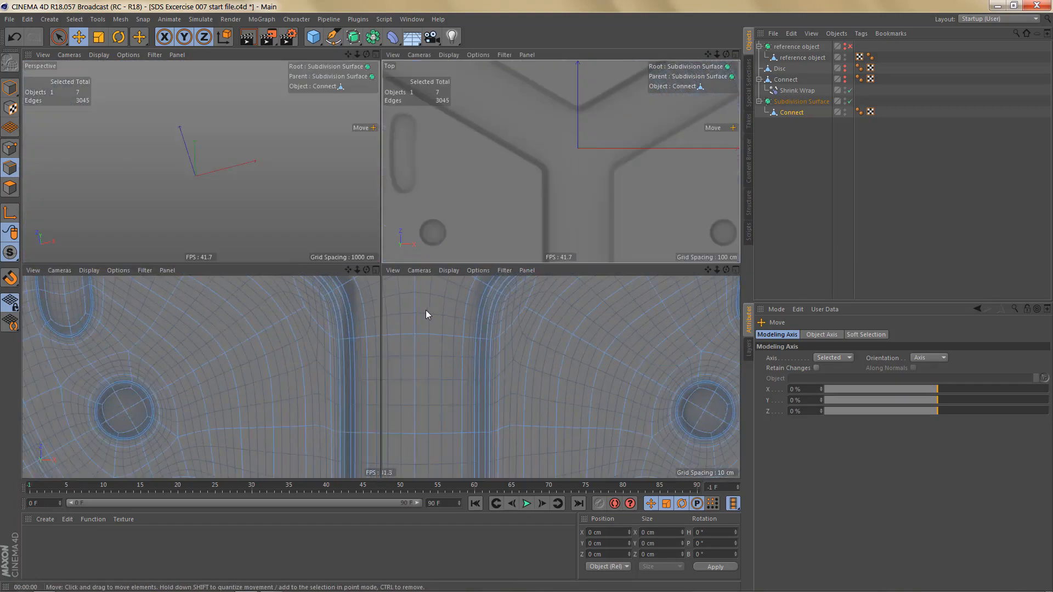
{"action": "middle_click", "coordinate": [253, 191]}
{"action": "scroll", "coordinate": [452, 326], "scroll_direction": "up", "scroll_amount": 4}
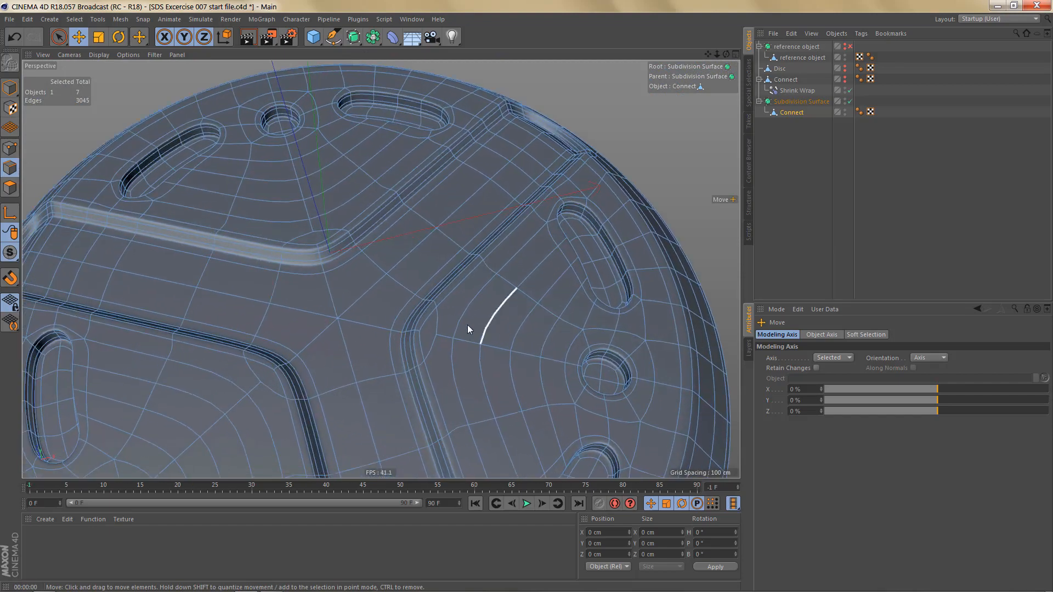
Step: With subdivision off, slide the edge loop crossing the upper-left channel arm about 8.7 cm toward the hub, excluding its two end edges
{"action": "left_click", "coordinate": [407, 314]}
{"action": "scroll", "coordinate": [400, 309], "scroll_direction": "up", "scroll_amount": 2}
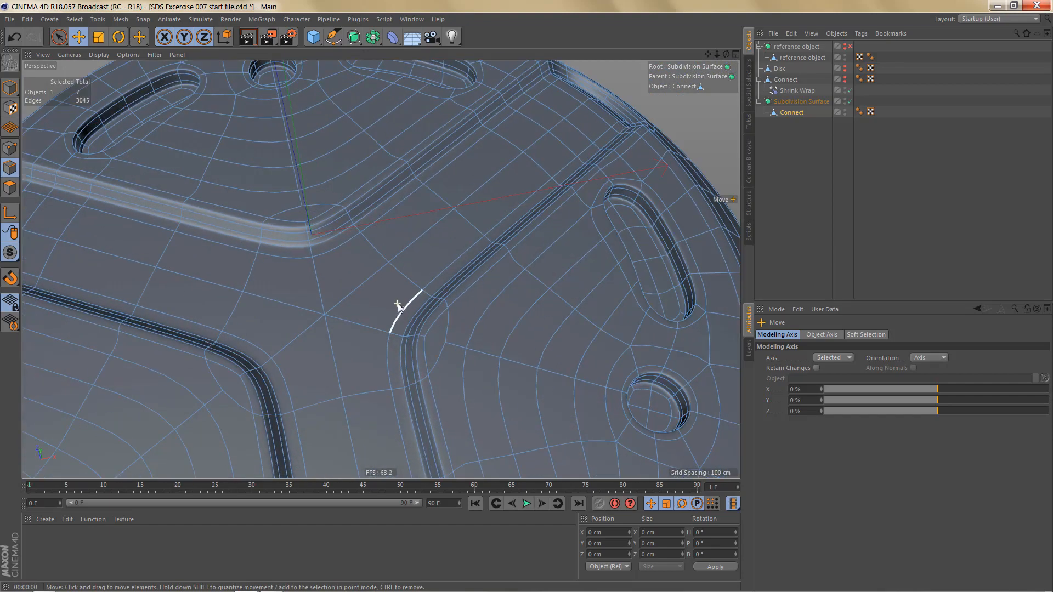
{"action": "left_click", "coordinate": [281, 247]}
{"action": "scroll", "coordinate": [269, 249], "scroll_direction": "up", "scroll_amount": 2}
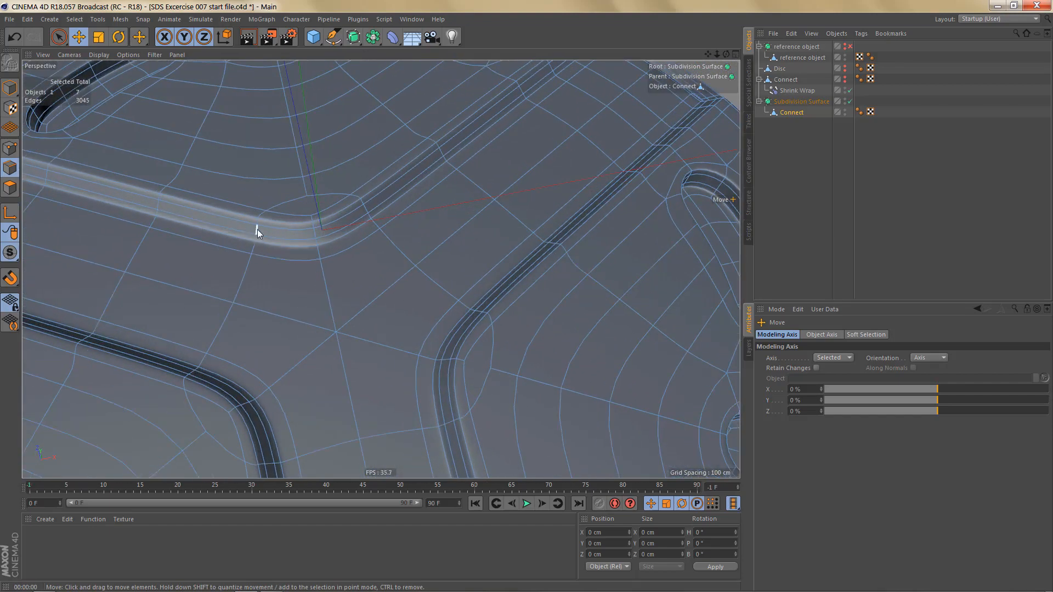
{"action": "double_click", "coordinate": [258, 229]}
{"action": "scroll", "coordinate": [312, 294], "scroll_direction": "down", "scroll_amount": 3}
{"action": "middle_click", "coordinate": [311, 294]}
{"action": "middle_click", "coordinate": [453, 221]}
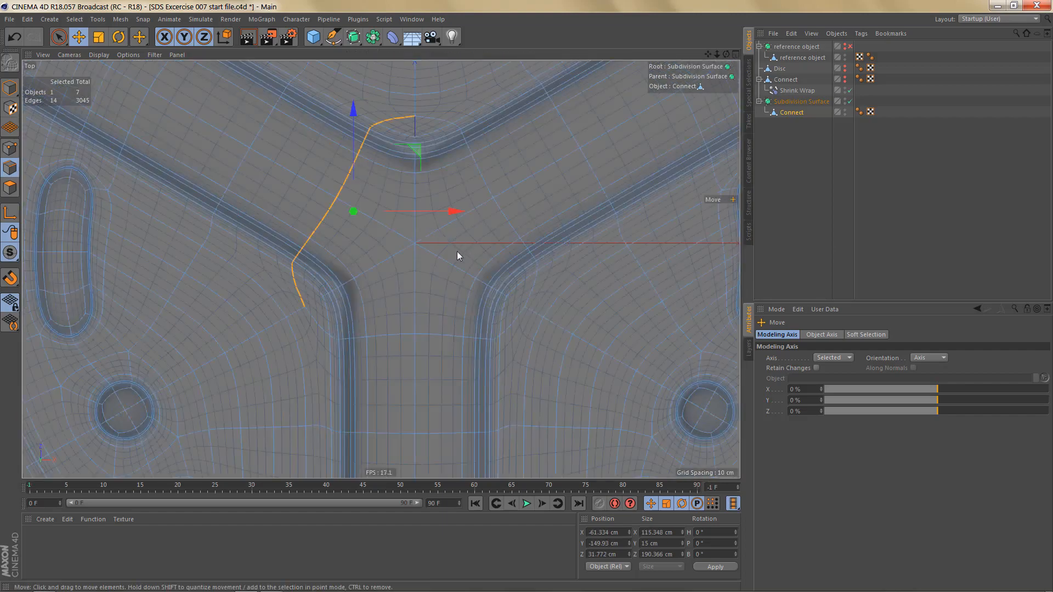
{"action": "scroll", "coordinate": [364, 241], "scroll_direction": "up", "scroll_amount": 2}
{"action": "key", "text": "q"}
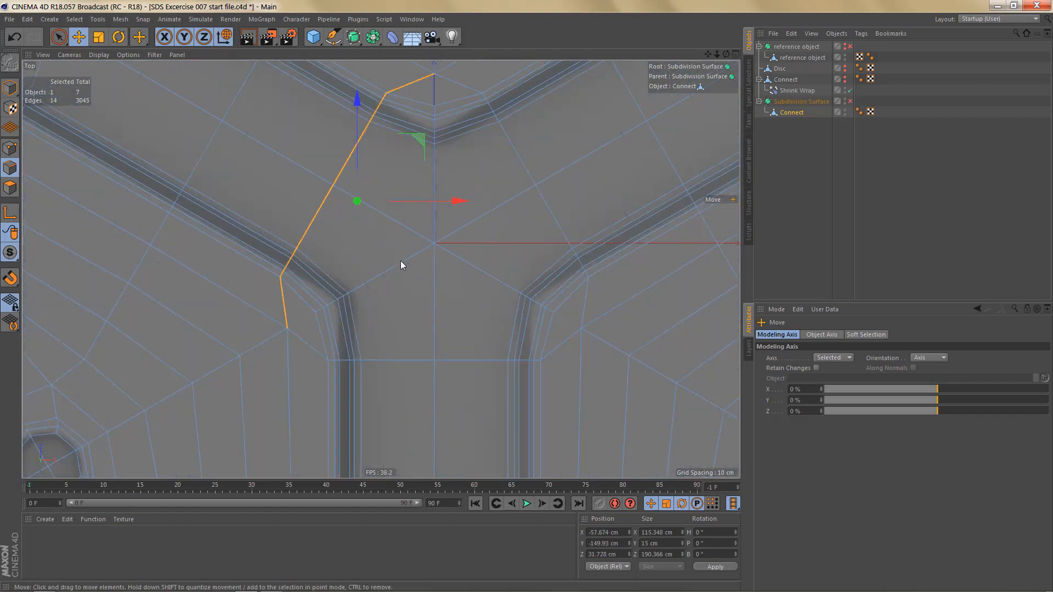
{"action": "scroll", "coordinate": [390, 261], "scroll_direction": "up", "scroll_amount": 1}
{"action": "middle_click_drag", "start_coordinate": [379, 270], "coordinate": [384, 281], "text": "alt"}
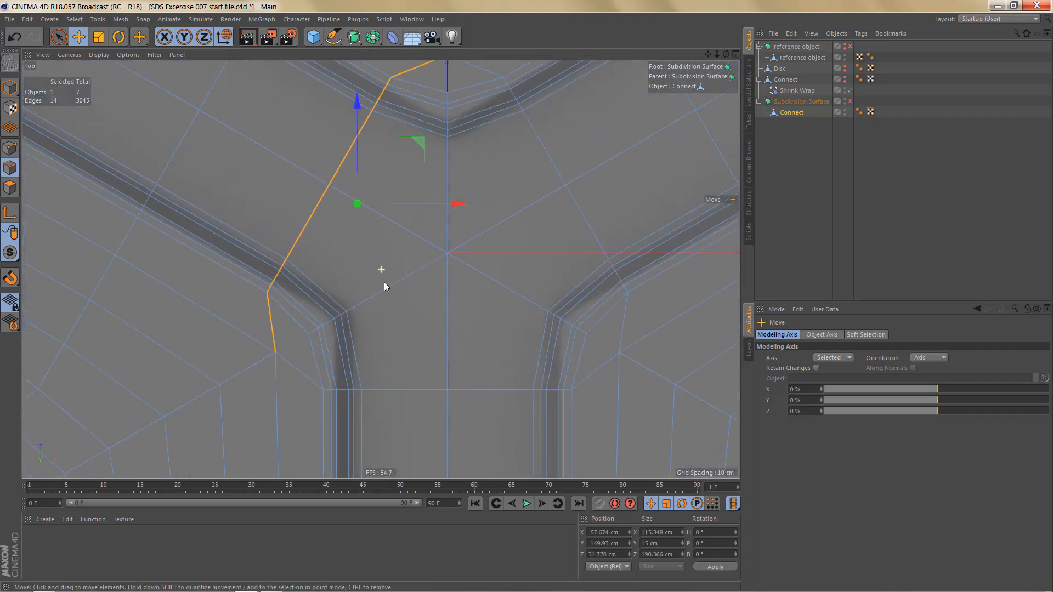
{"action": "left_click", "coordinate": [272, 318], "text": "ctrl"}
{"action": "middle_click_drag", "start_coordinate": [372, 230], "coordinate": [369, 259], "text": "alt"}
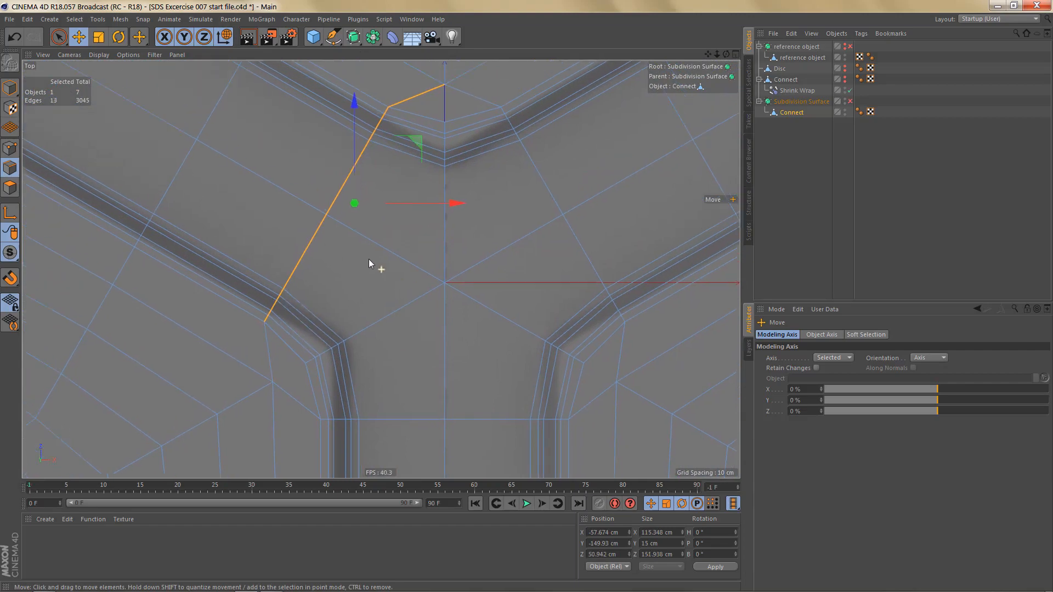
{"action": "left_click", "coordinate": [413, 100], "text": "ctrl"}
{"action": "key", "text": "m"}
{"action": "key", "text": "o"}
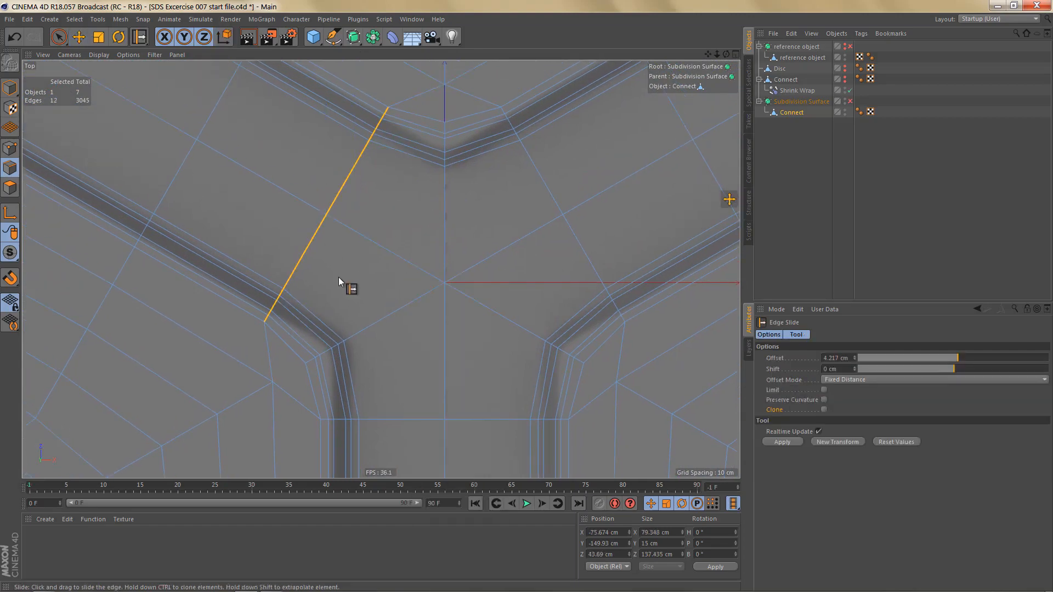
{"action": "left_click_drag", "start_coordinate": [308, 277], "coordinate": [321, 275]}
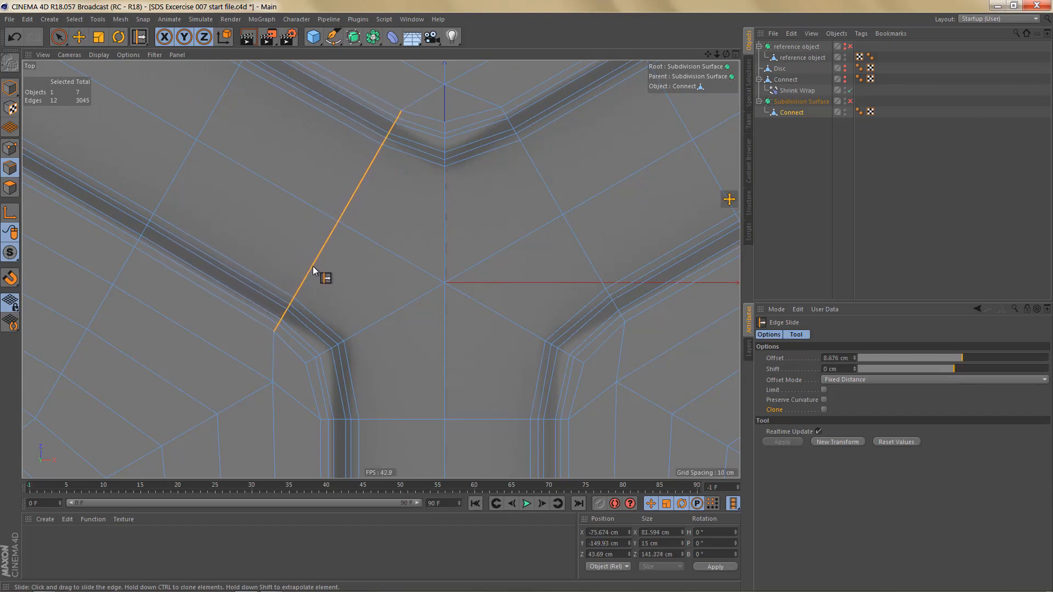
Step: Slide the edge loop crossing the upper-right channel arm toward the hub with an offset of about -11.8 cm, excluding its end edges
{"action": "left_click", "coordinate": [503, 113]}
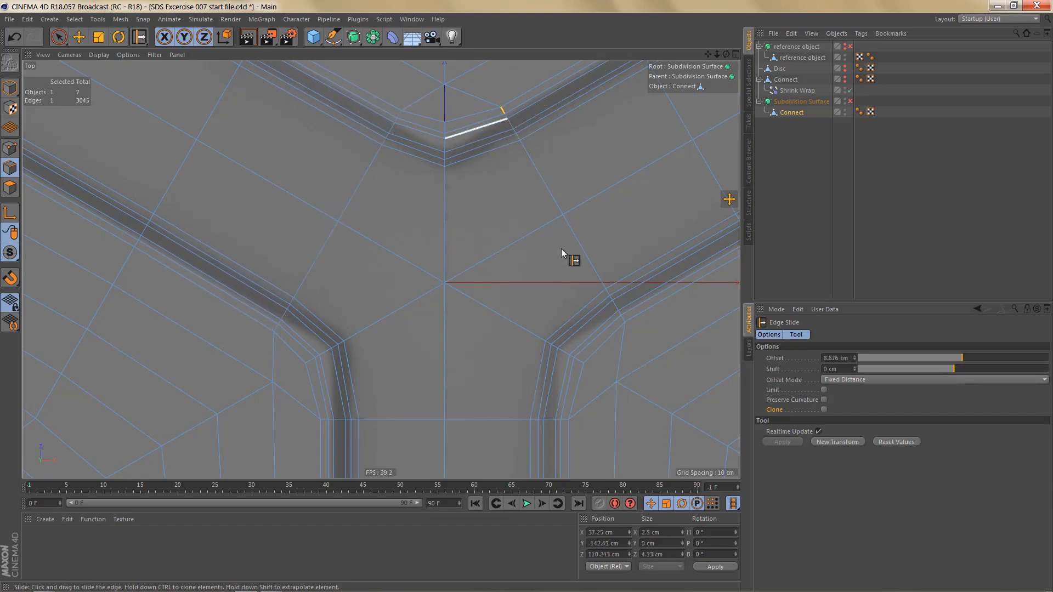
{"action": "left_click", "coordinate": [618, 315]}
{"action": "double_click", "coordinate": [542, 173]}
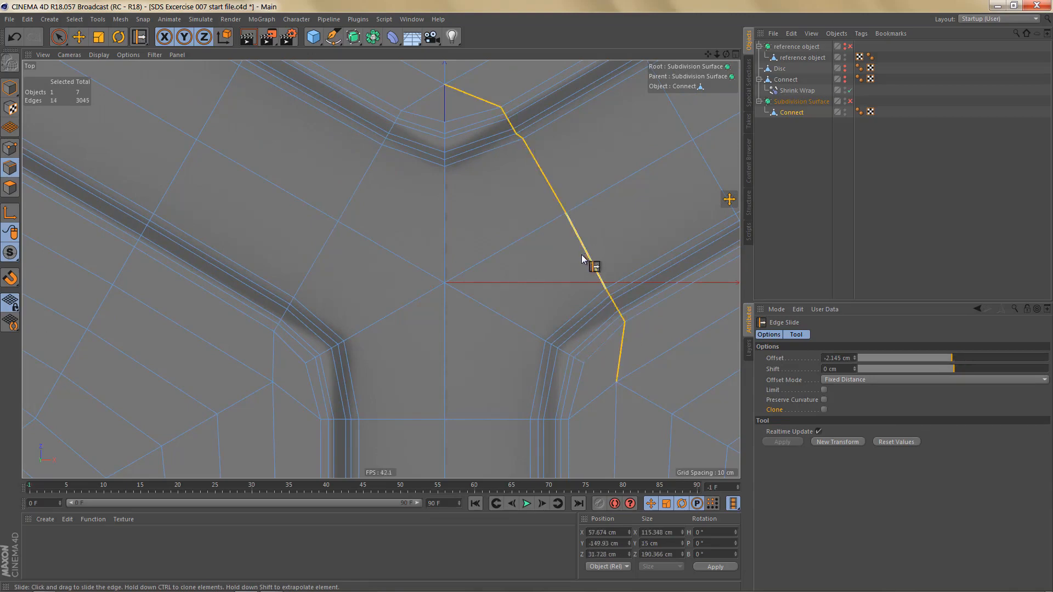
{"action": "left_click", "coordinate": [620, 350], "text": "ctrl"}
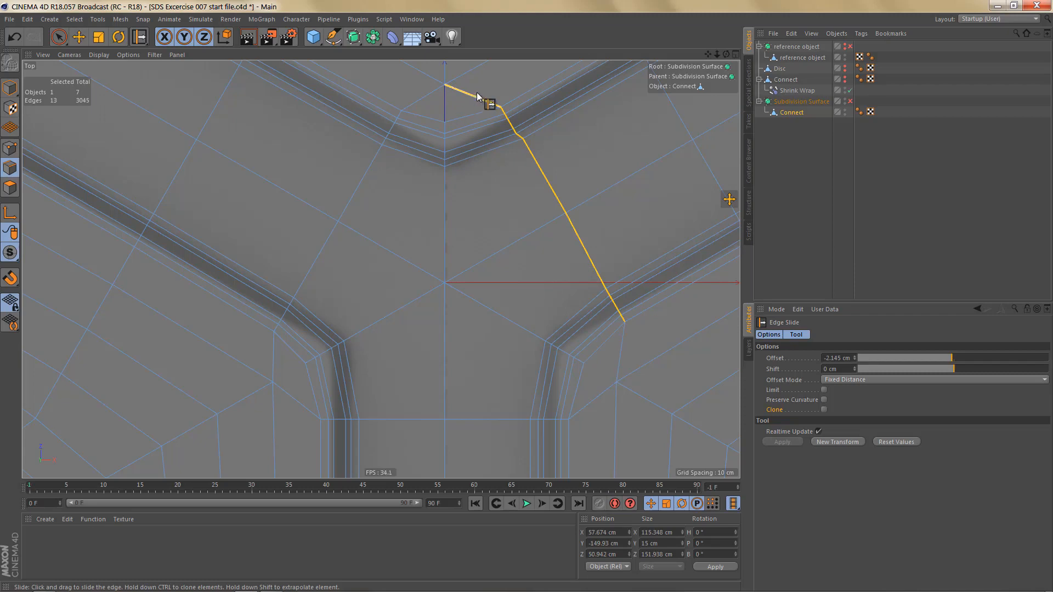
{"action": "left_click", "coordinate": [476, 95], "text": "ctrl"}
{"action": "left_click_drag", "start_coordinate": [590, 247], "coordinate": [559, 250]}
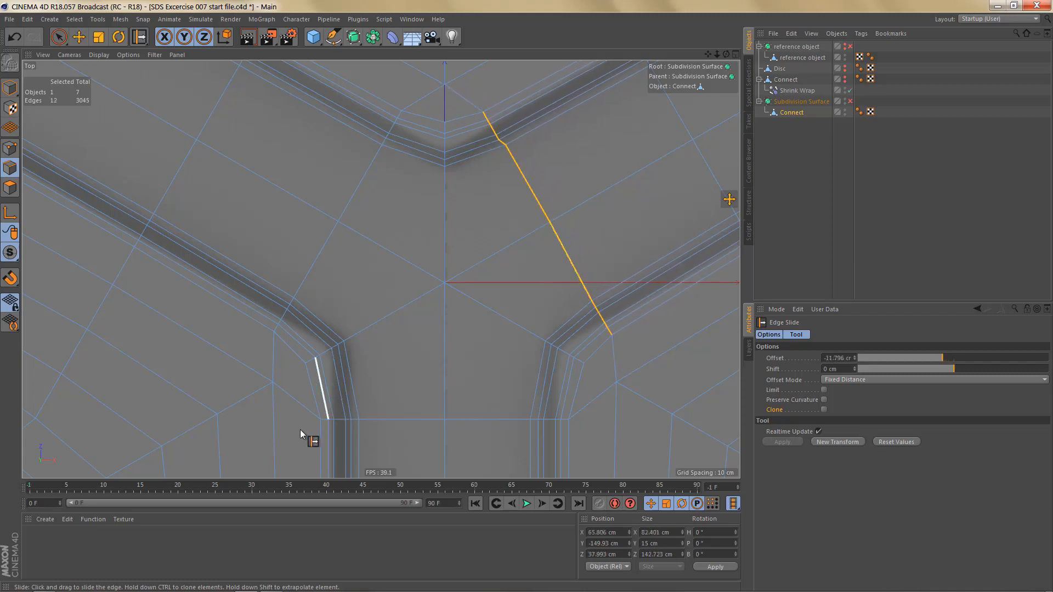
Step: Slide the edge loop crossing the lower channel arm about 9.5 cm toward the hub, leaving out its two slanted end edges
{"action": "key", "text": "e"}
{"action": "double_click", "coordinate": [382, 419]}
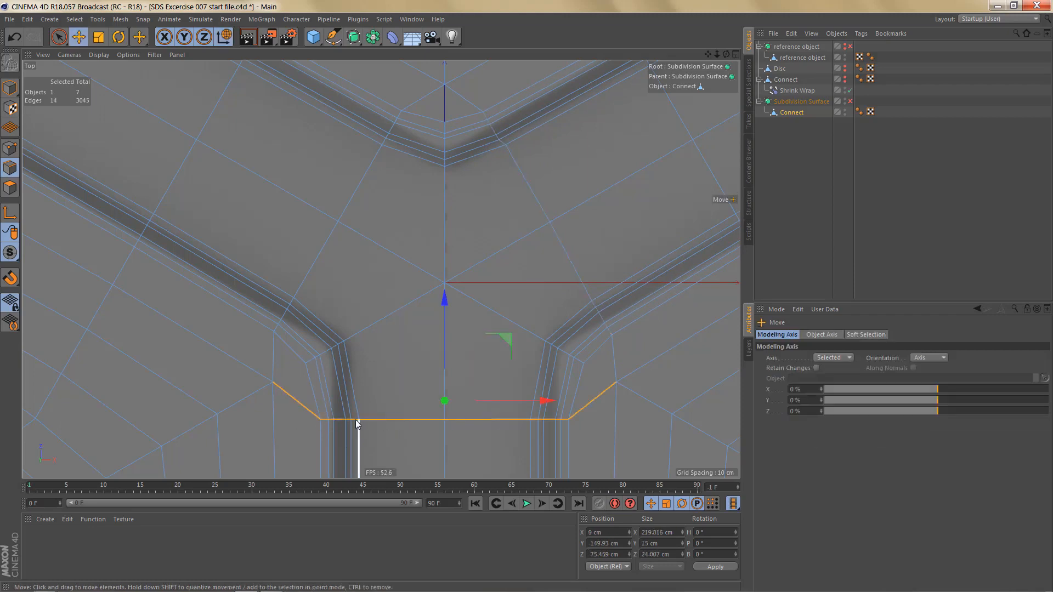
{"action": "left_click", "coordinate": [583, 403], "text": "ctrl"}
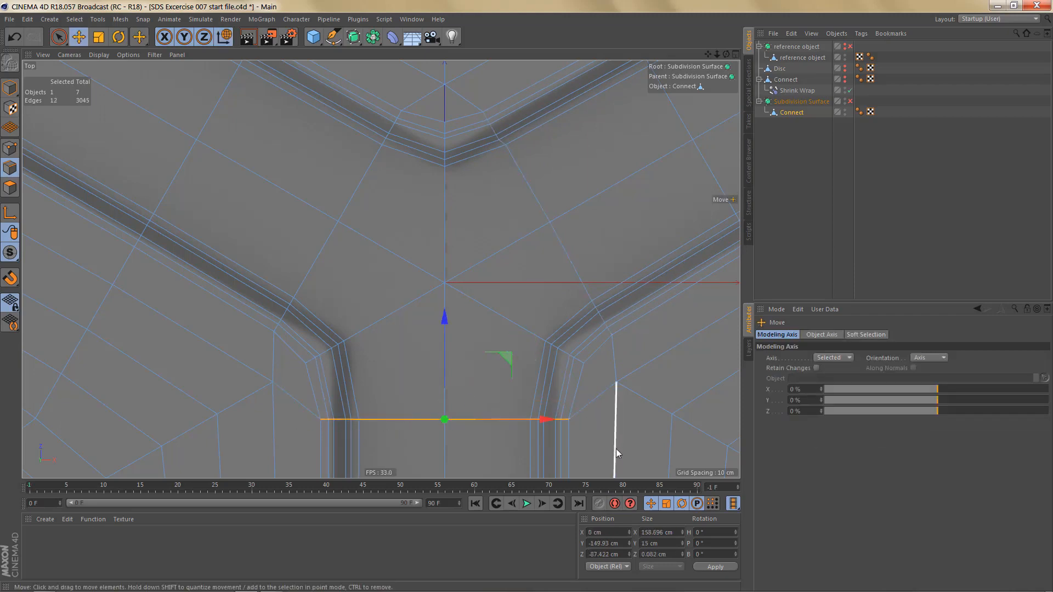
{"action": "key", "text": "m"}
{"action": "key", "text": "o"}
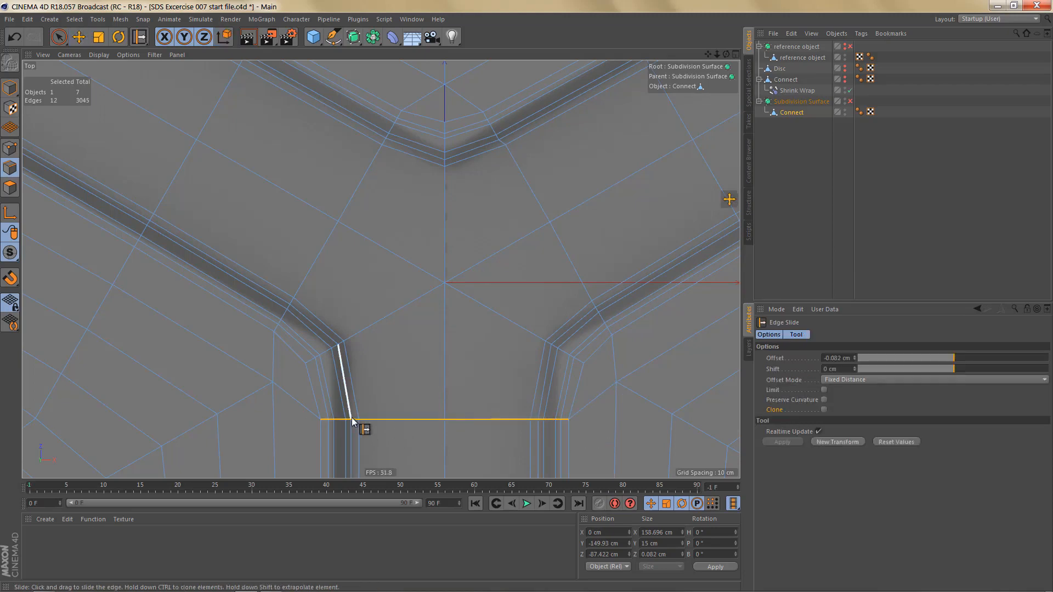
{"action": "left_click_drag", "start_coordinate": [371, 419], "coordinate": [374, 405]}
Step: Re-enable the subdivision surface and render the top view to examine the channel's inner corners on the whole disc
{"action": "key", "text": "q"}
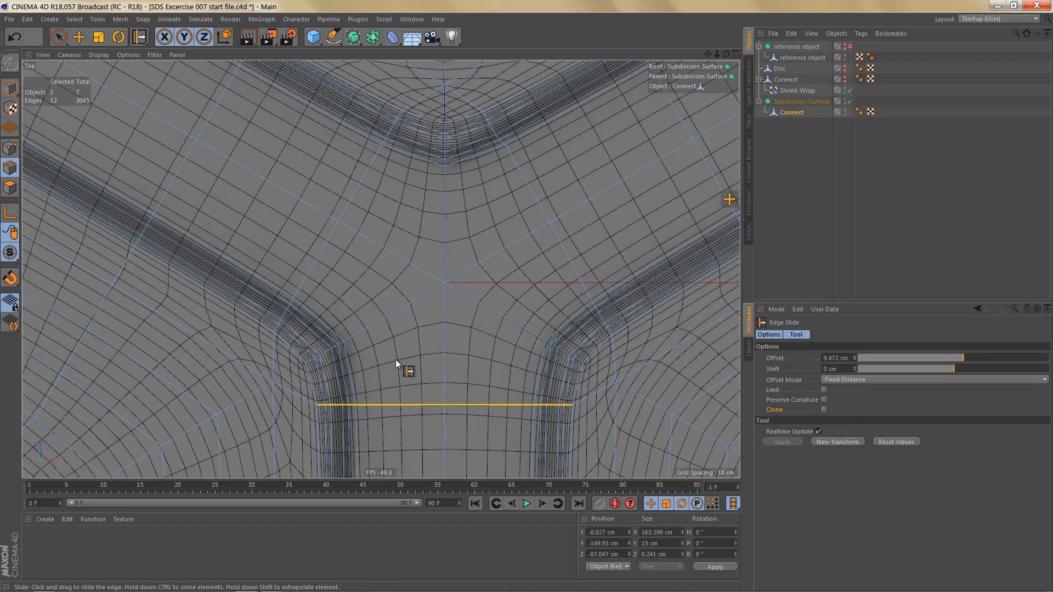
{"action": "scroll", "coordinate": [396, 360], "scroll_direction": "down", "scroll_amount": 5}
{"action": "key", "text": "ctrl+r"}
{"action": "scroll", "coordinate": [405, 353], "scroll_direction": "down", "scroll_amount": 2}
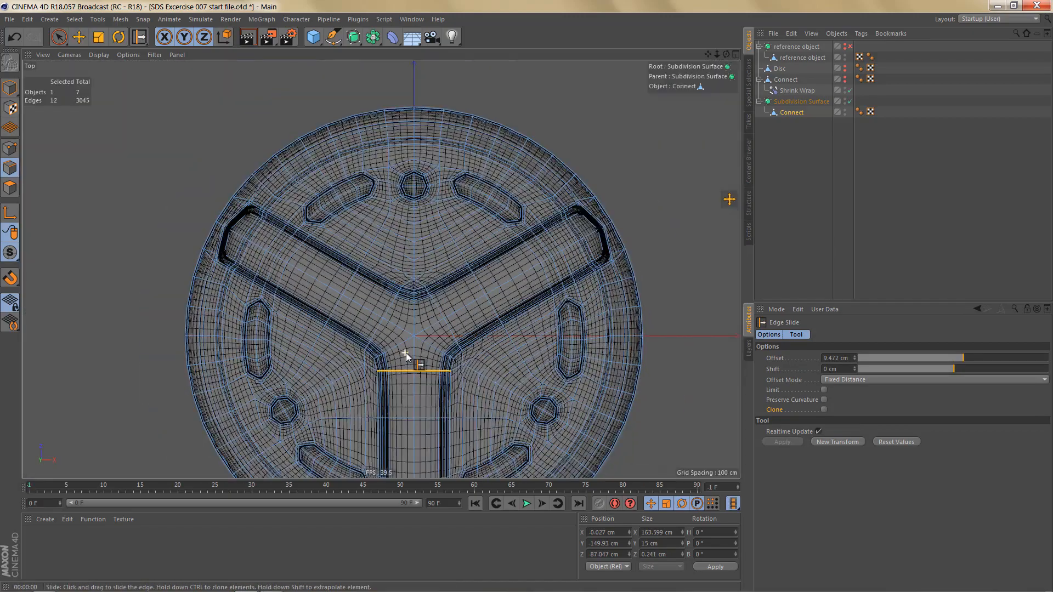
Step: Display the mesh with isoparm lines and show the whole disc at an angle in the perspective view
{"action": "key", "text": "n"}
{"action": "key", "text": "i"}
{"action": "middle_click", "coordinate": [428, 351]}
{"action": "middle_click", "coordinate": [271, 141]}
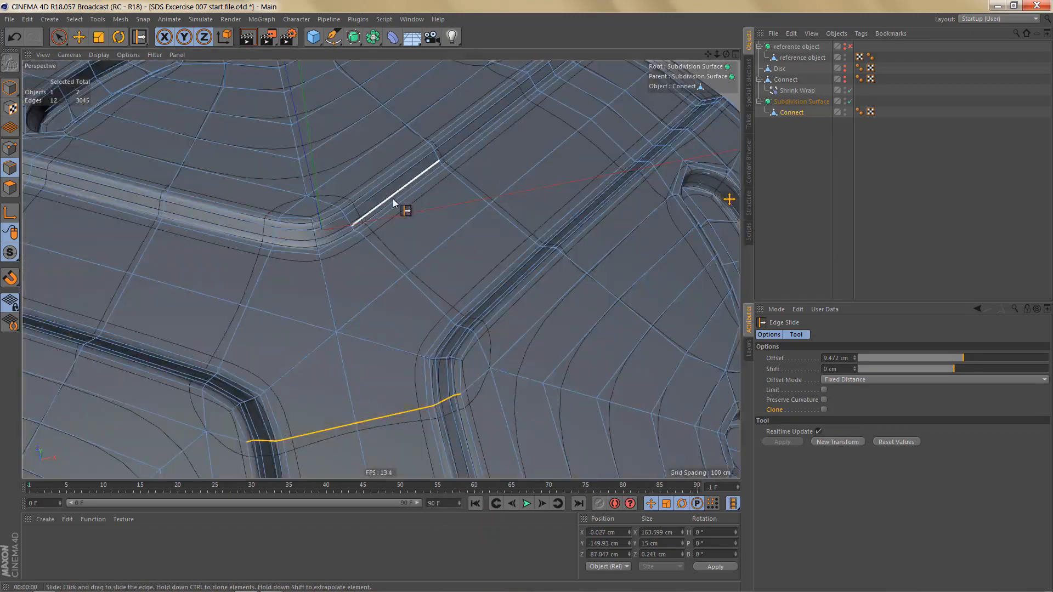
{"action": "right_click_drag", "start_coordinate": [398, 185], "coordinate": [350, 283], "text": "alt"}
{"action": "mouse_move", "coordinate": [407, 293]}
{"action": "left_mouse_down", "text": "alt"}
{"action": "mouse_move", "coordinate": [415, 266]}
{"action": "mouse_move", "coordinate": [410, 301]}
{"action": "left_mouse_up", "text": "alt"}
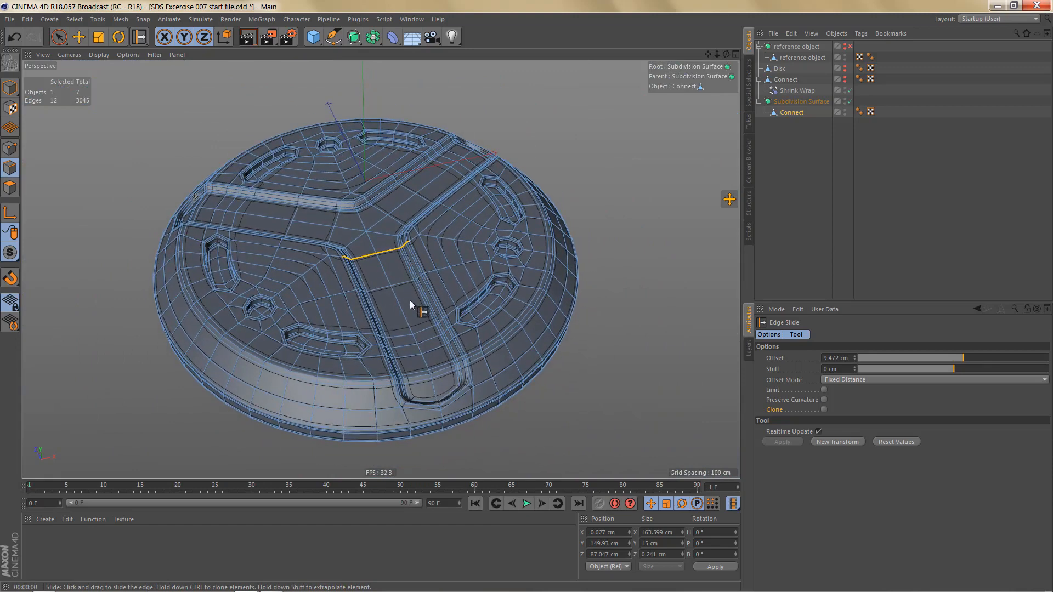
Step: Switch to polygon mode and render the perspective view to examine the smoothed disc and its Y-shaped channel
{"action": "key", "text": "Return"}
{"action": "middle_click_drag", "start_coordinate": [178, 224], "coordinate": [199, 234], "text": "alt"}
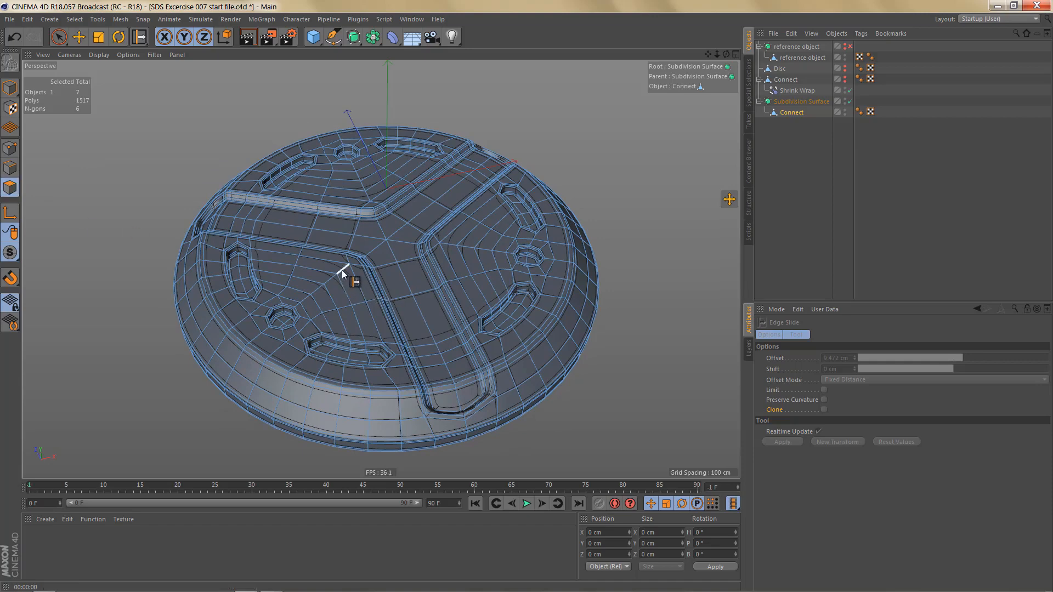
{"action": "key", "text": "n"}
{"action": "key", "text": "b"}
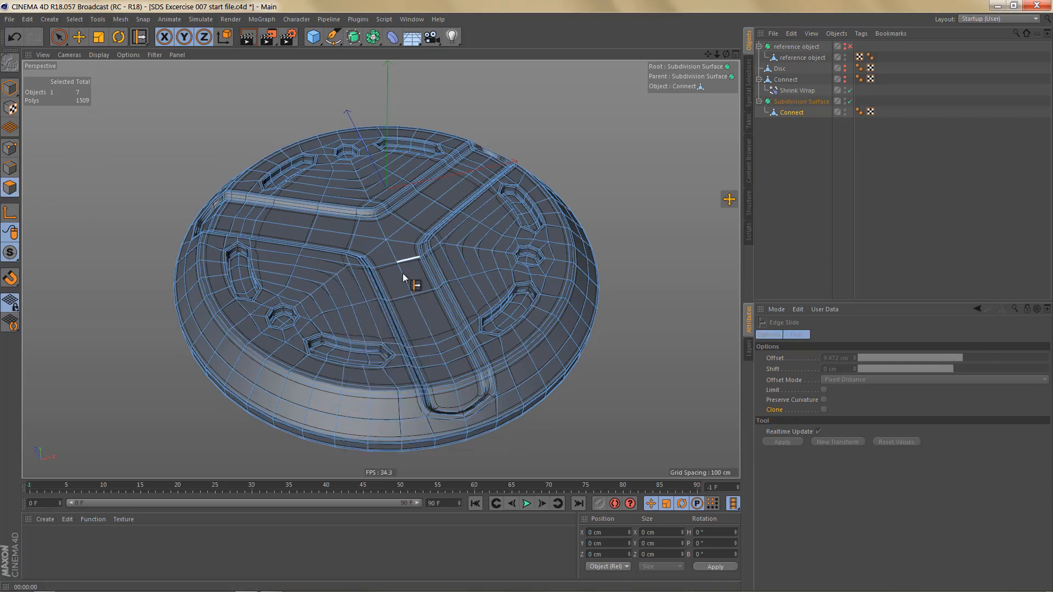
{"action": "left_click_drag", "start_coordinate": [416, 268], "coordinate": [419, 263], "text": "alt"}
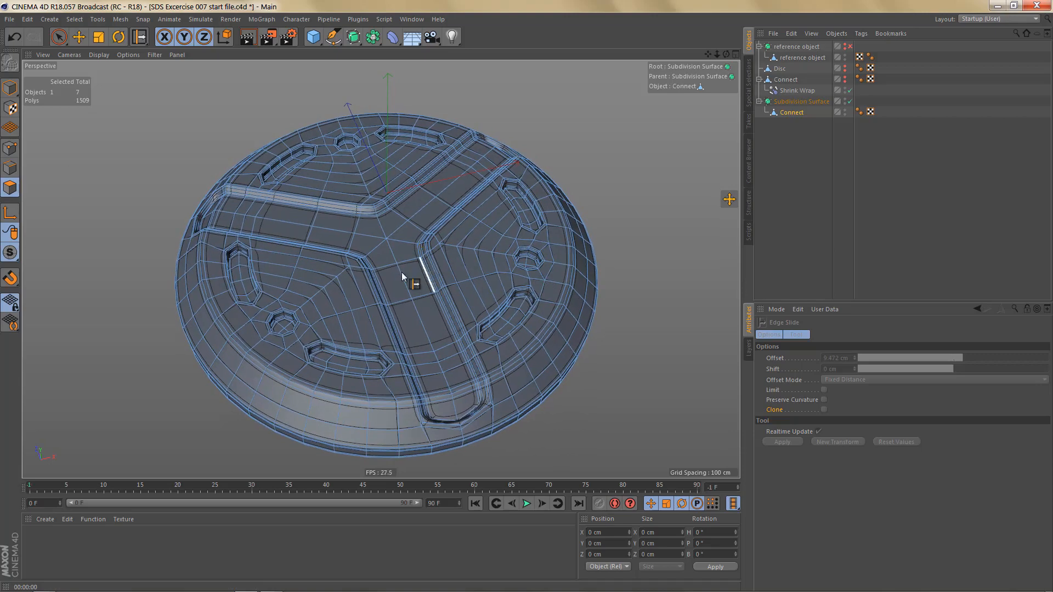
{"action": "key", "text": "ctrl+r"}
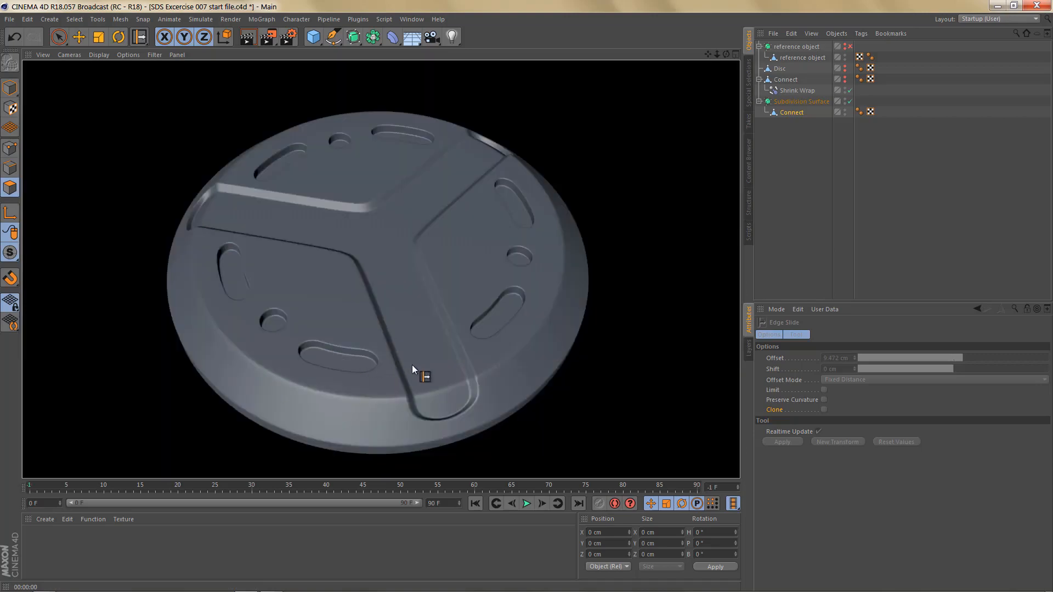